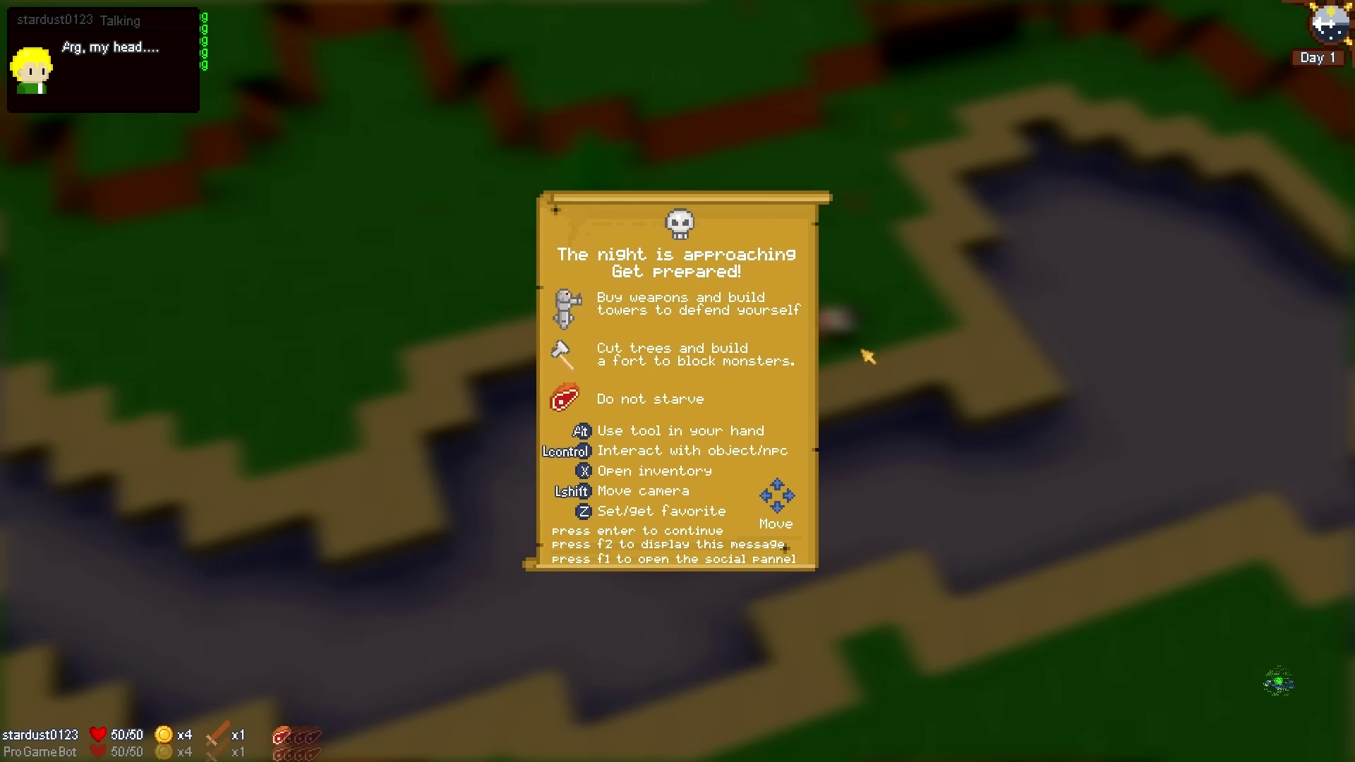
Step: Dismiss the night-is-approaching help scroll to return to the island view
key(Return)
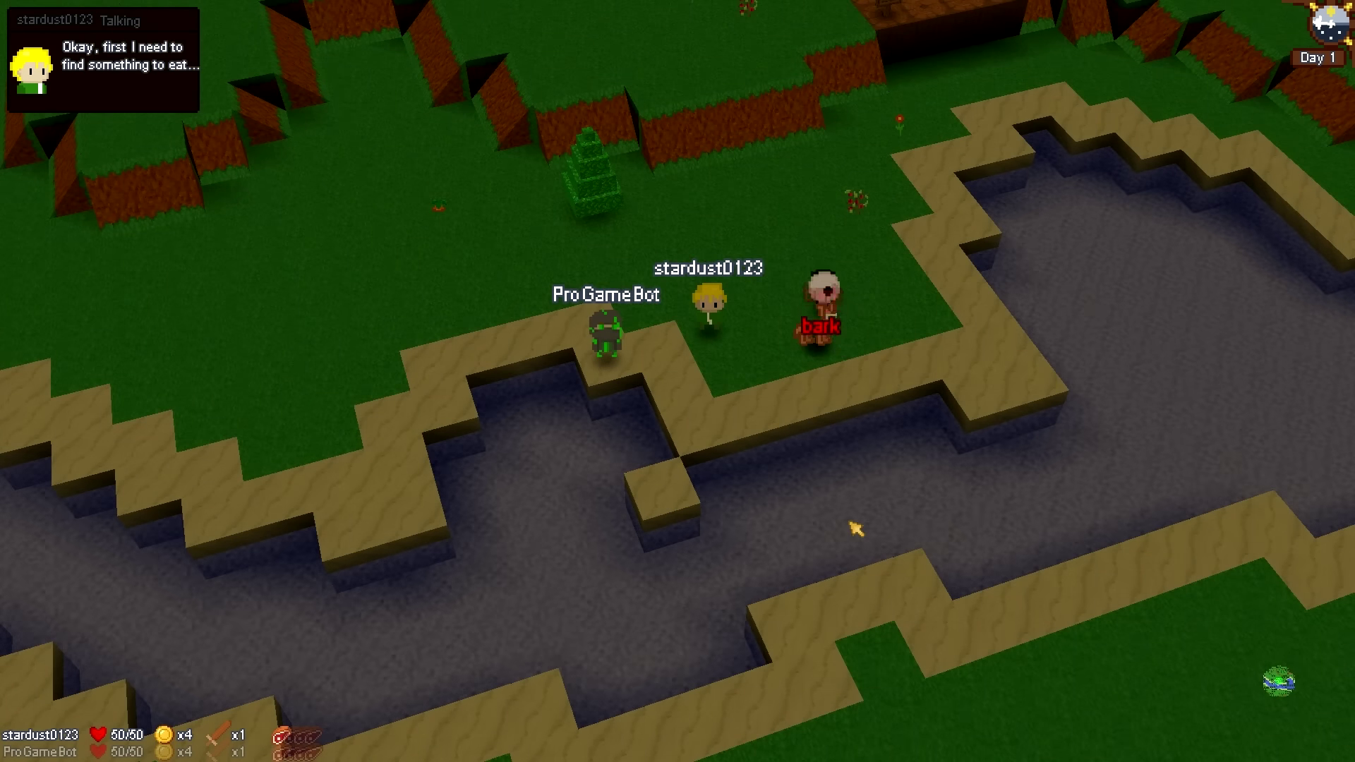
Step: Close the dialogue, walk past the bush to the berry tree, and harvest it
key(Return)
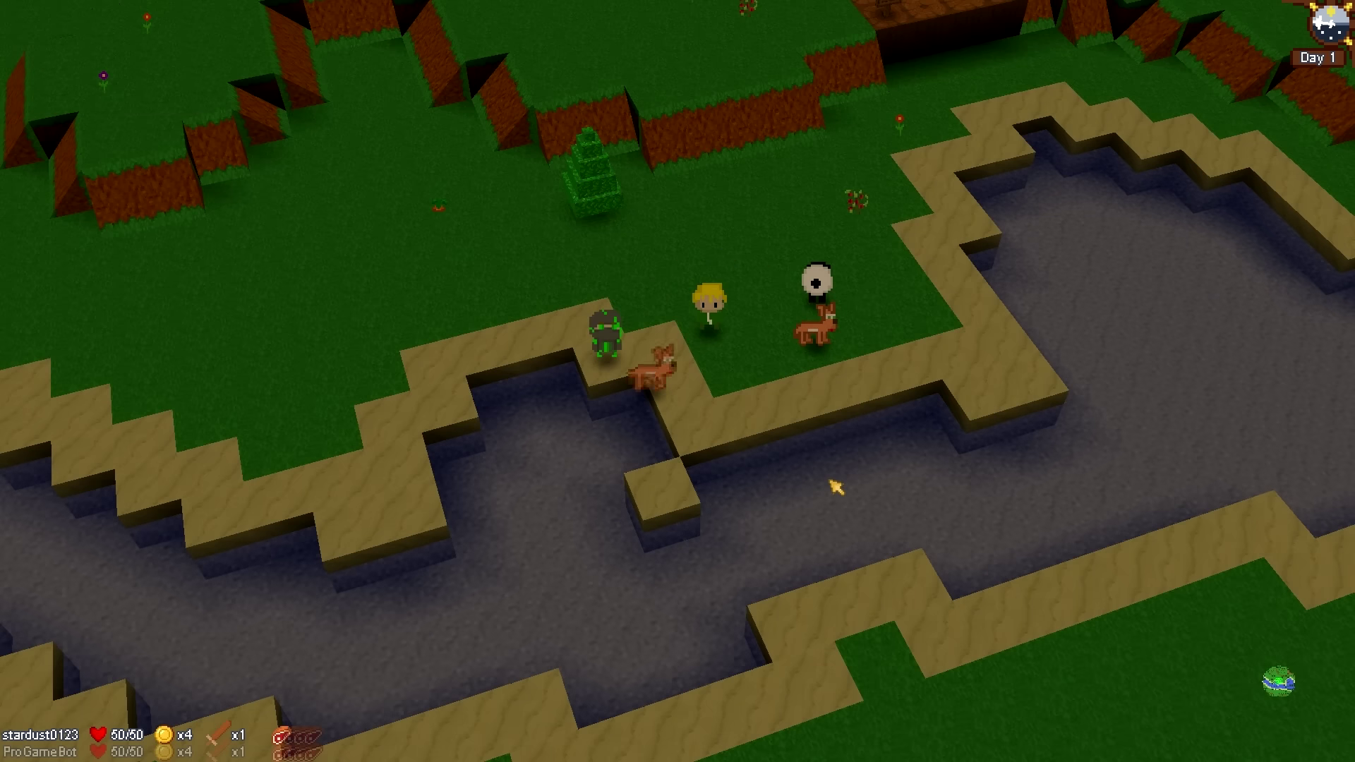
key(w)
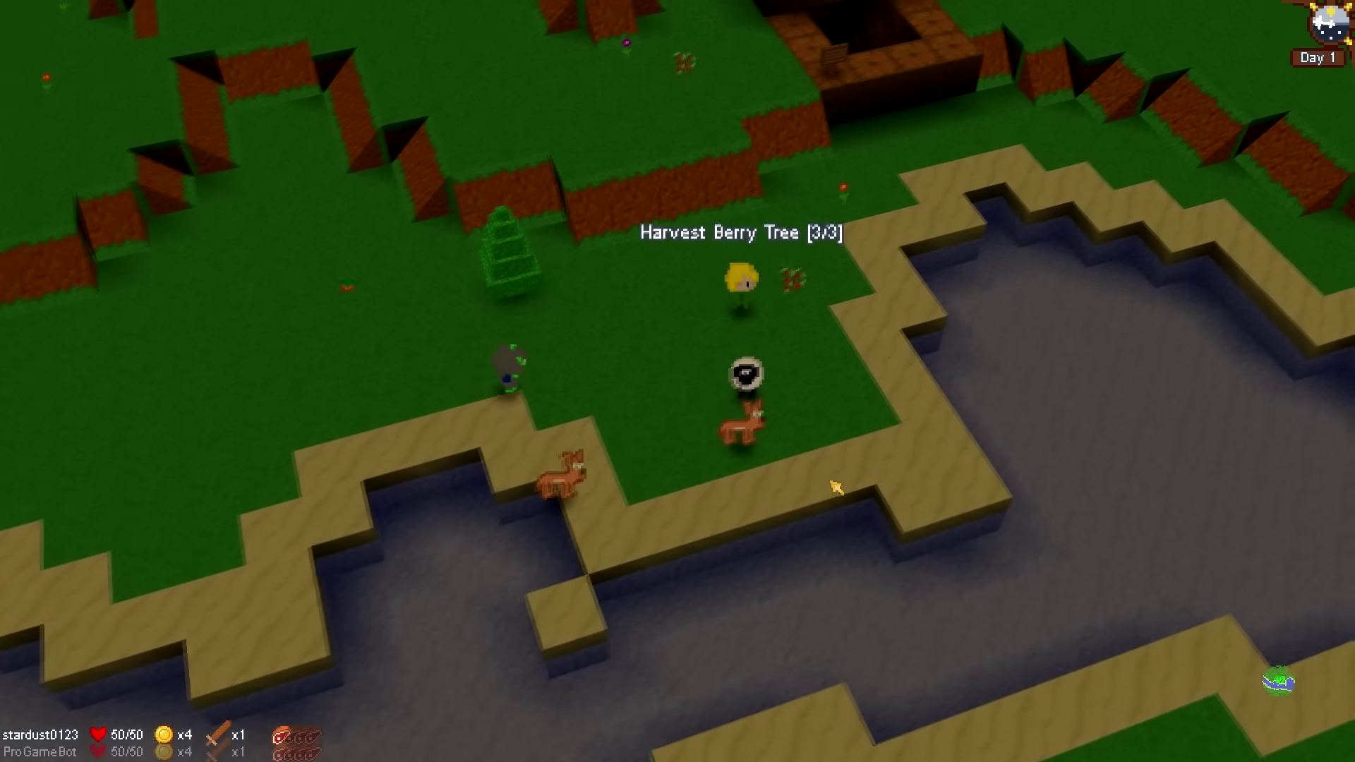
key(a)
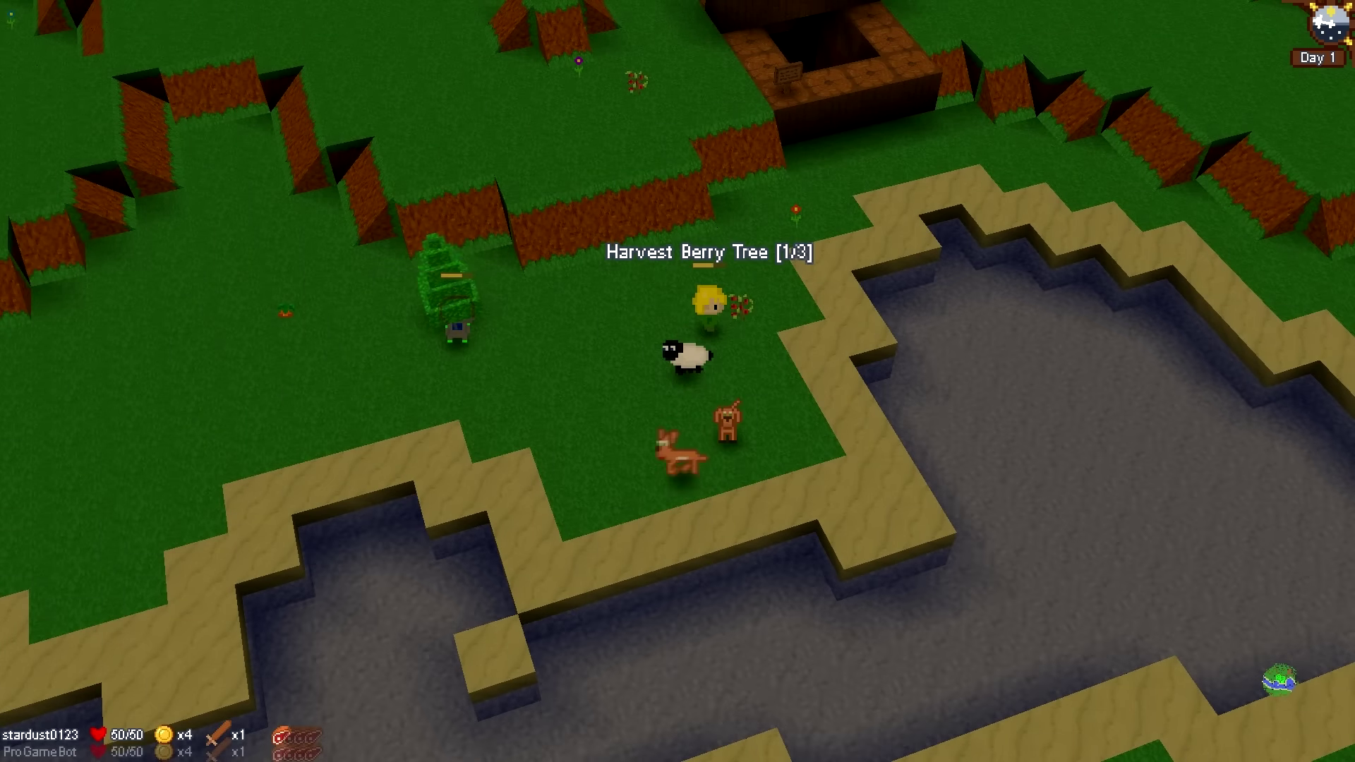
key(w)
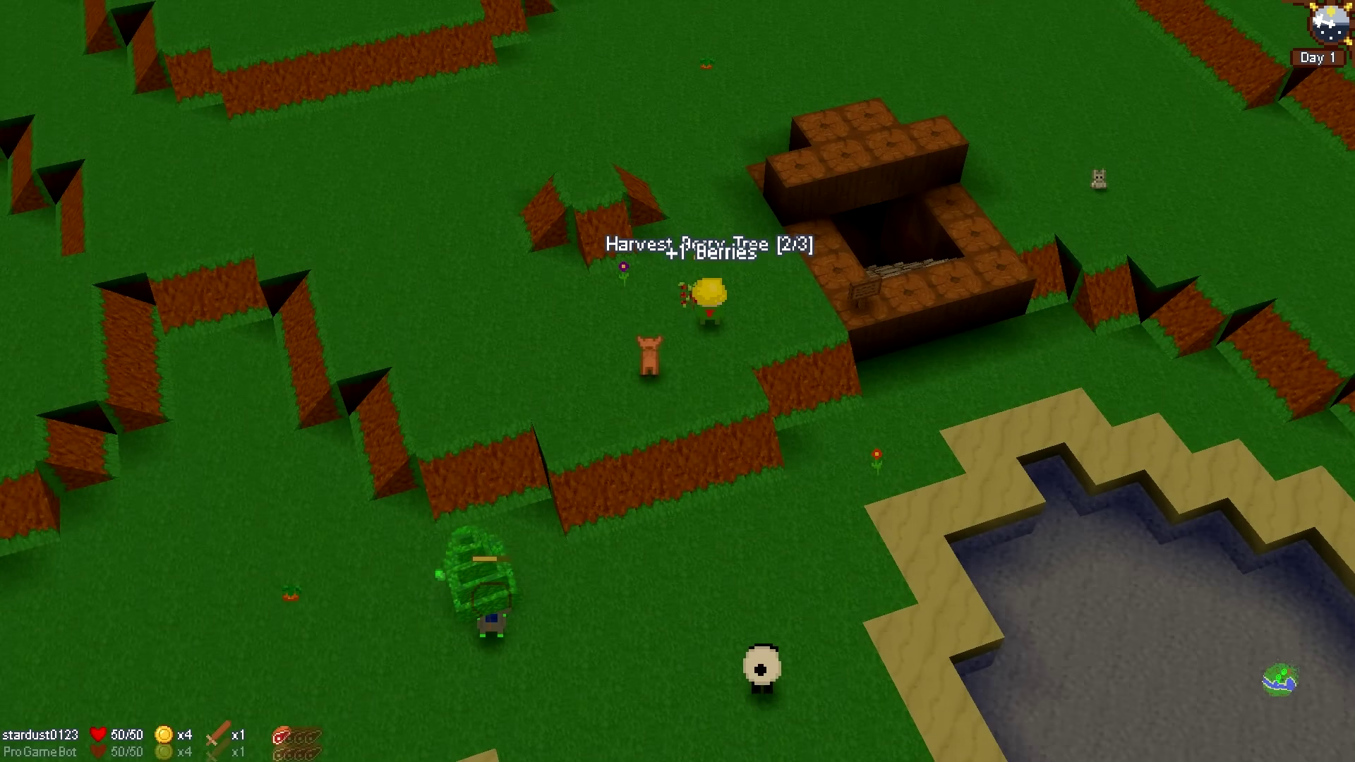
key(e)
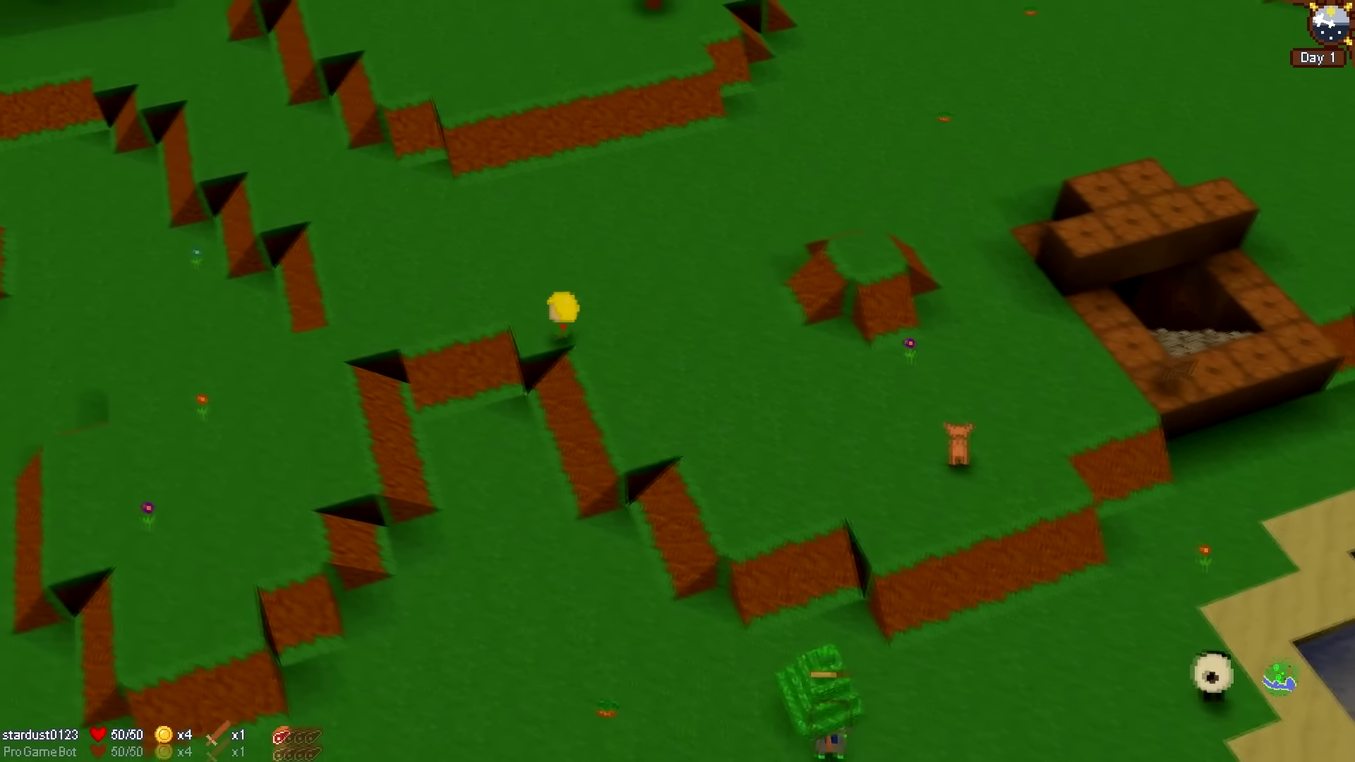
Step: Climb onto the plateau and cross the grassland to the berry bush by the pool
key(w)
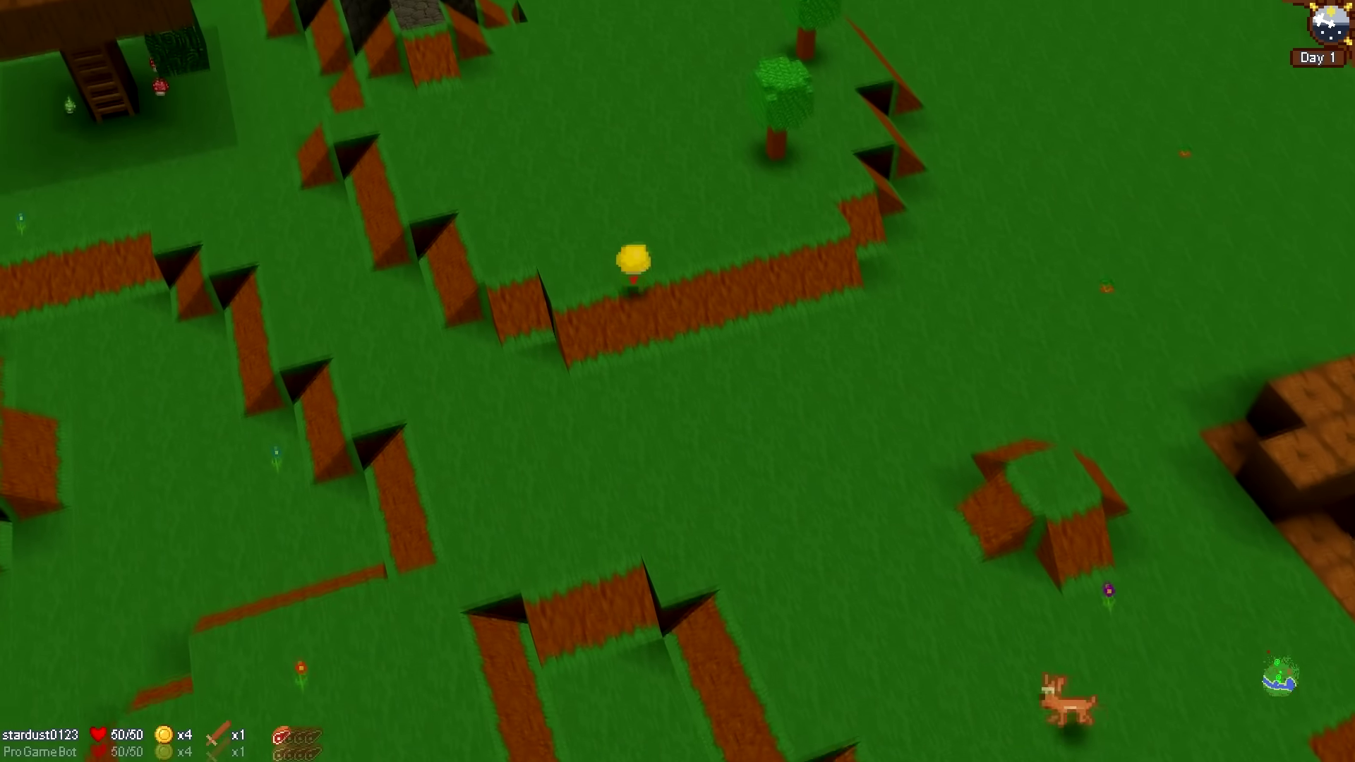
key(w)
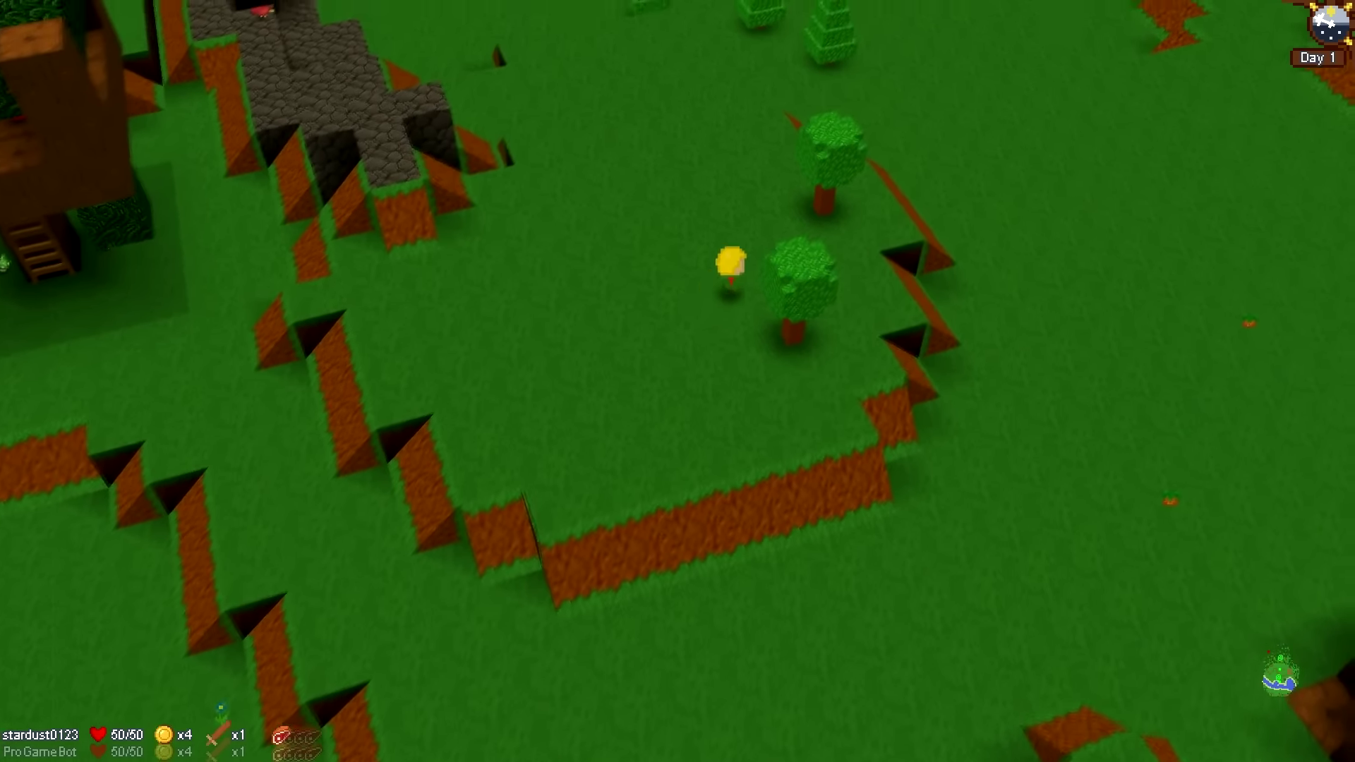
key(d)
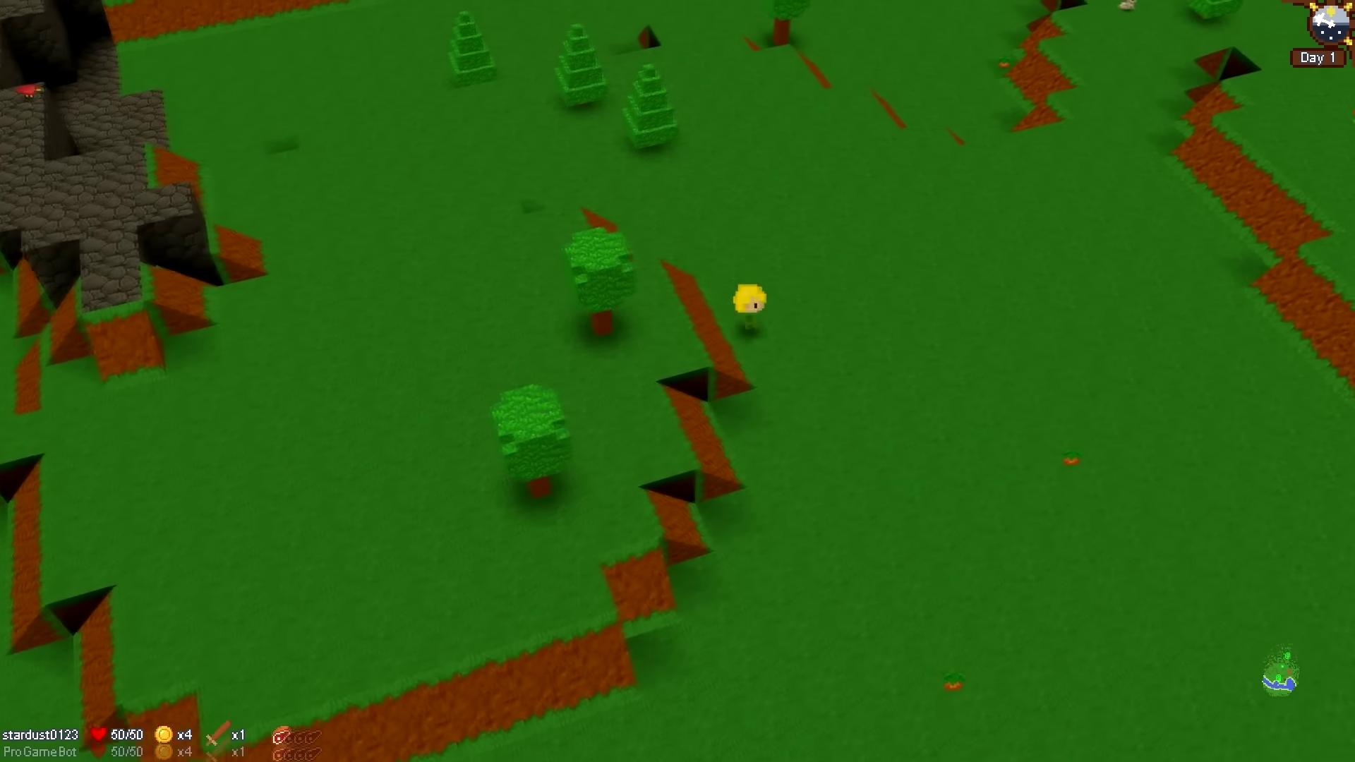
key(d)
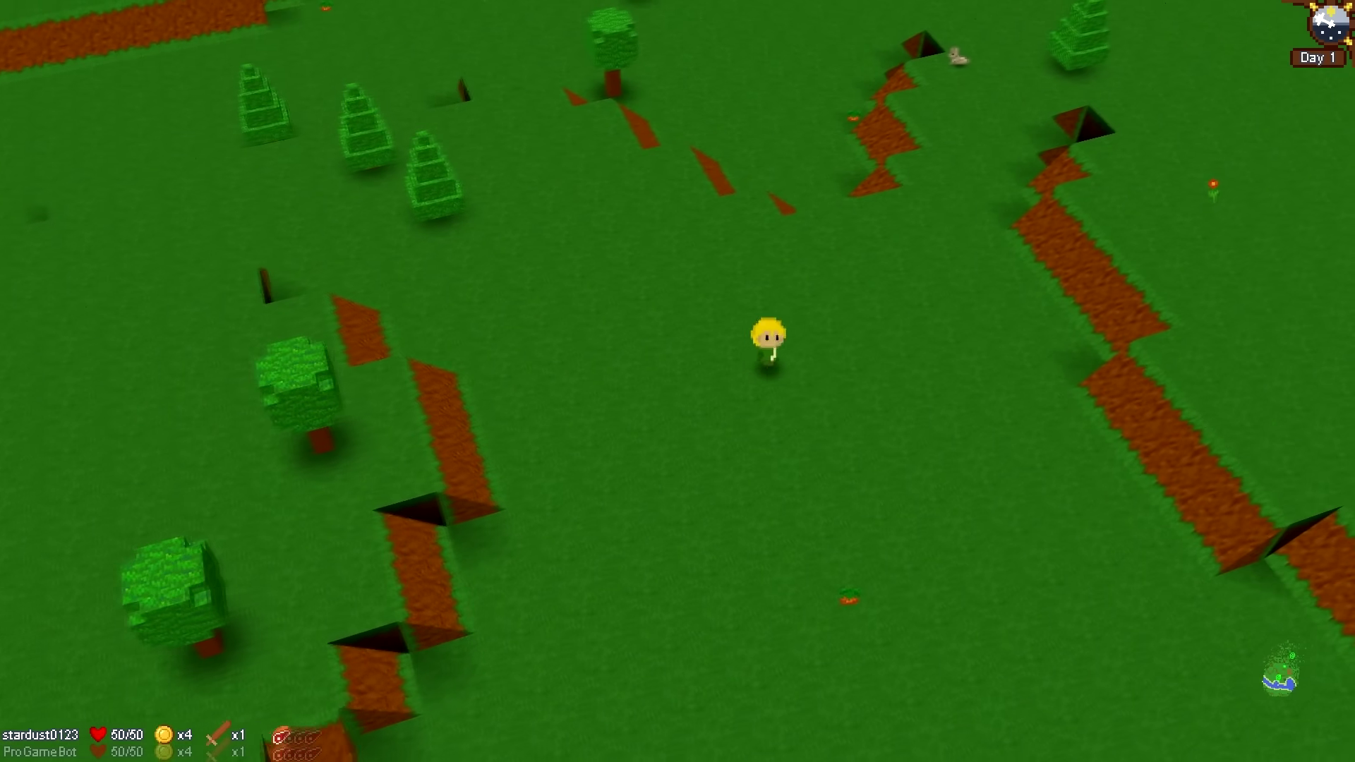
key(d)
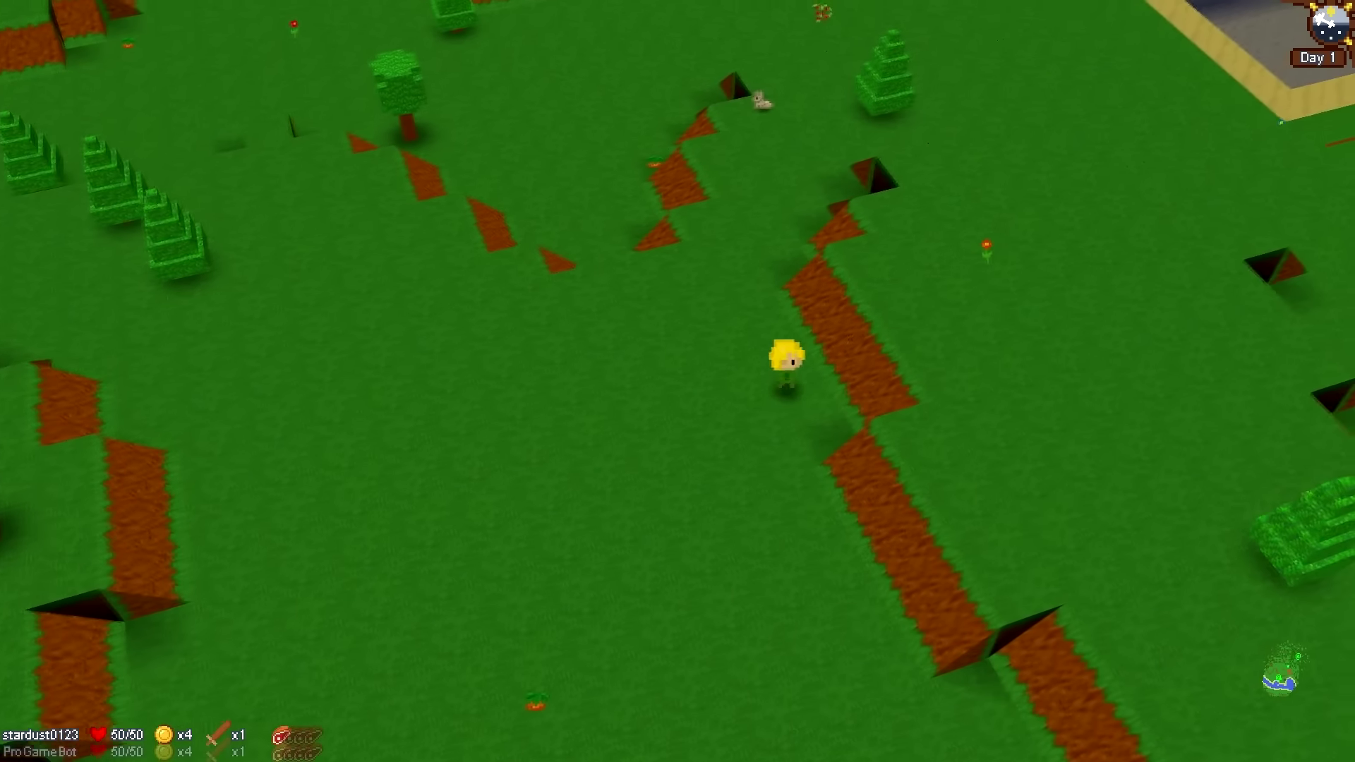
key(d)
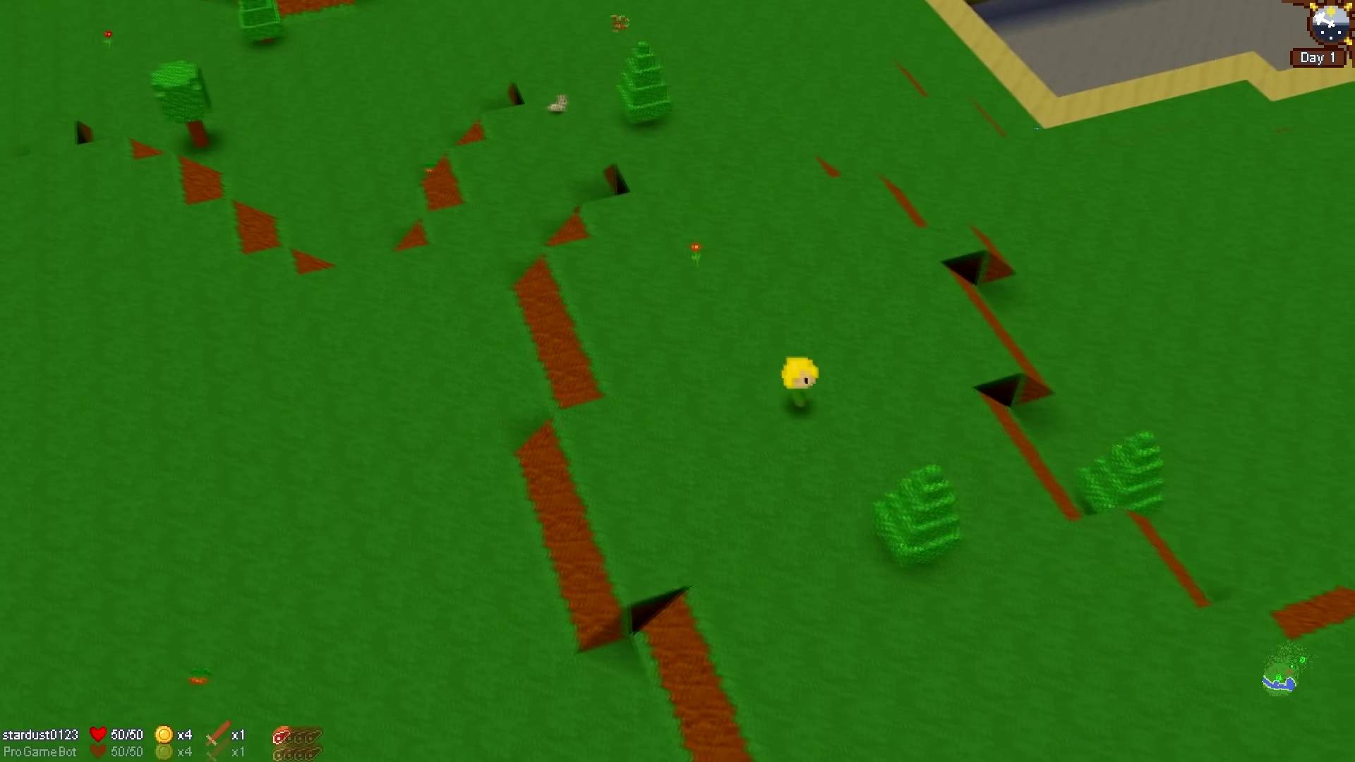
key(d)
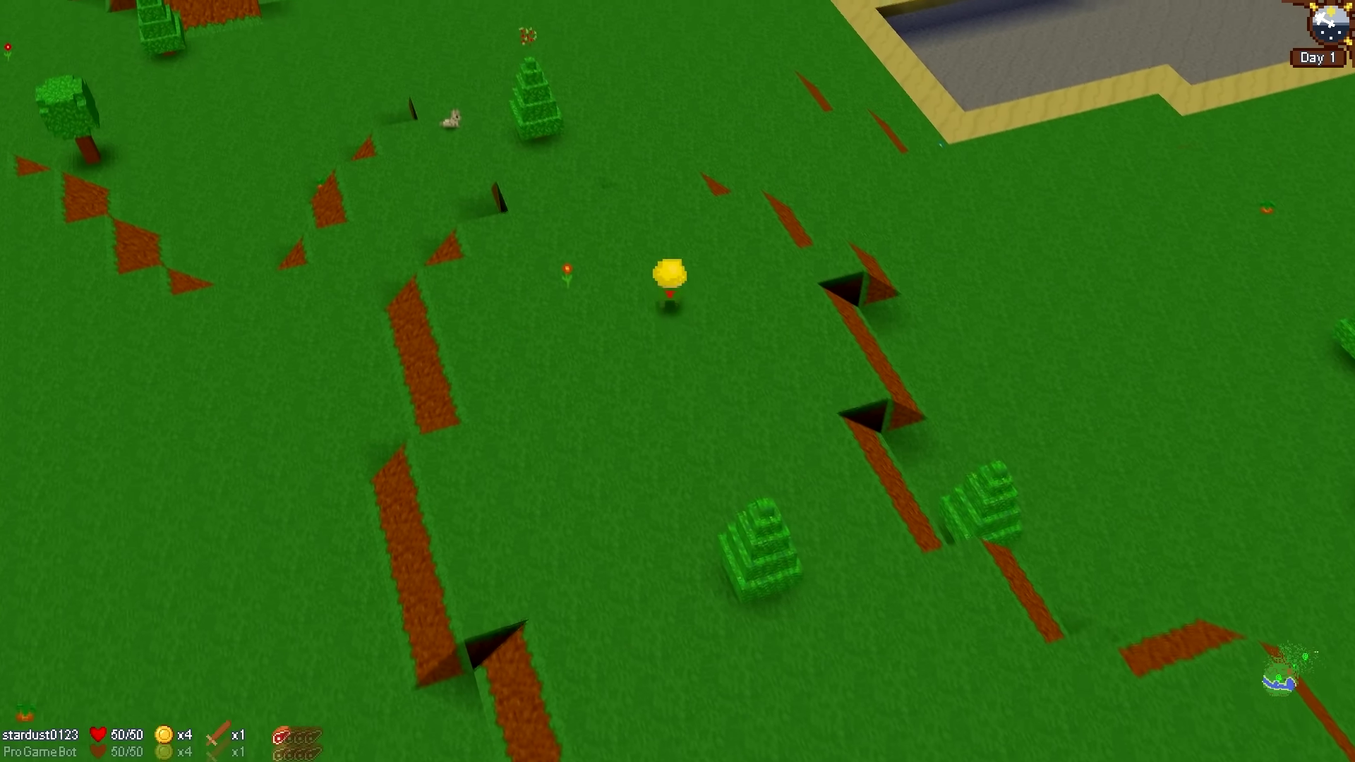
key(w)
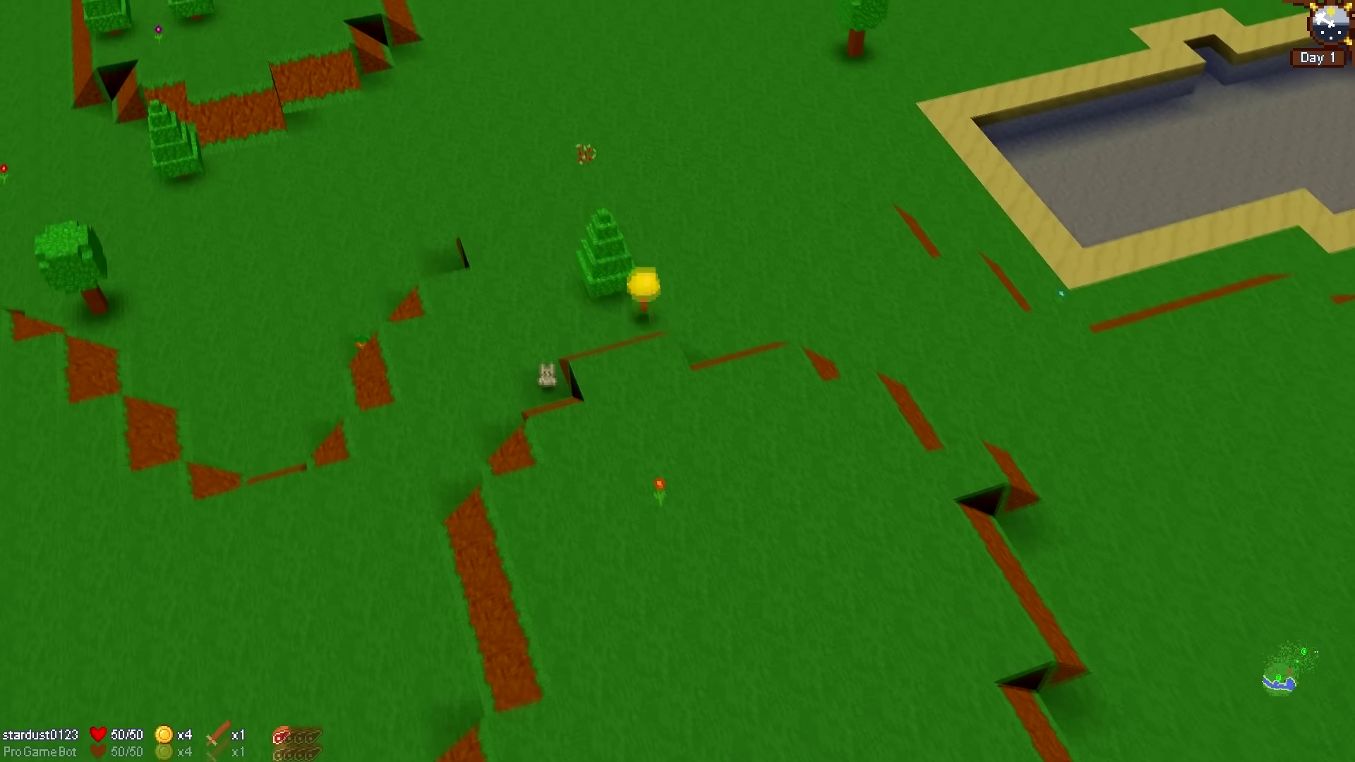
key(w)
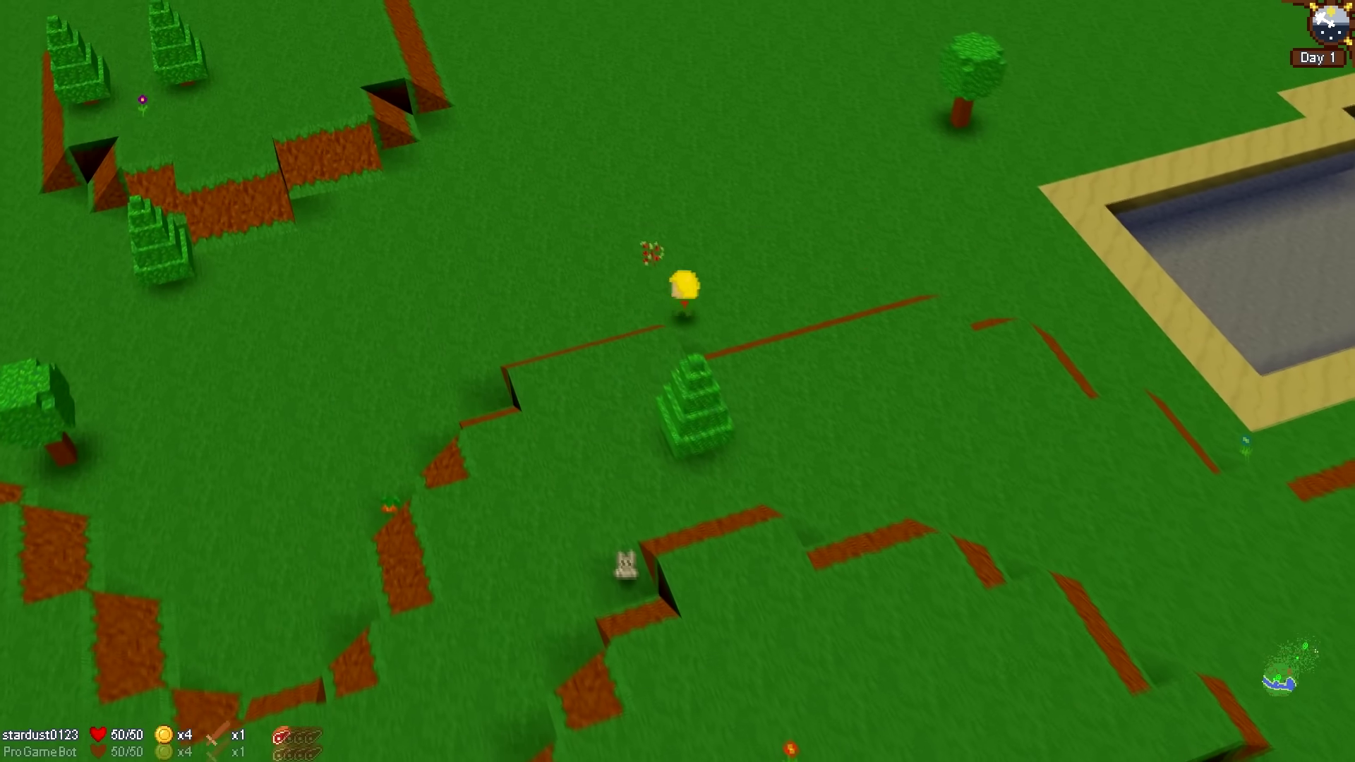
key(w)
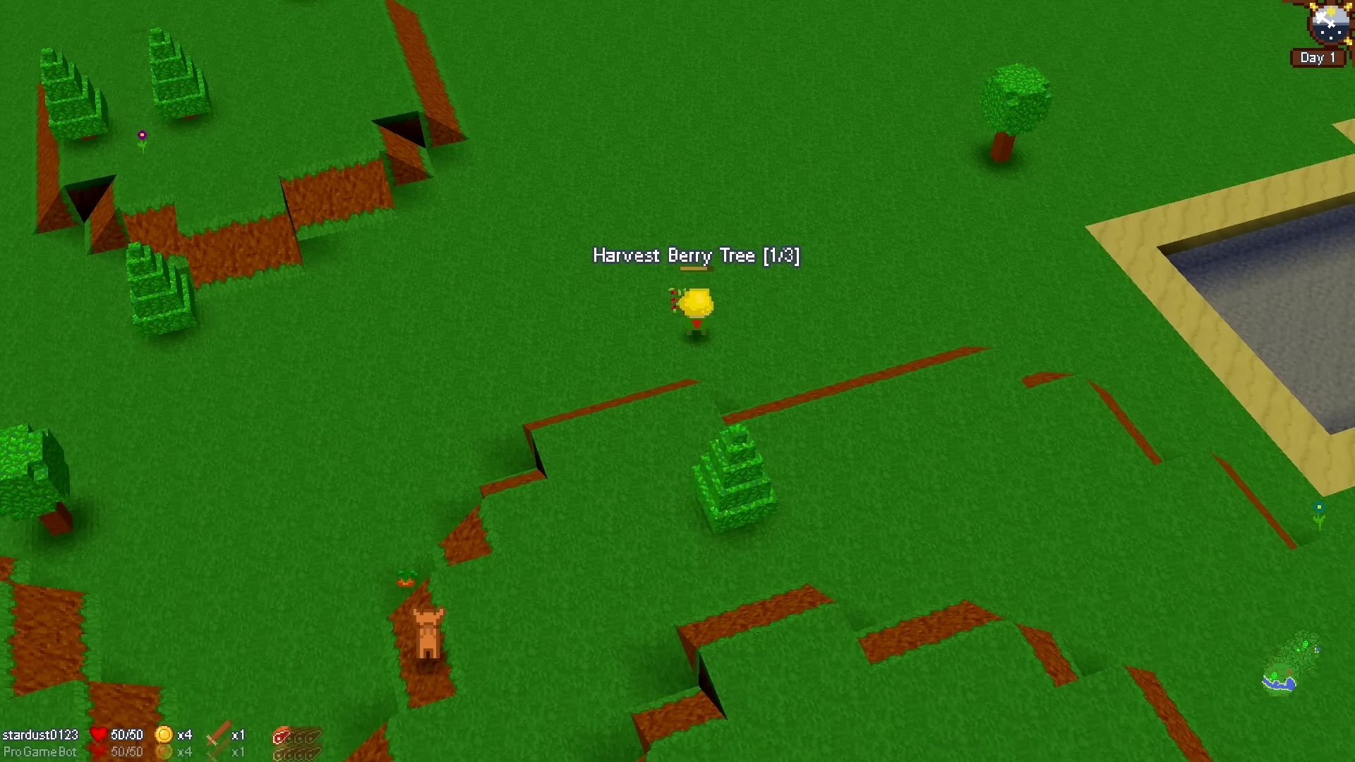
Step: Head down past the rabbit and cross the dirt ridge
key(s)
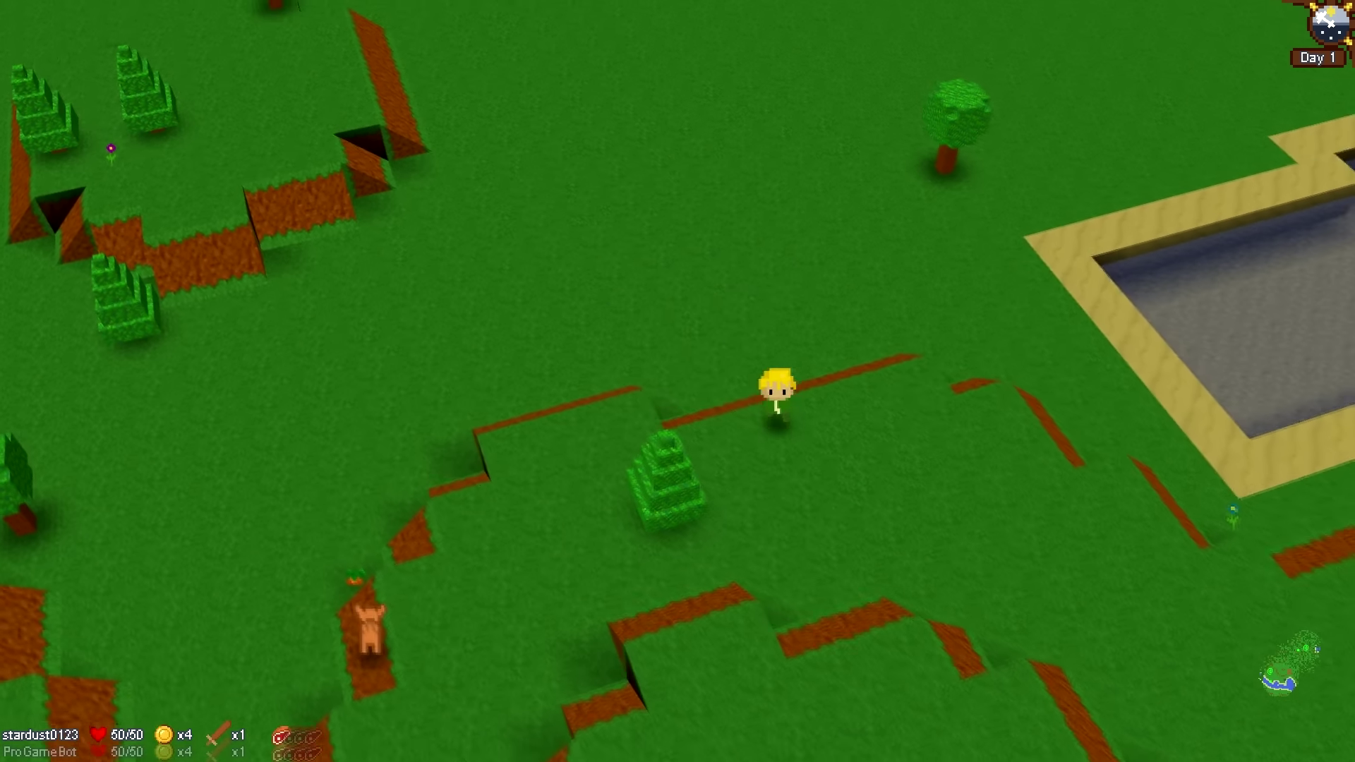
key(s)
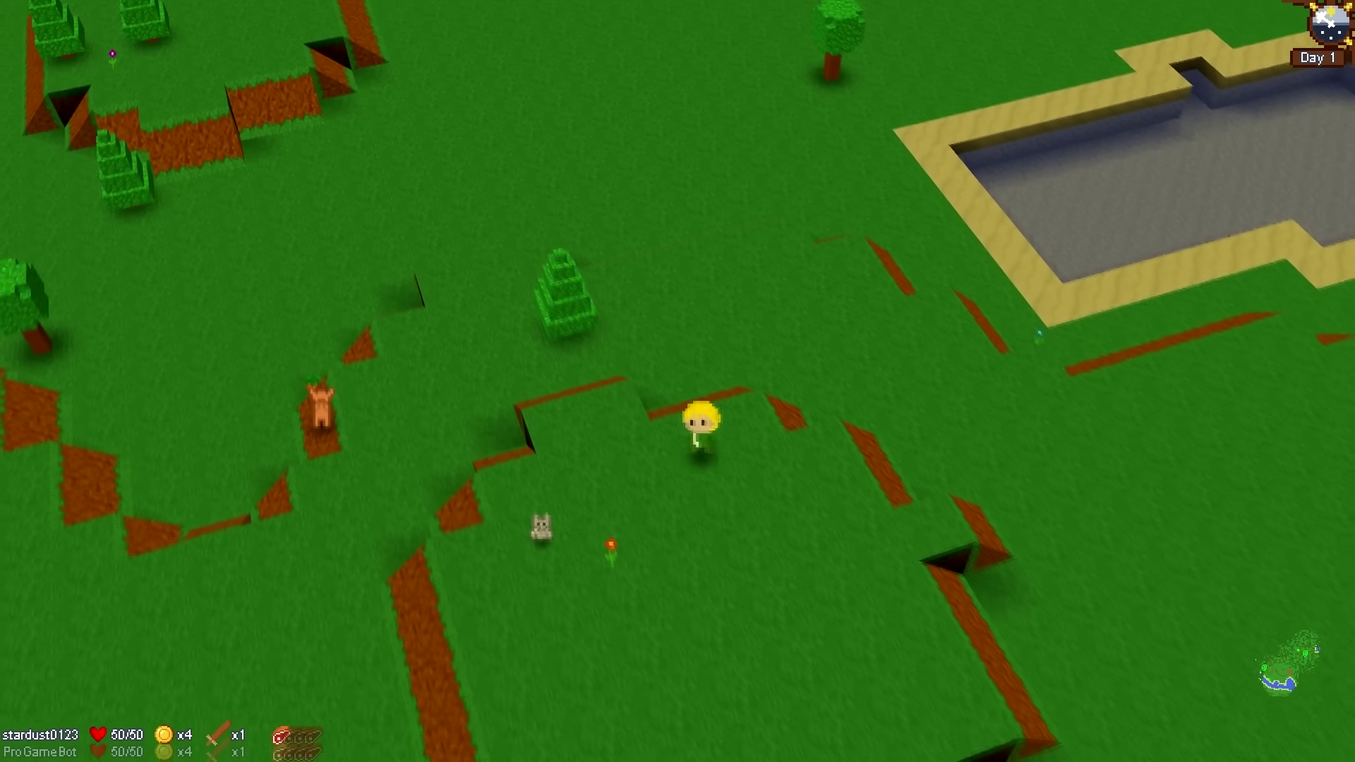
key(s)
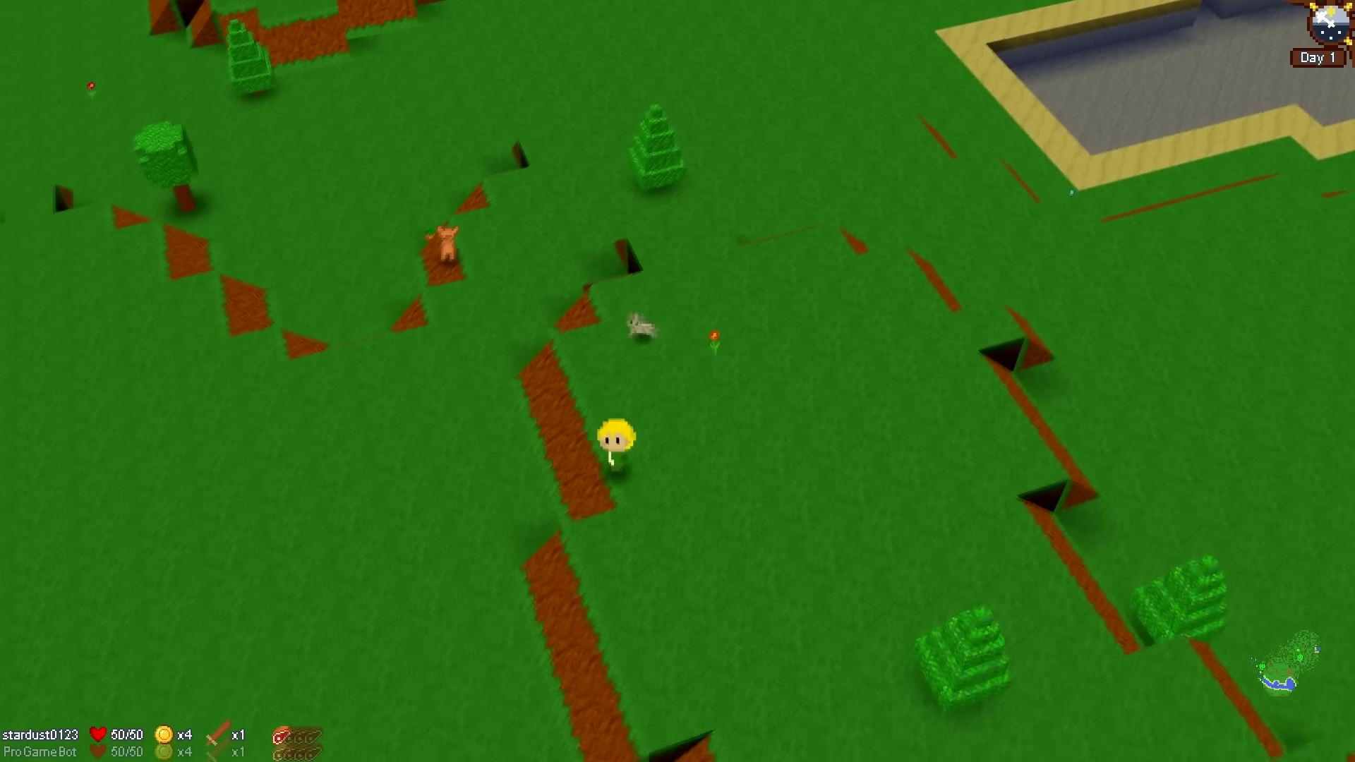
key(w)
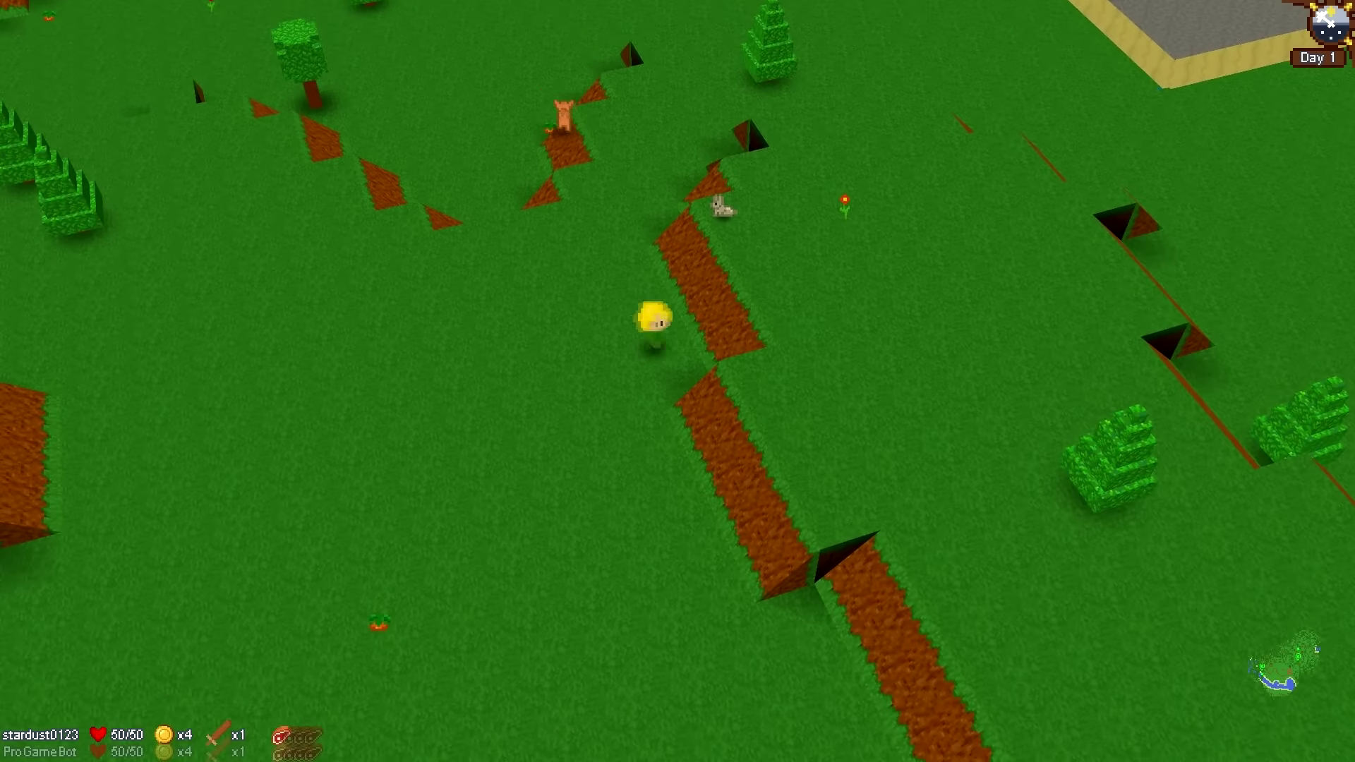
key(d)
key(a)
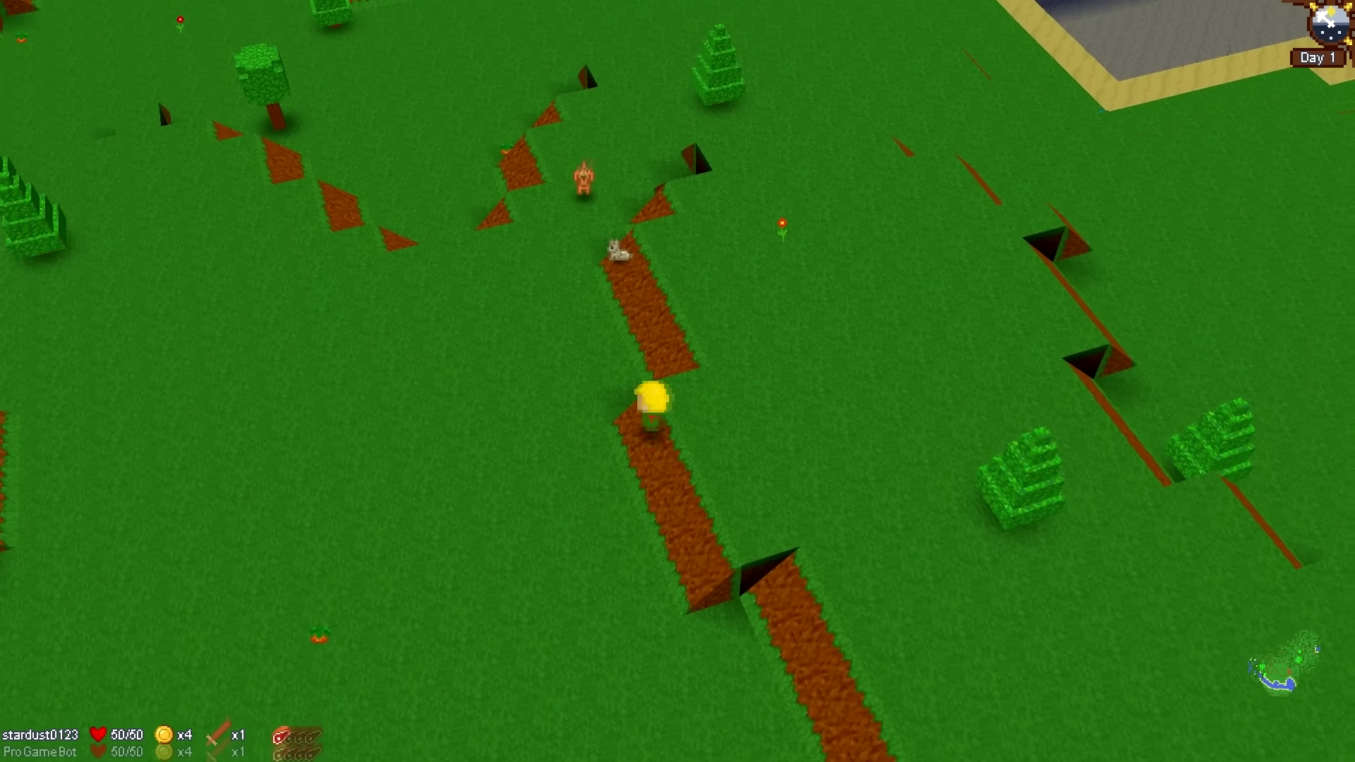
key(d)
key(s)
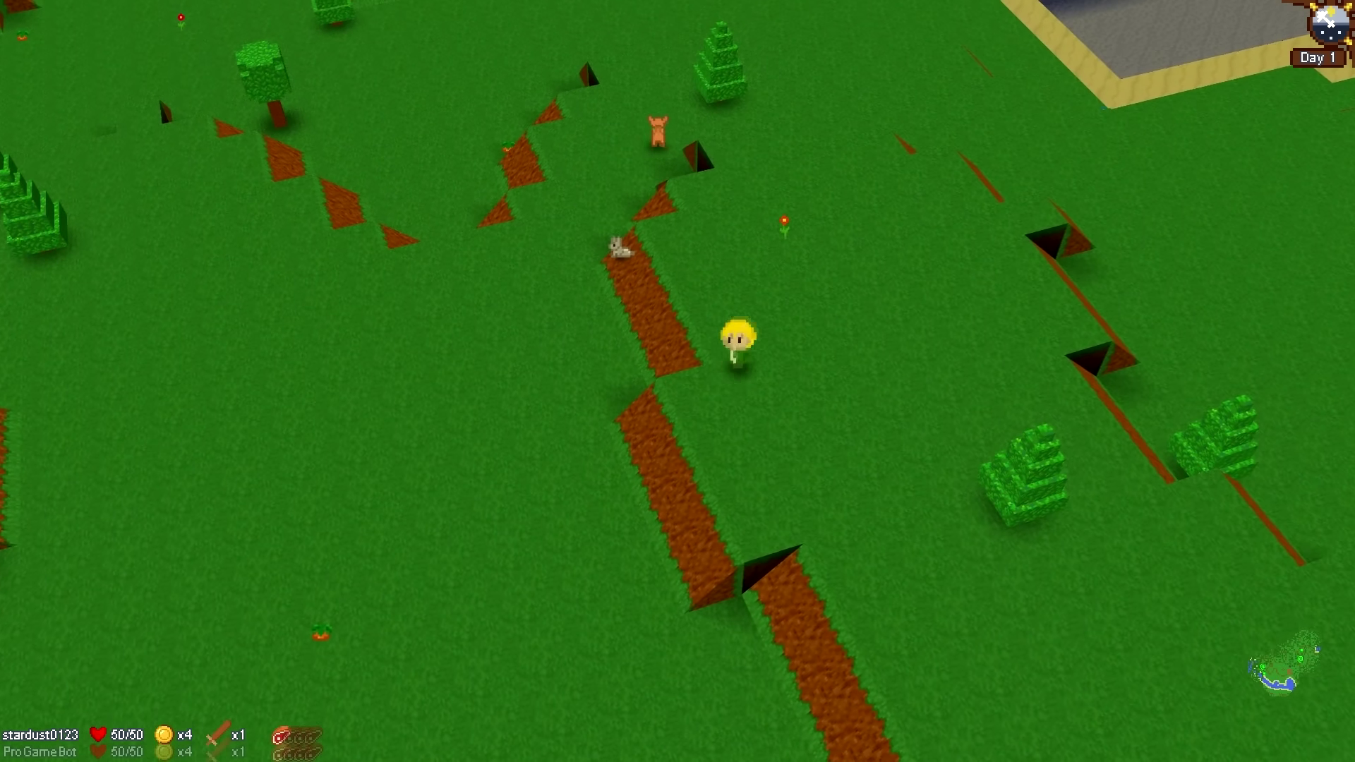
Step: Walk right to the berry tree by the treehouse and start harvesting it
key(d)
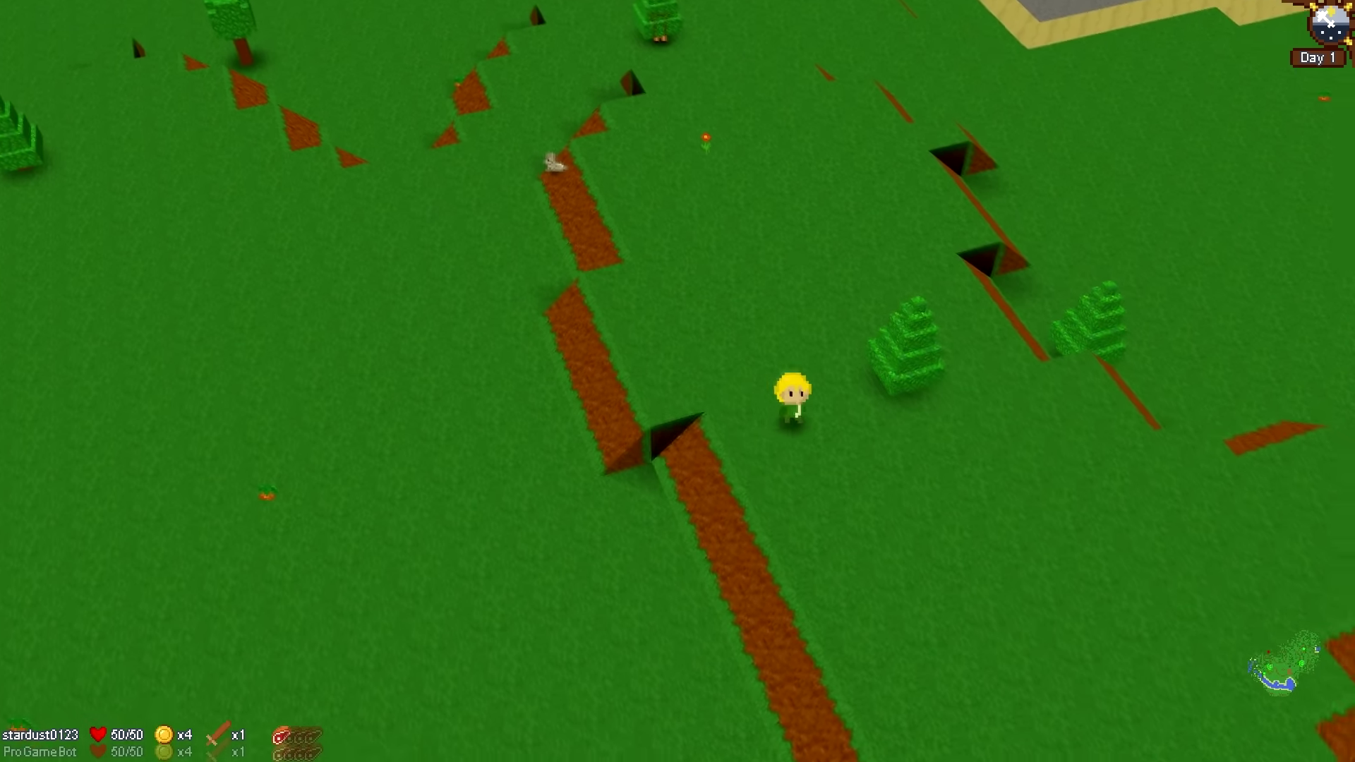
key(d)
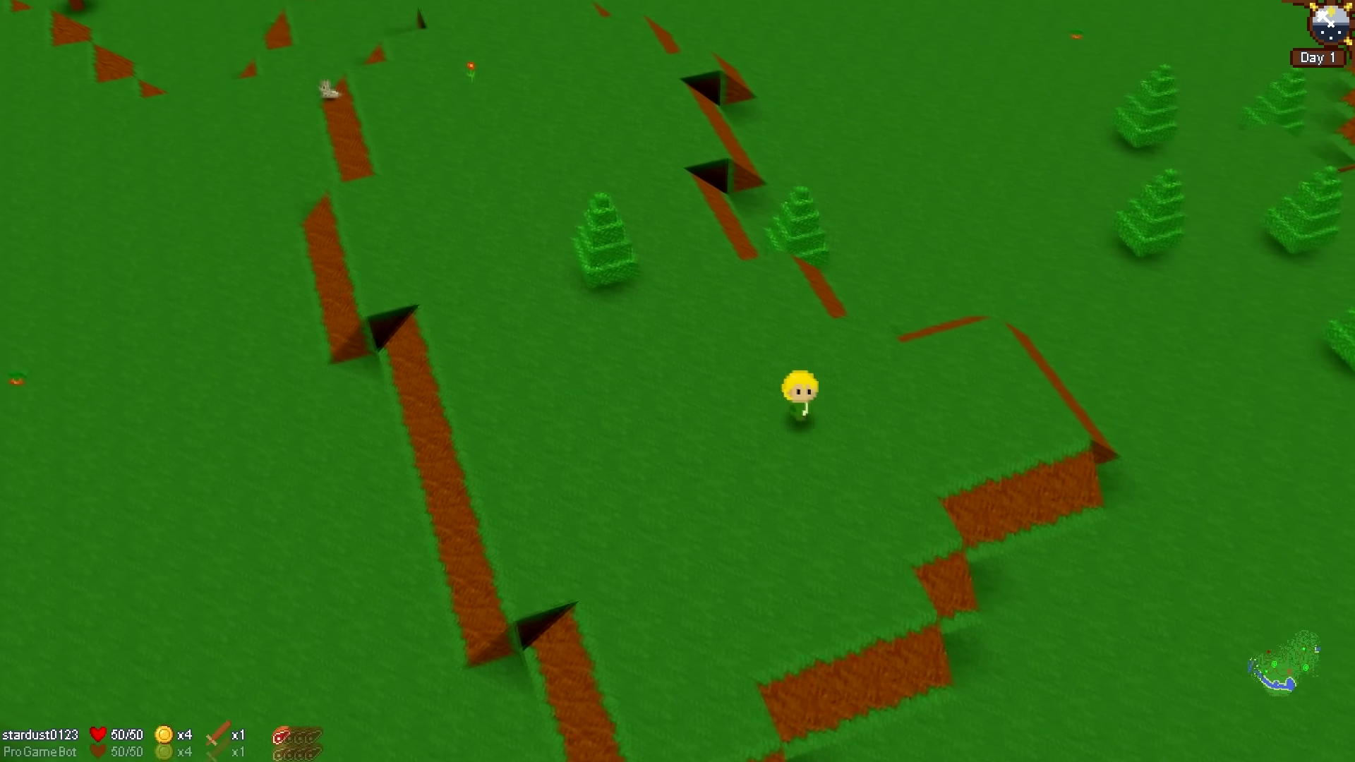
key(d)
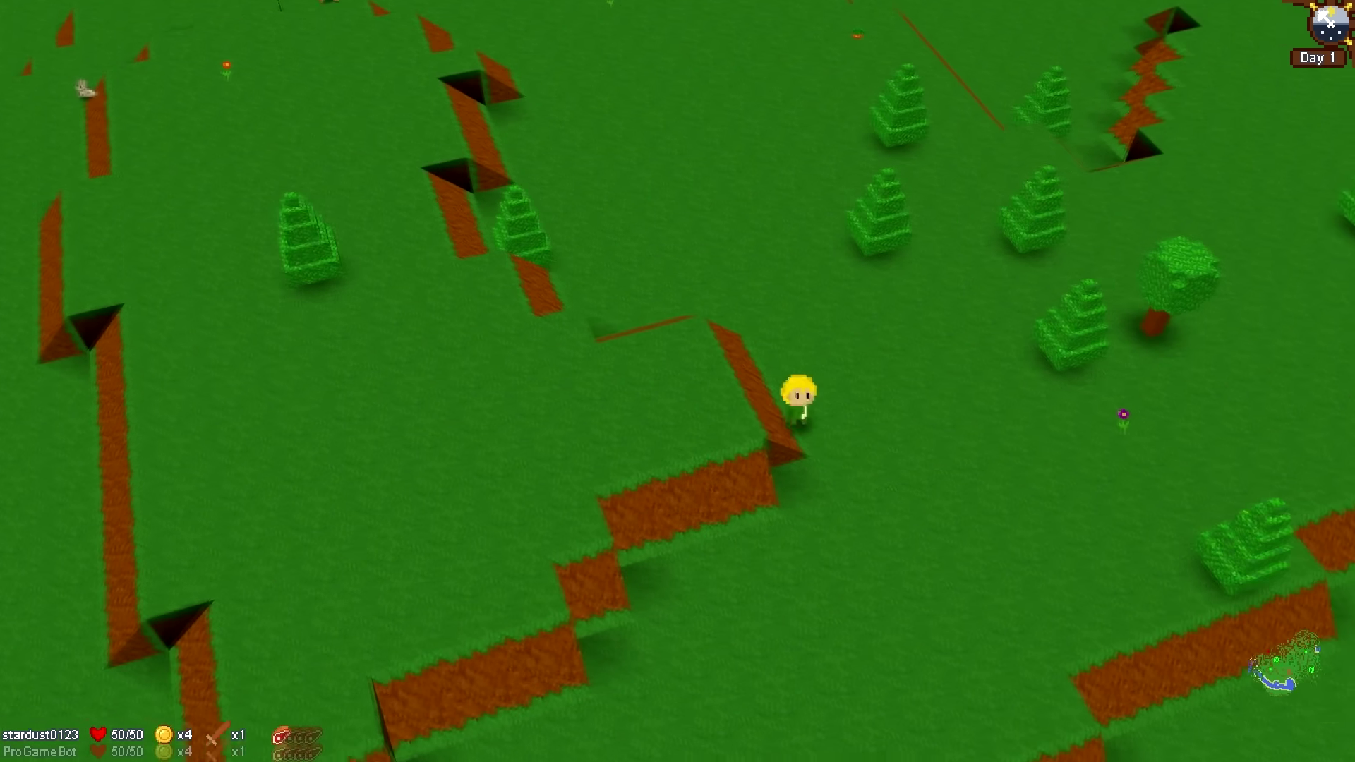
key(d)
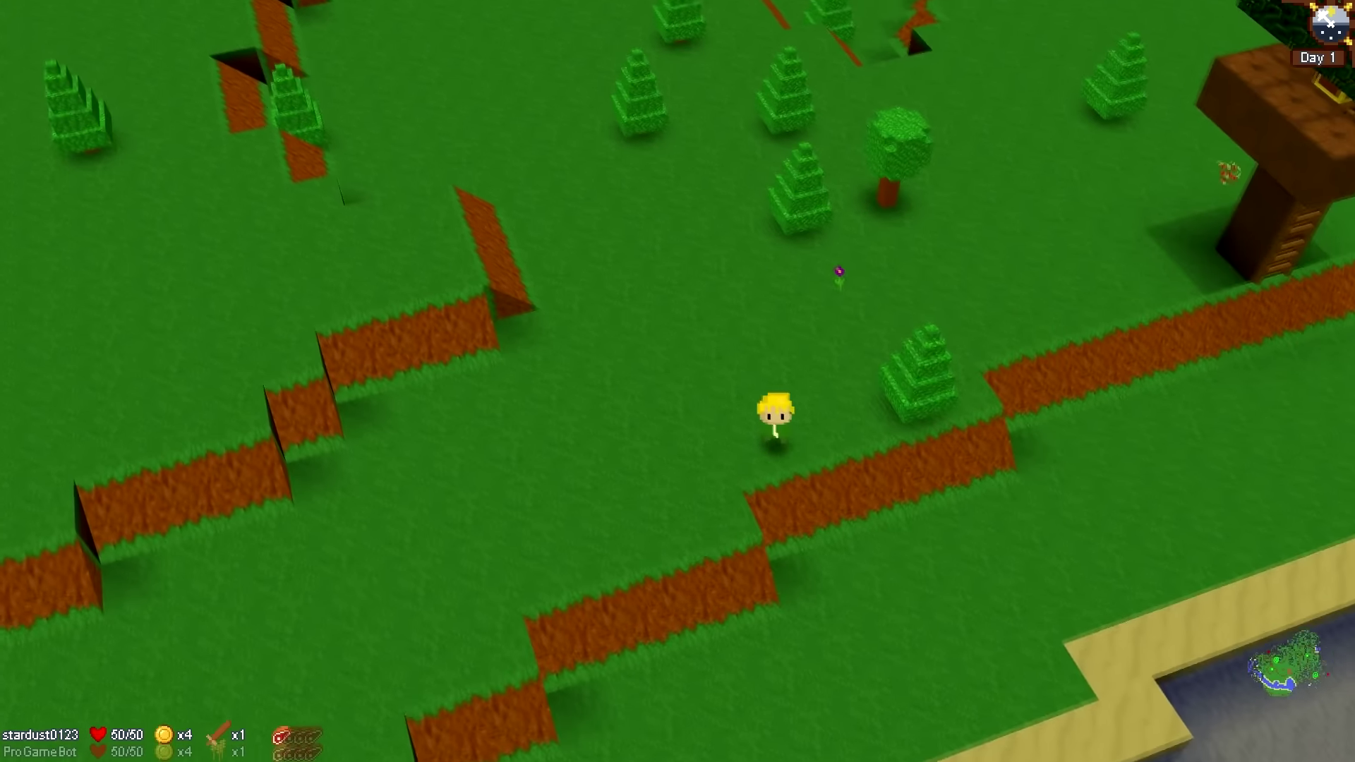
key(d)
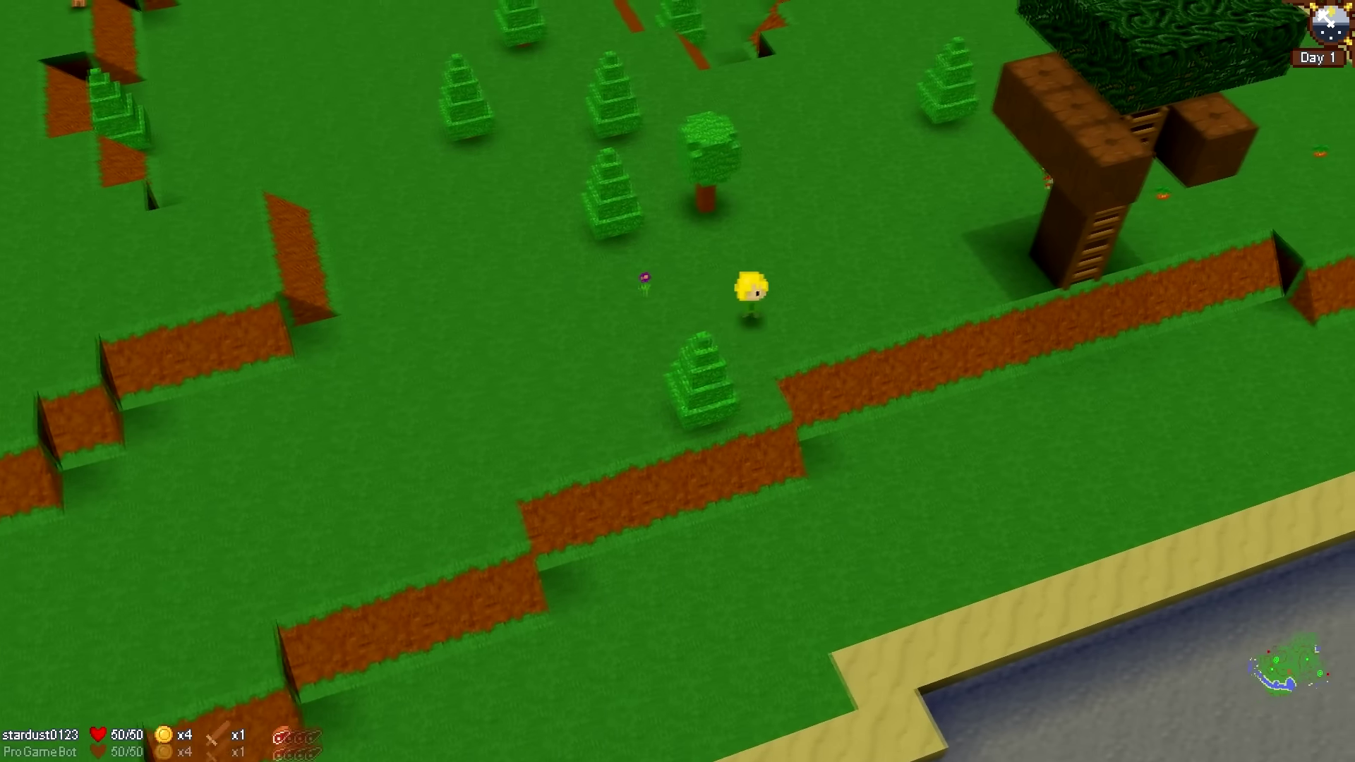
key(d)
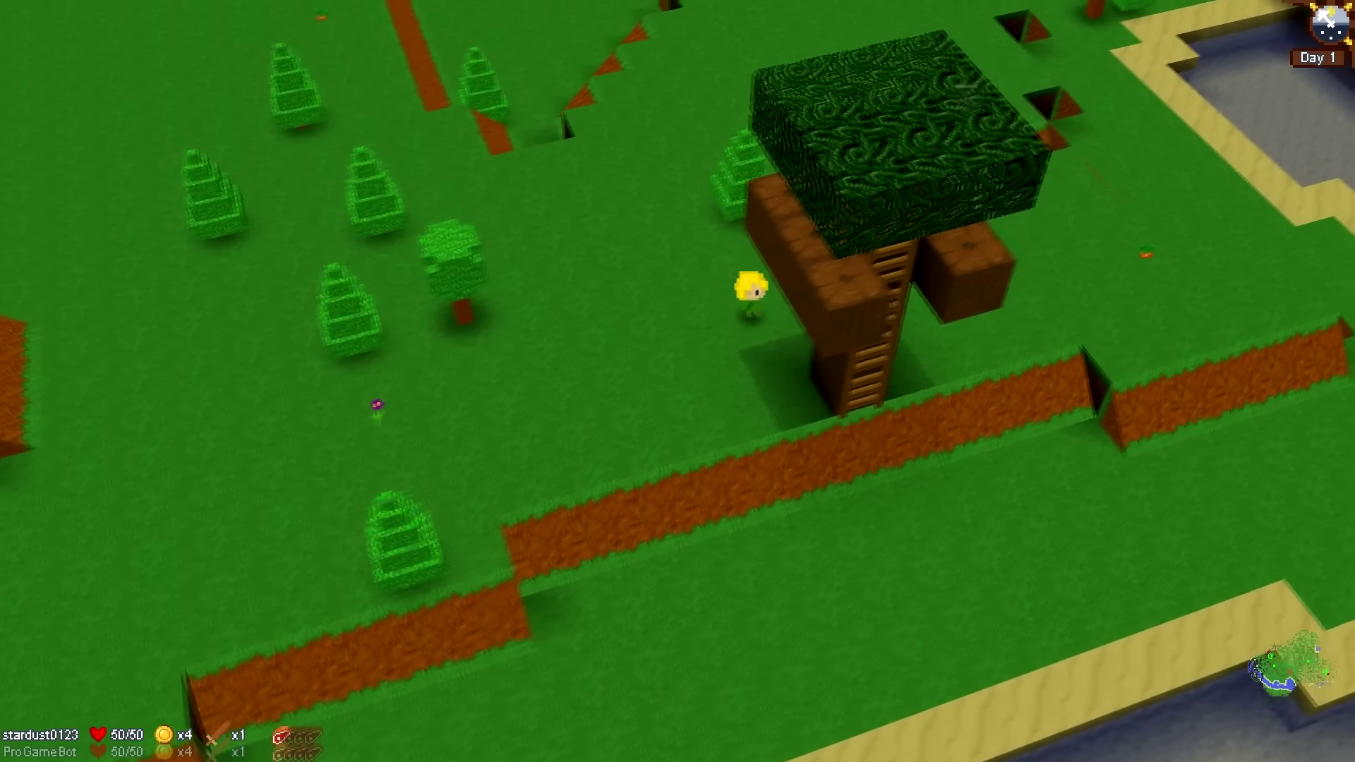
key(e)
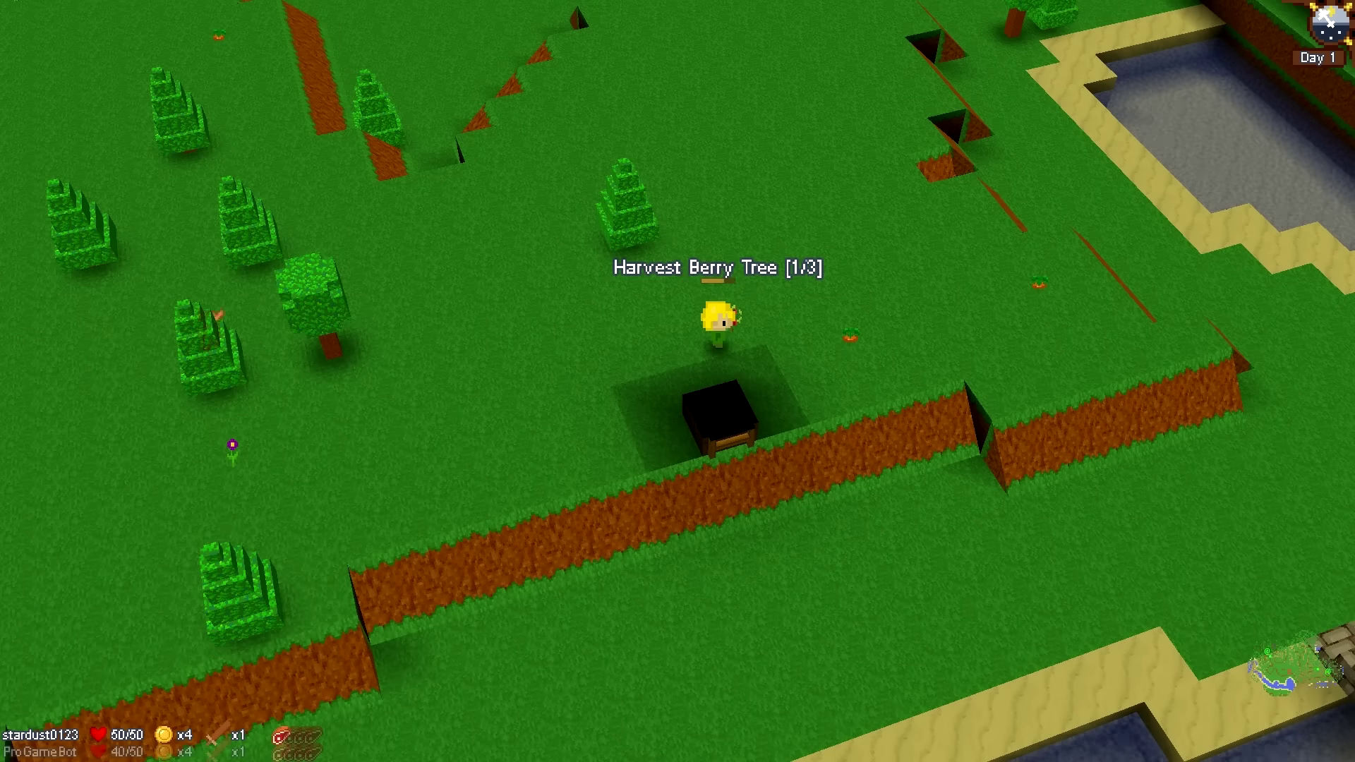
Step: Walk up the field past the treehouse toward the ridge, collecting coins
key(Left)
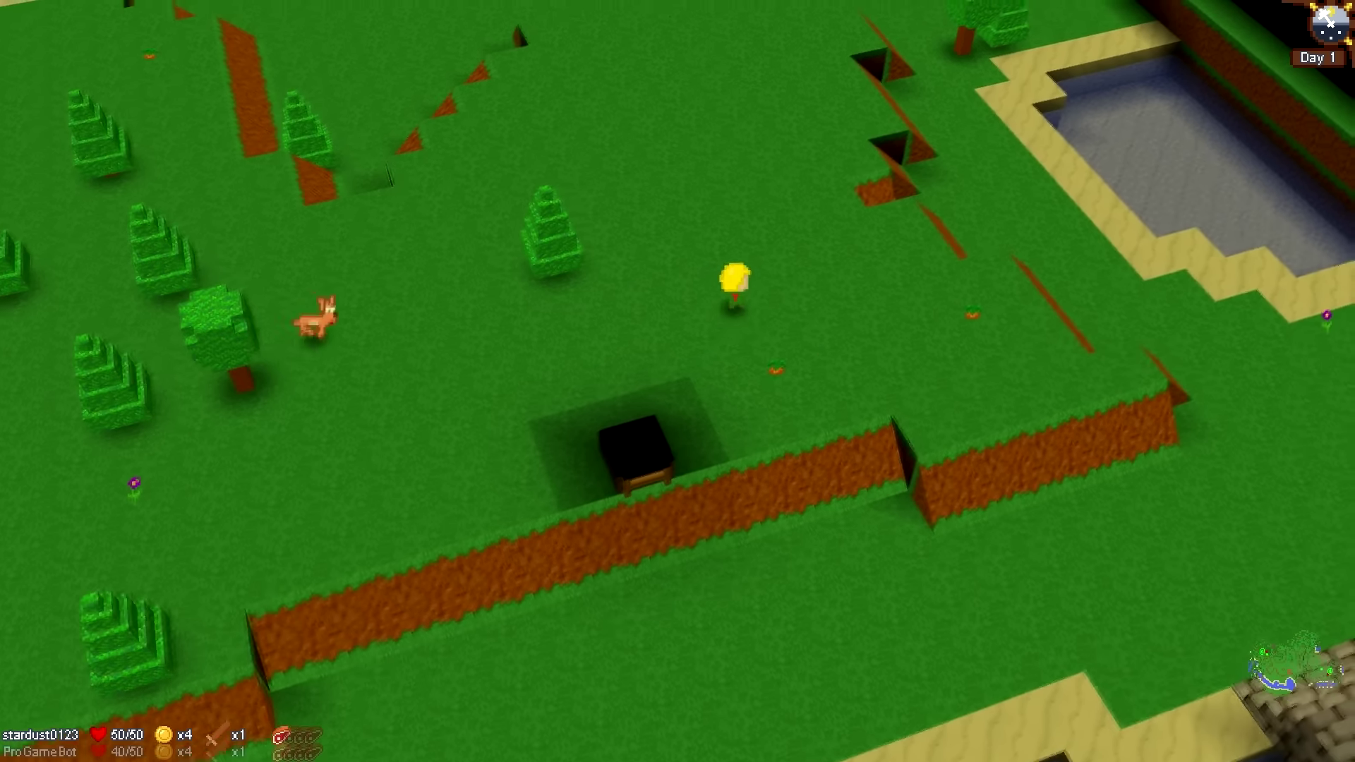
key(Up)
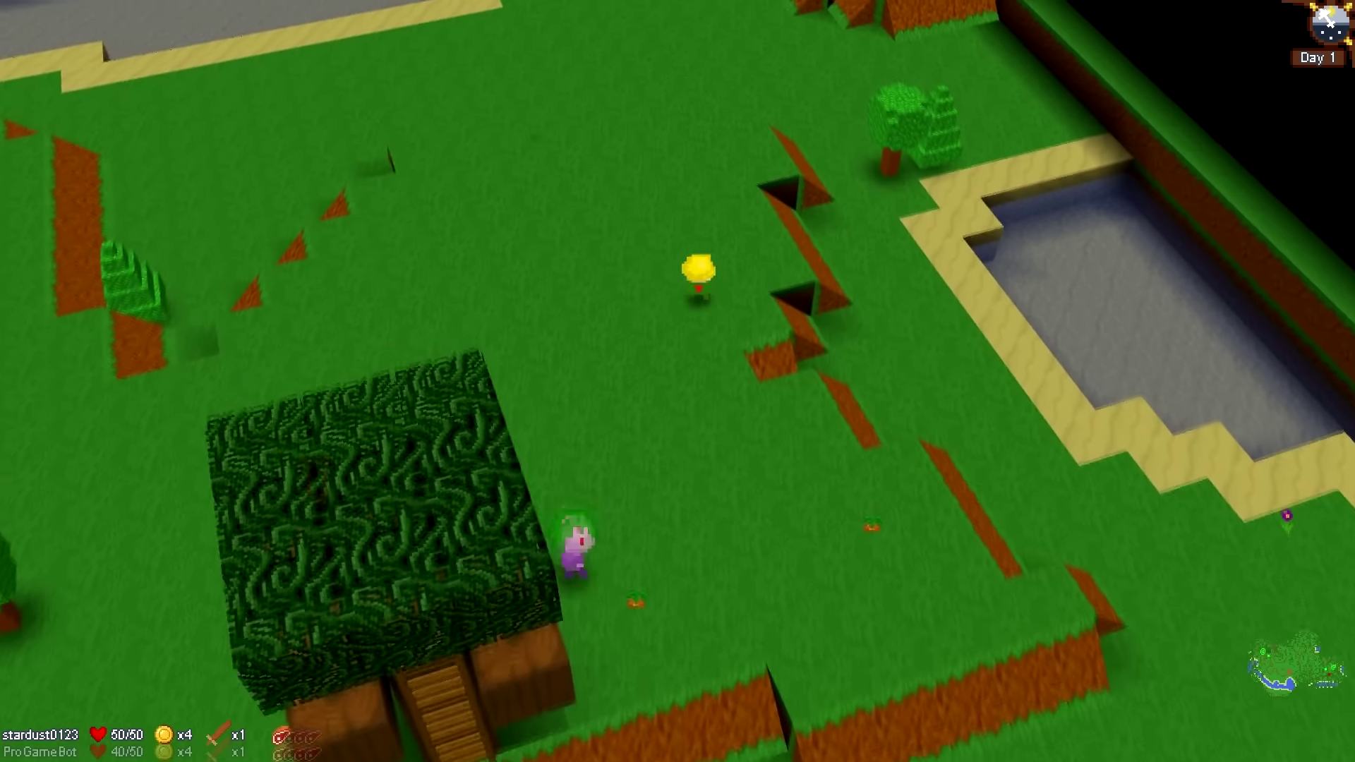
key(Up)
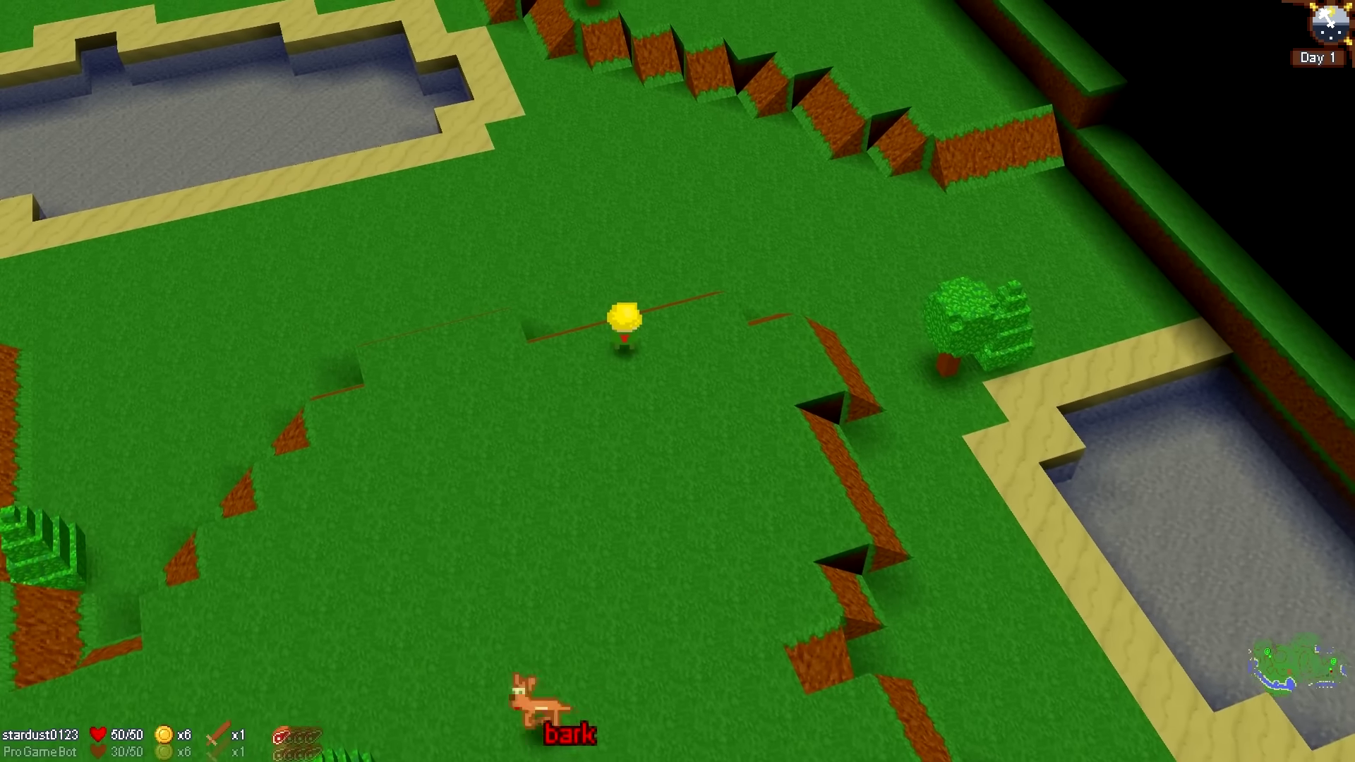
key(Down)
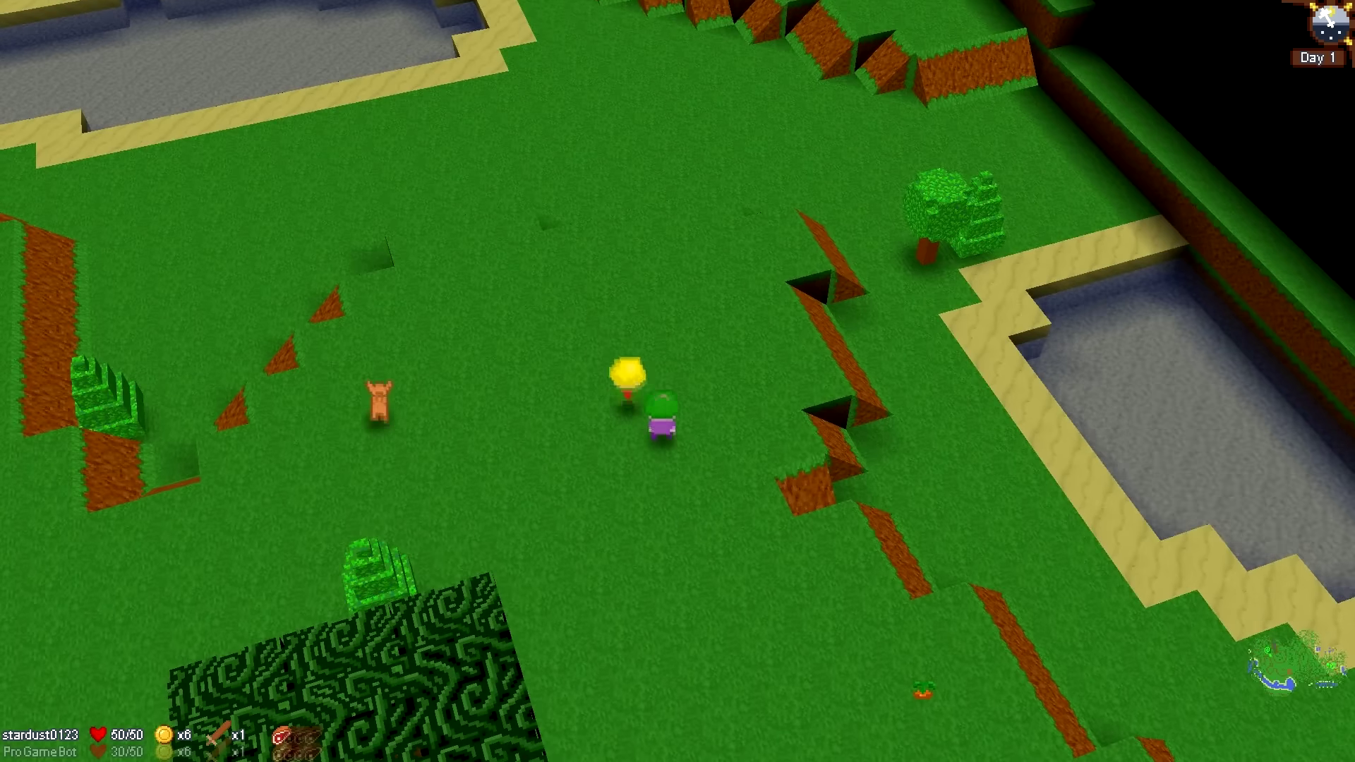
key(Up)
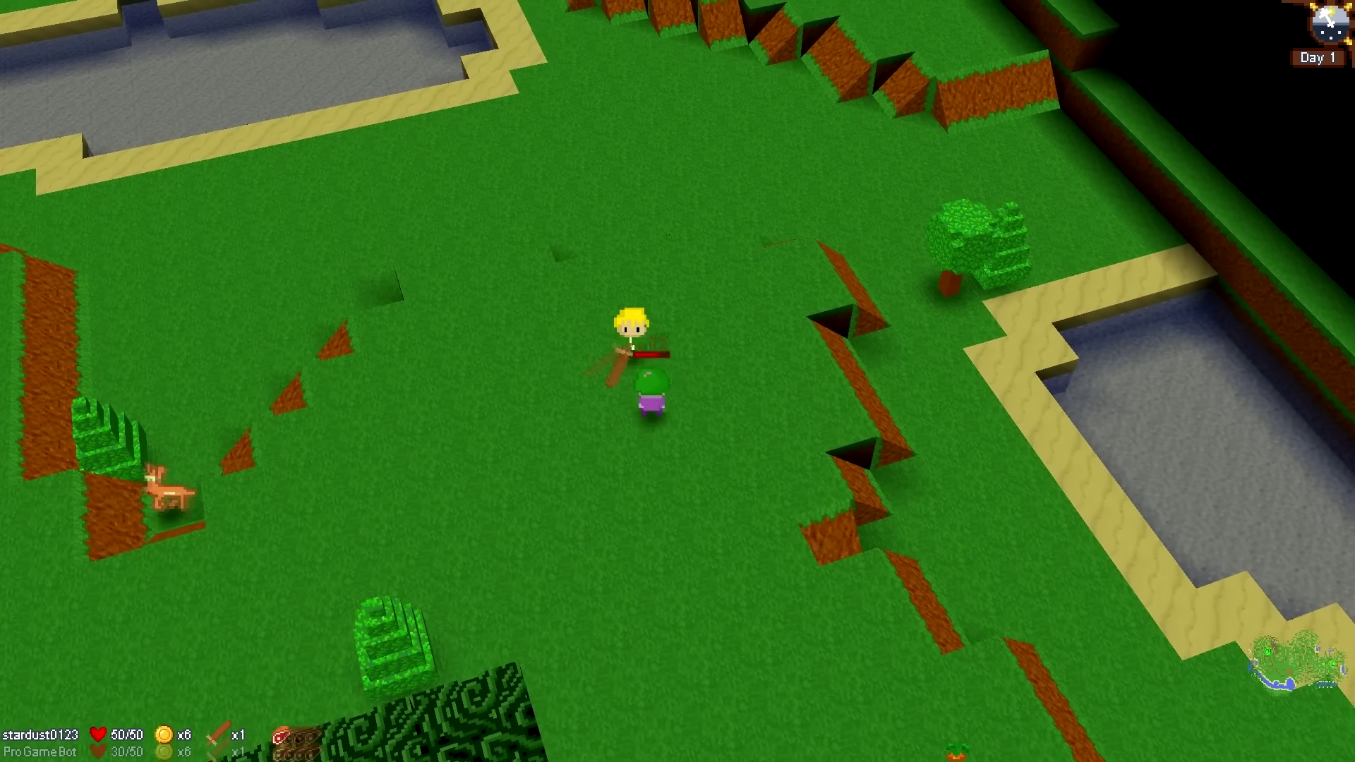
key(Up)
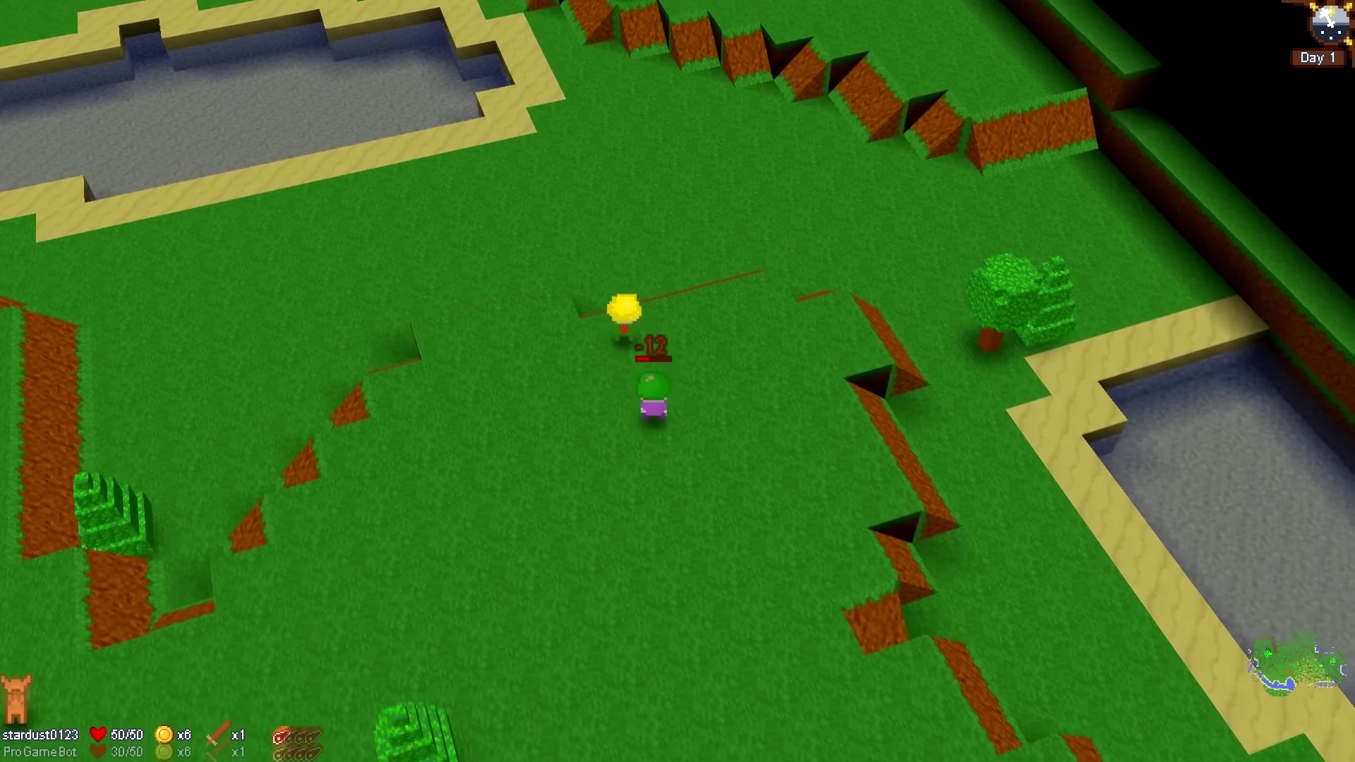
key(Up)
key(Up)
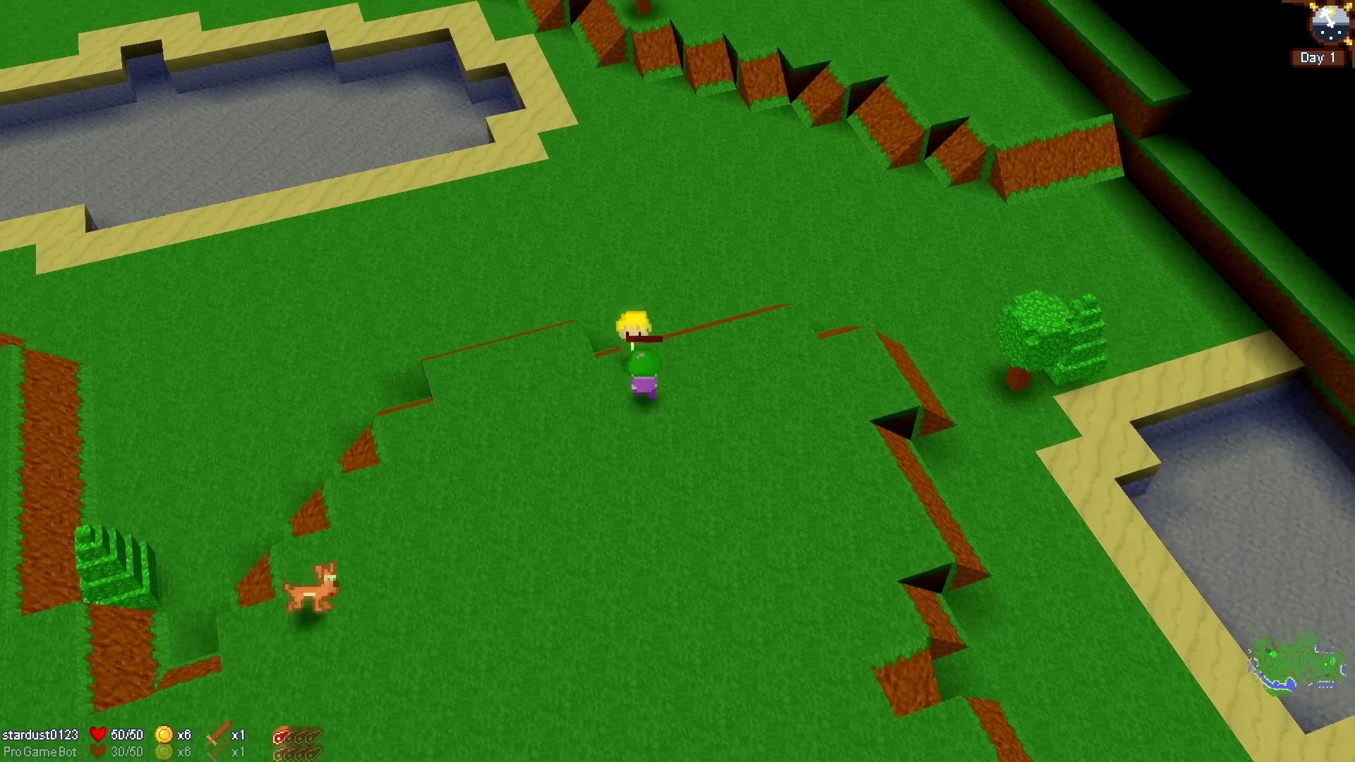
Step: Walk left along the pond, then bring up the management menu
key(Down)
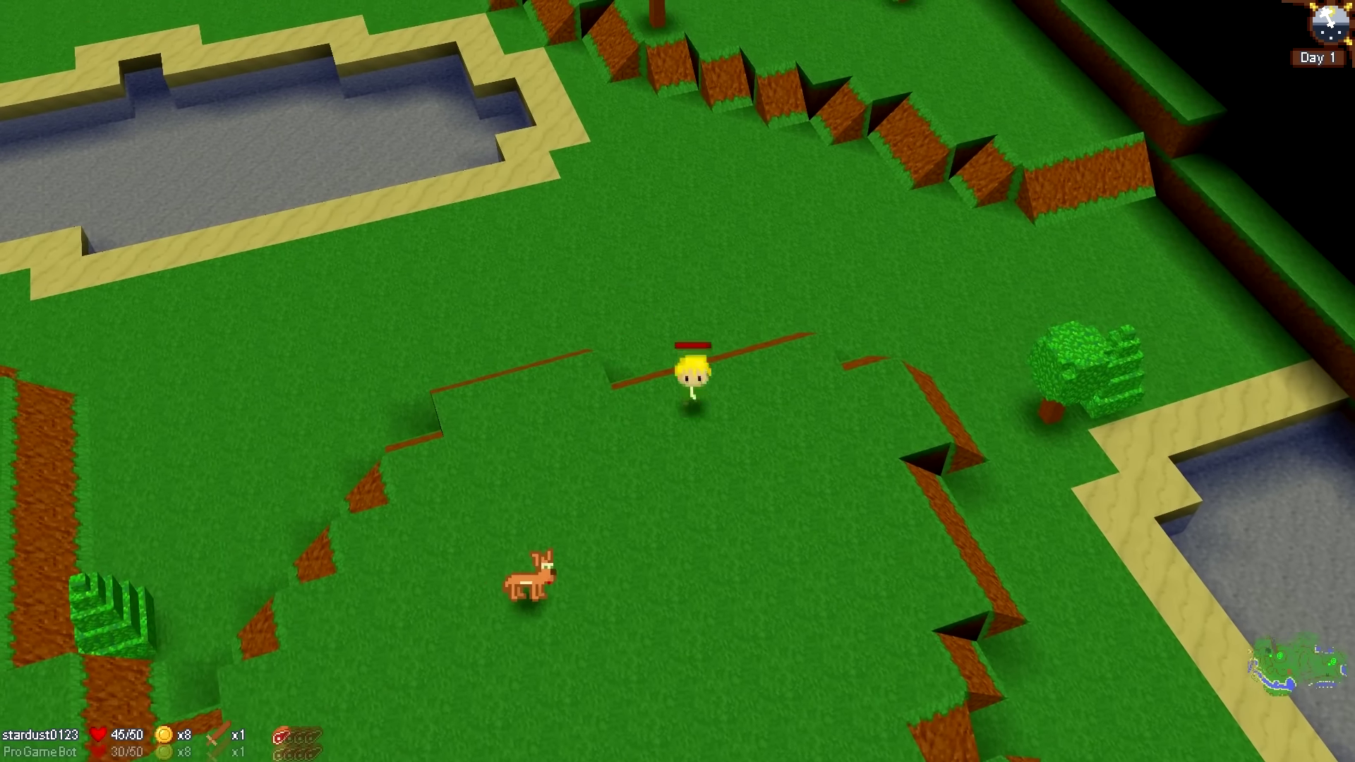
key(Left)
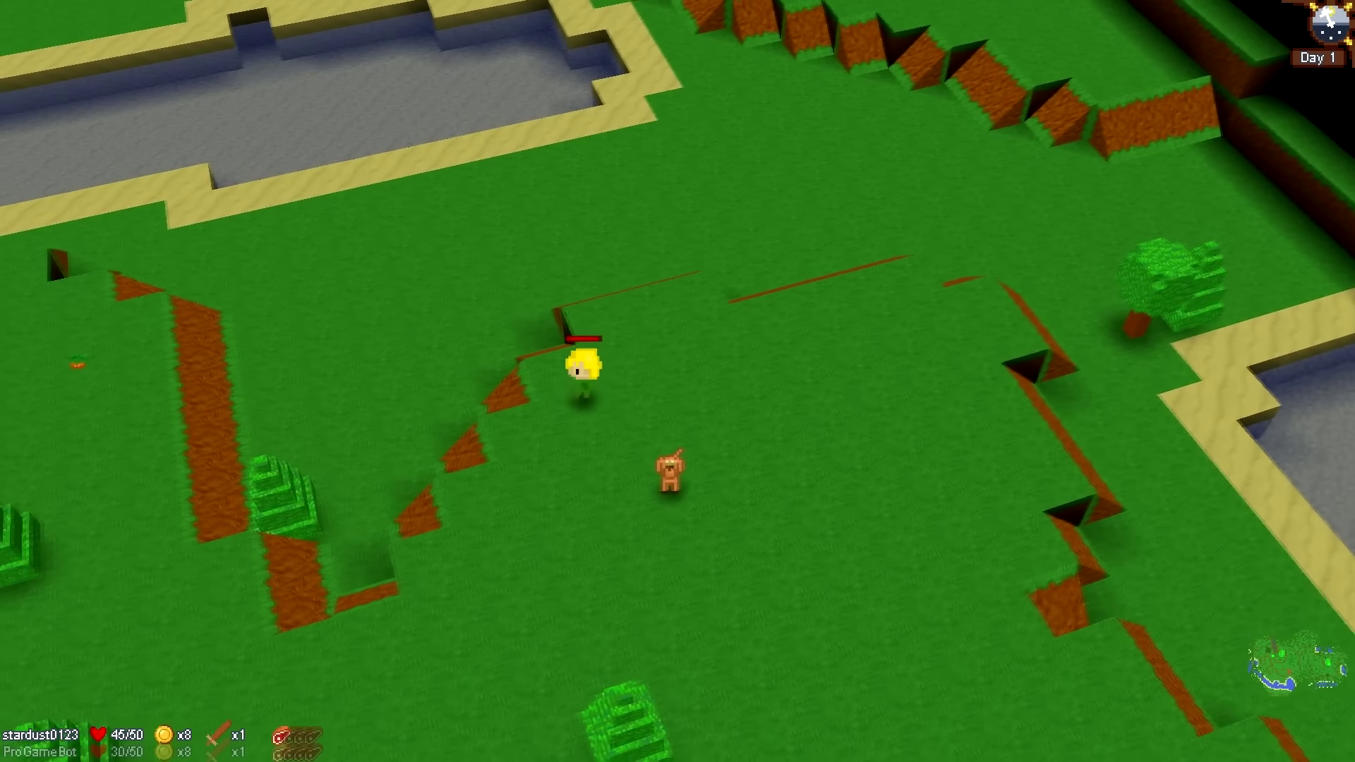
key(Left)
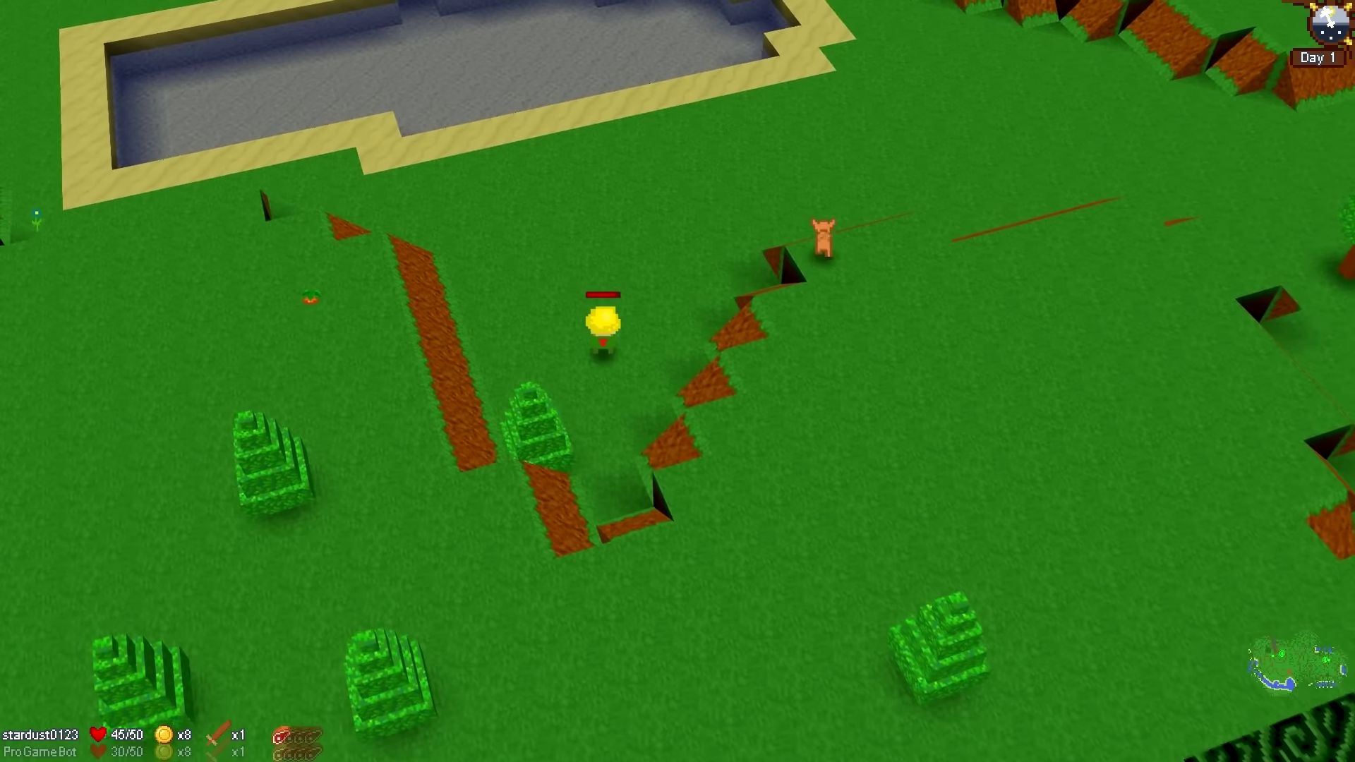
key(Left)
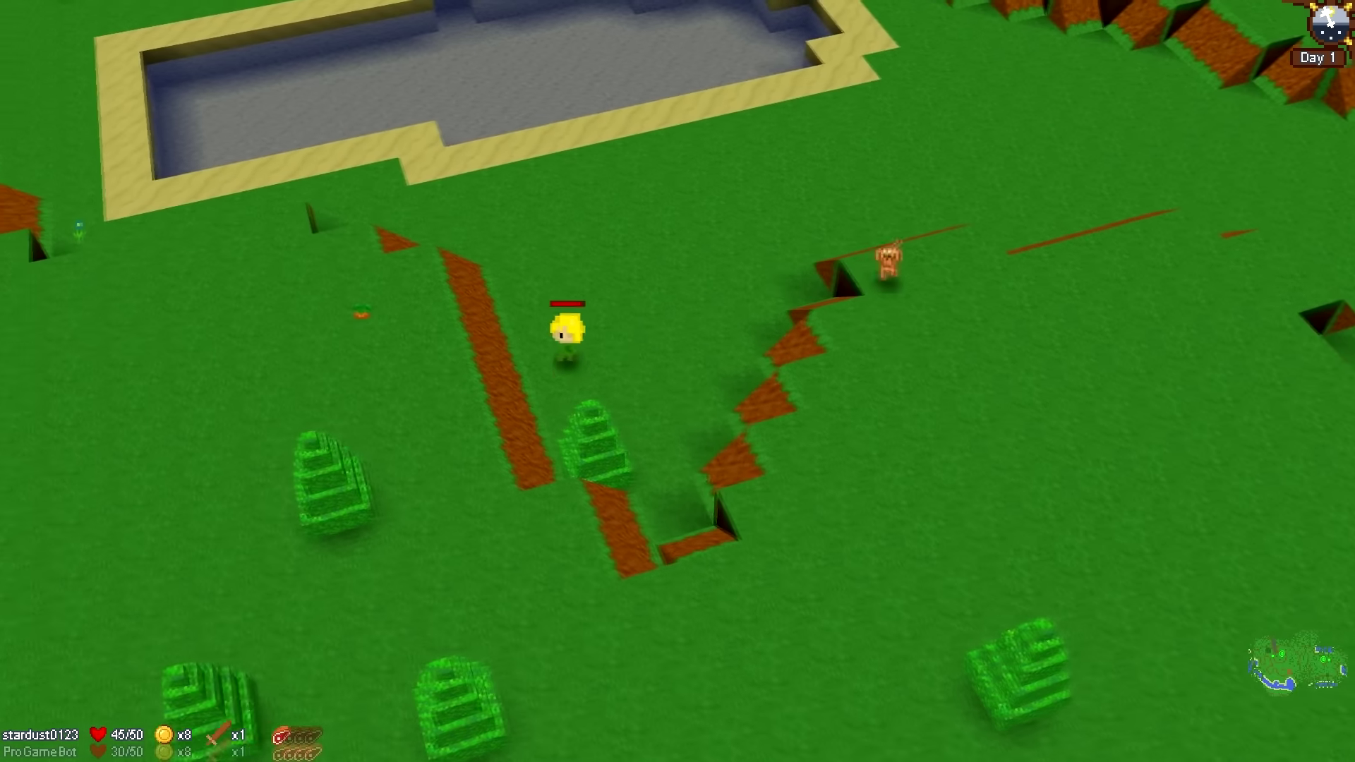
key(Left)
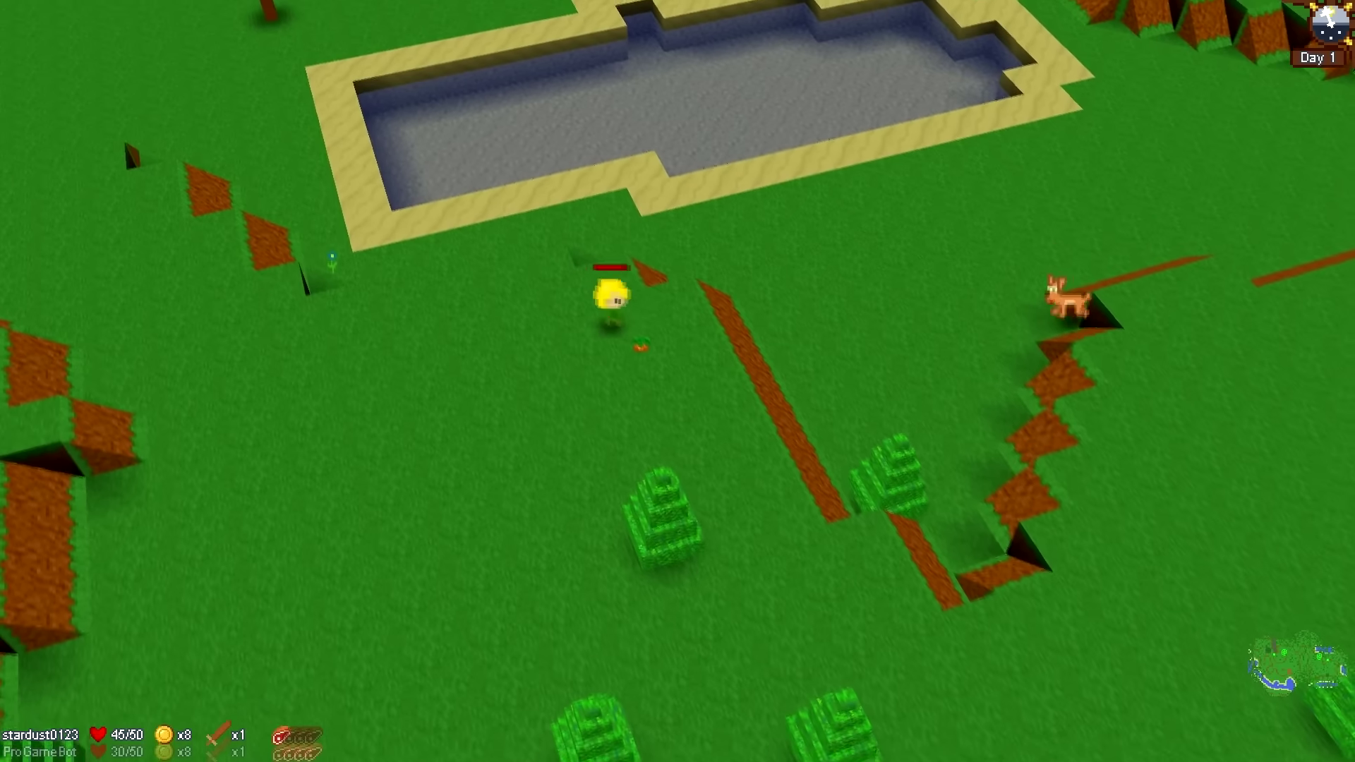
key(Up)
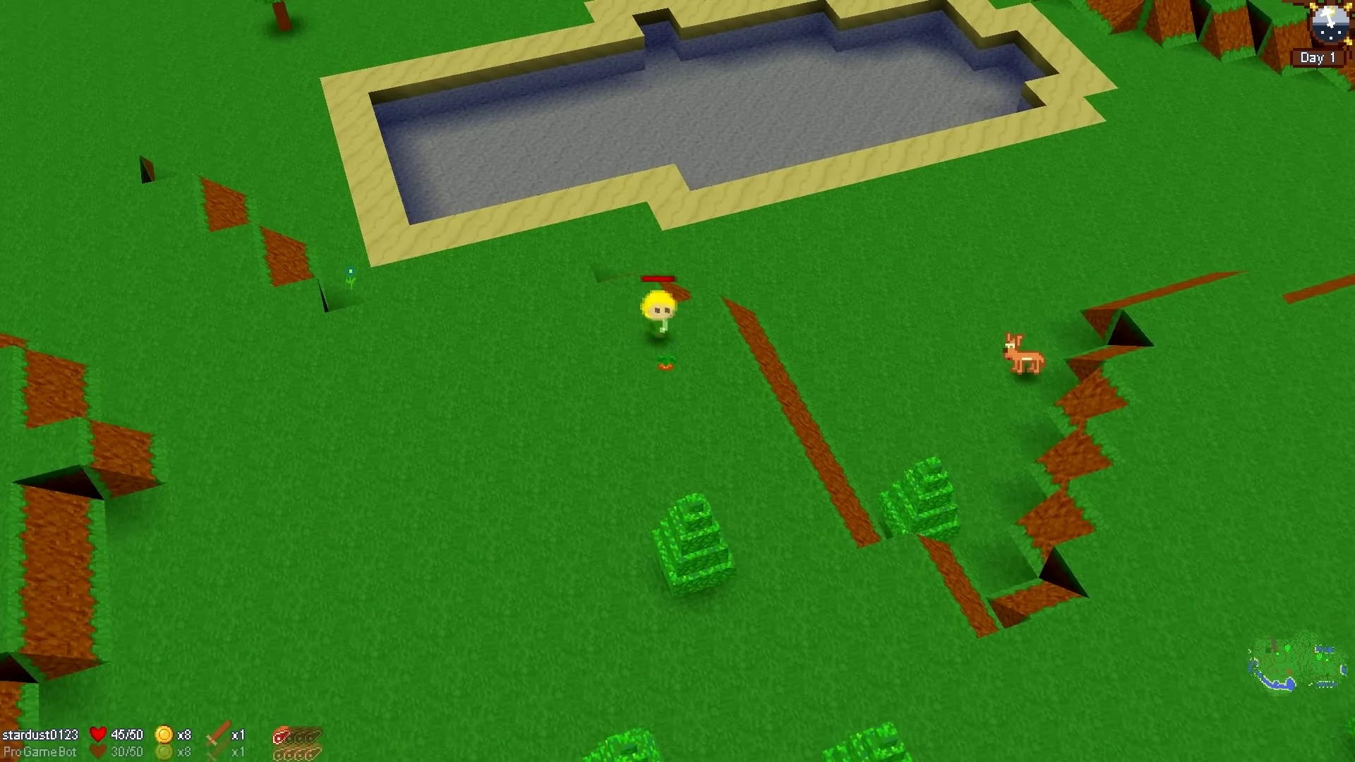
key(Left)
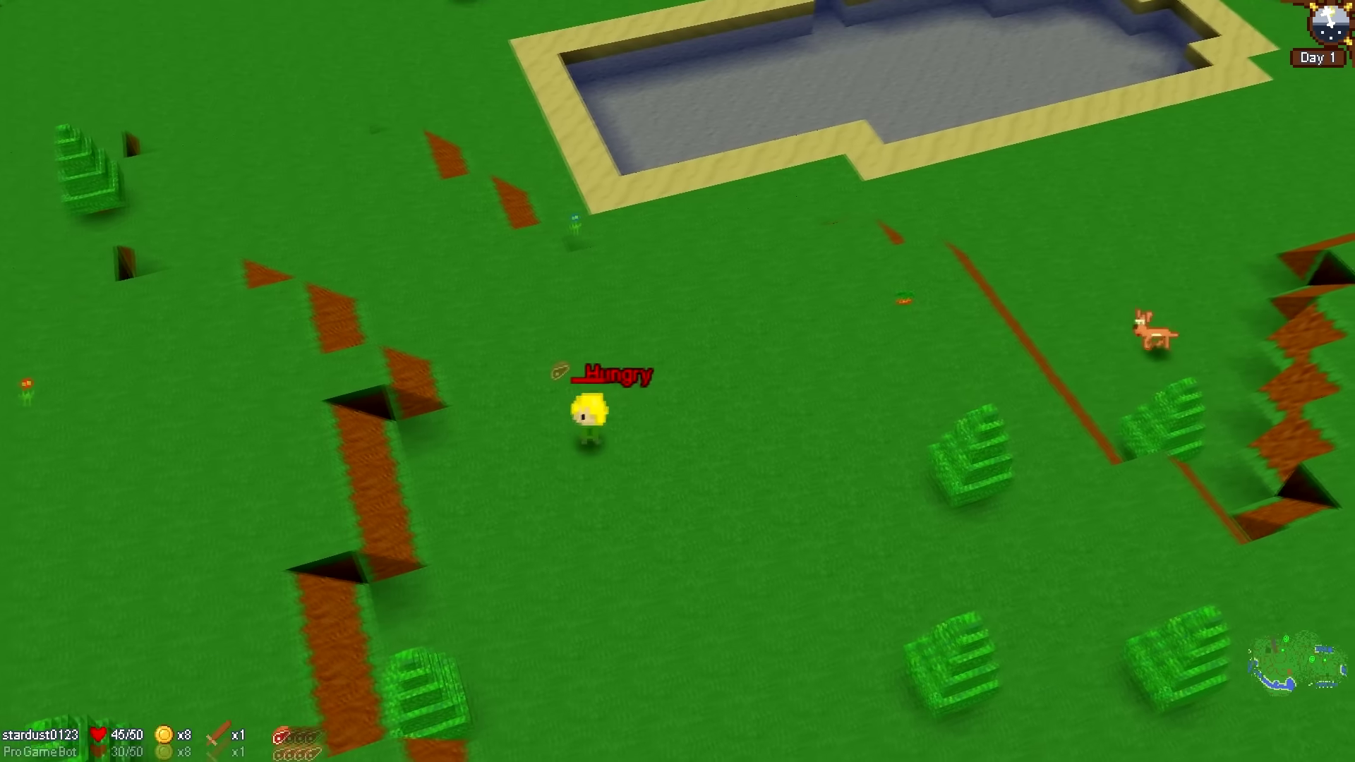
key(Left)
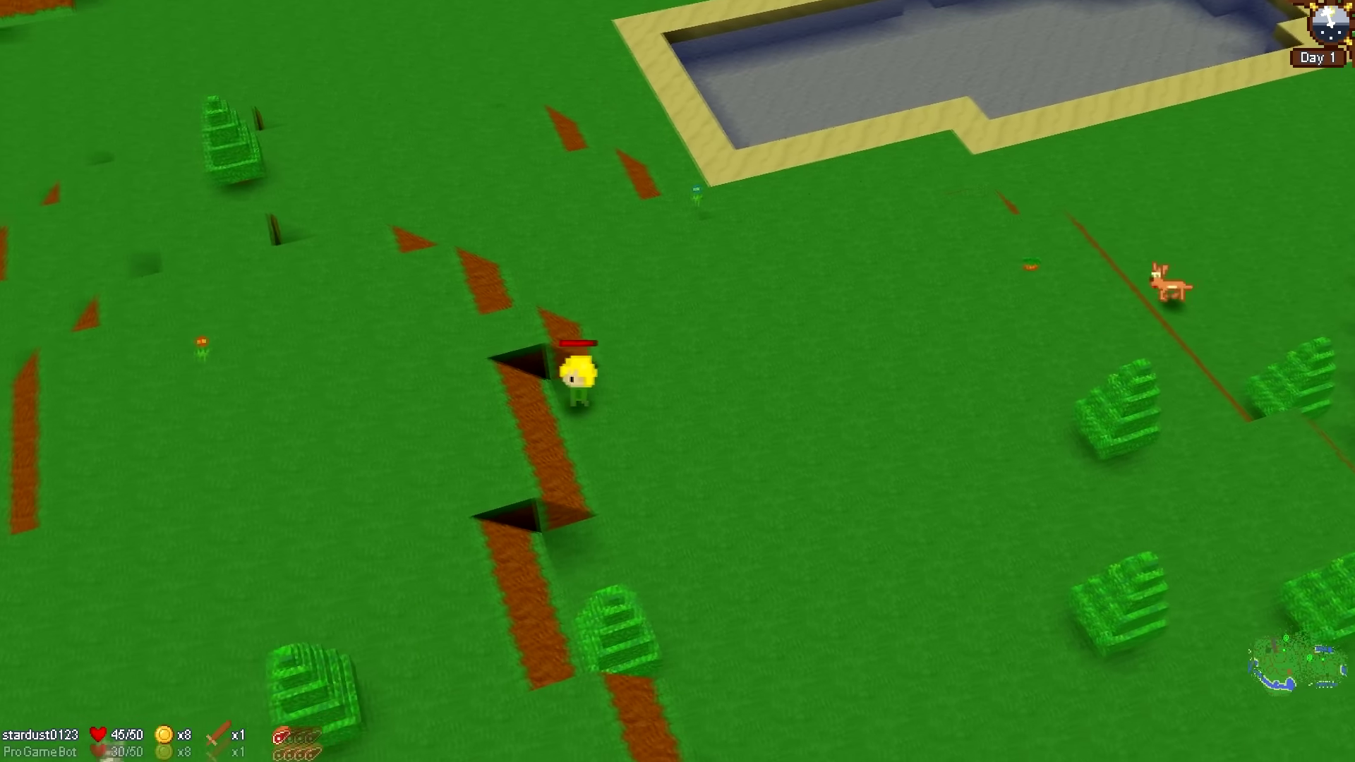
key(Down)
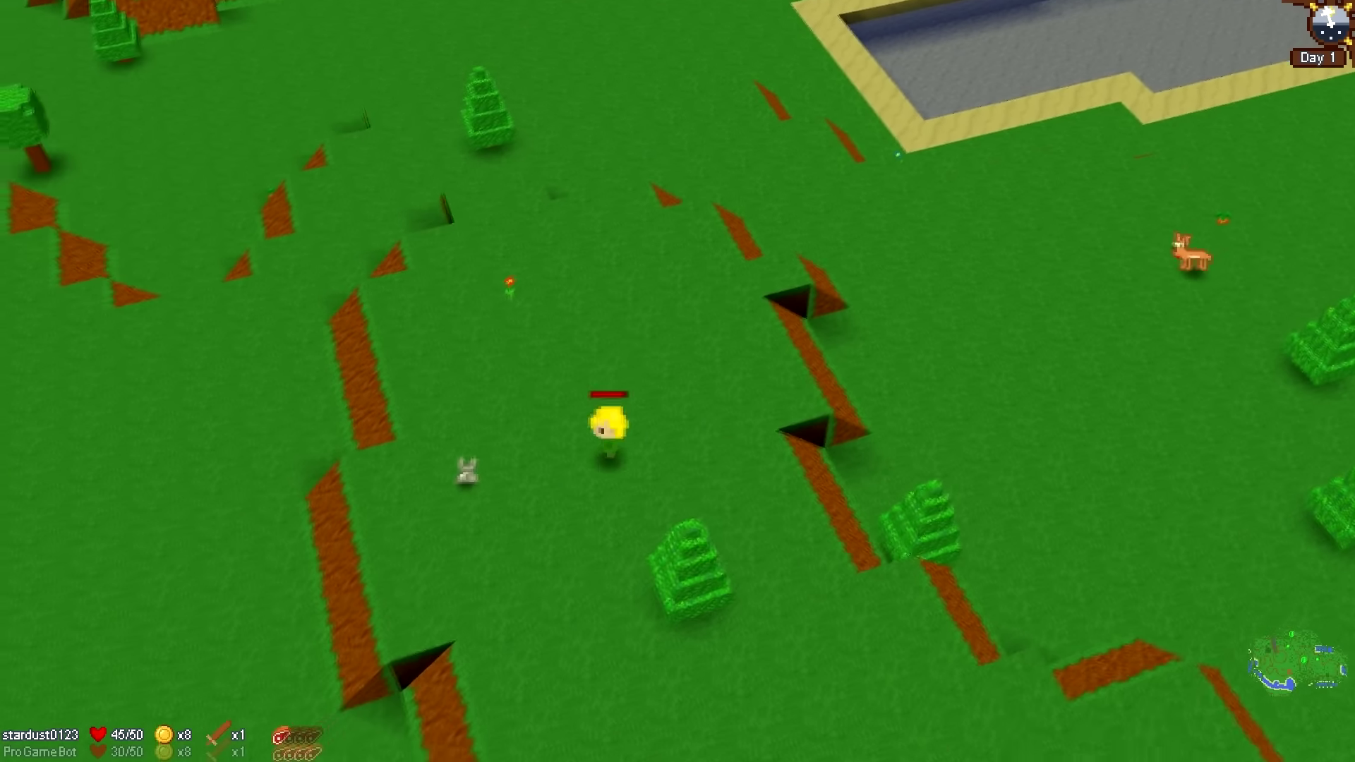
key(Tab)
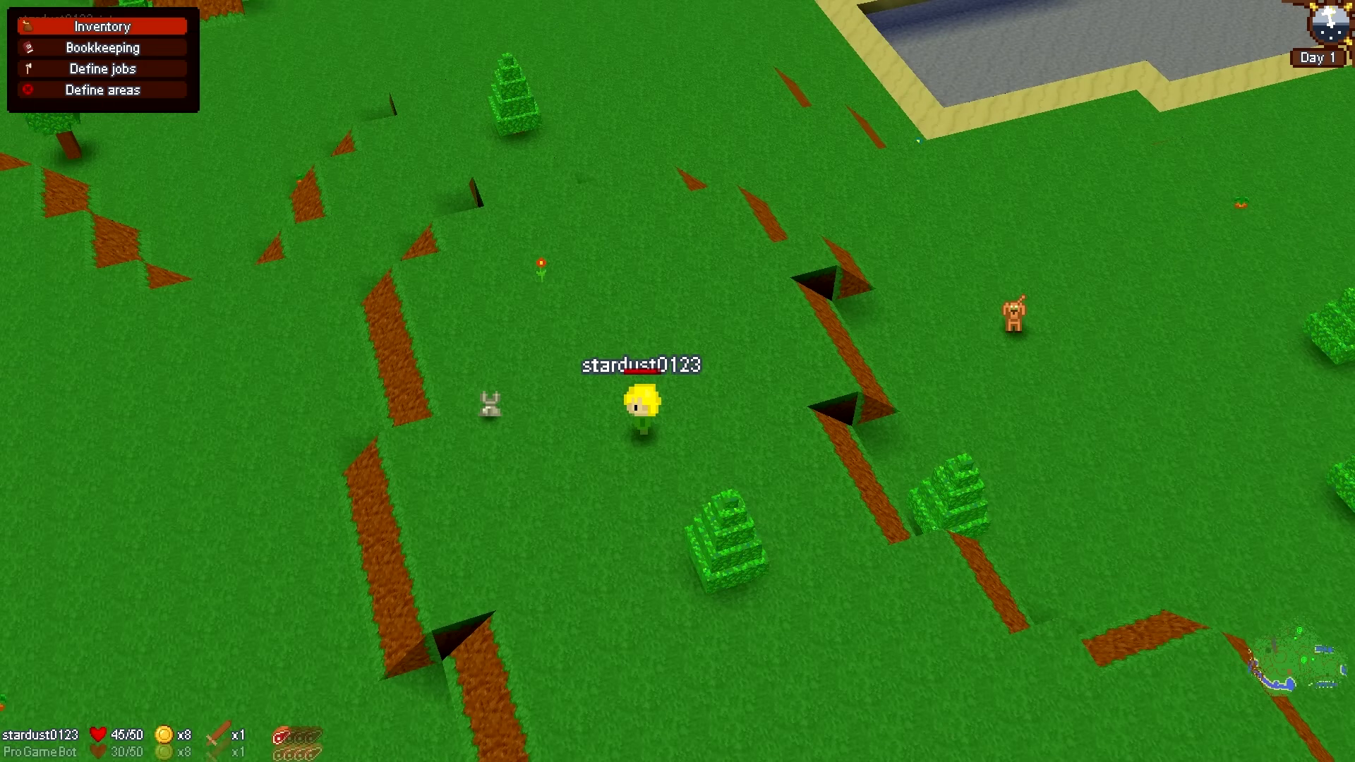
Step: Eat several berries from the inventory list
key(Return)
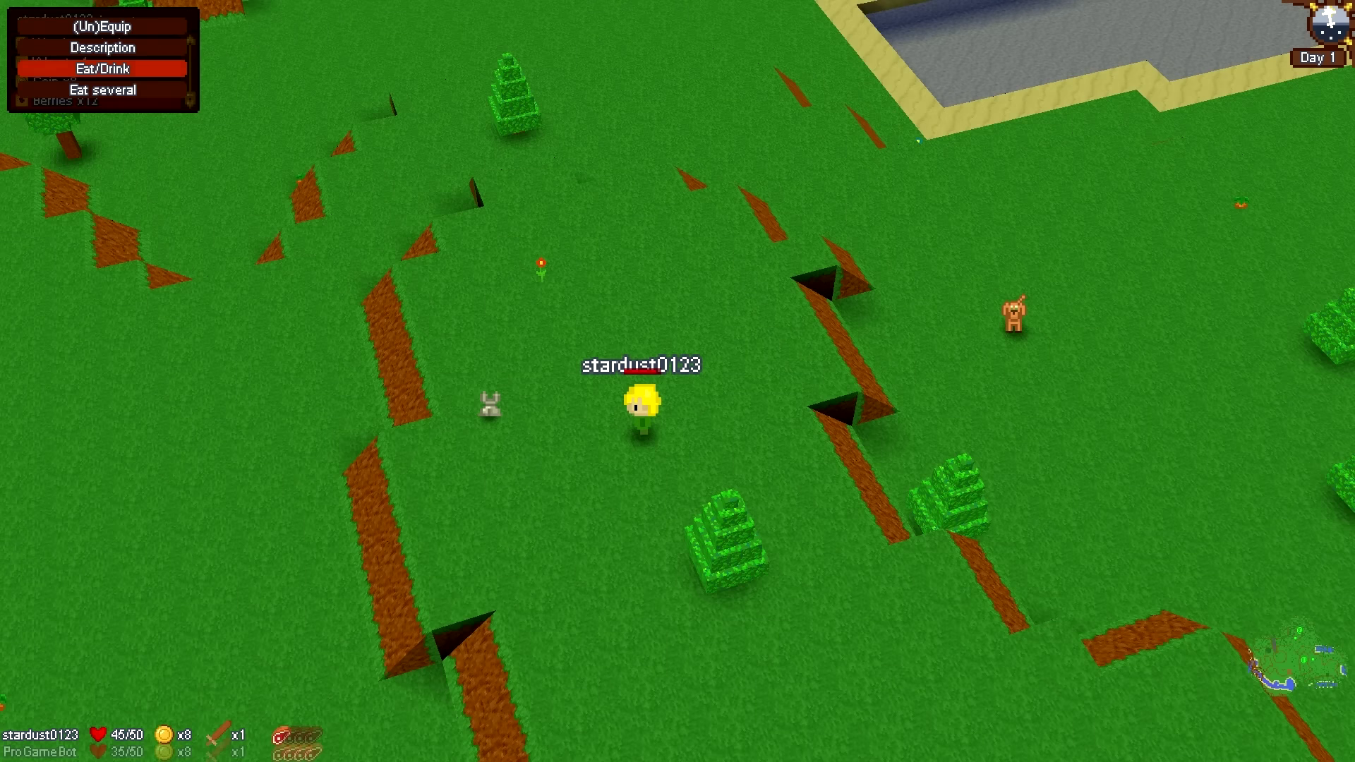
key(Return)
Step: Walk west across the field and north-west between the trees
key(Left)
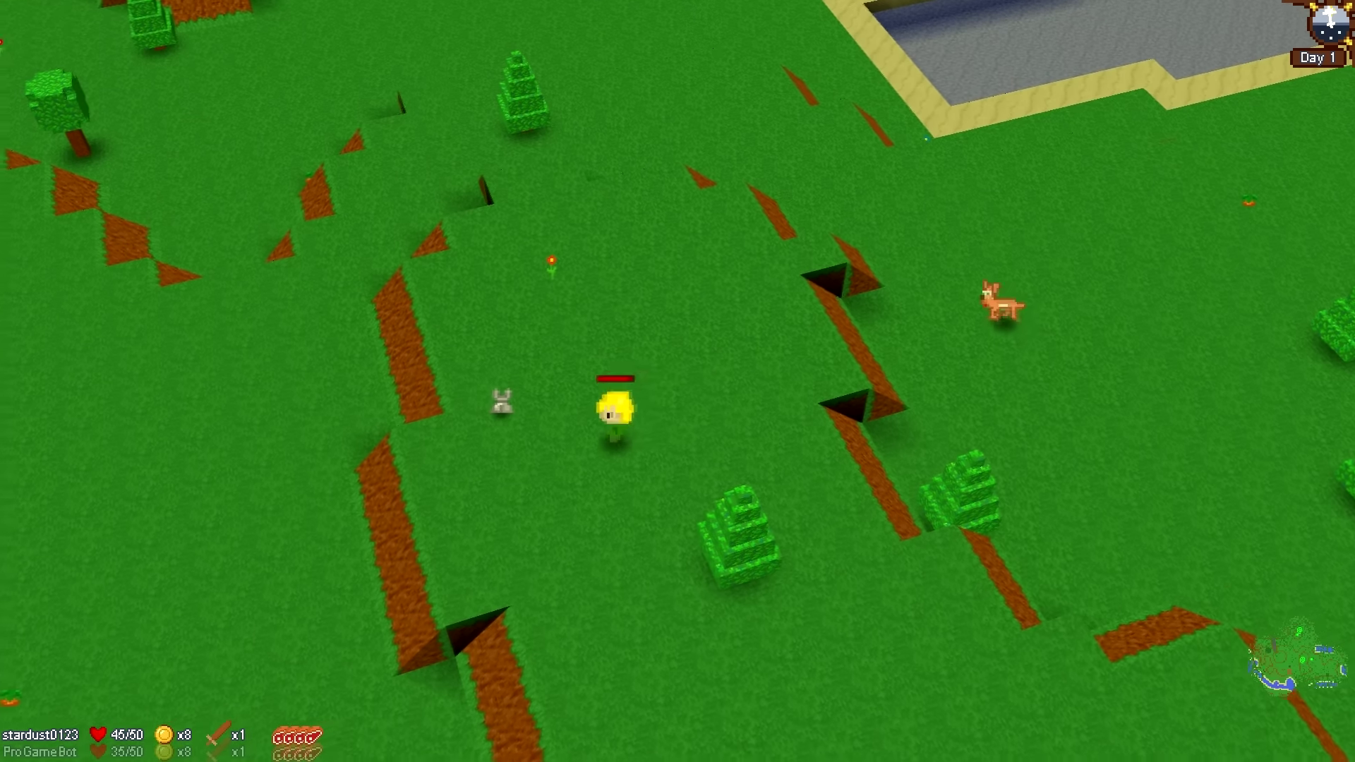
key(Left)
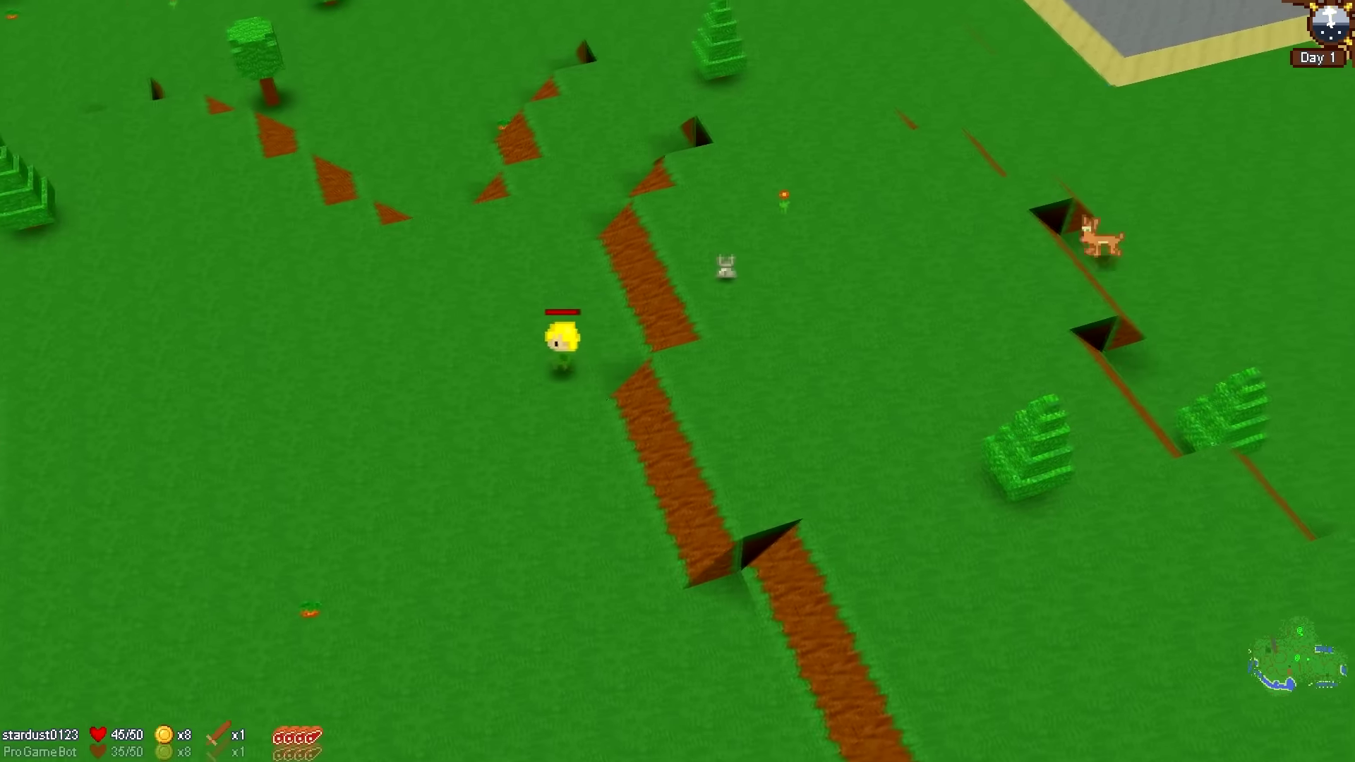
key(Left)
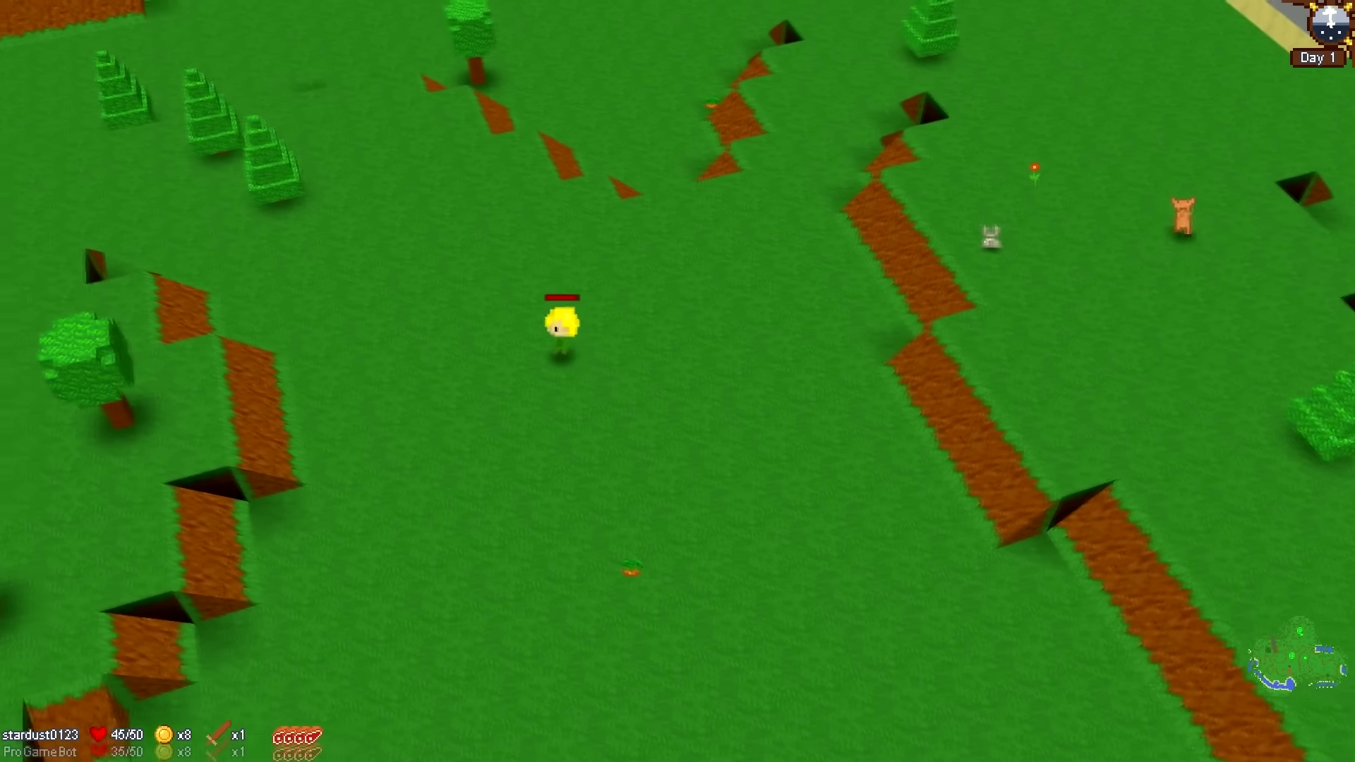
key(Up)
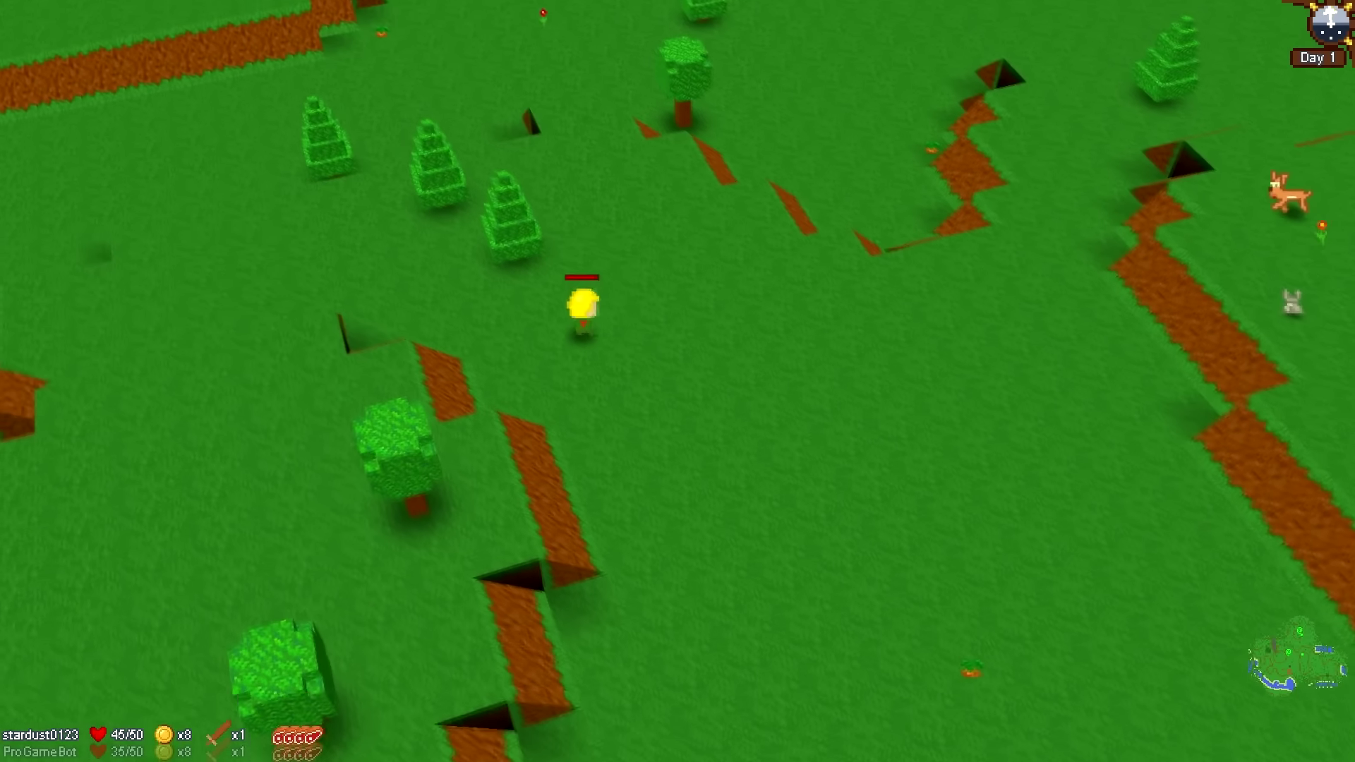
key(Up)
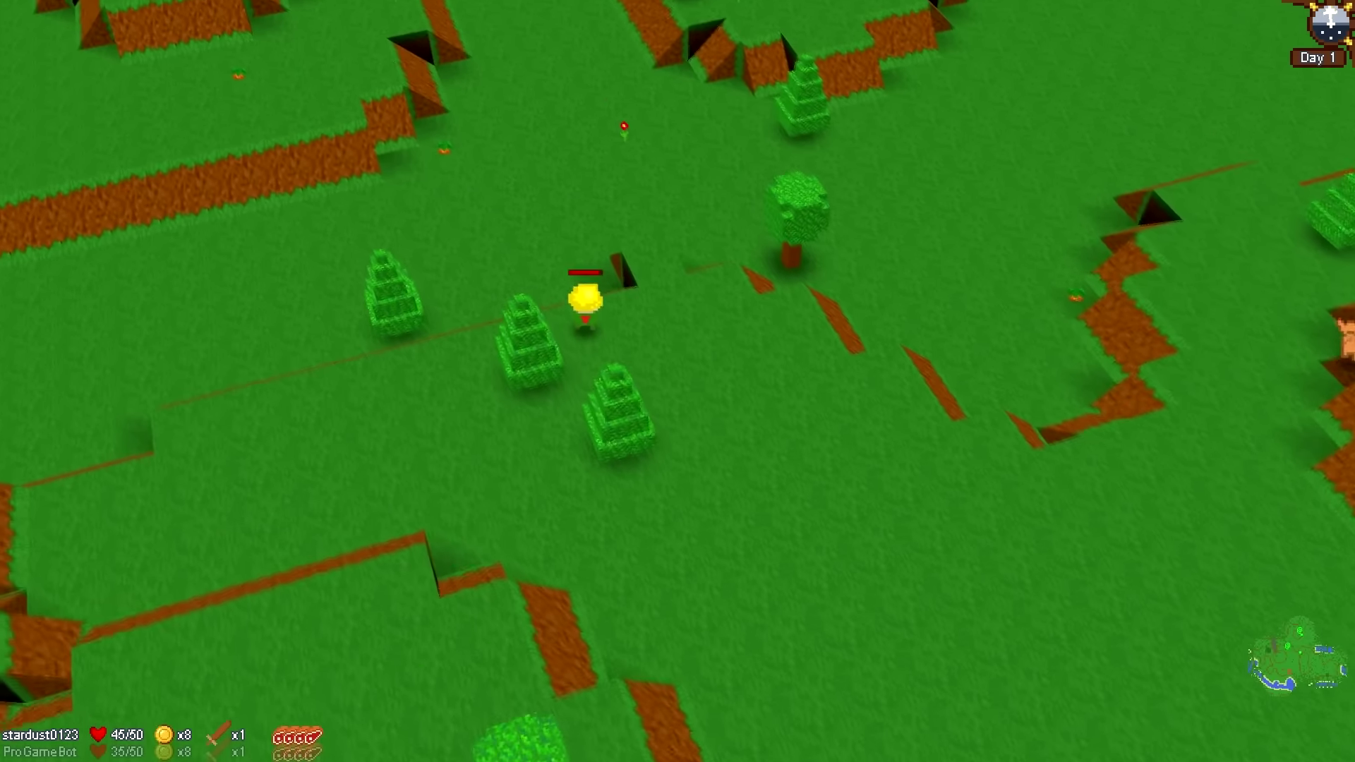
Step: Go up the slope to the berry bush at the island's edge, harvest it, and head back down
key(Left)
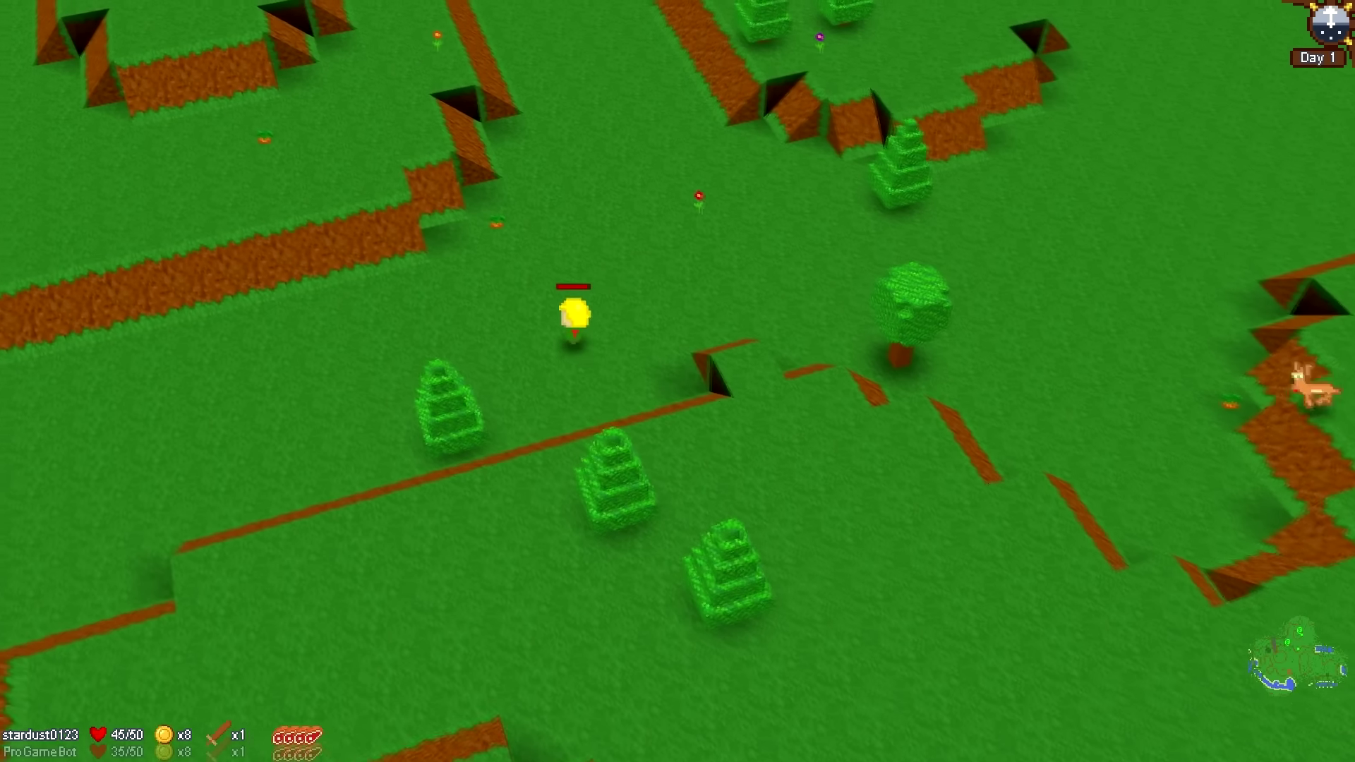
key(Left)
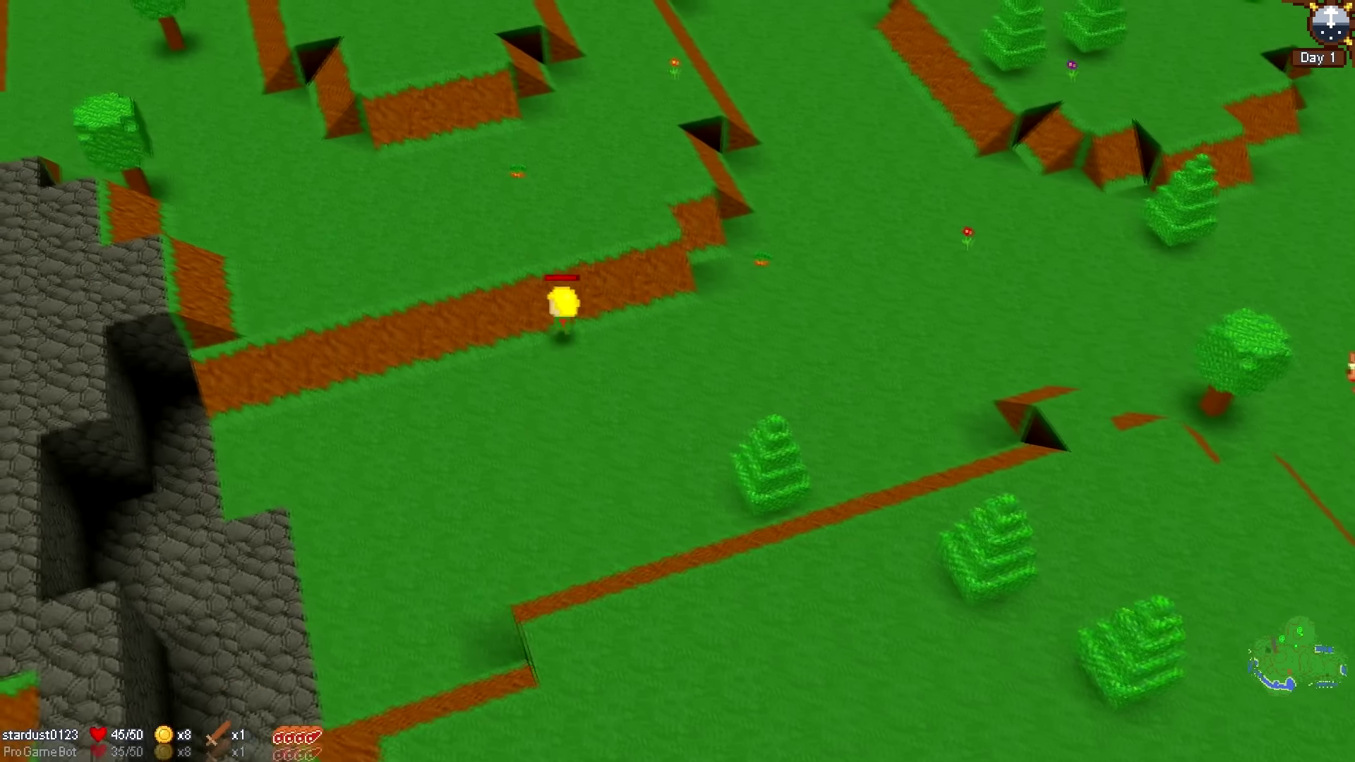
key(Up)
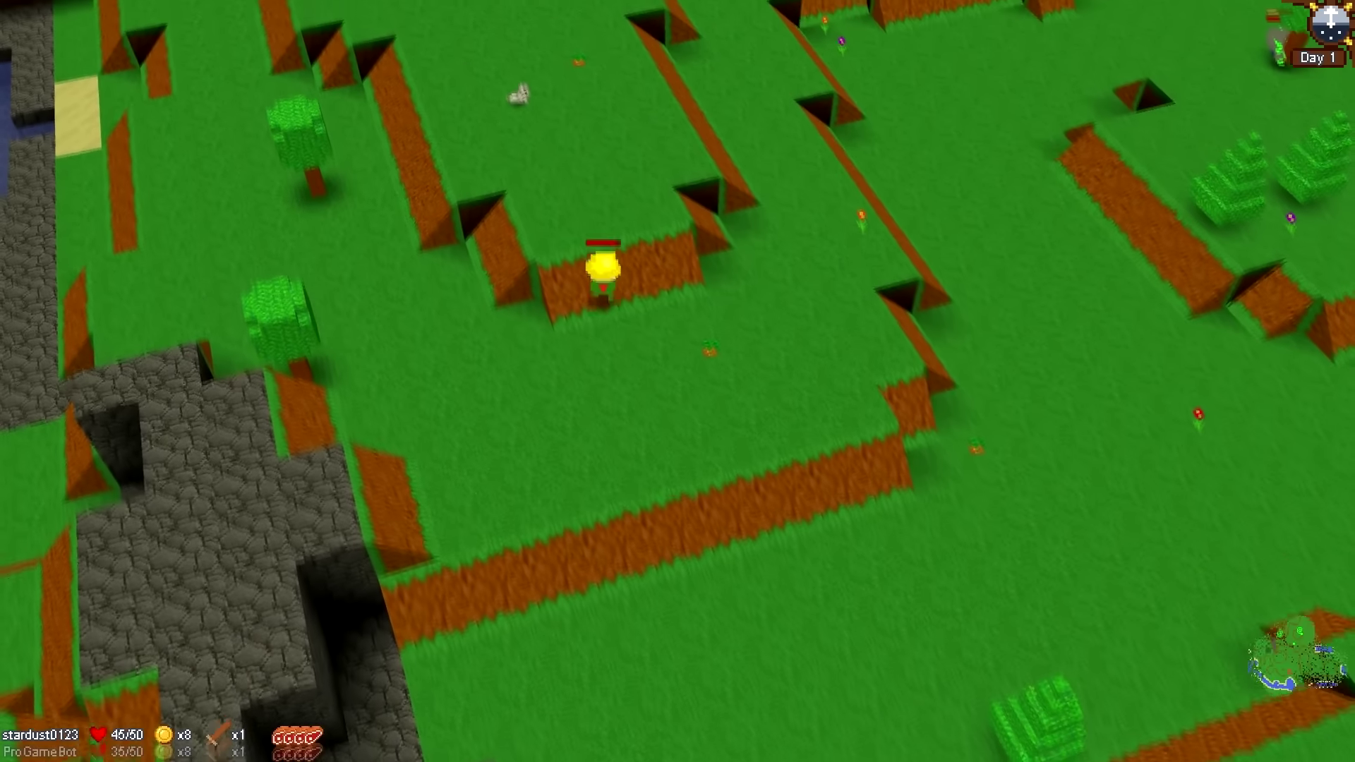
key(Up)
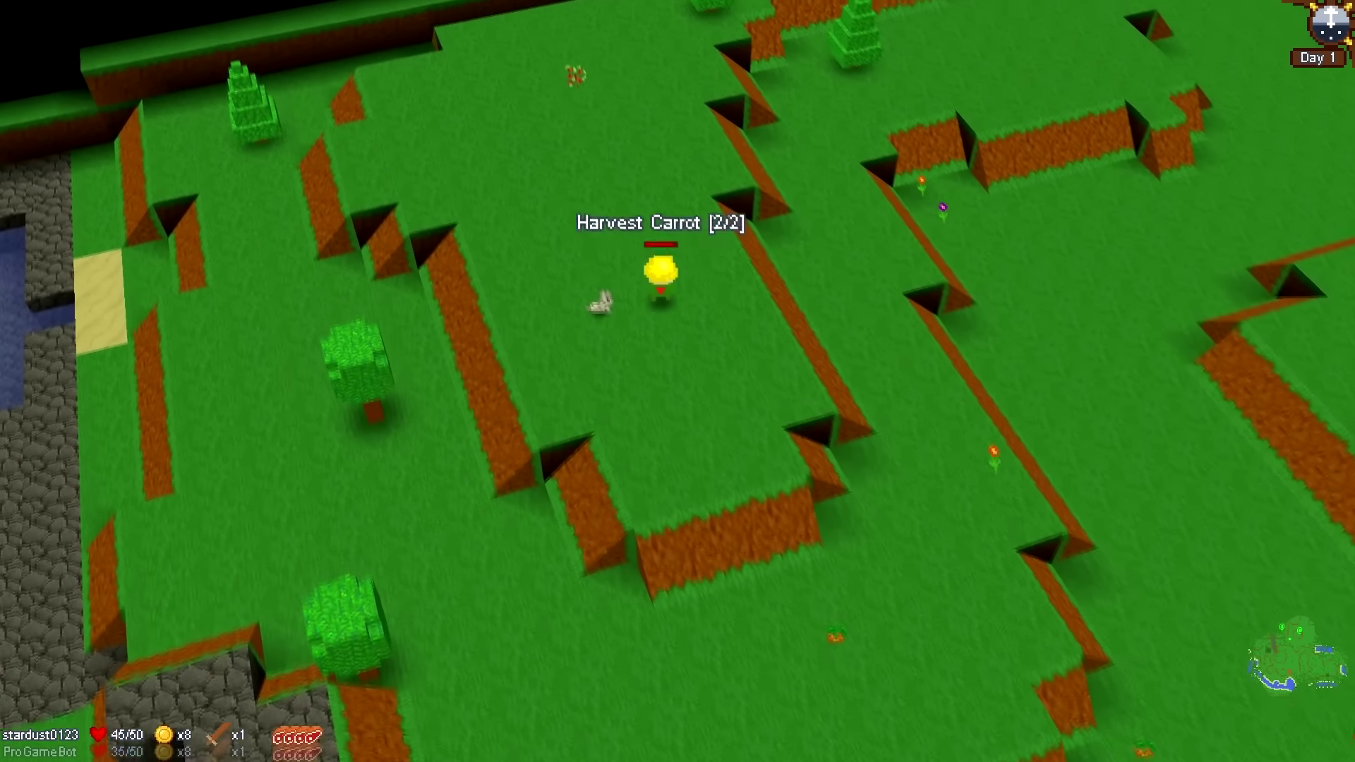
key(Up)
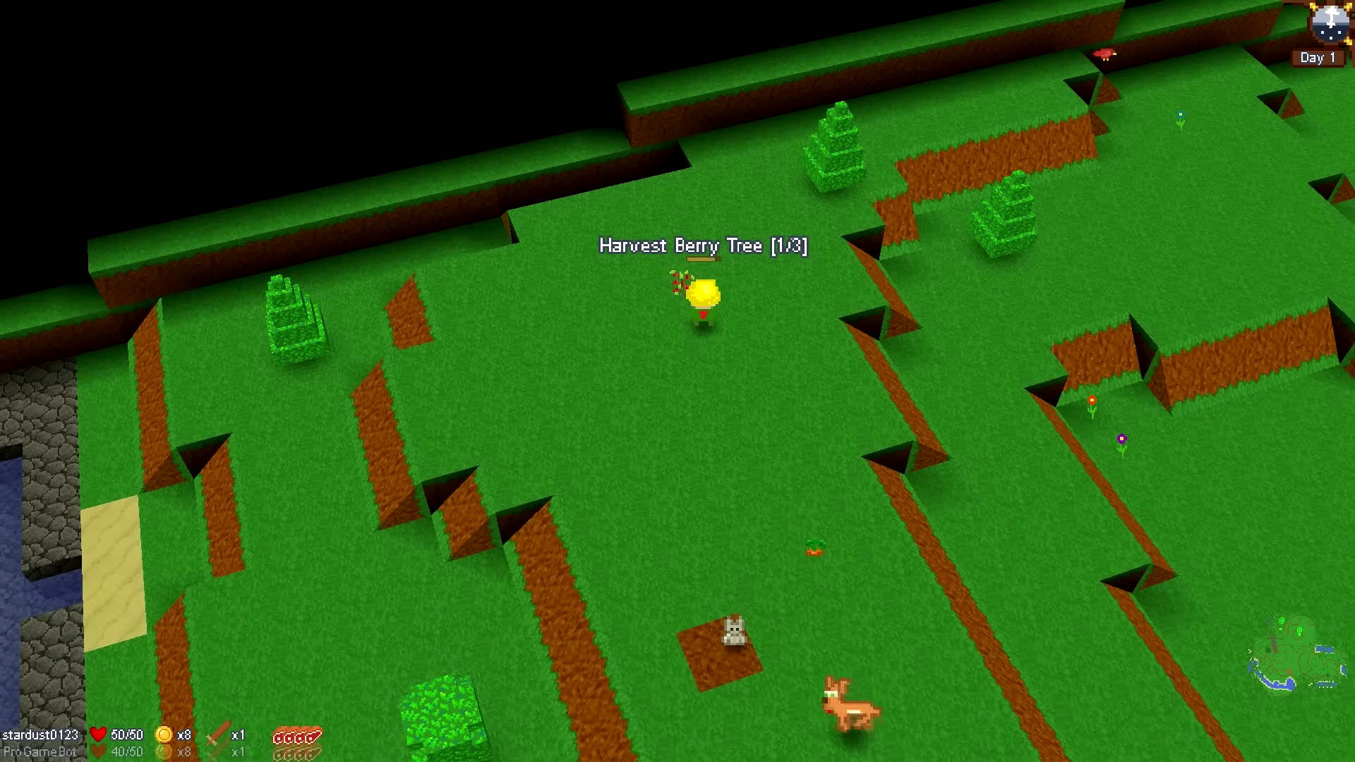
key(Down)
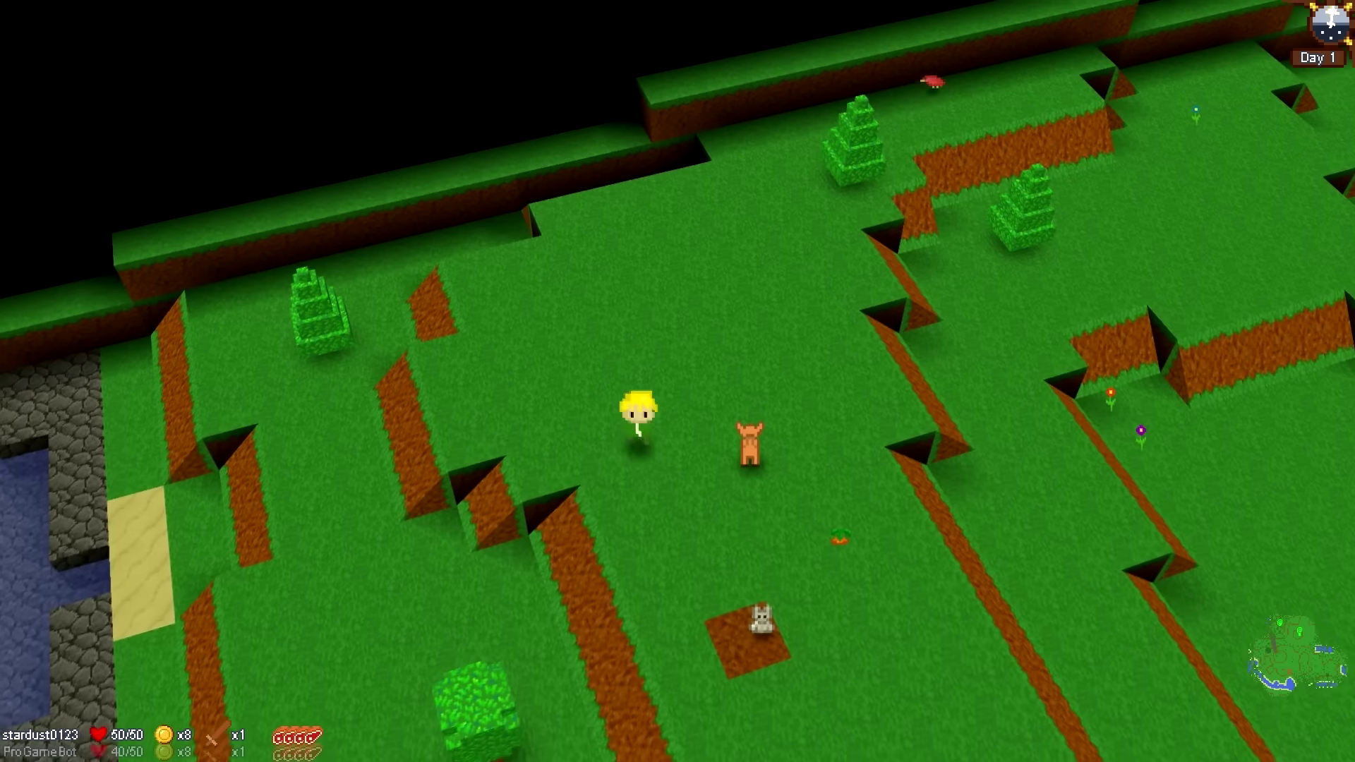
Step: Walk south-west past the chopped tree and over the stone to the berry tree
key(Down)
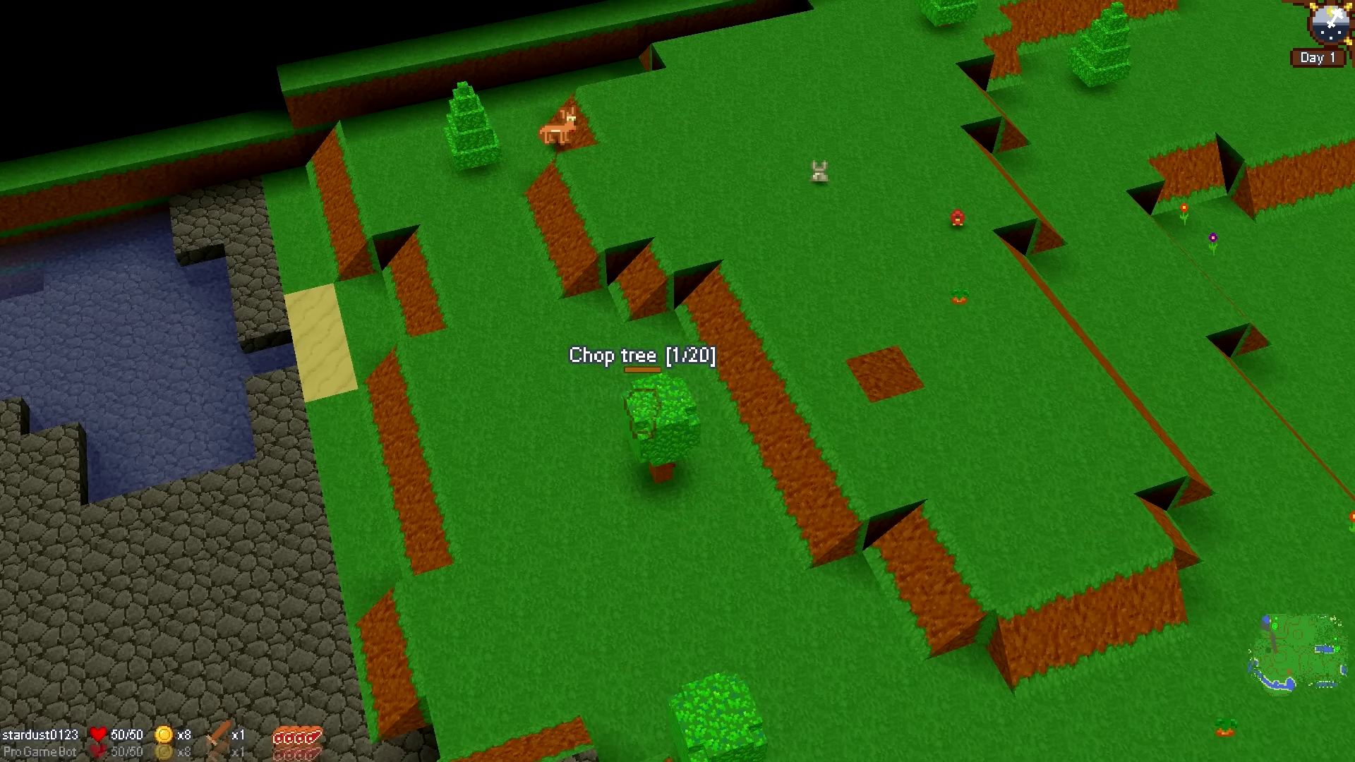
key(s)
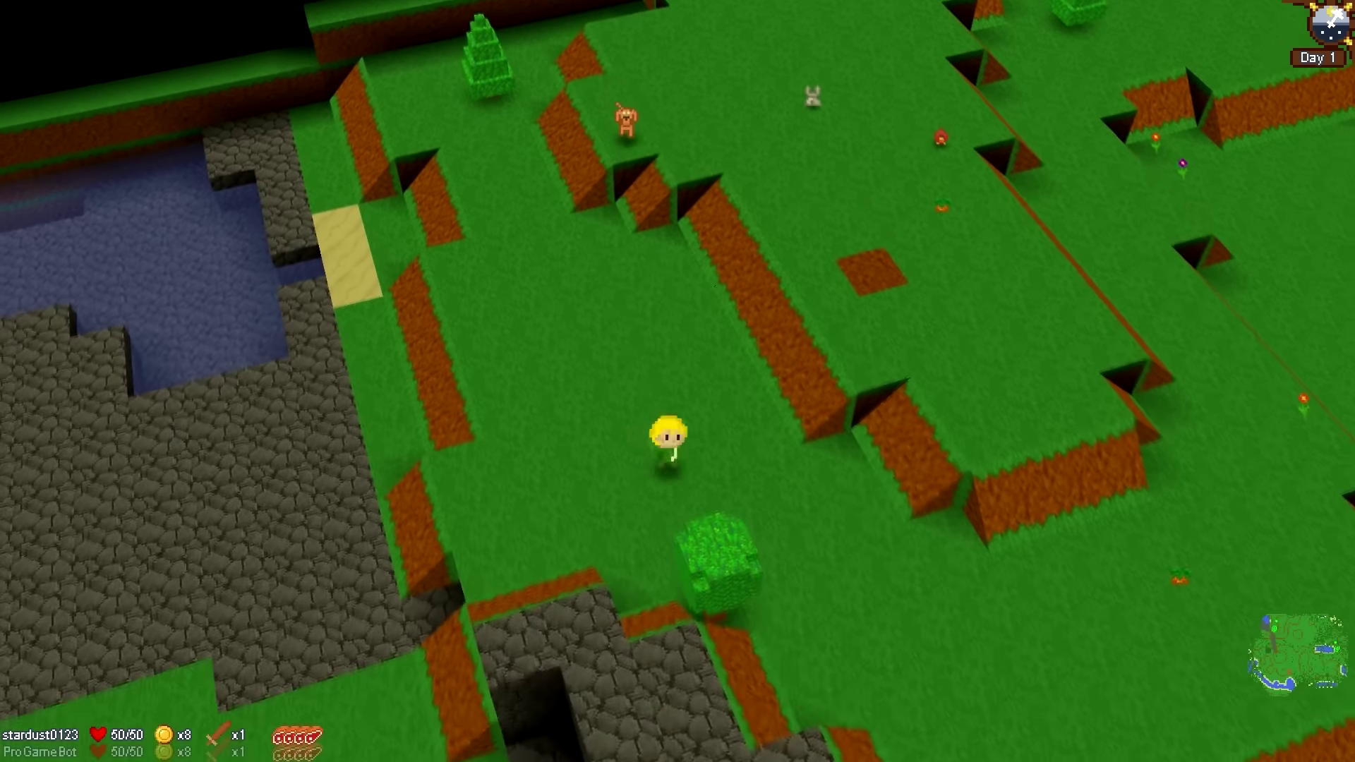
key(d)
key(s)
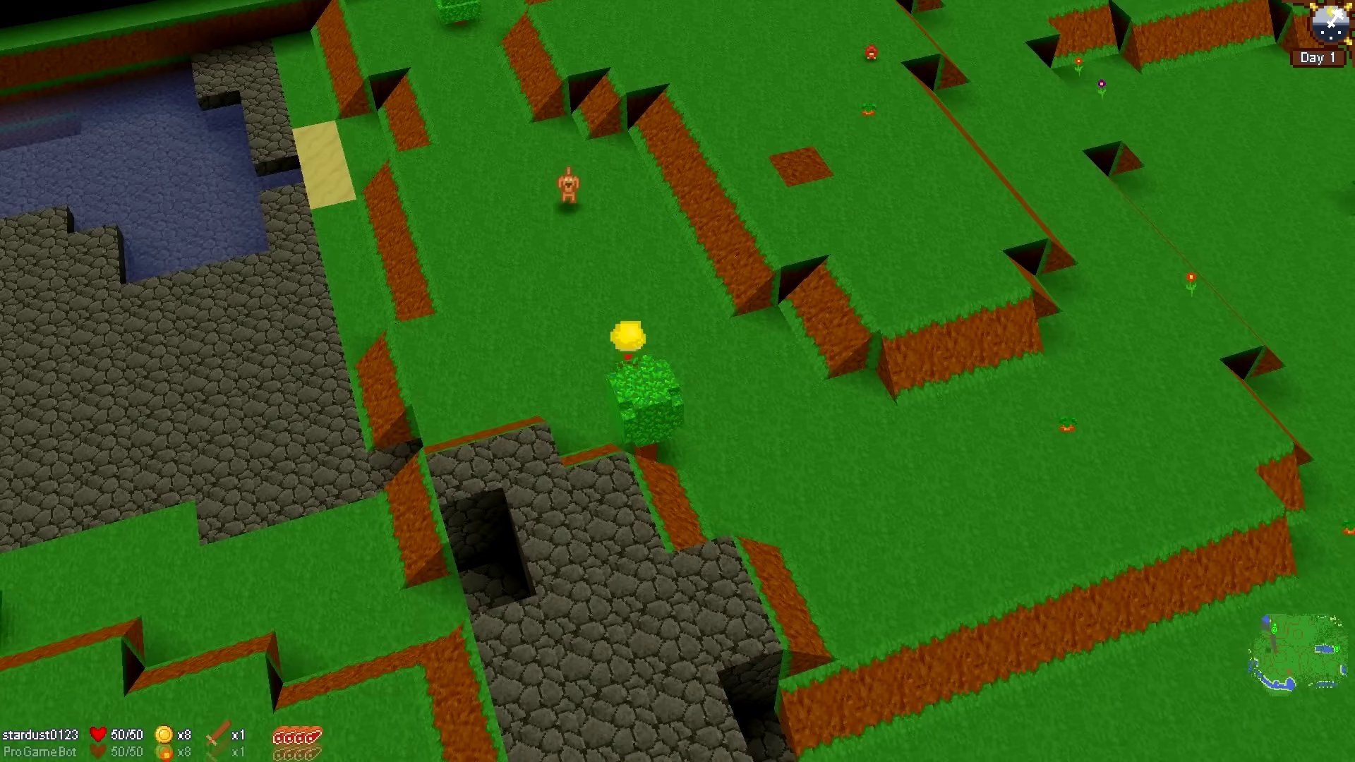
key(w)
key(a)
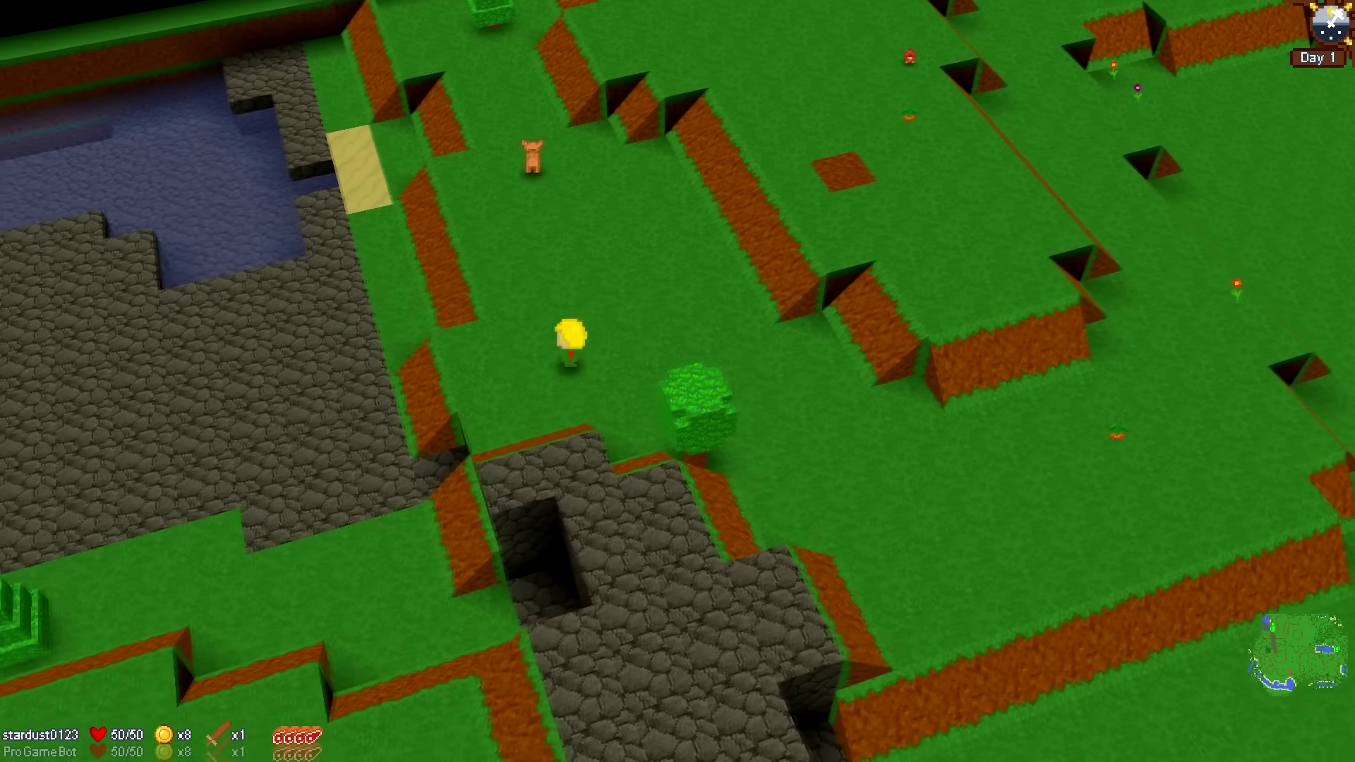
key(s)
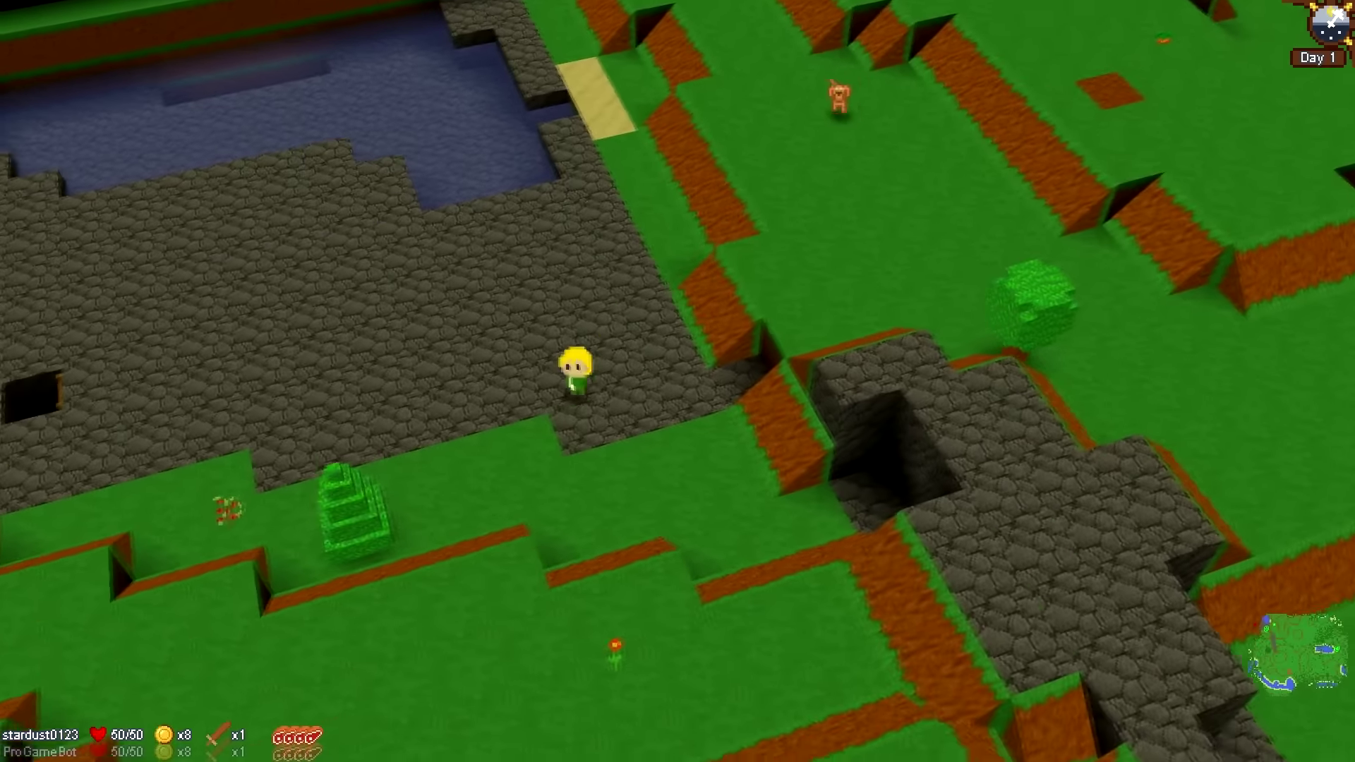
key(a)
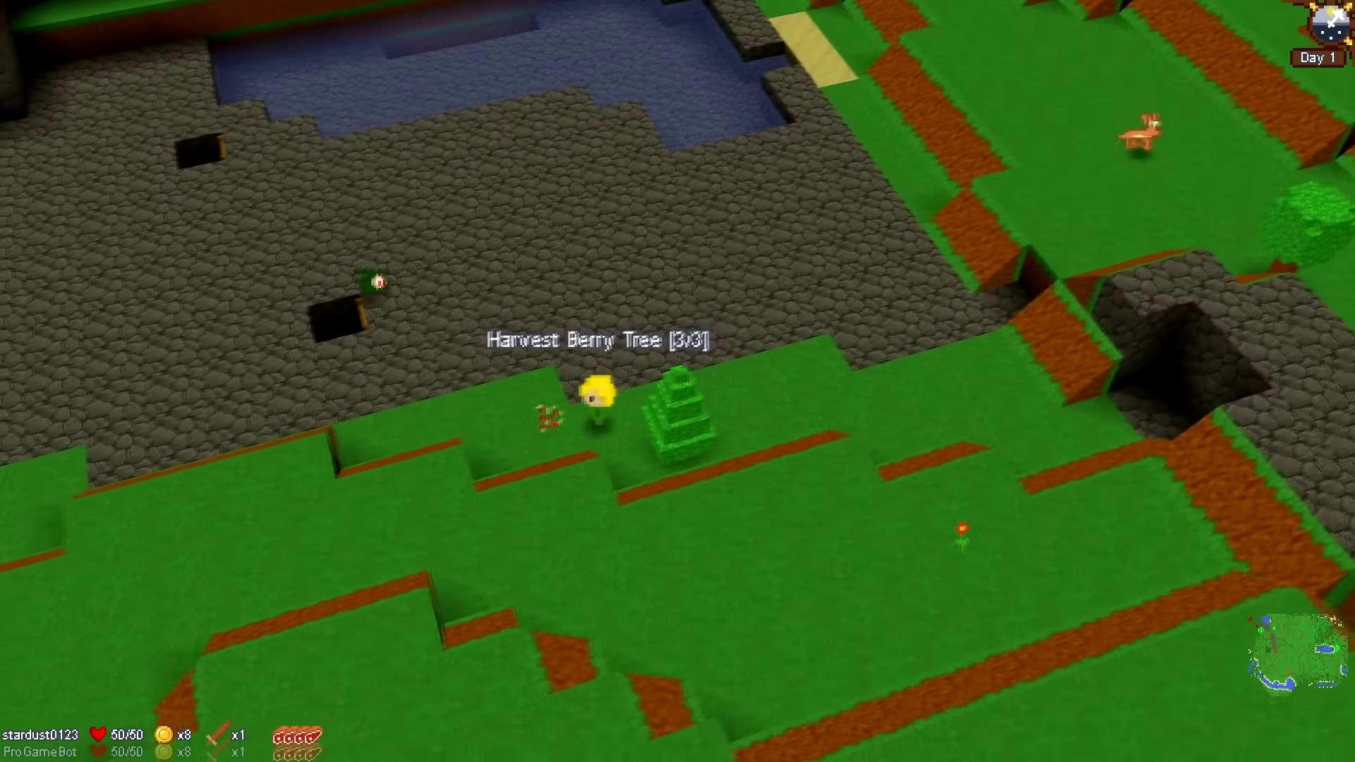
Step: Harvest a berry from the tree, then cross the grass toward the treehouse
key(e)
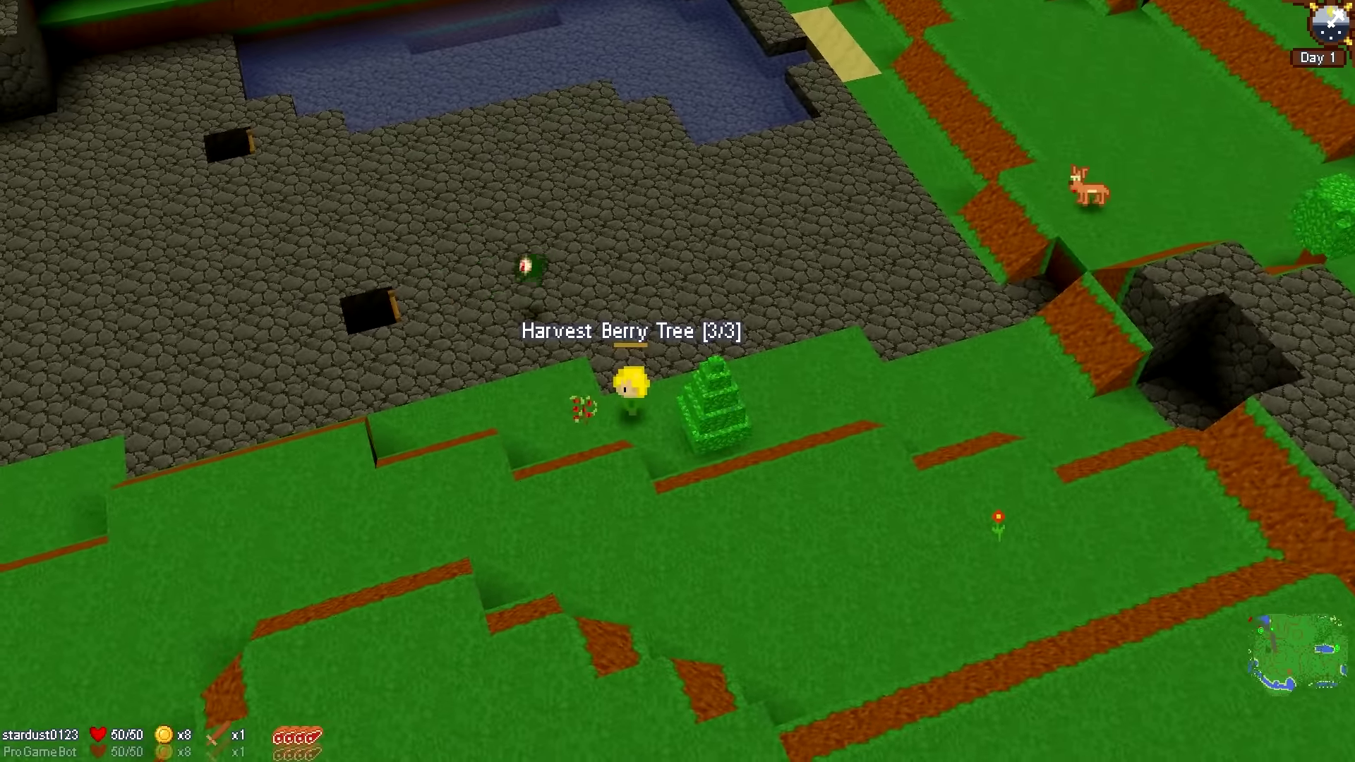
key(s)
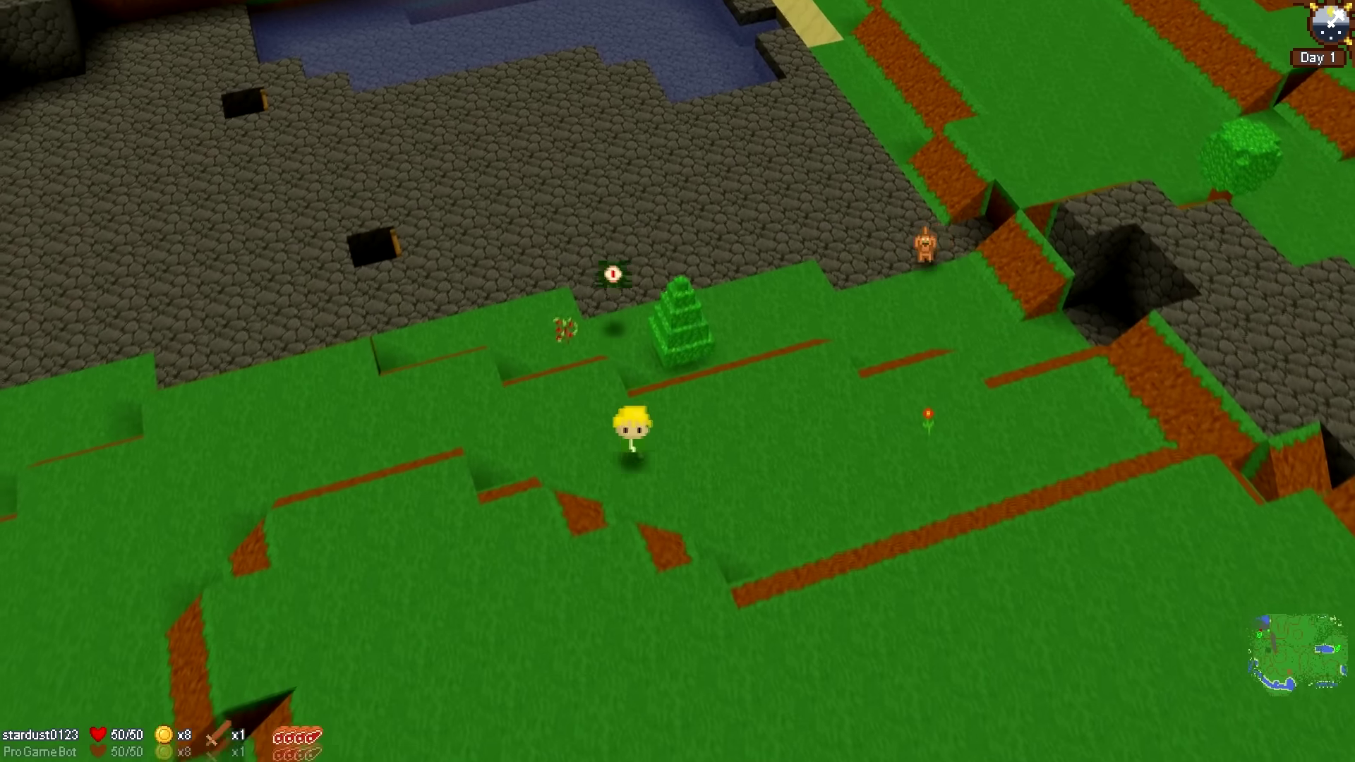
key(d)
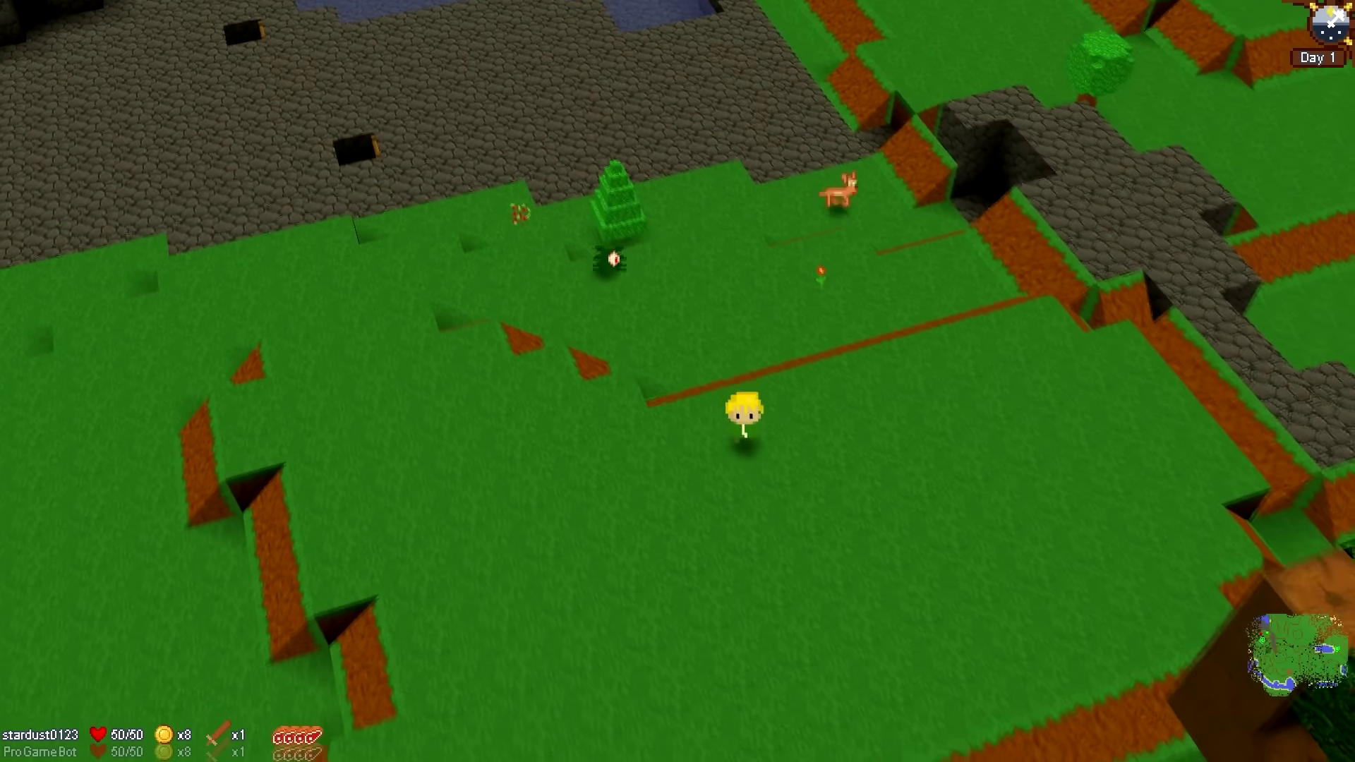
key(w)
key(s)
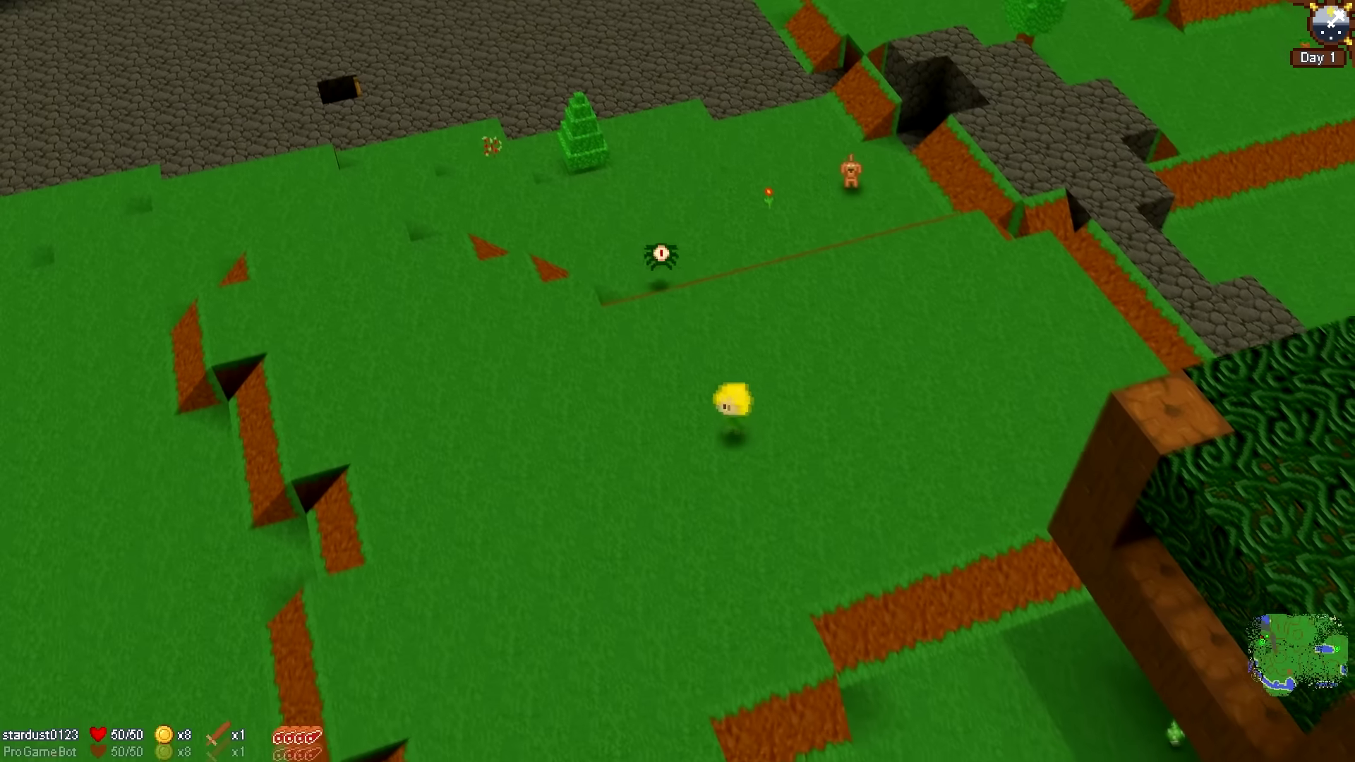
key(s)
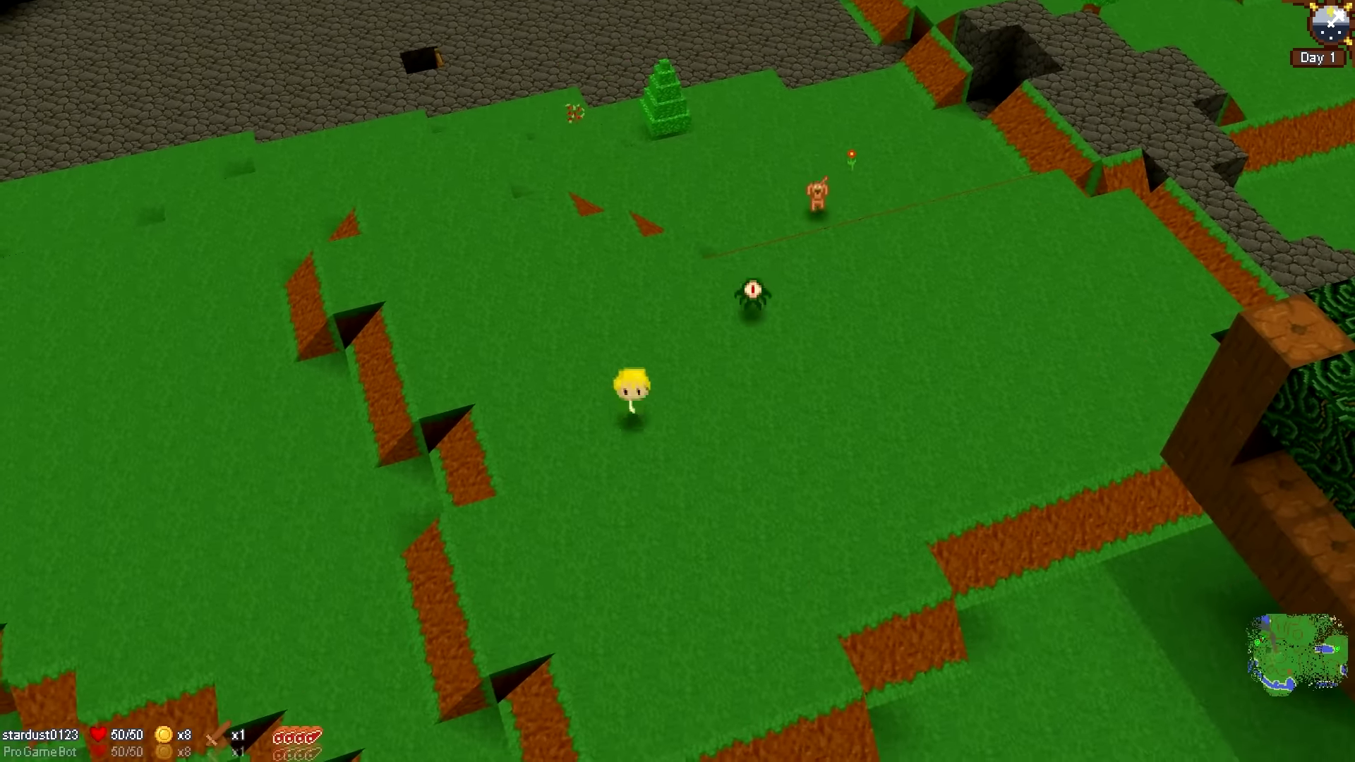
key(s)
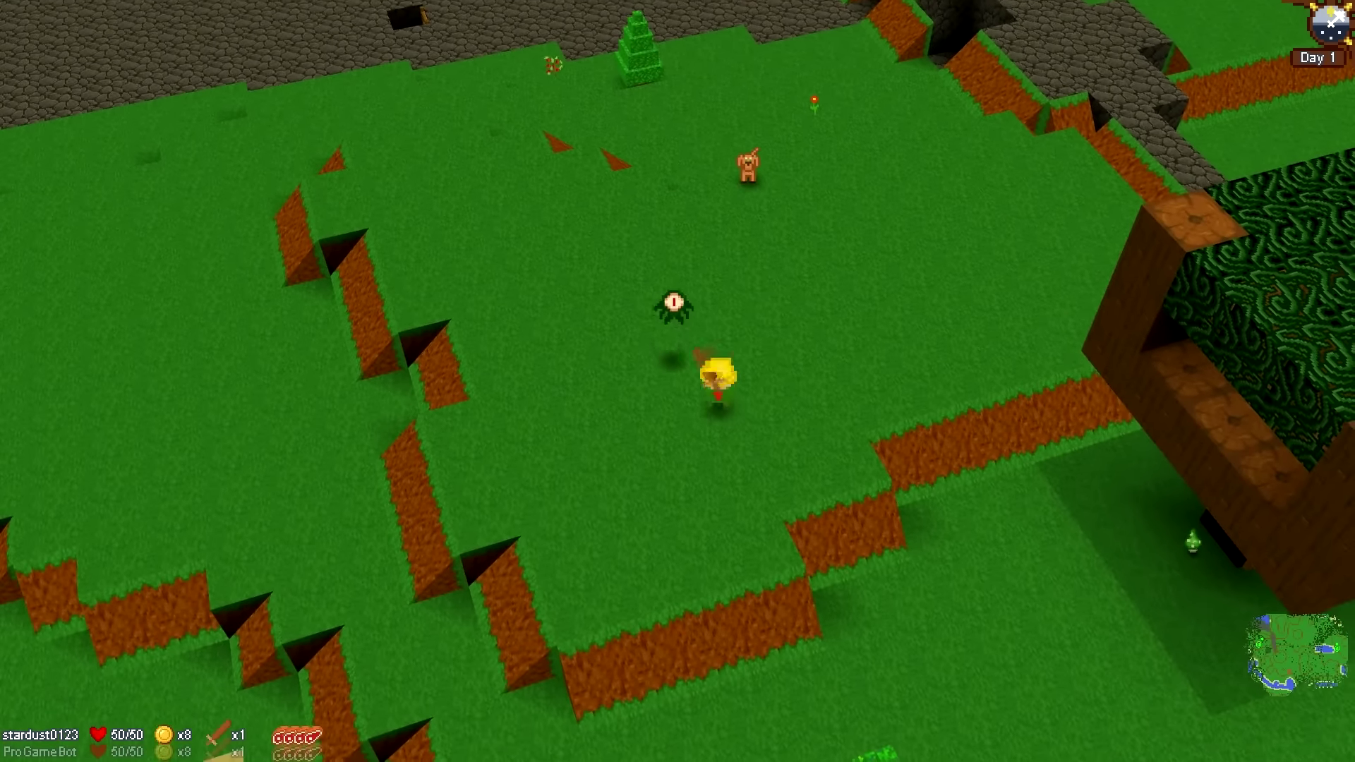
Step: Walk past the treehouse and further across the grass
key(s)
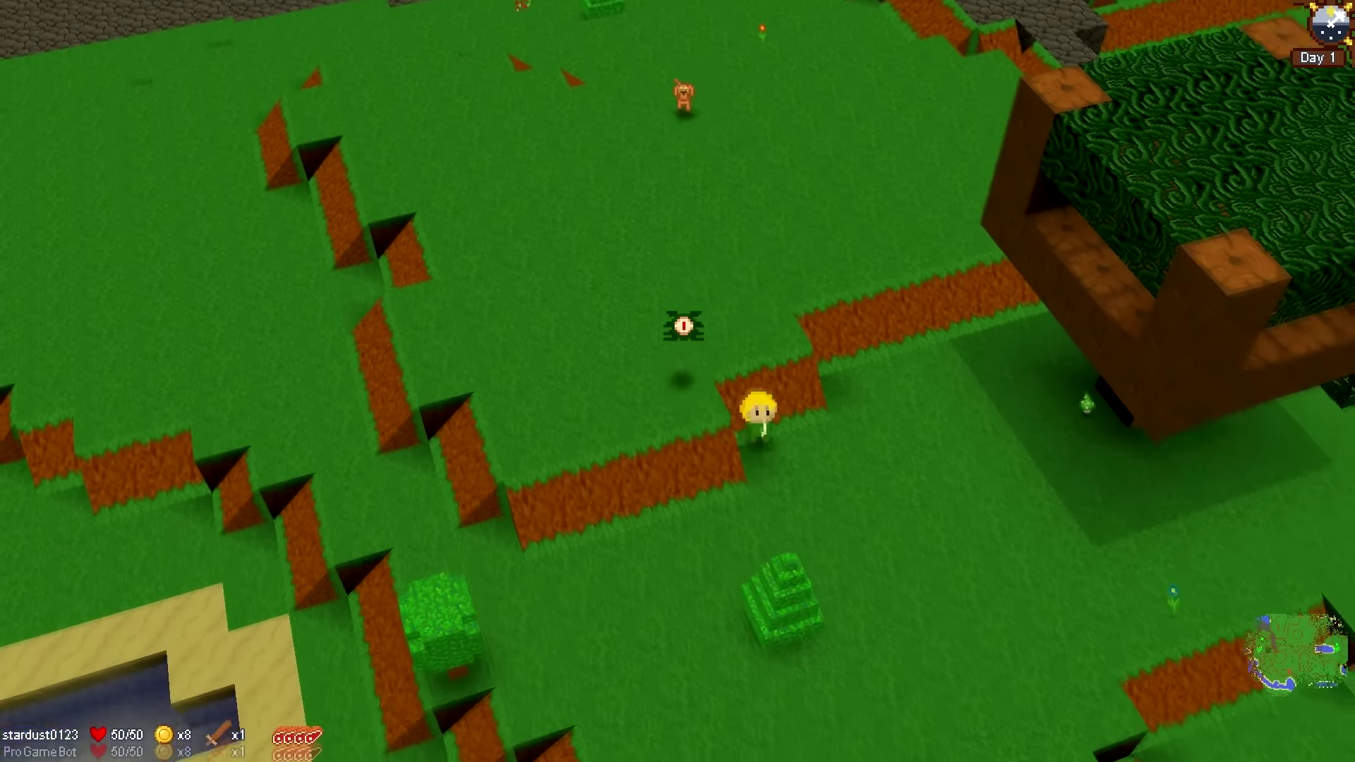
key(s)
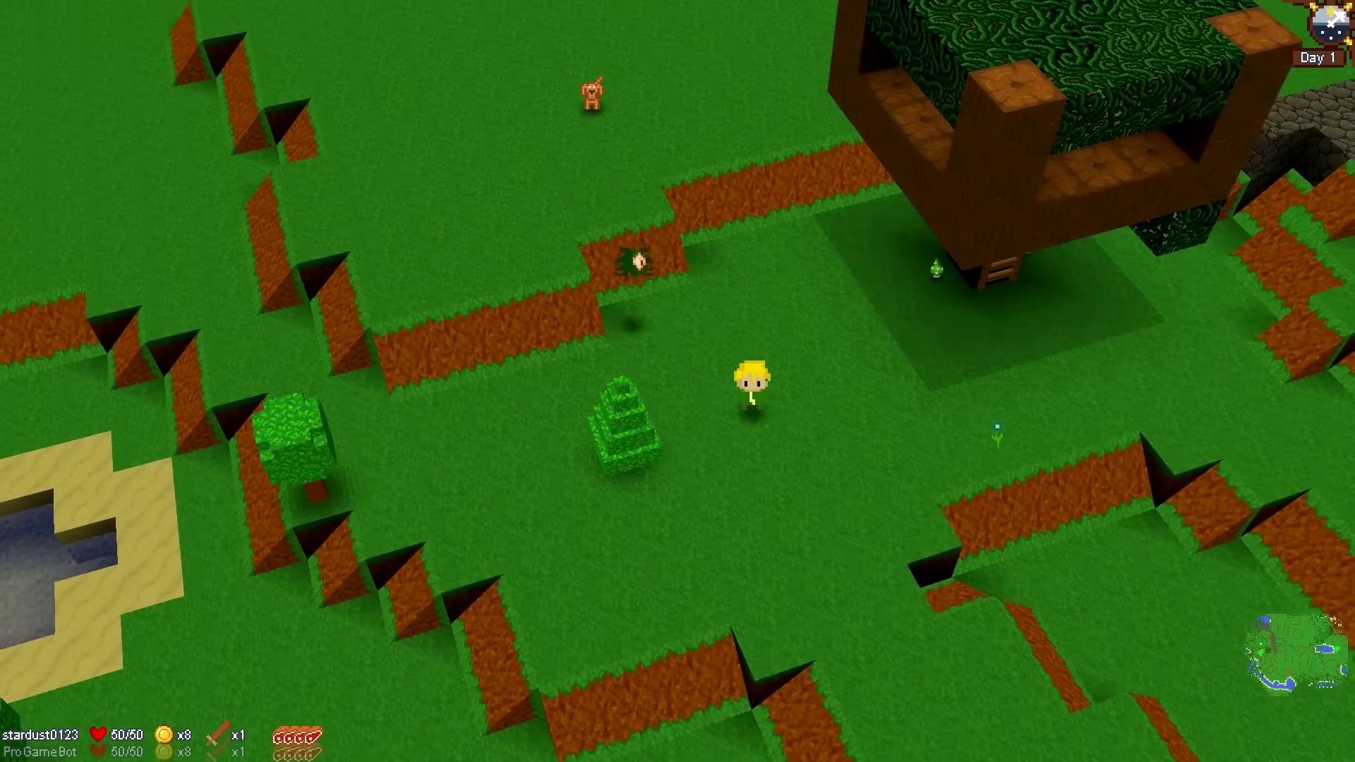
key(s)
key(w)
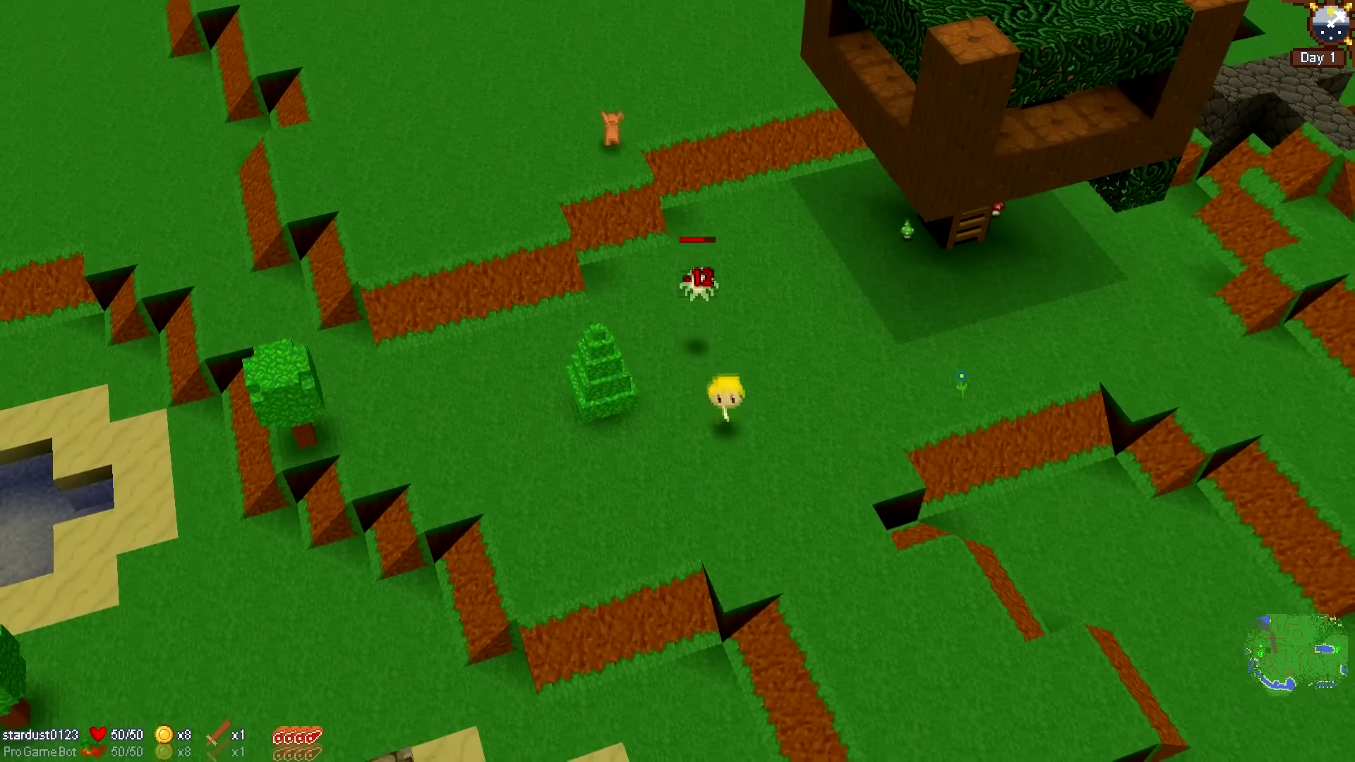
key(s)
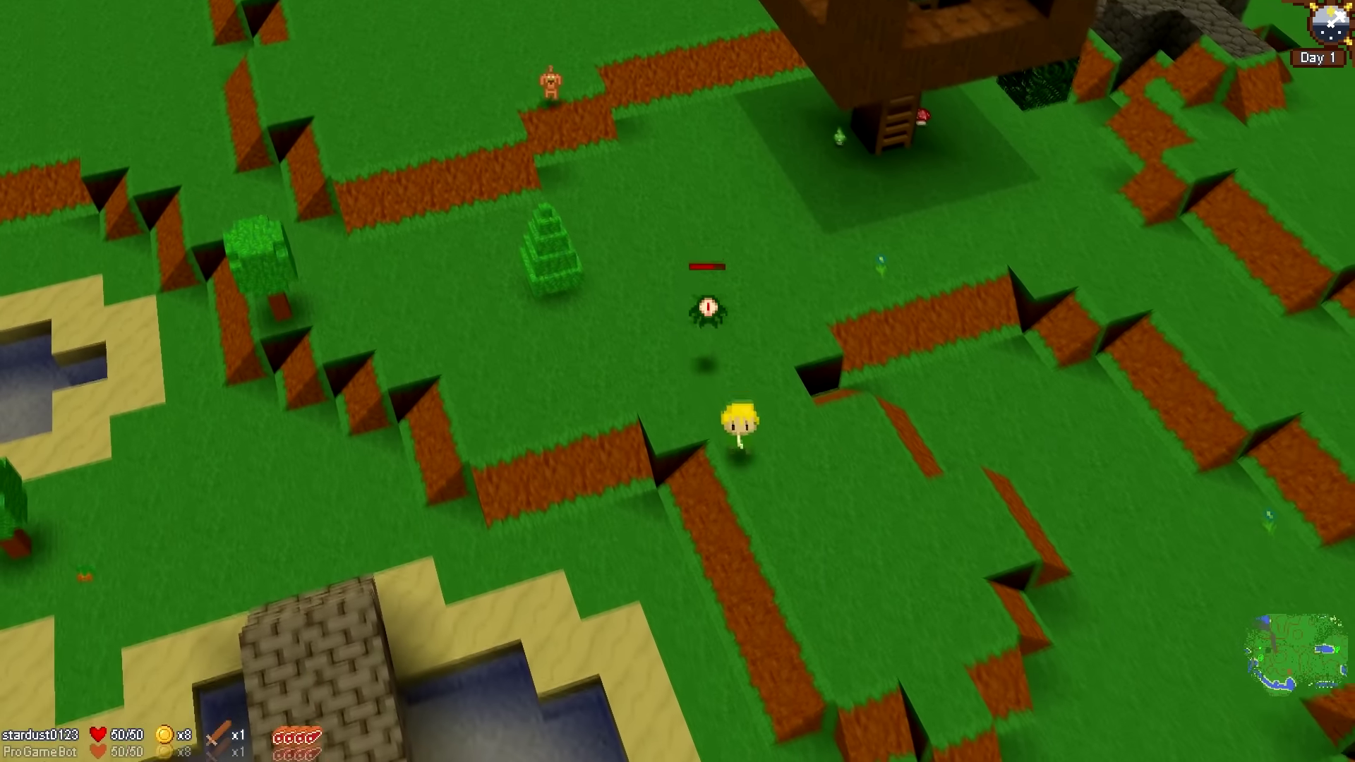
key(s)
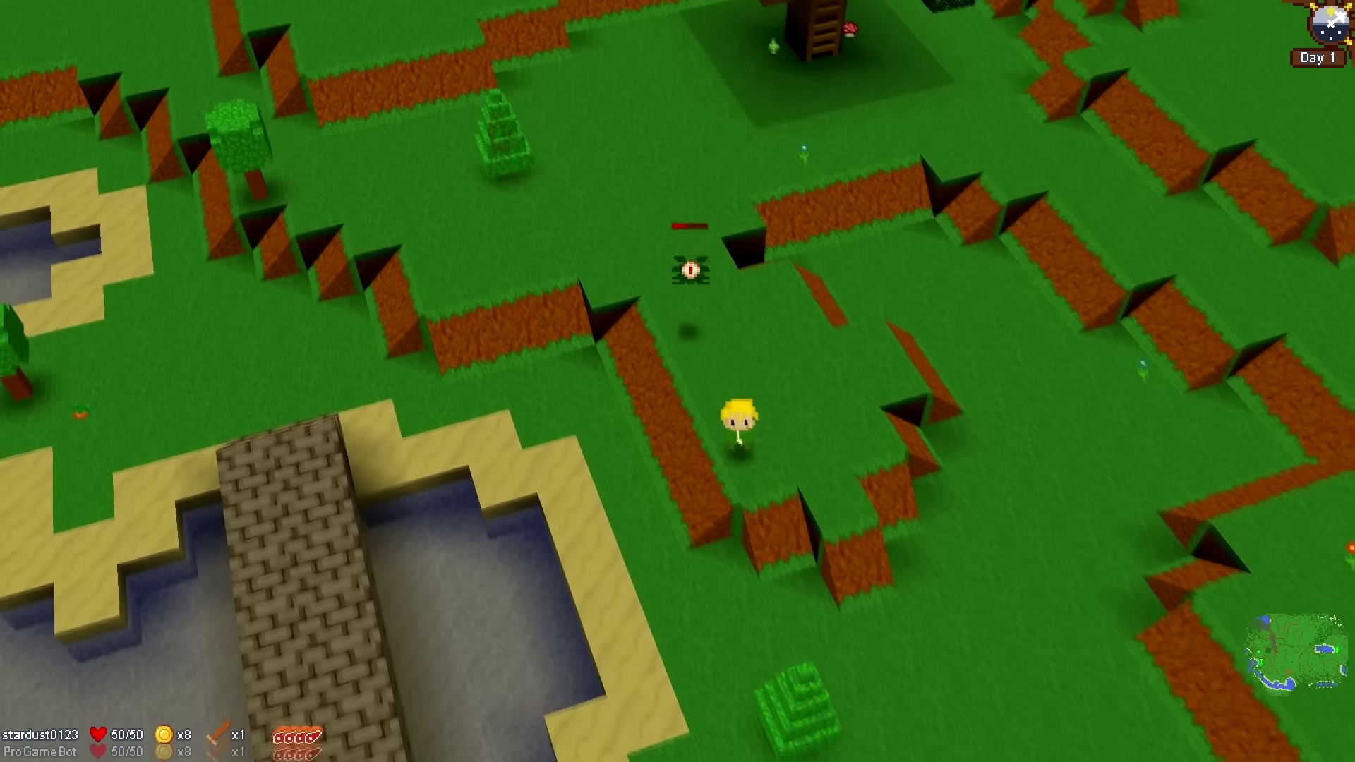
Step: Fight the one-eyed creature, then head back past the small tree toward the berry tree
key(w)
key(s)
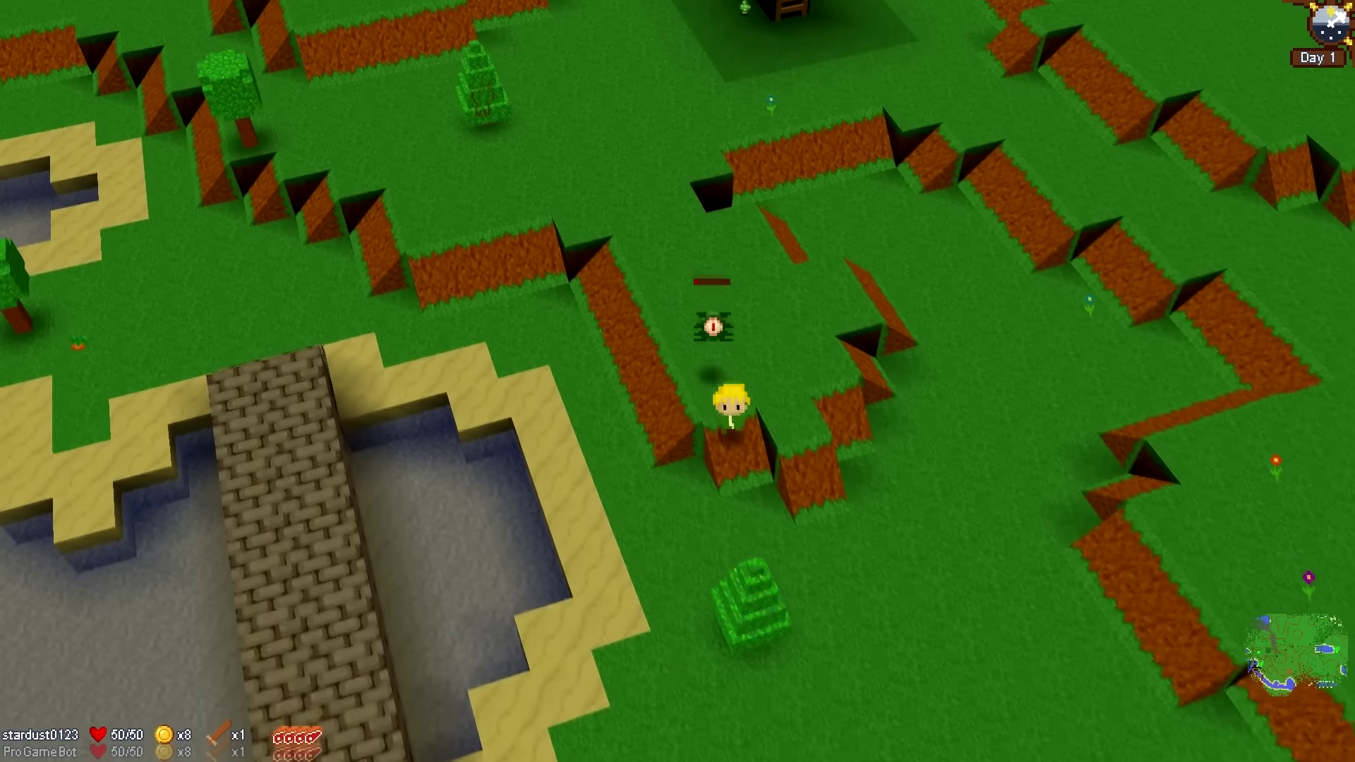
key(w)
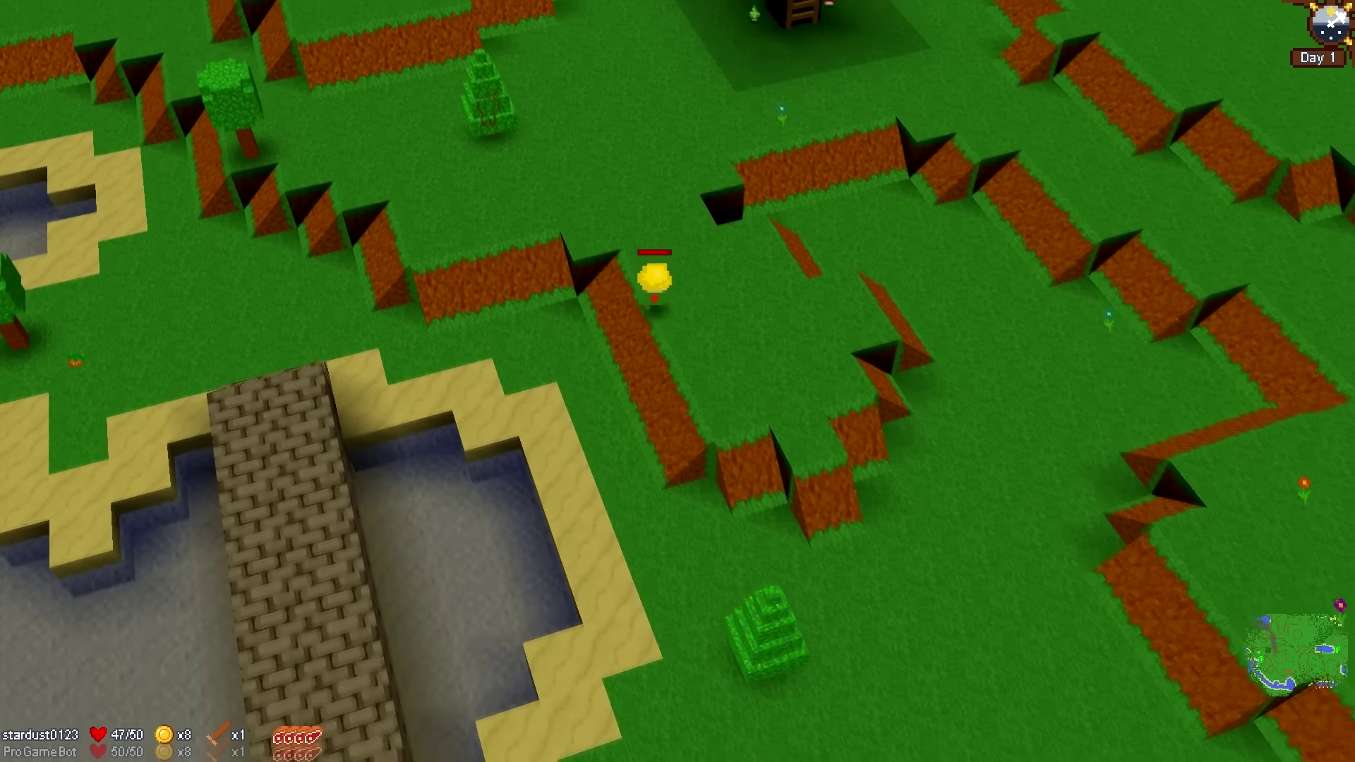
key(w)
scroll(678, 381, up, 2)
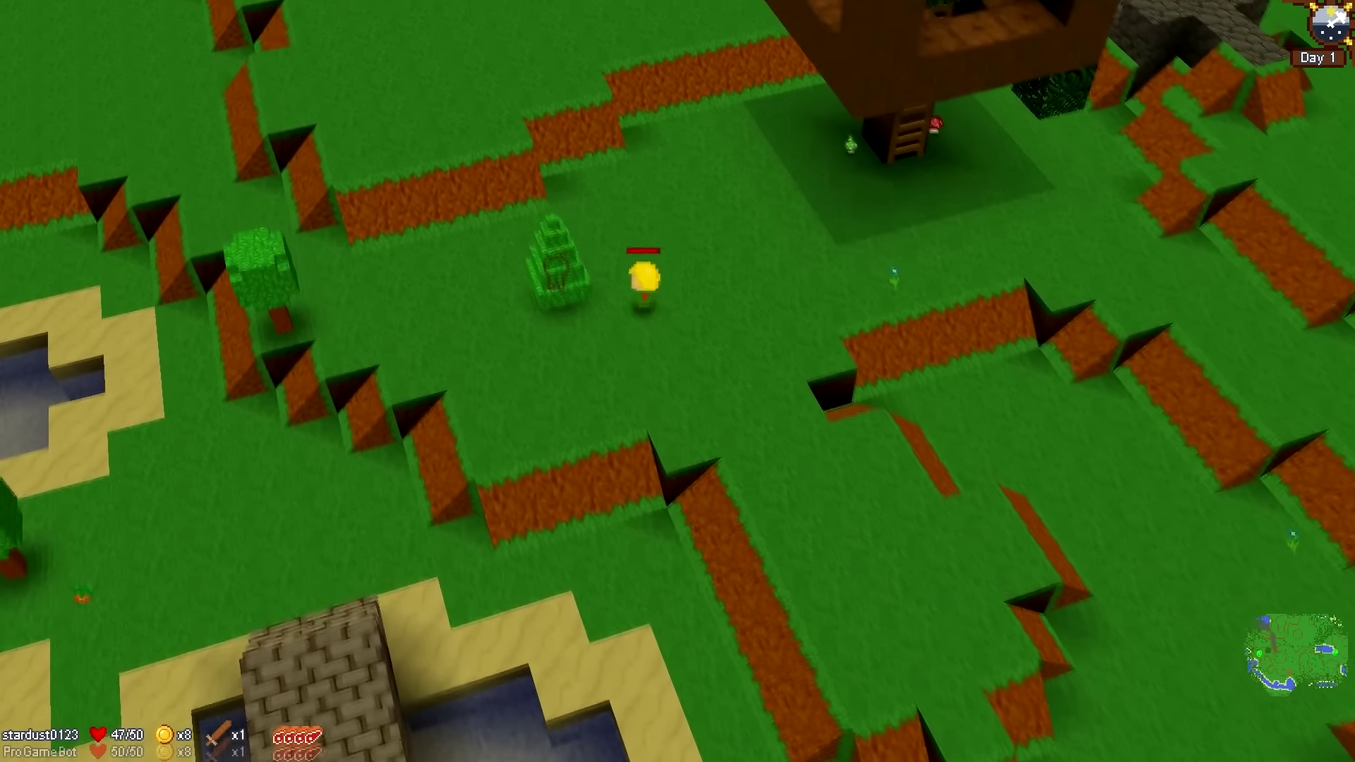
key(w)
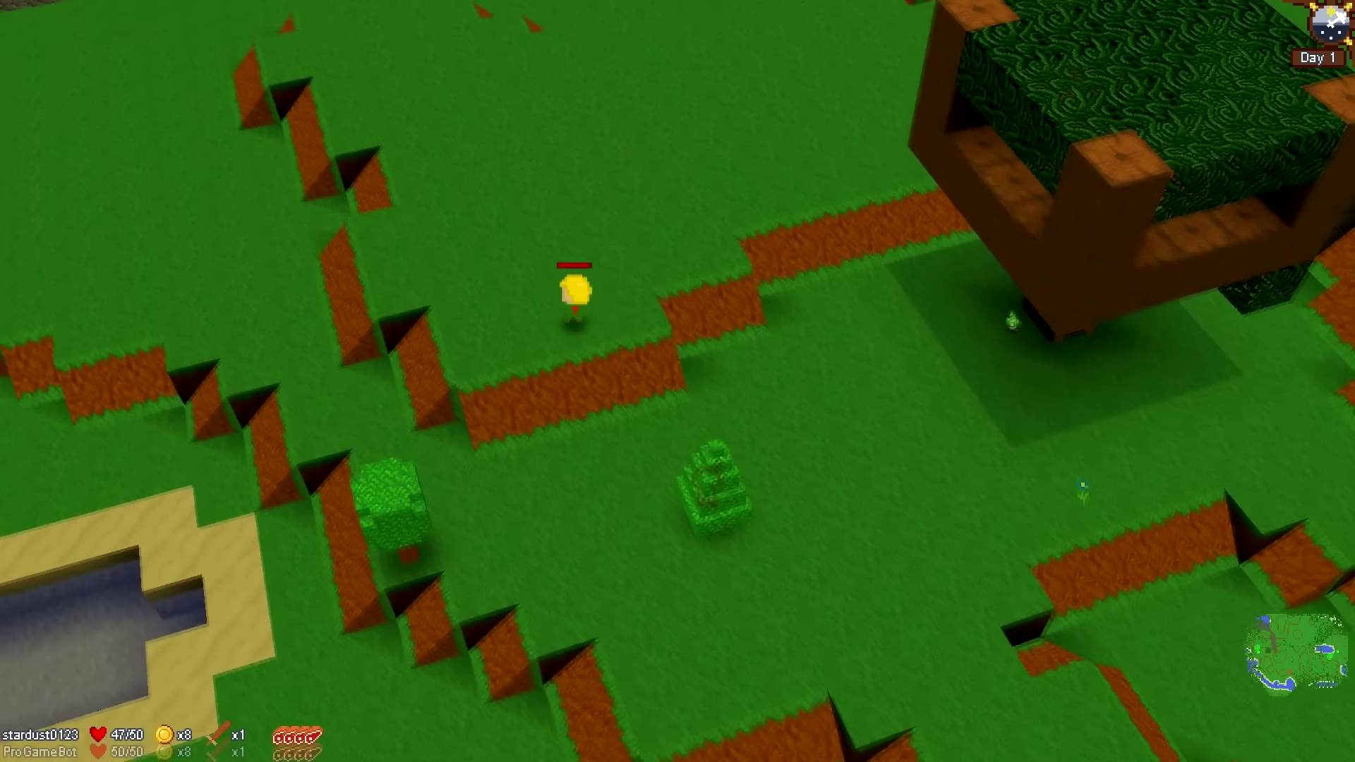
key(w)
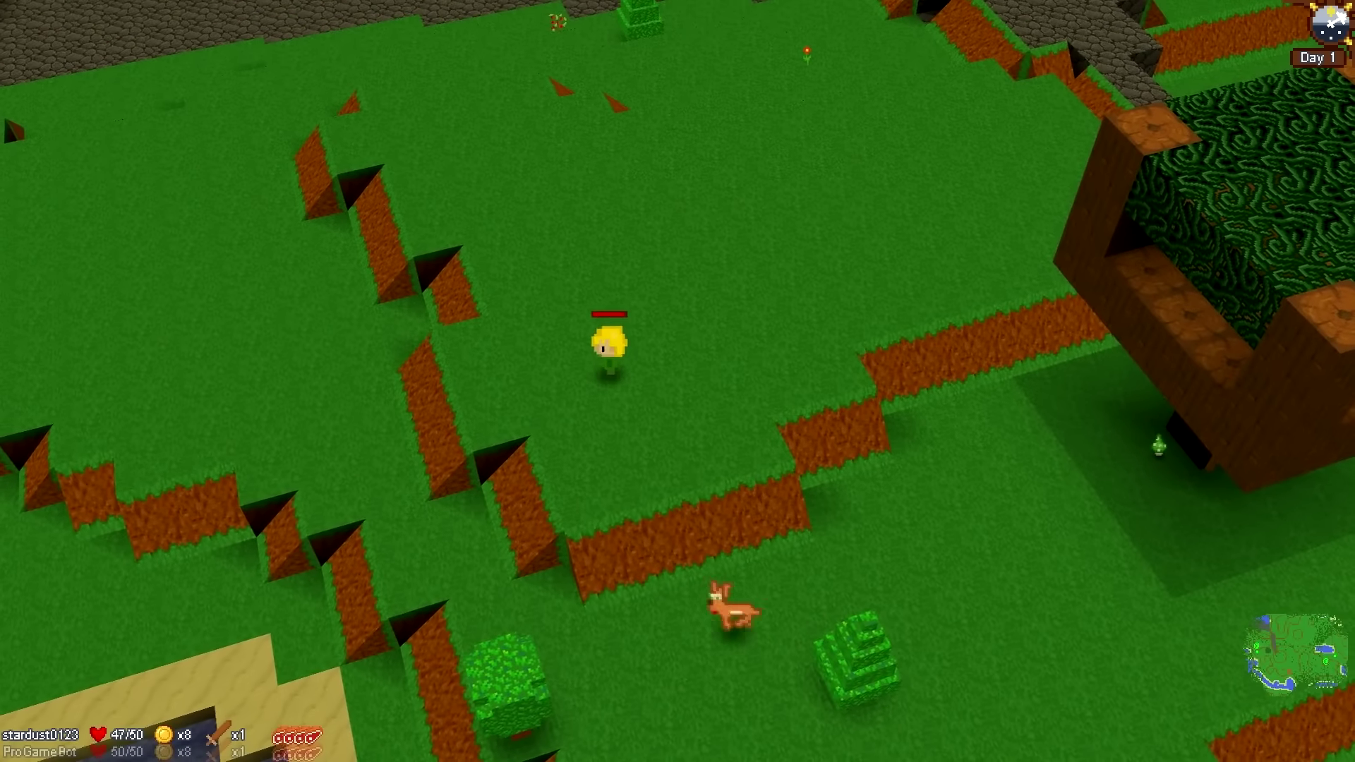
Step: Return to the berry tree, harvest more berries, and walk away from it
key(w)
key(w)
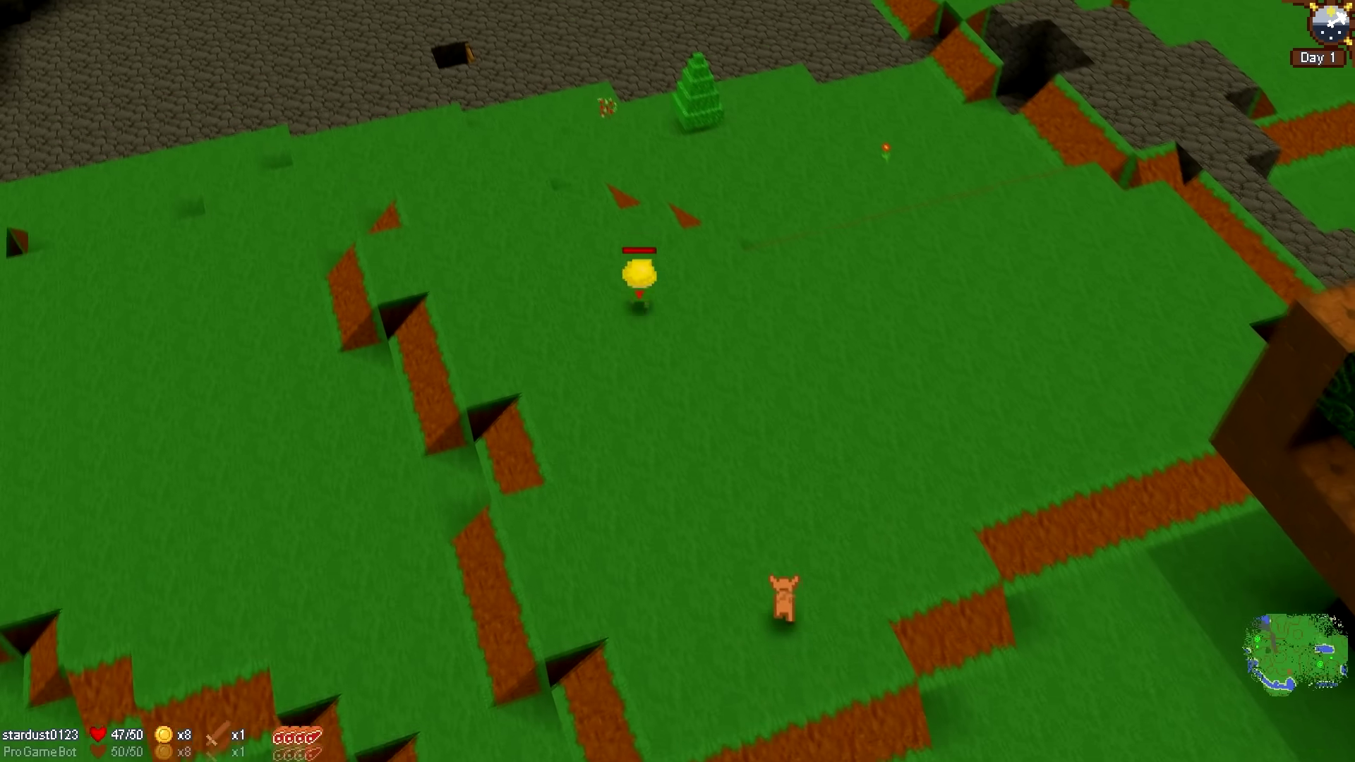
key(w)
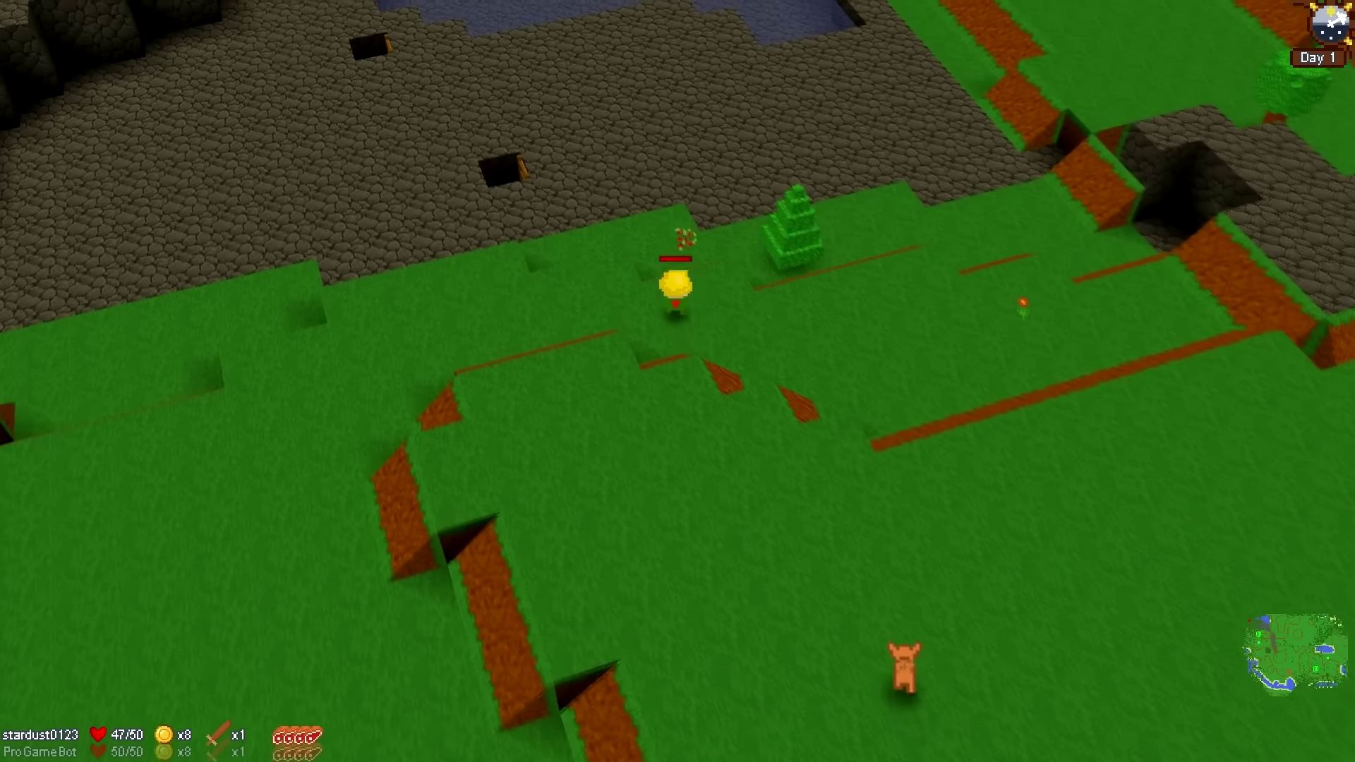
key(w)
key(s)
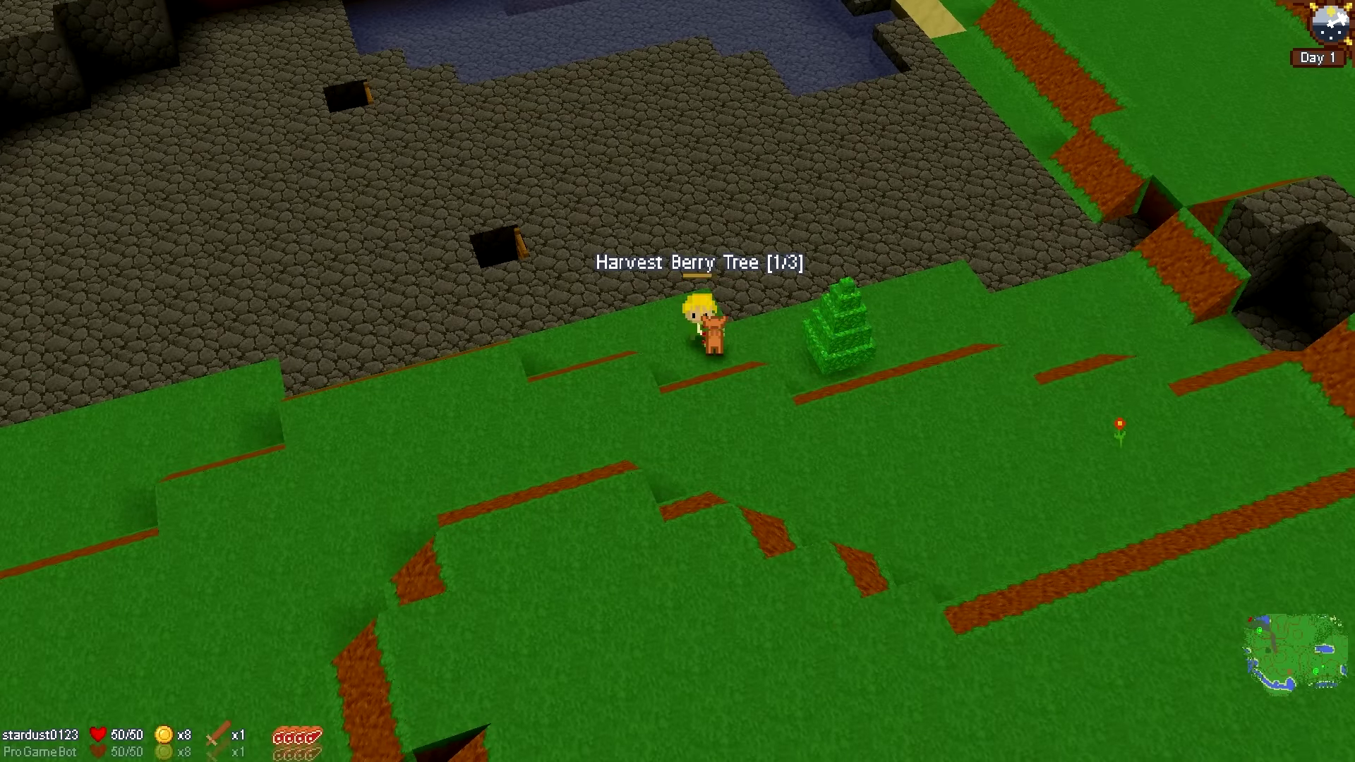
key(s)
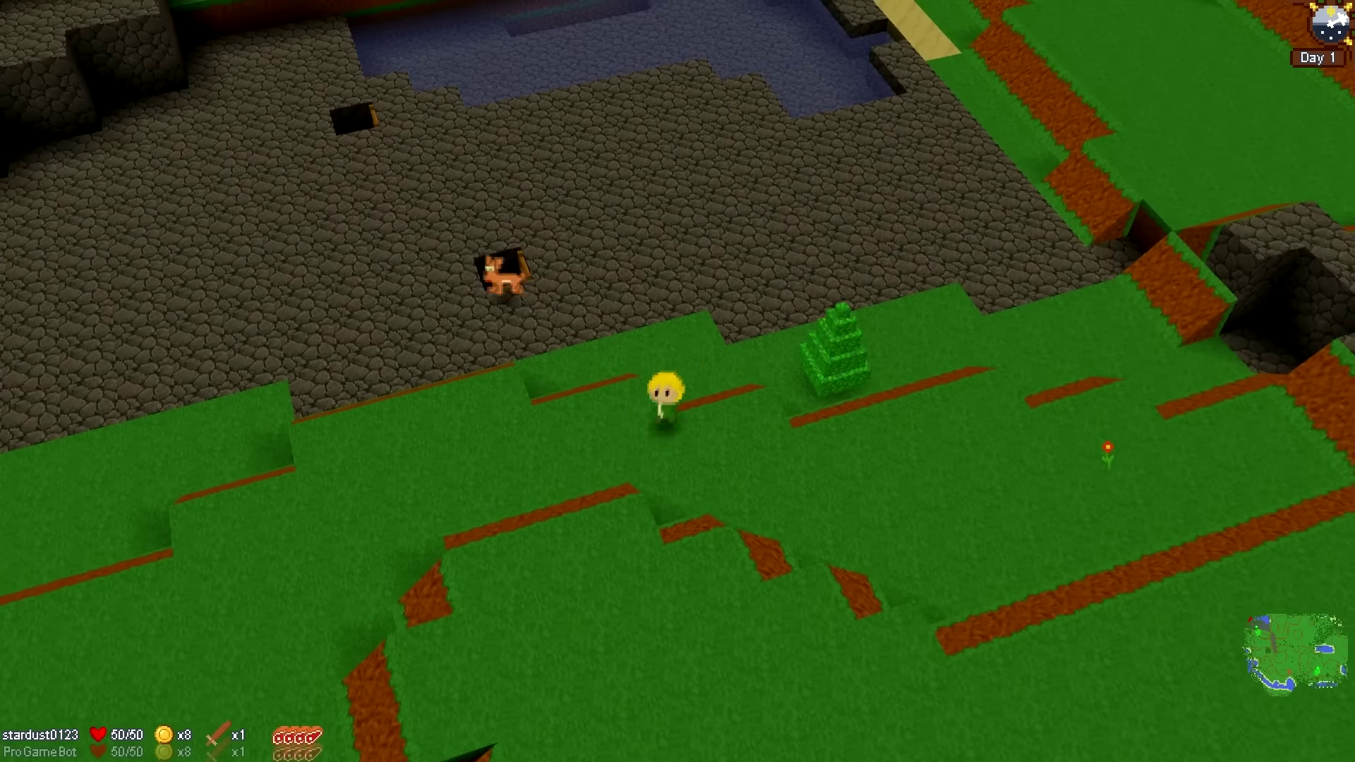
key(s)
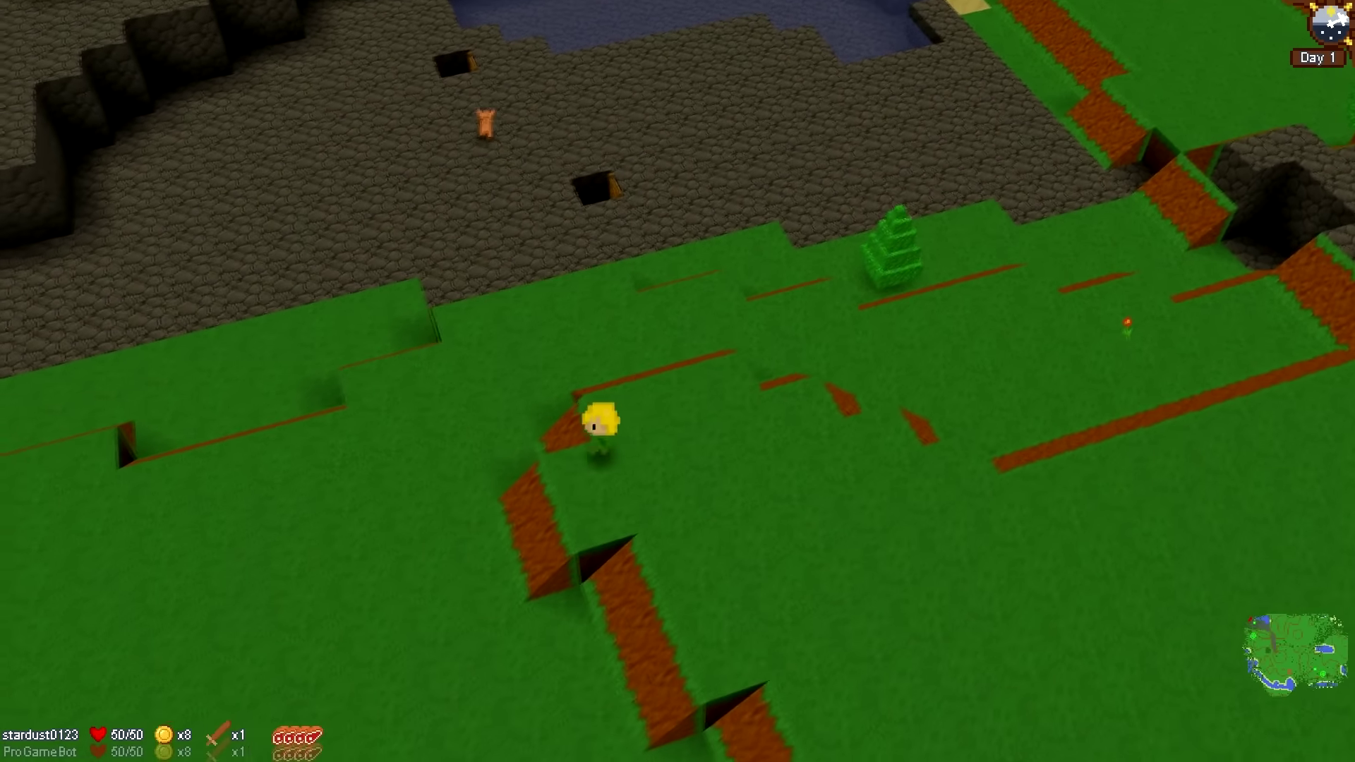
Step: Walk up to the berry bush, then cross right and down toward the pond
key(w)
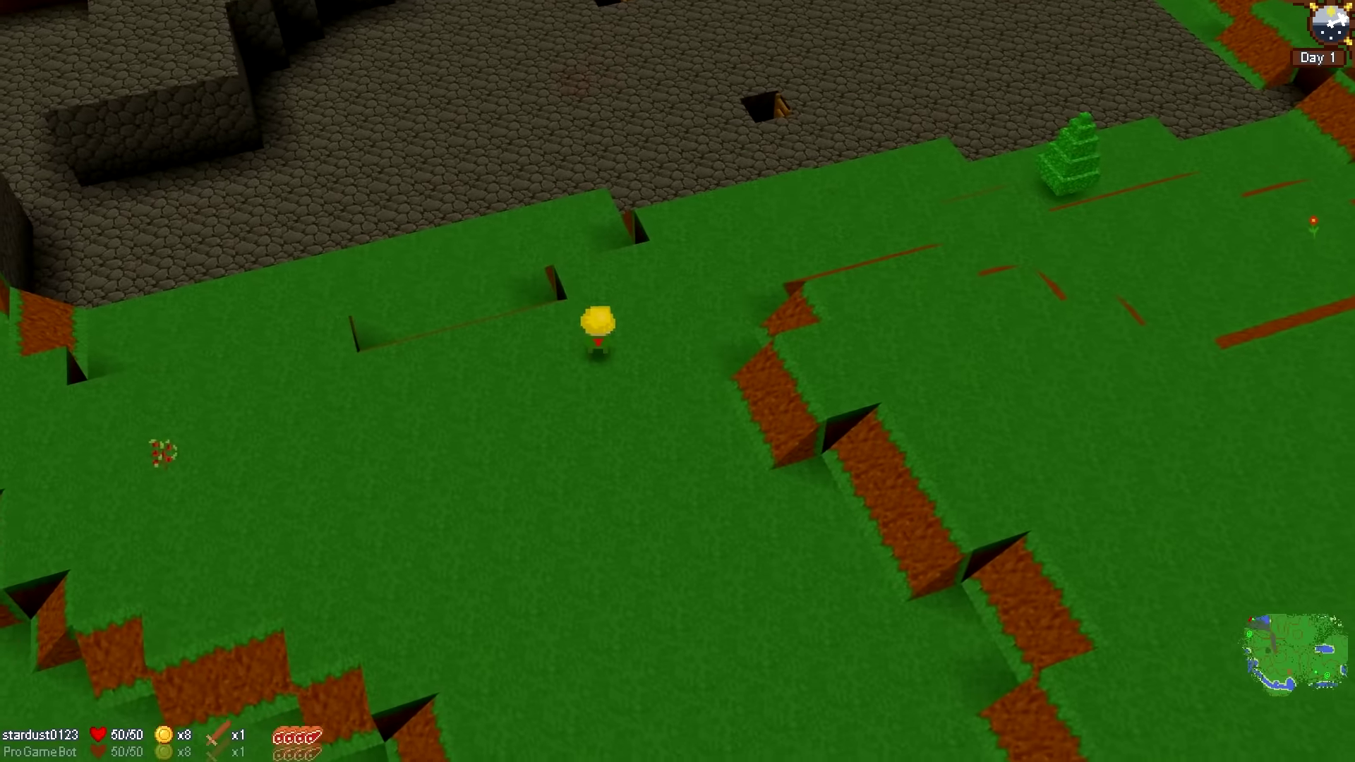
key(a)
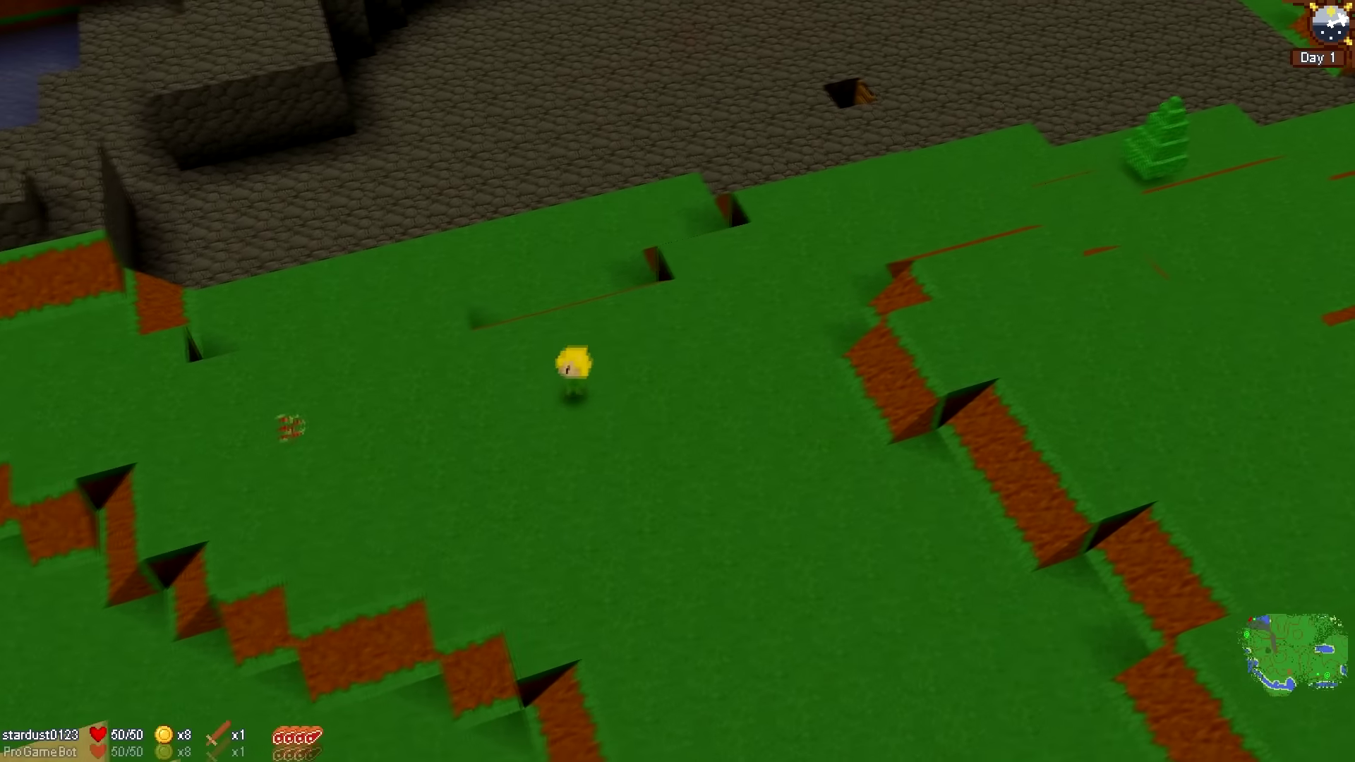
key(a)
key(s)
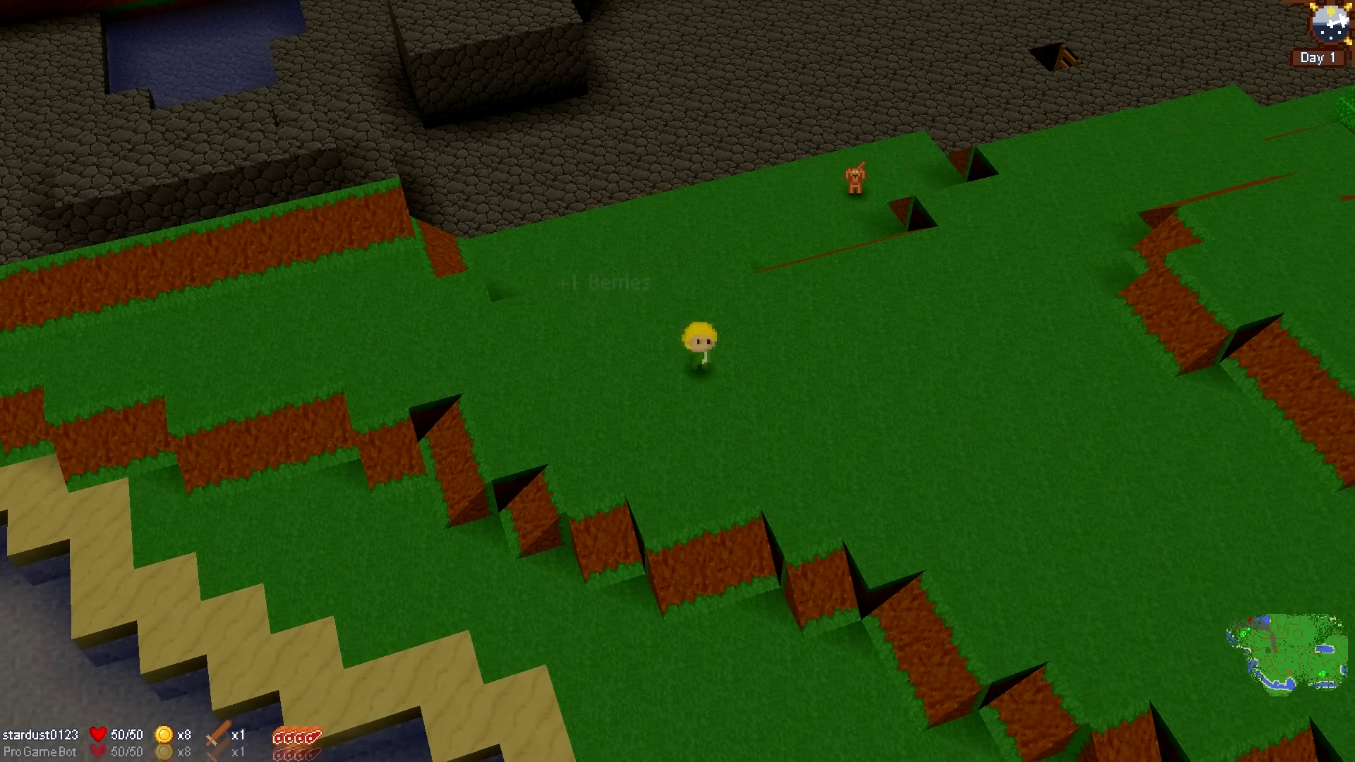
key(d)
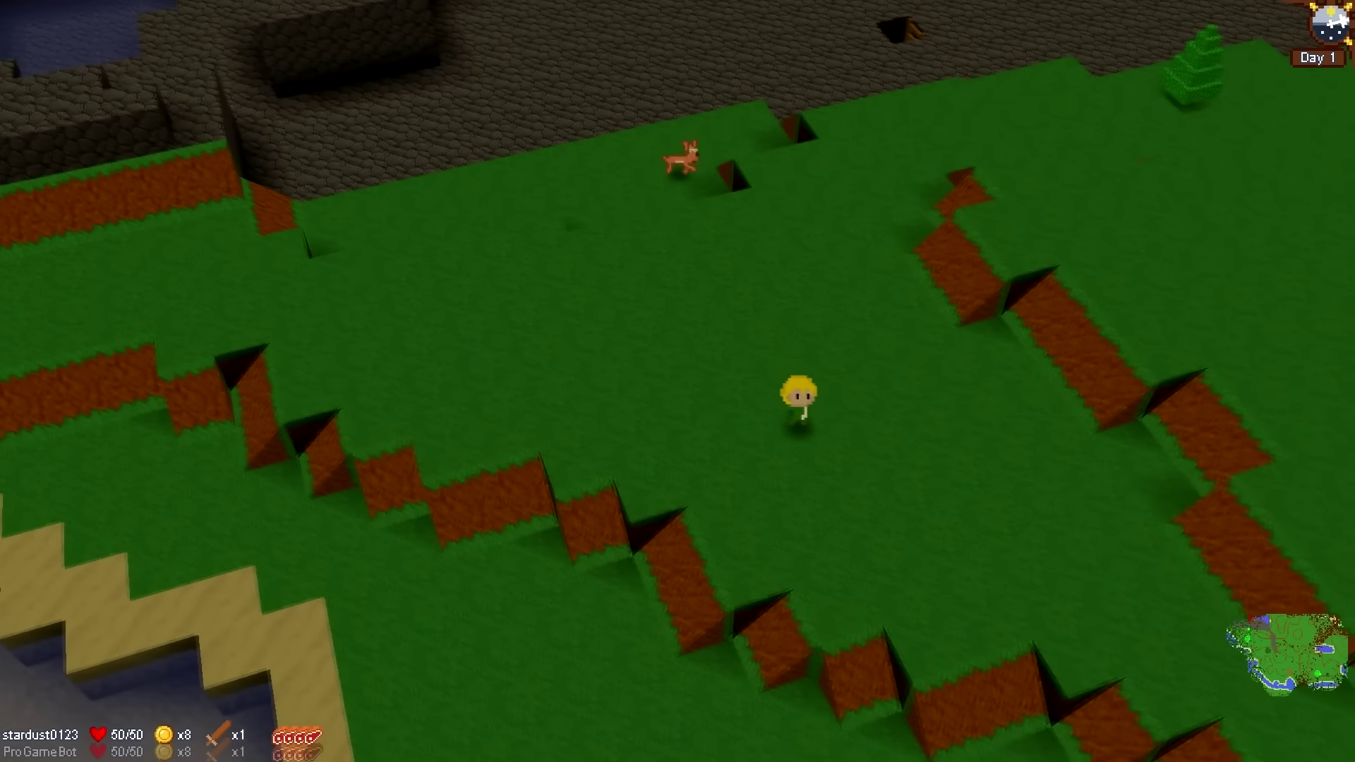
key(d)
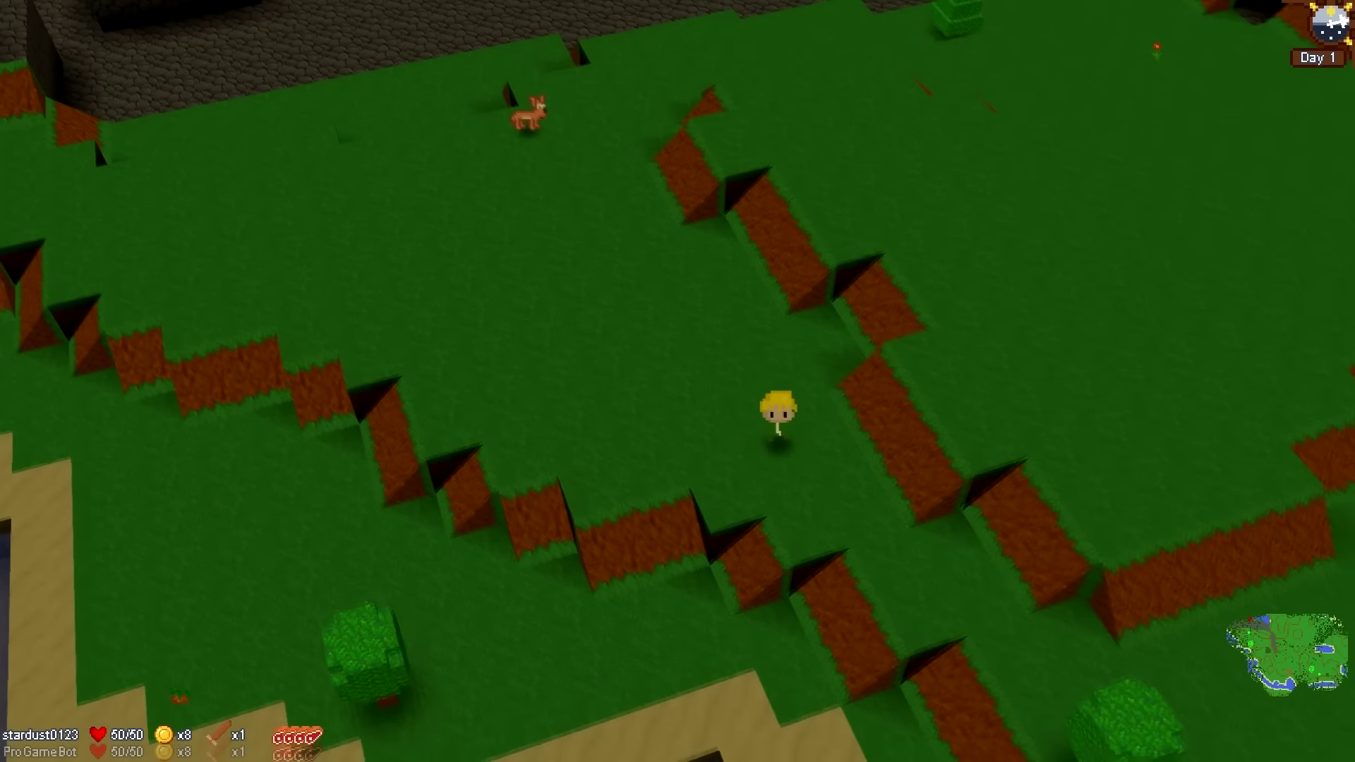
key(s)
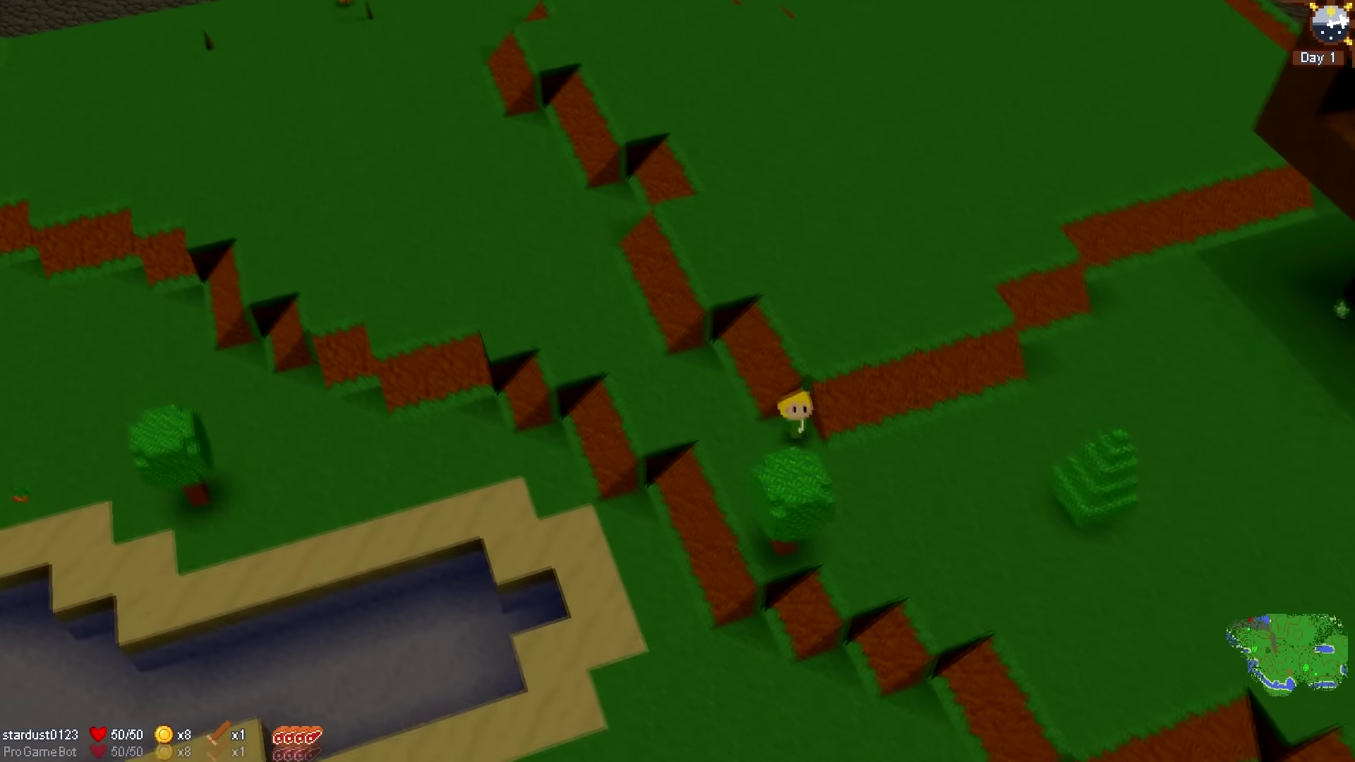
key(s)
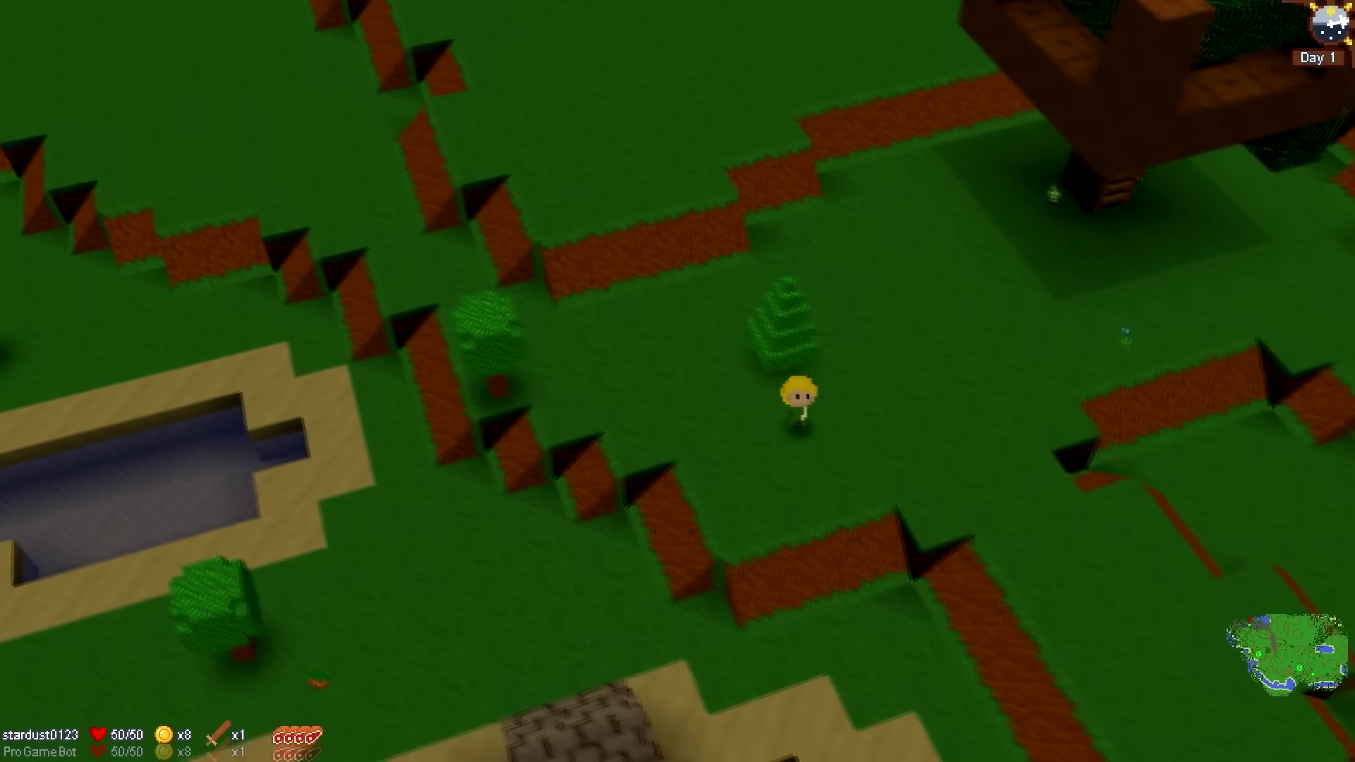
Step: Walk east across the island, past the flower, up to the shop hut
key(d)
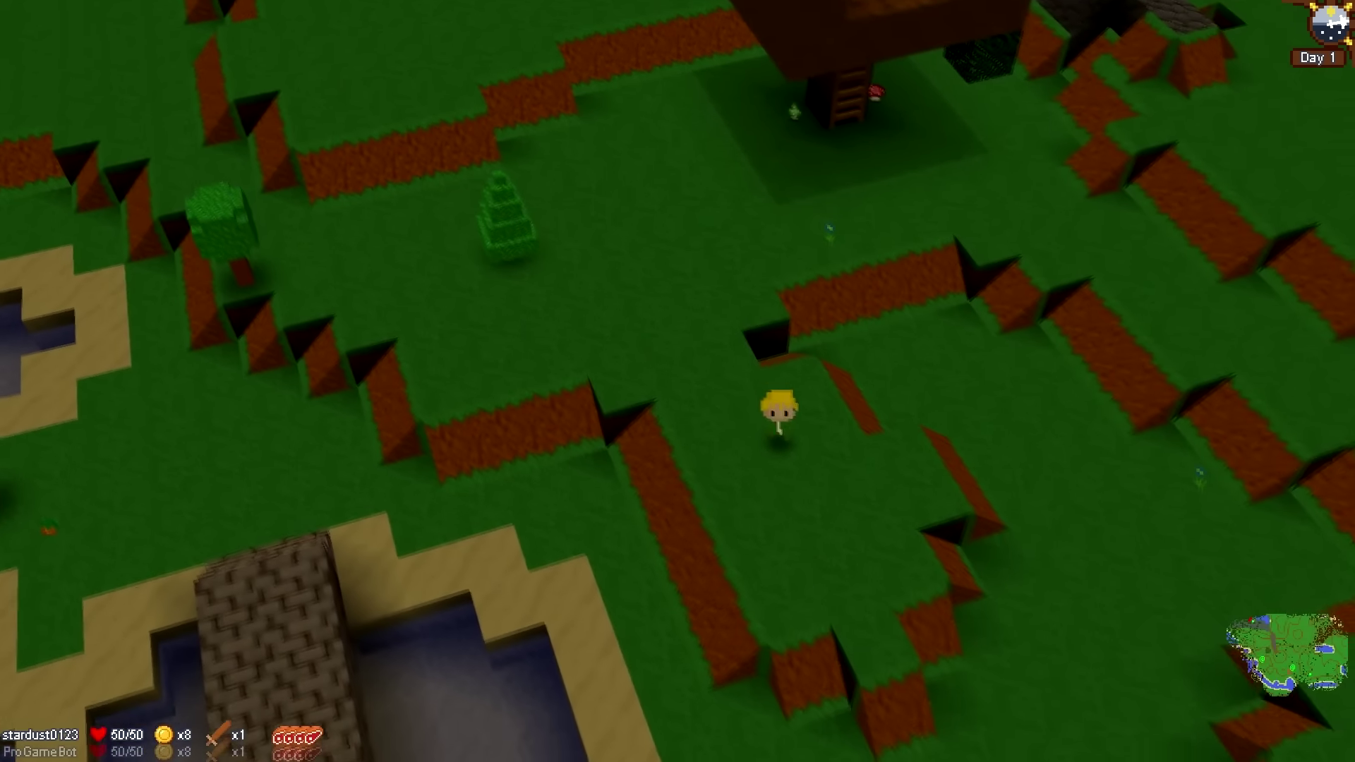
key(d)
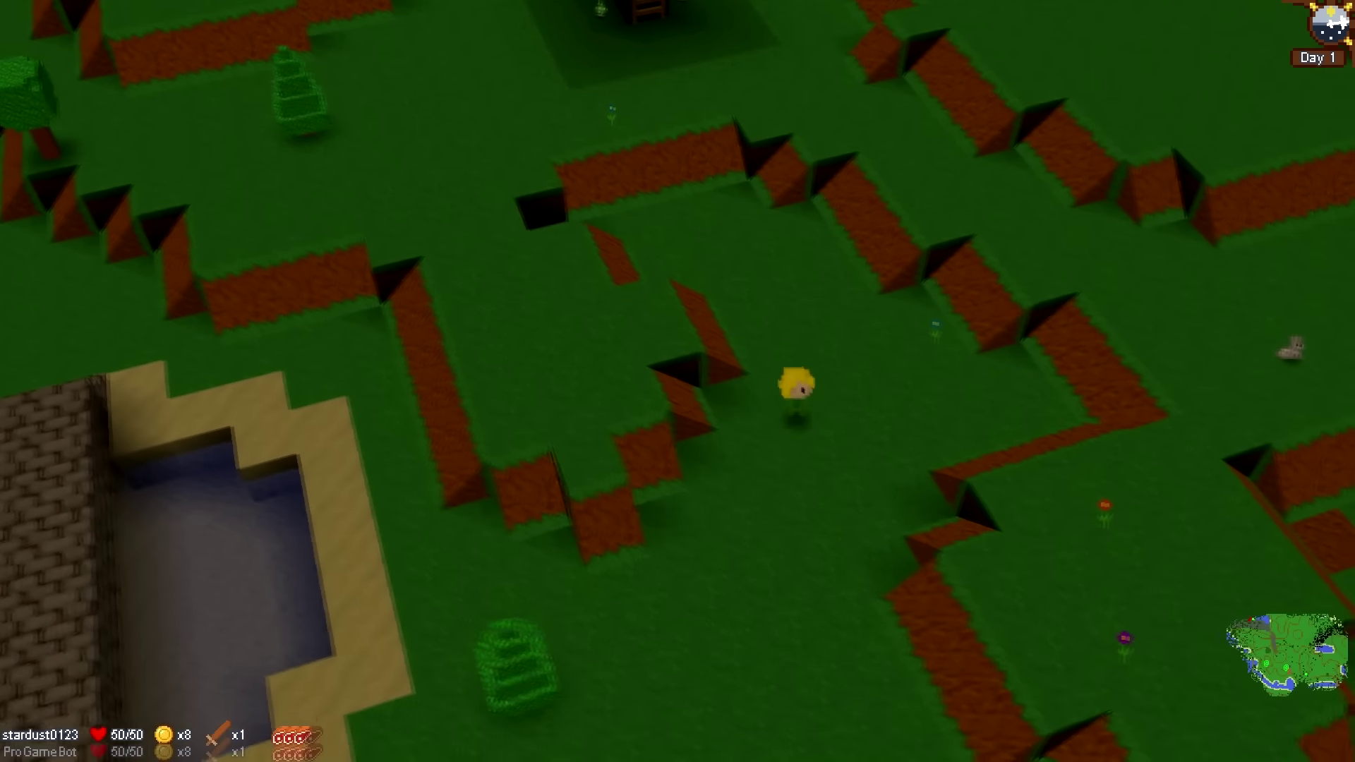
key(d)
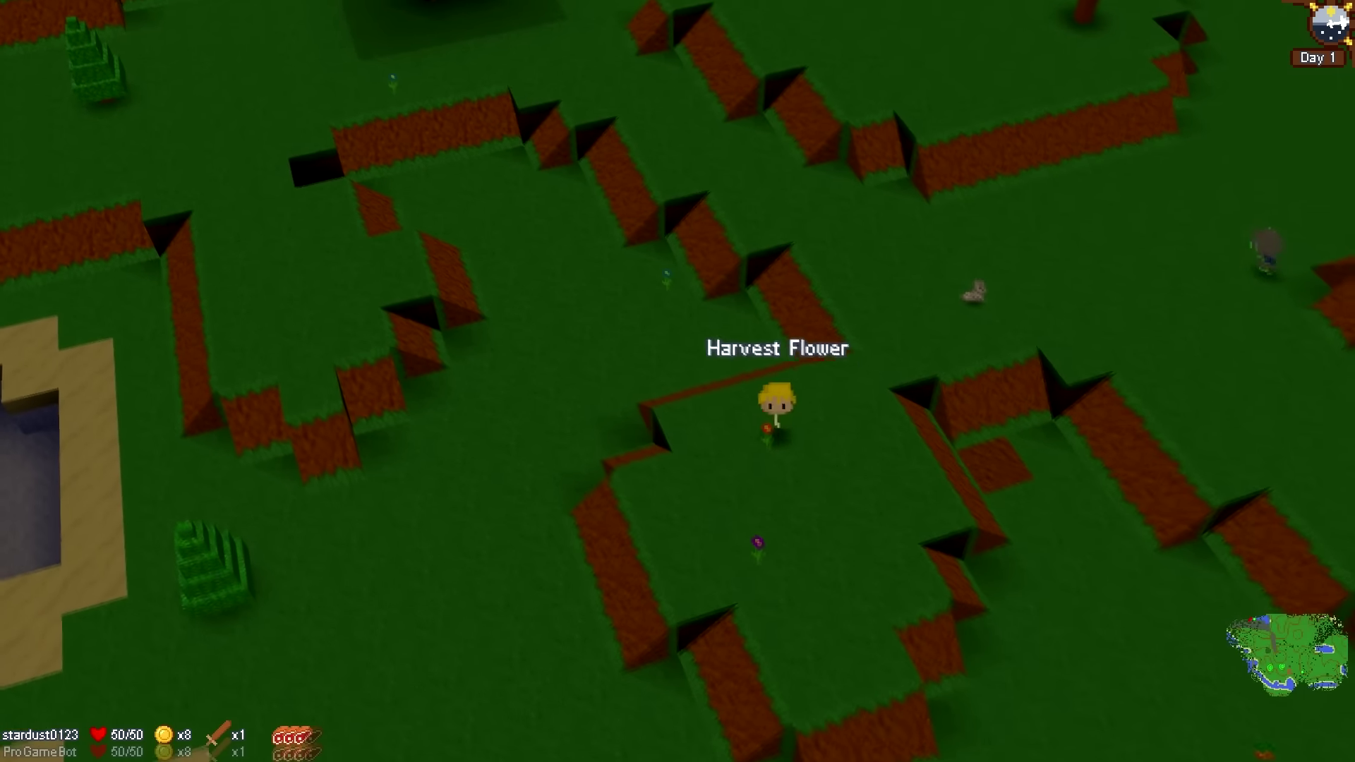
key(d)
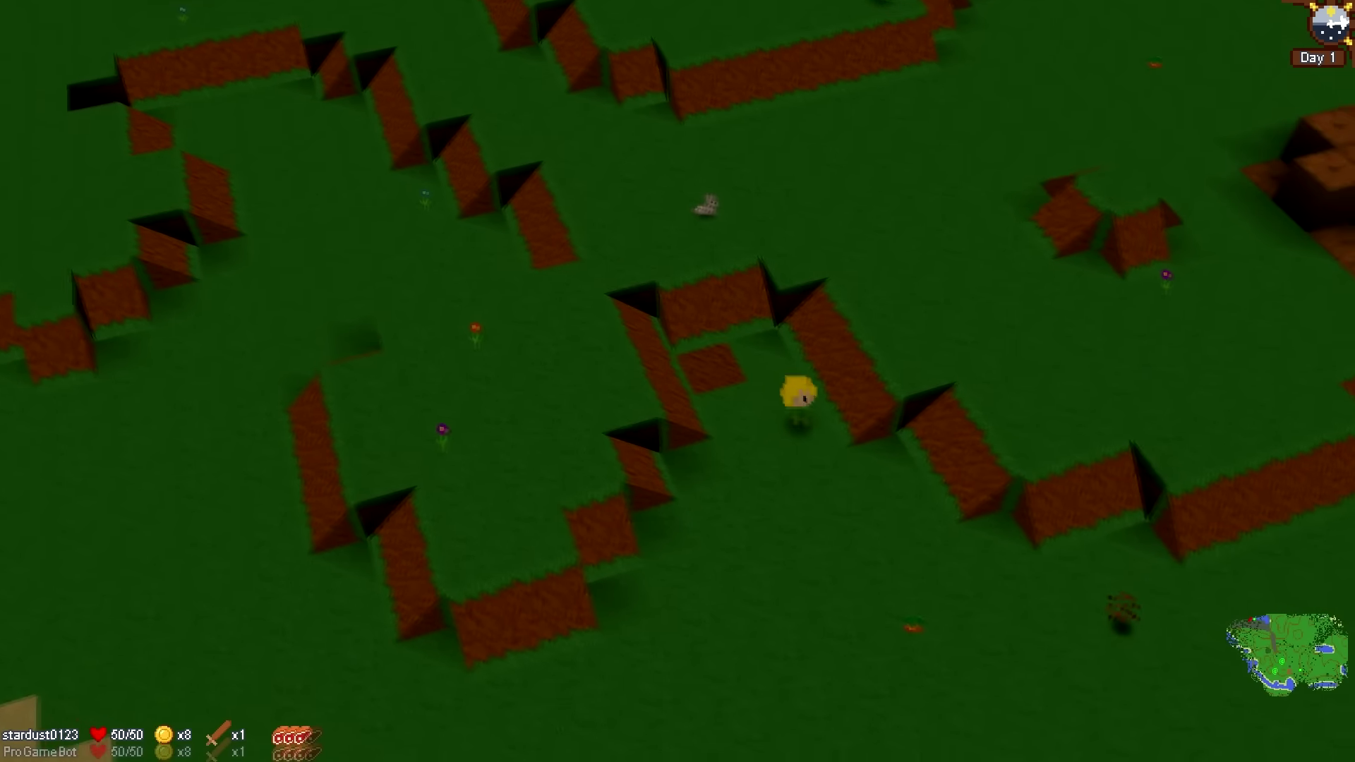
key(d)
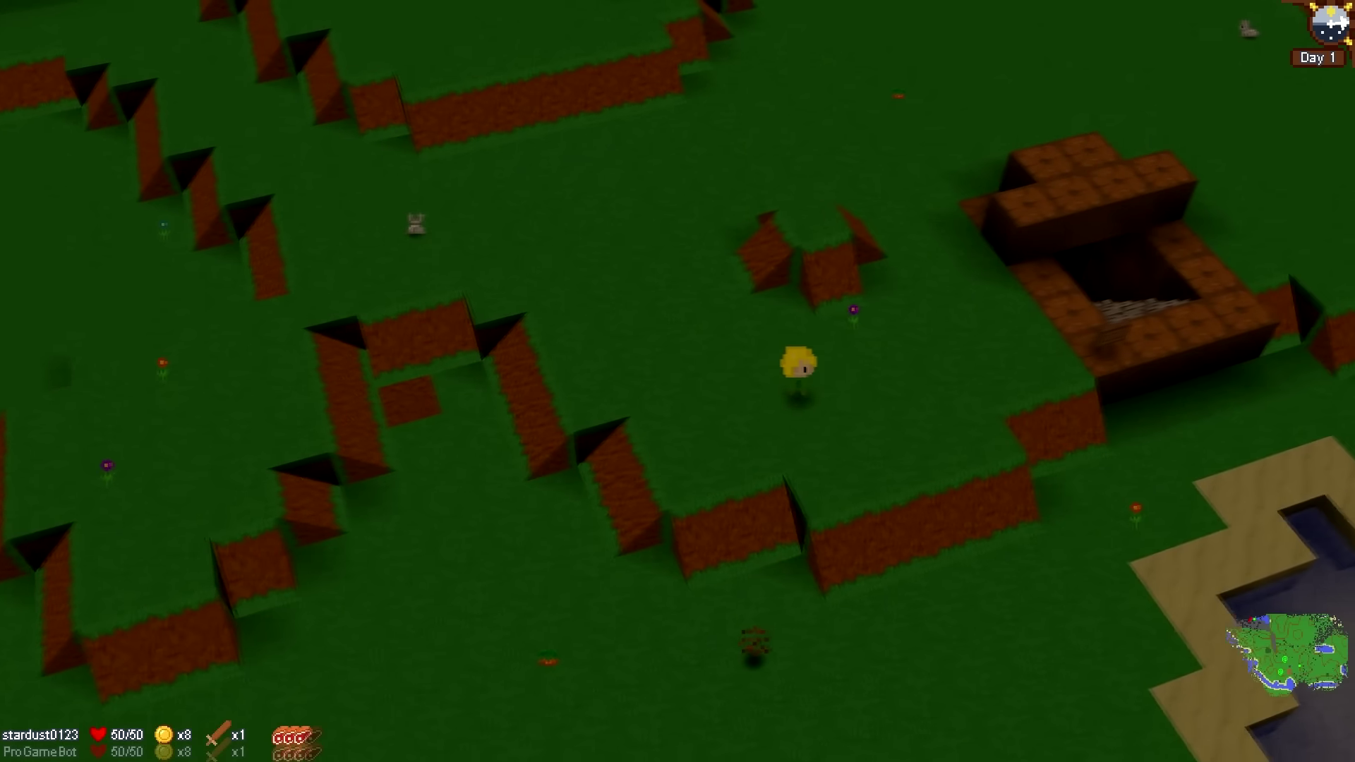
key(d)
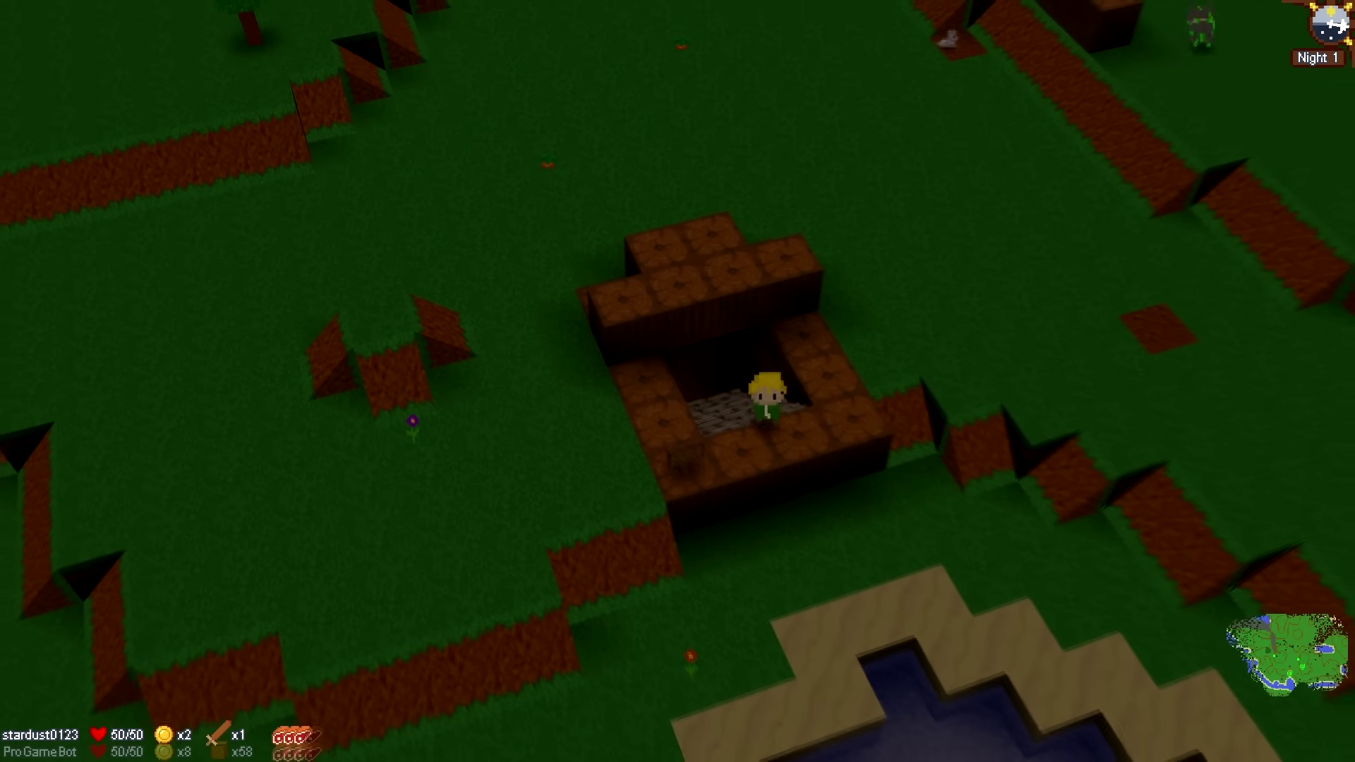
Step: Walk northeast from the shop hut to the bot beside the long wooden wall and open the player menu
key(w)
key(d)
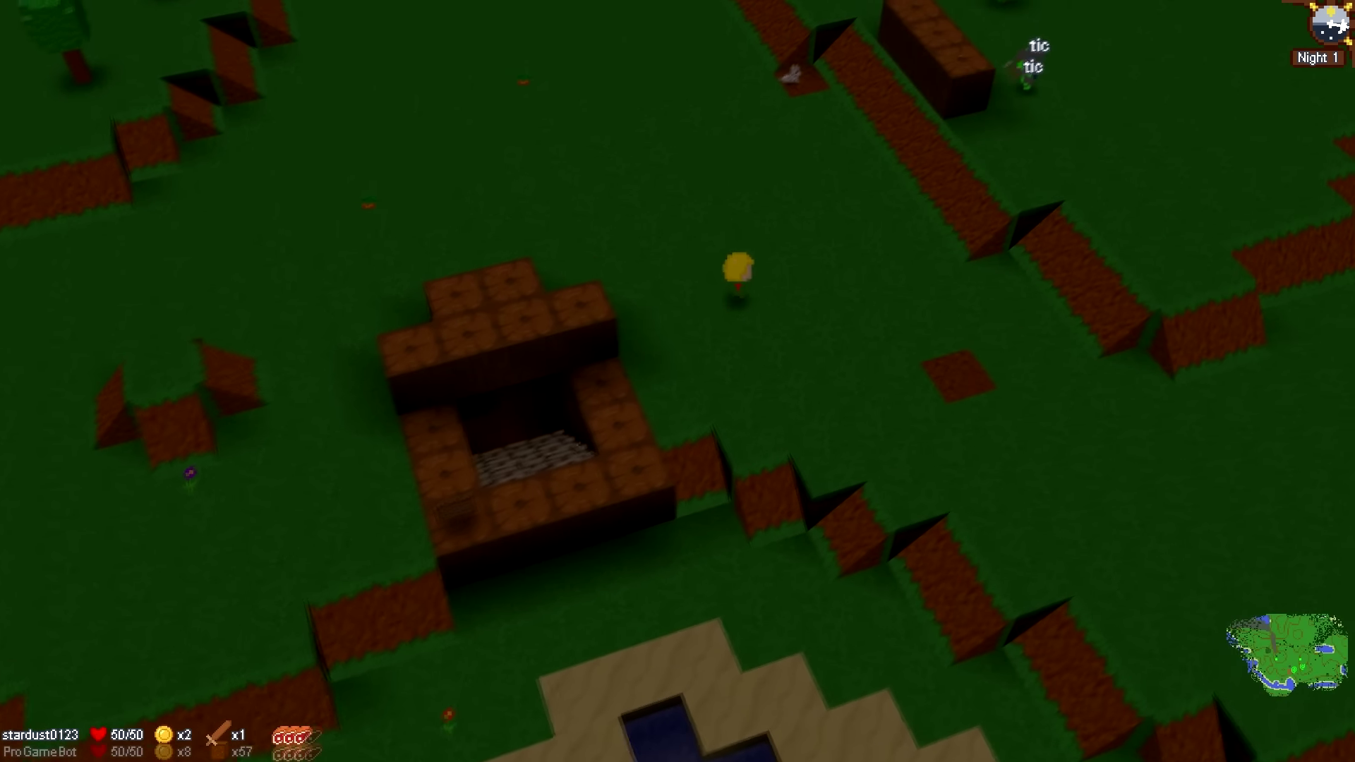
key(w)
key(d)
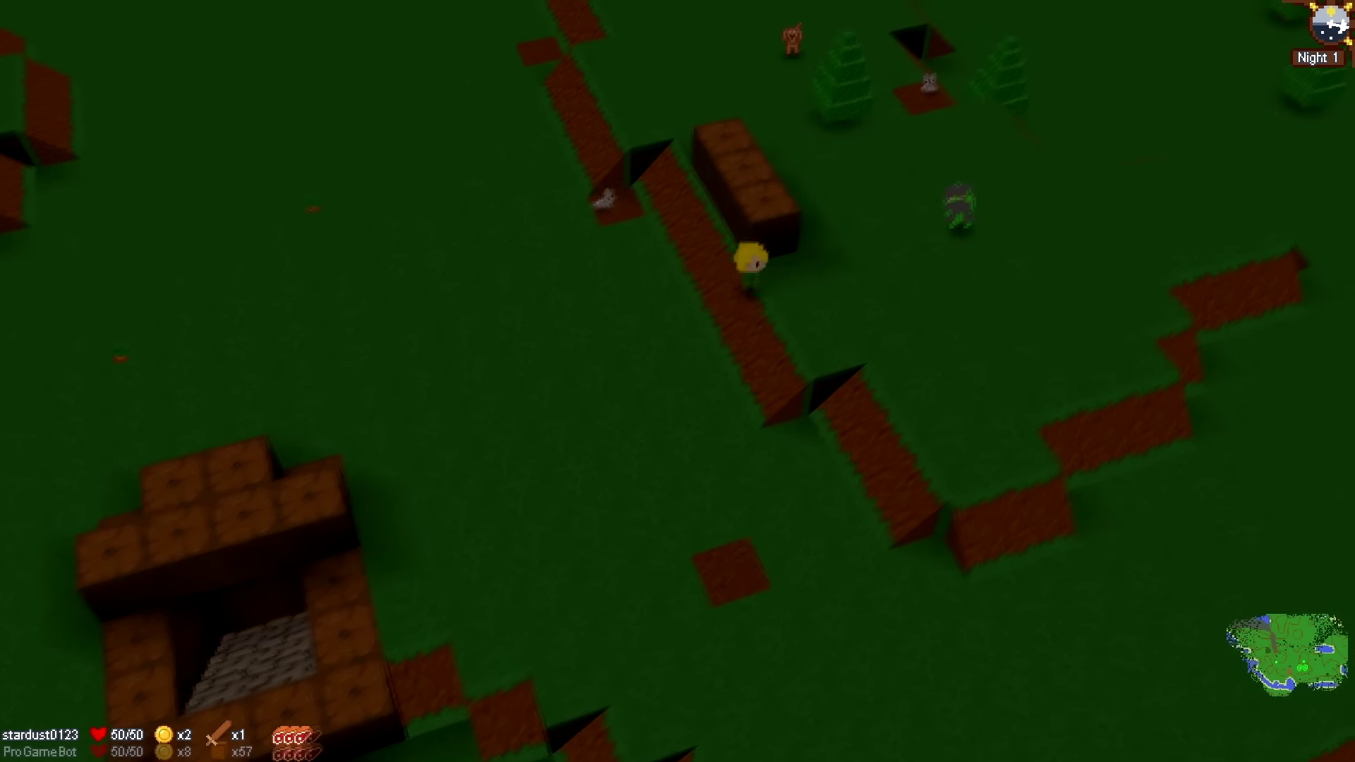
key(w)
key(d)
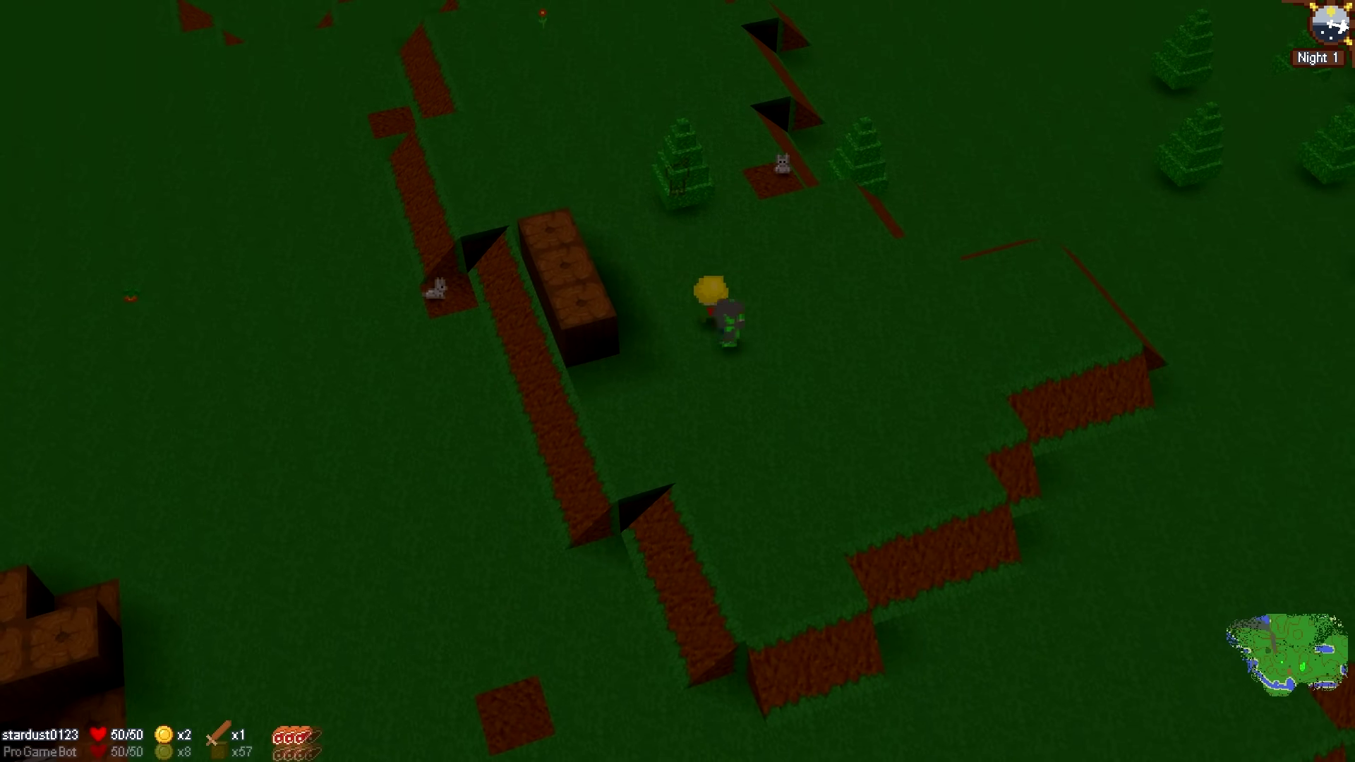
key(Tab)
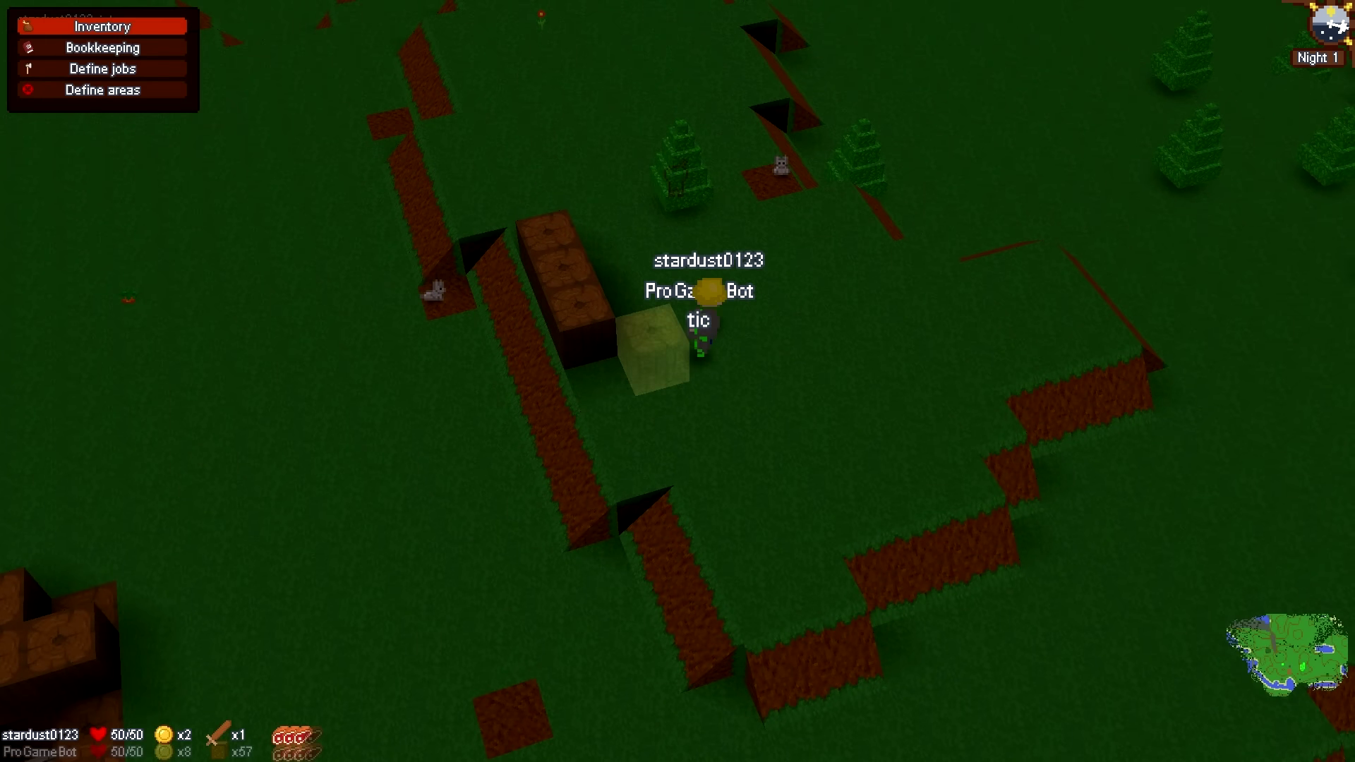
Step: Equip the Wood turret from the inventory and move east to a turret spot beside the wall
key(Return)
key(Down)
key(Down)
key(Down)
key(Down)
key(Down)
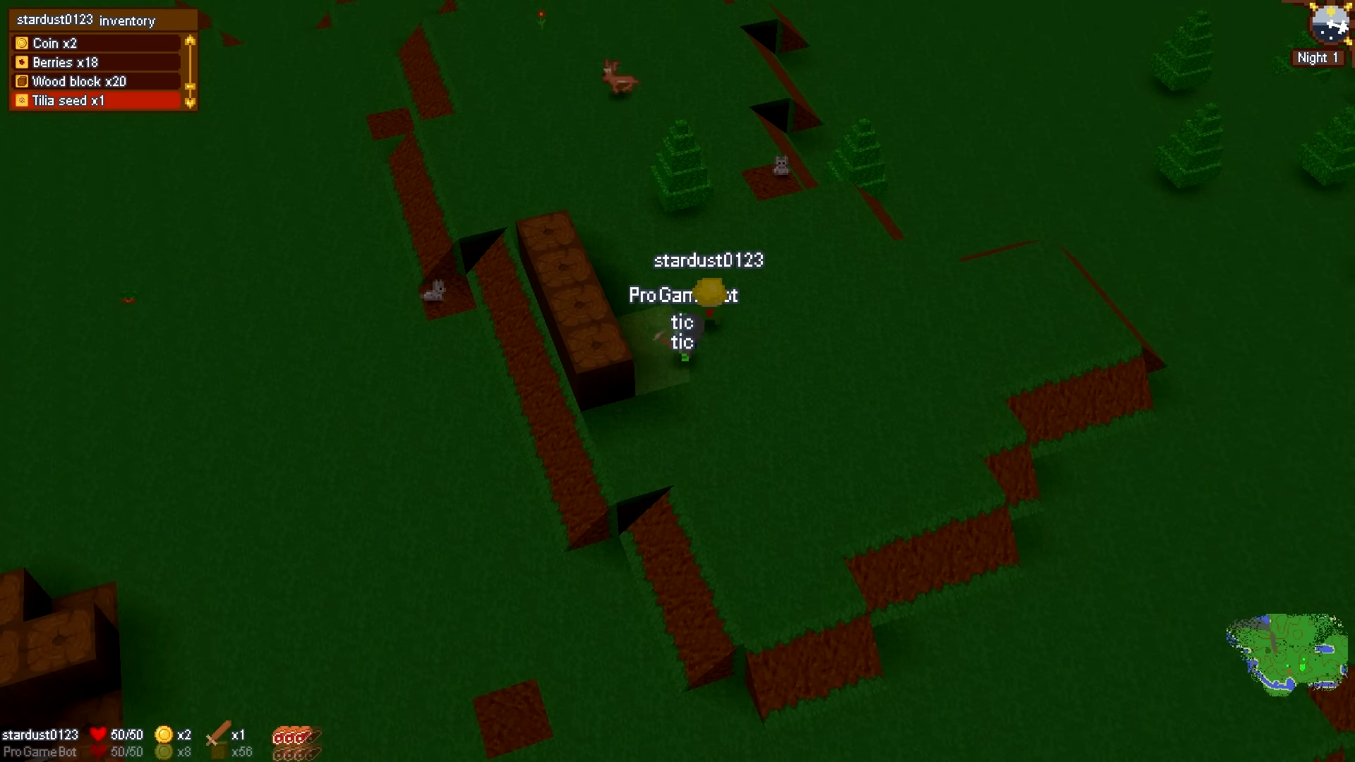
key(Down)
key(Return)
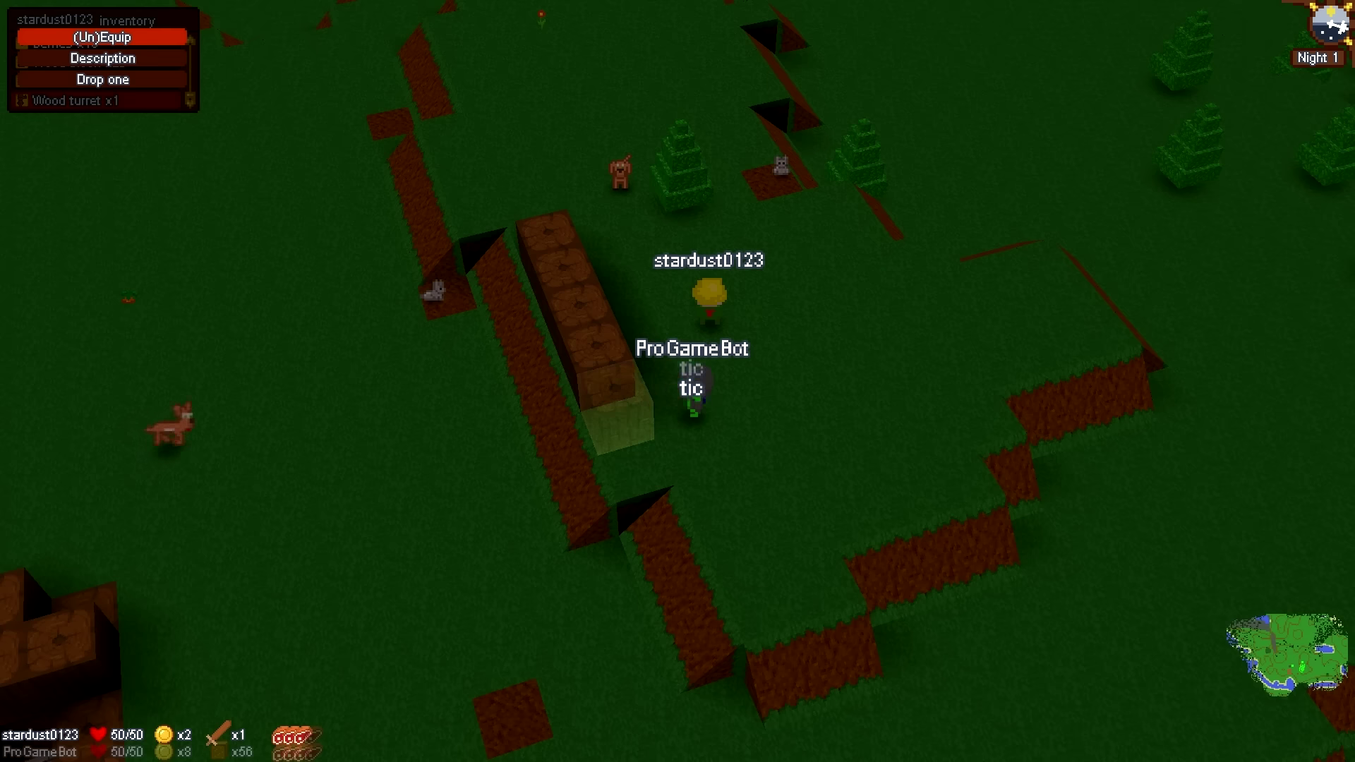
key(Down)
key(Return)
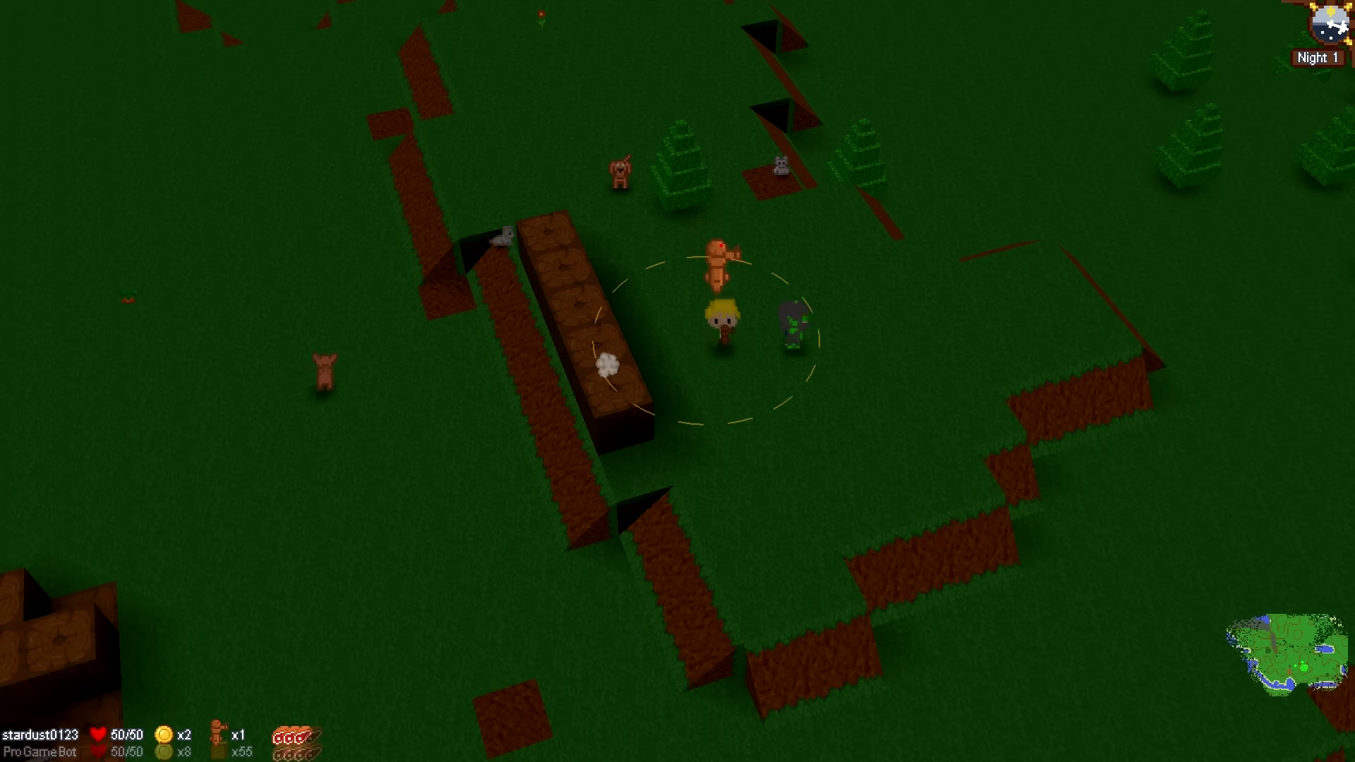
key(Right)
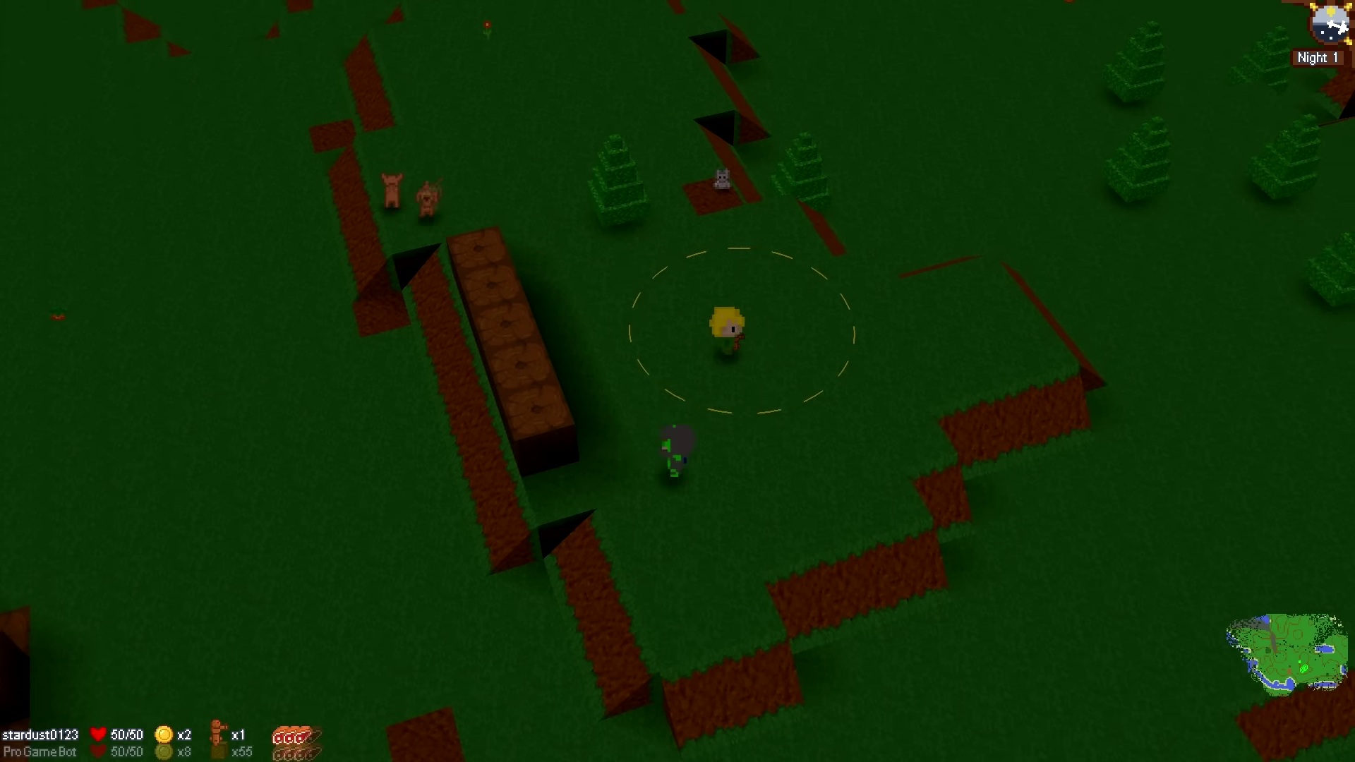
key(Right)
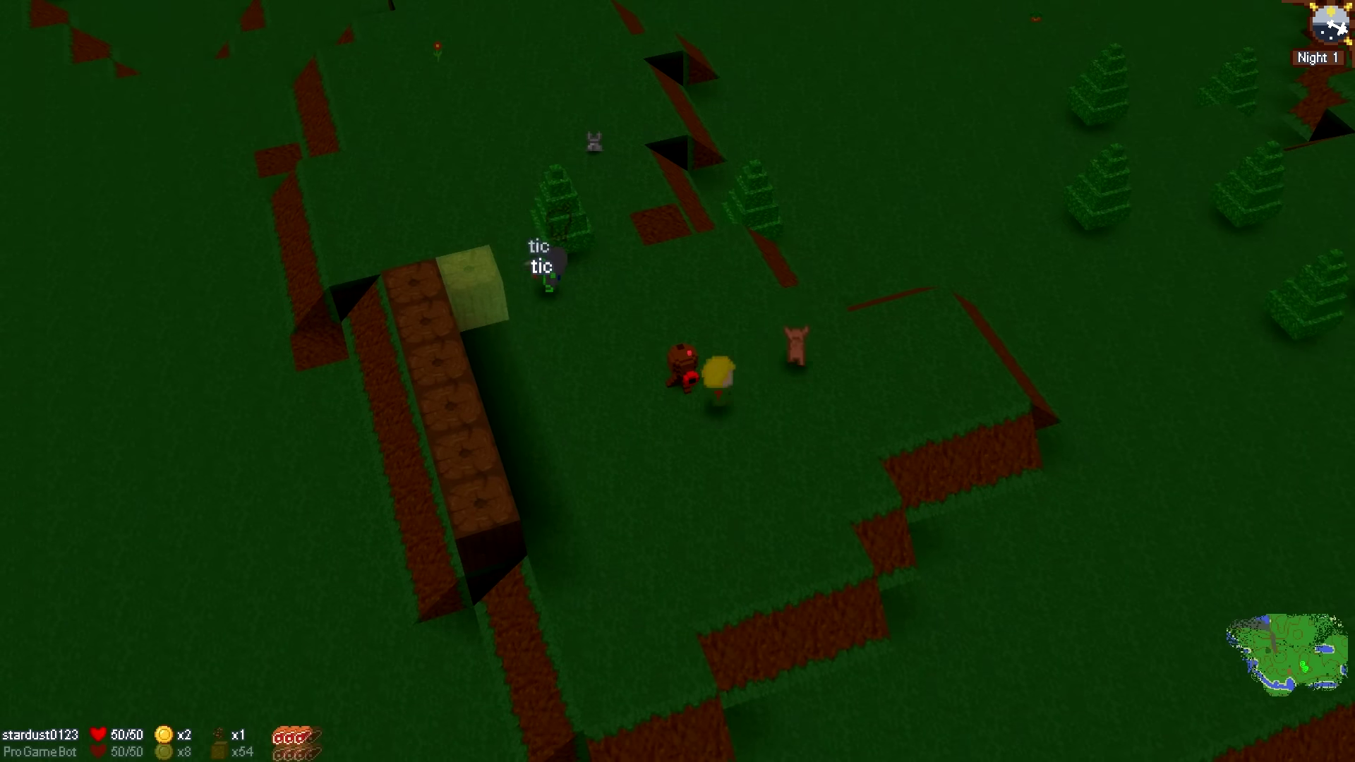
Step: Add wood blocks on top of the wall and at its upper arm end
right_click(469, 287)
key(w)
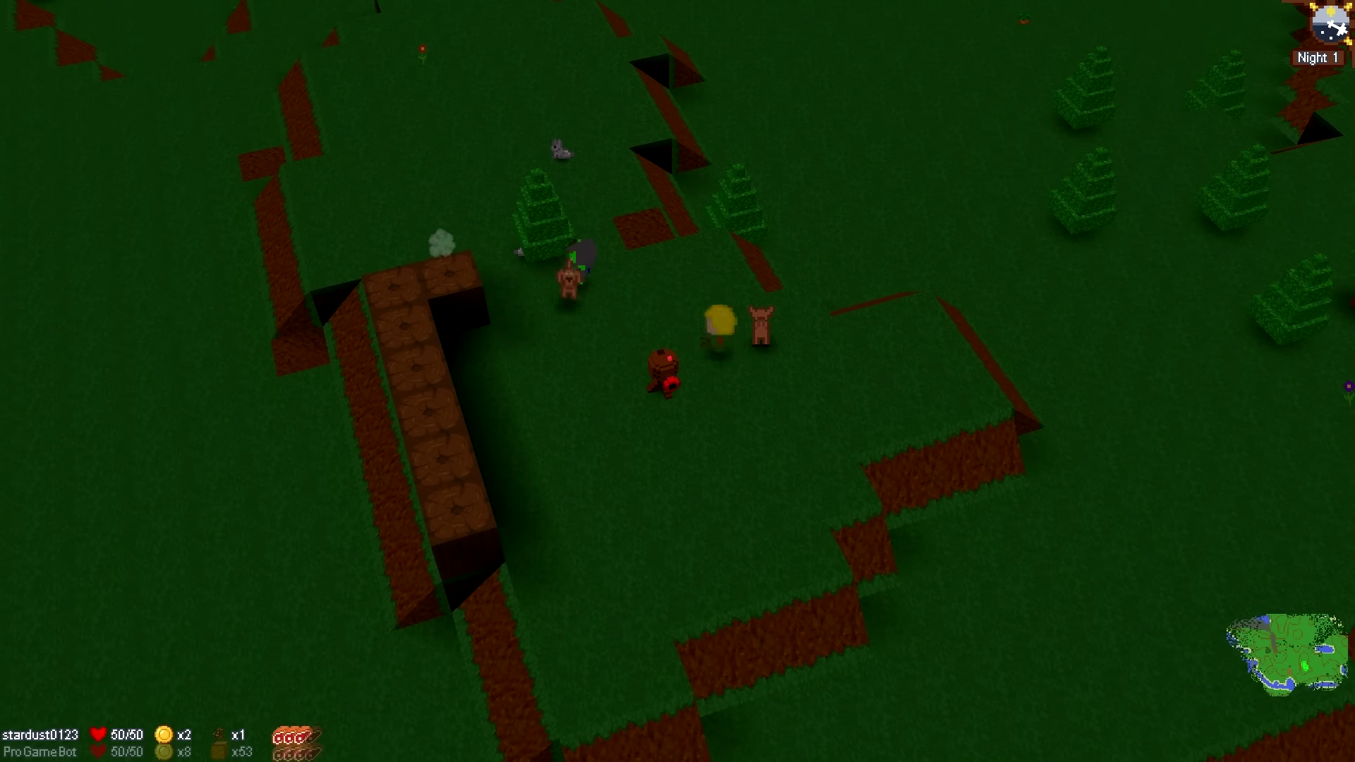
right_click(470, 263)
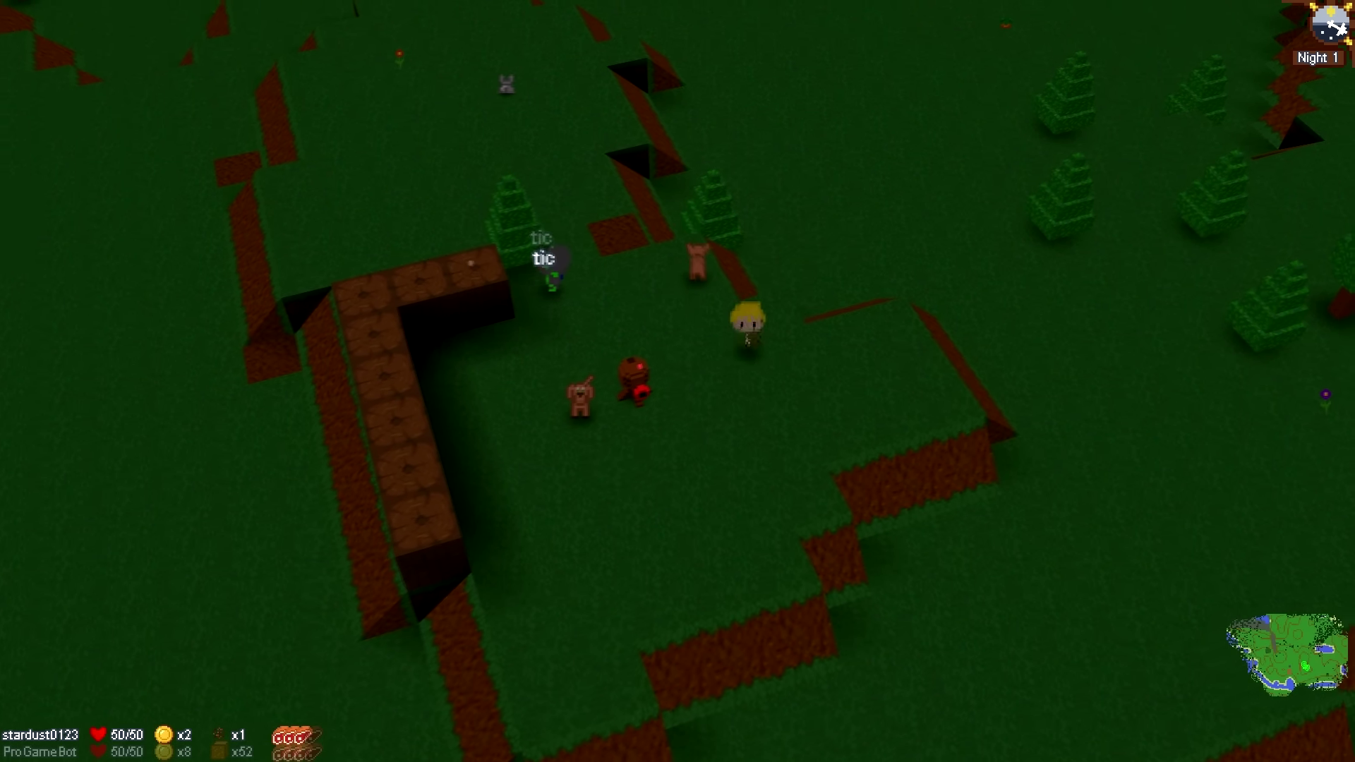
key(s)
key(a)
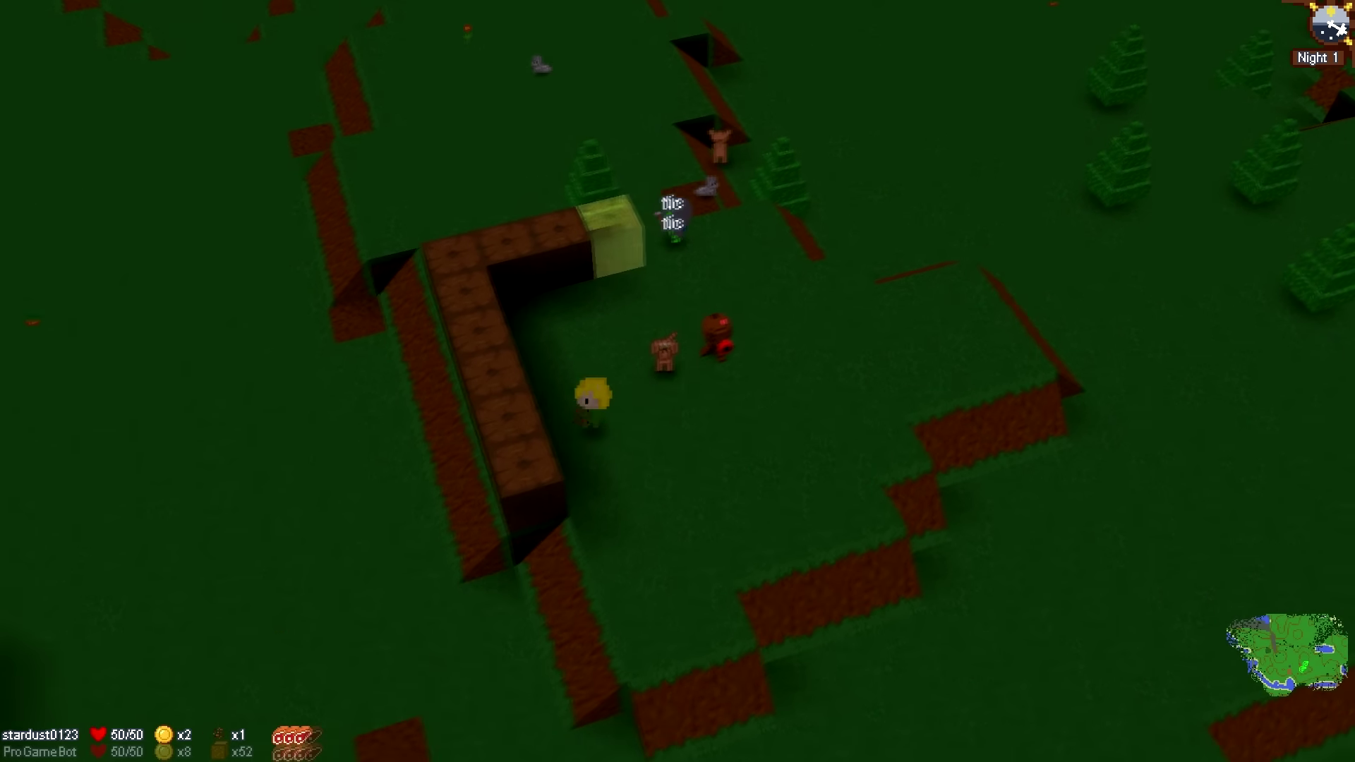
Step: Place three more blocks along the wall end, turning it into an L-shaped corner
right_click(611, 233)
key(w)
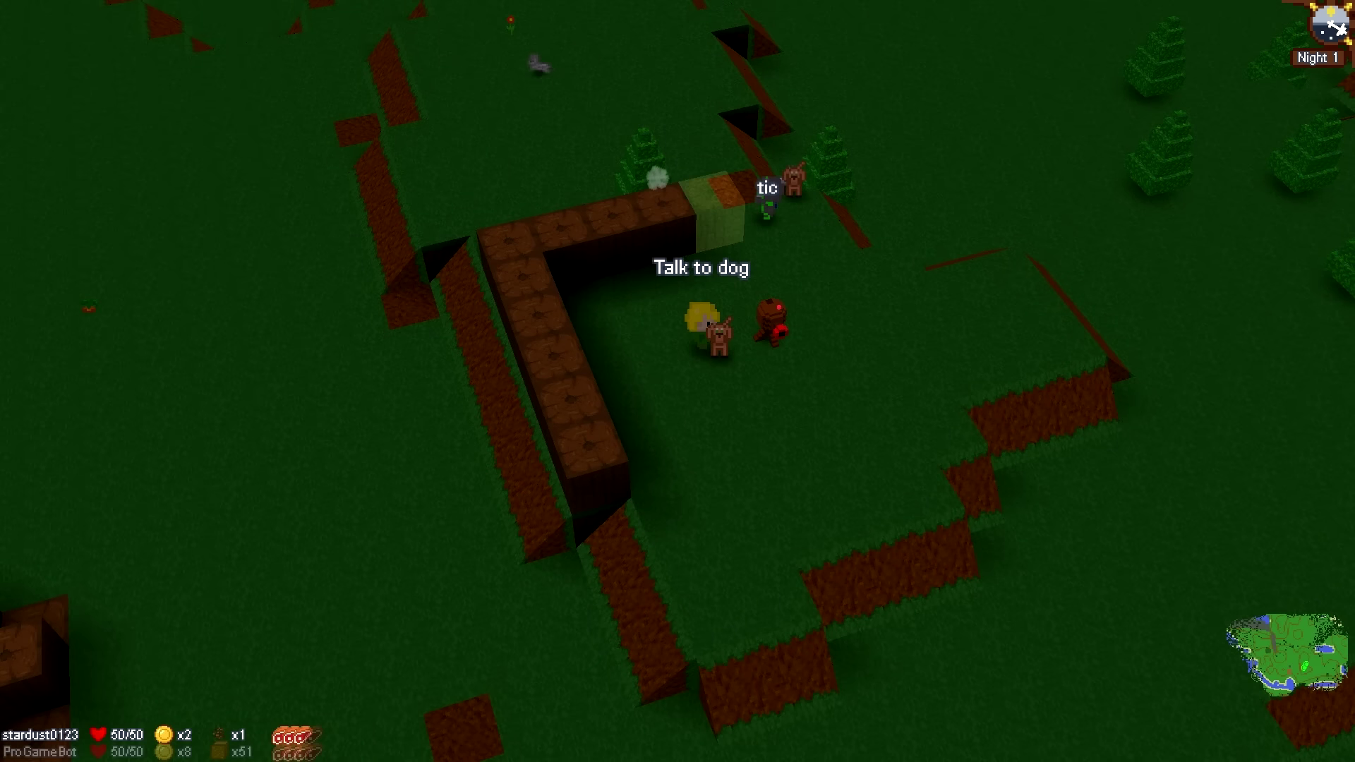
right_click(720, 207)
key(w)
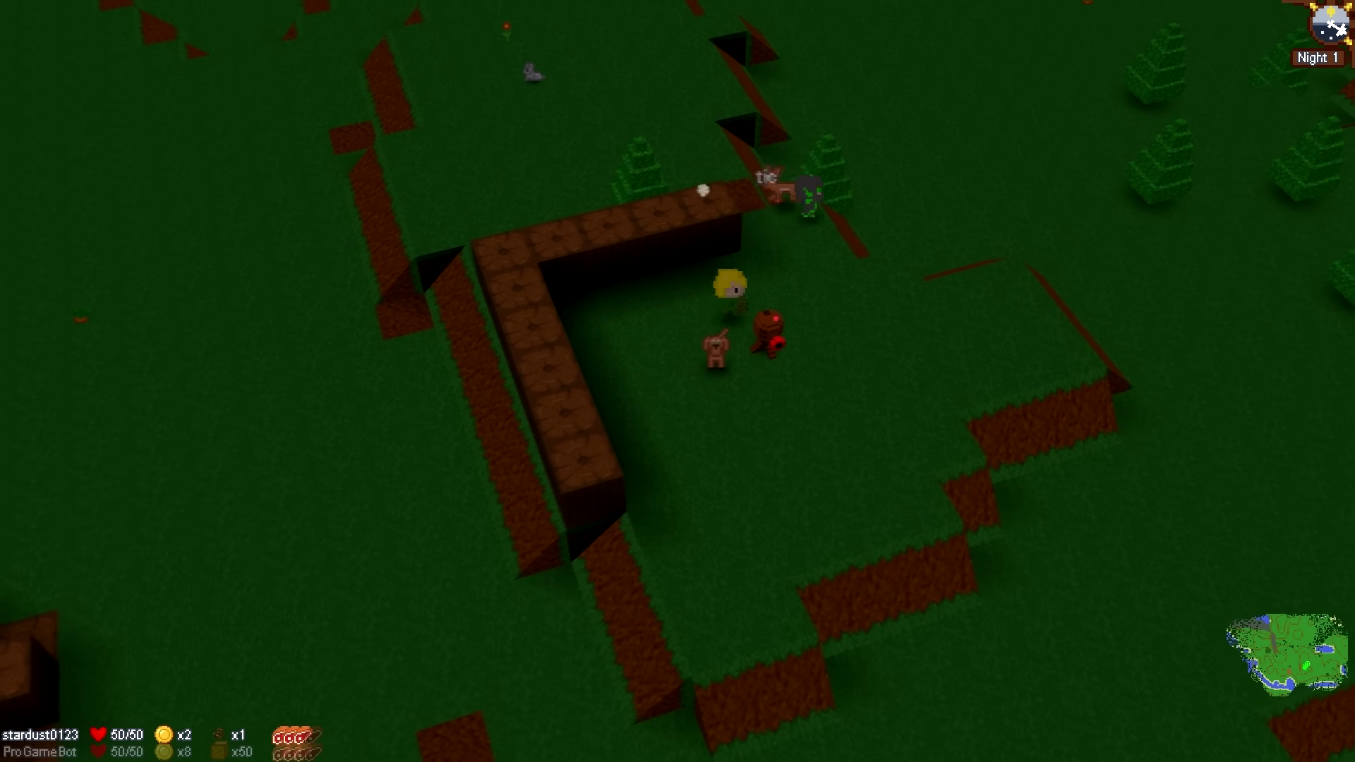
key(w)
right_click(577, 259)
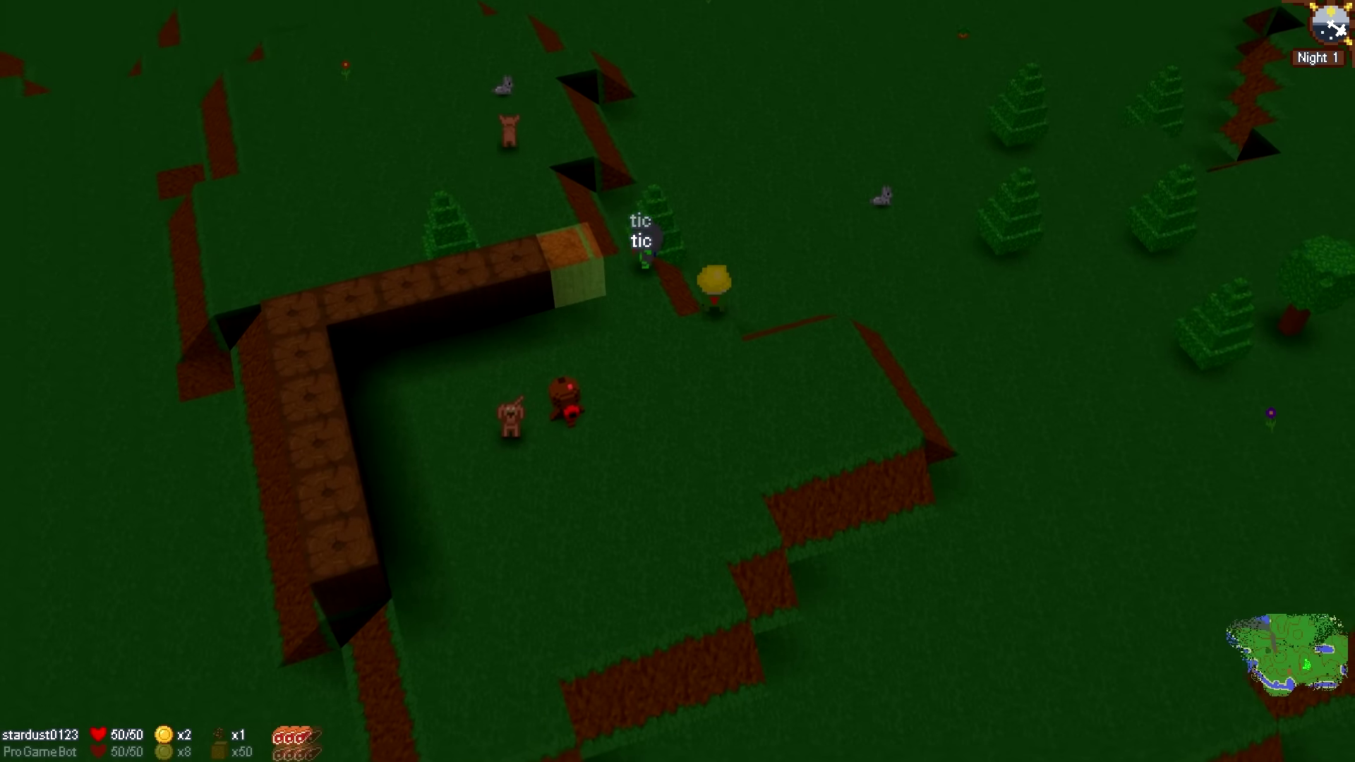
key(w)
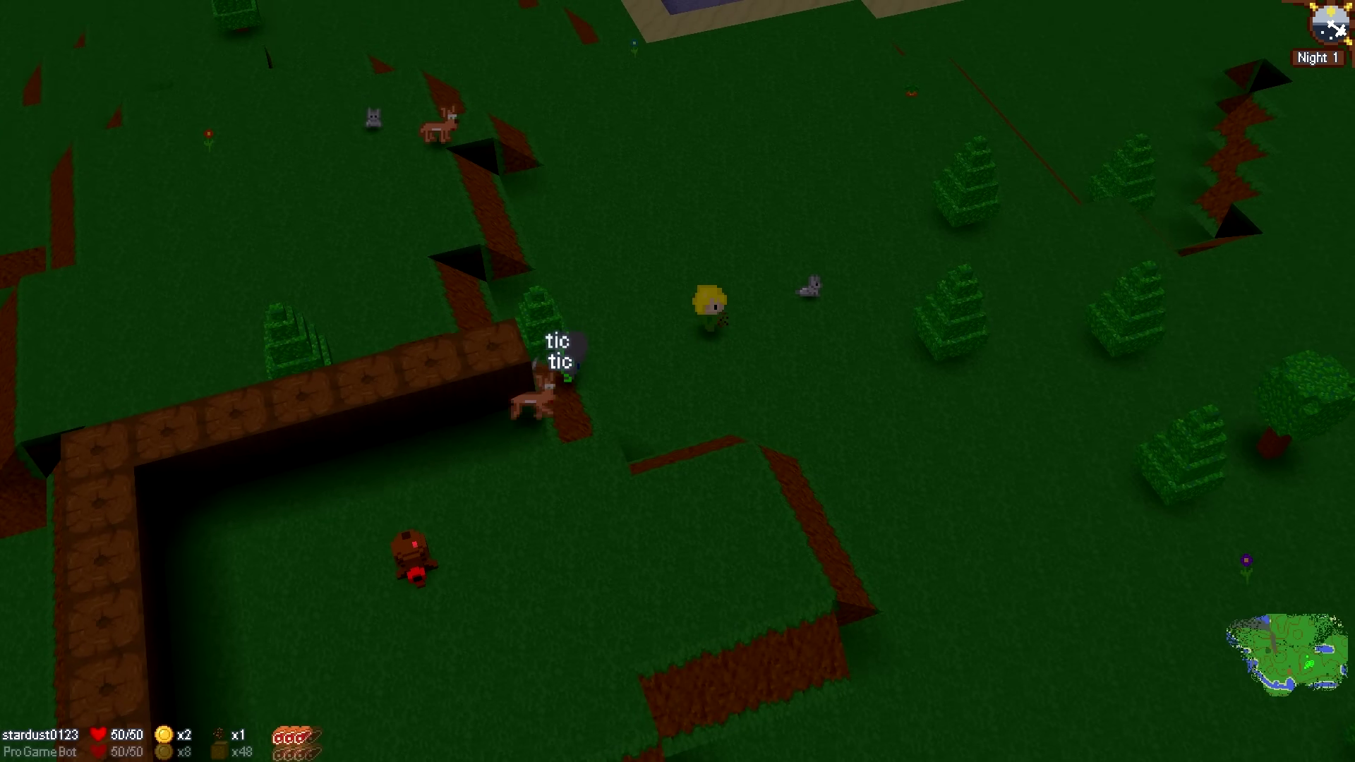
key(Tab)
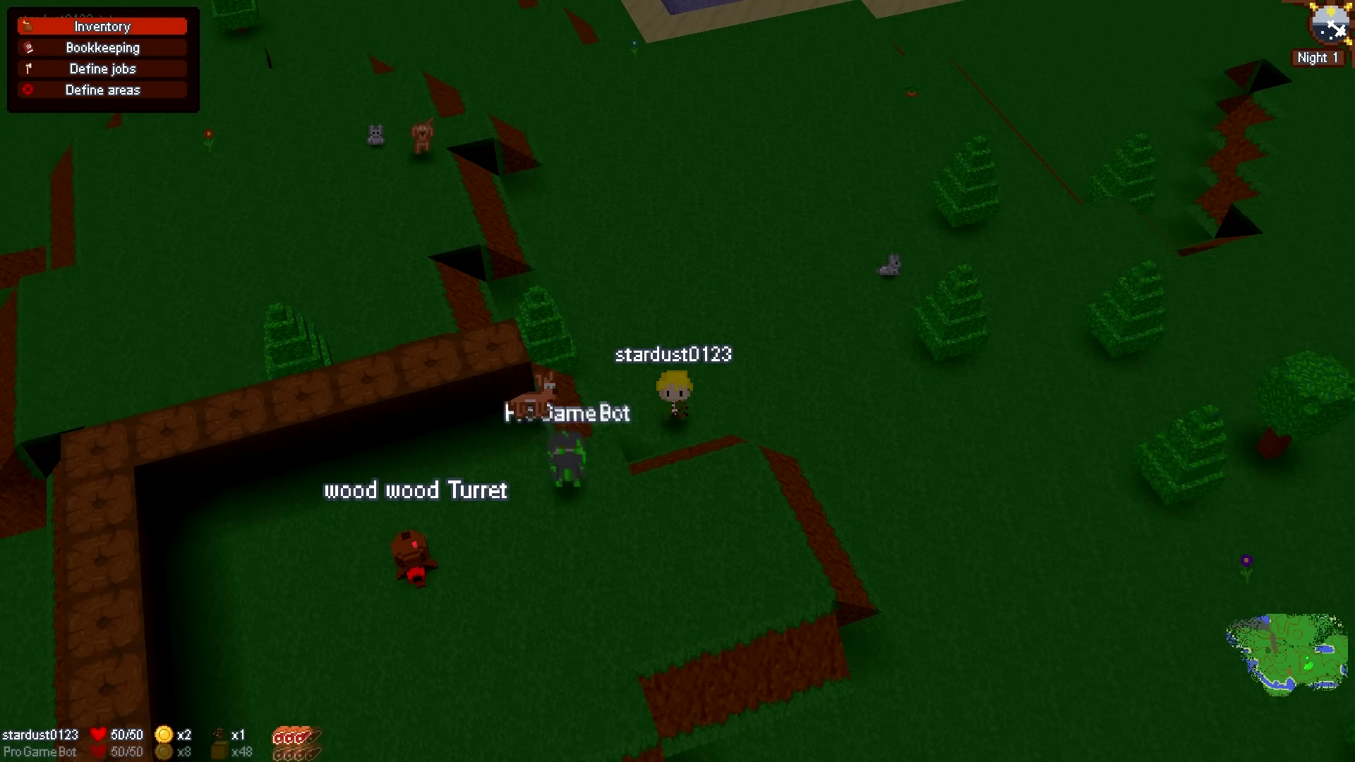
Step: Equip the wooden sword from the inventory, then walk east and north away from the wall
key(Return)
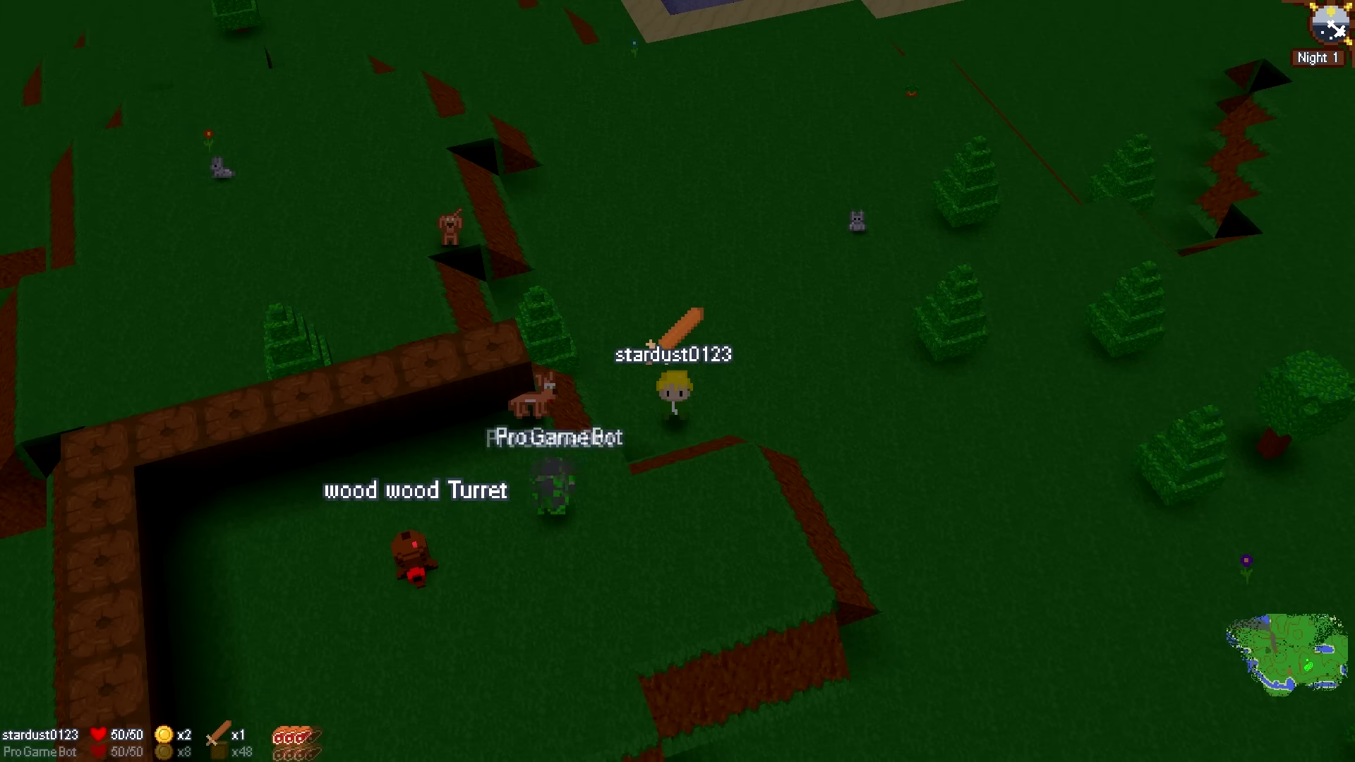
key(d)
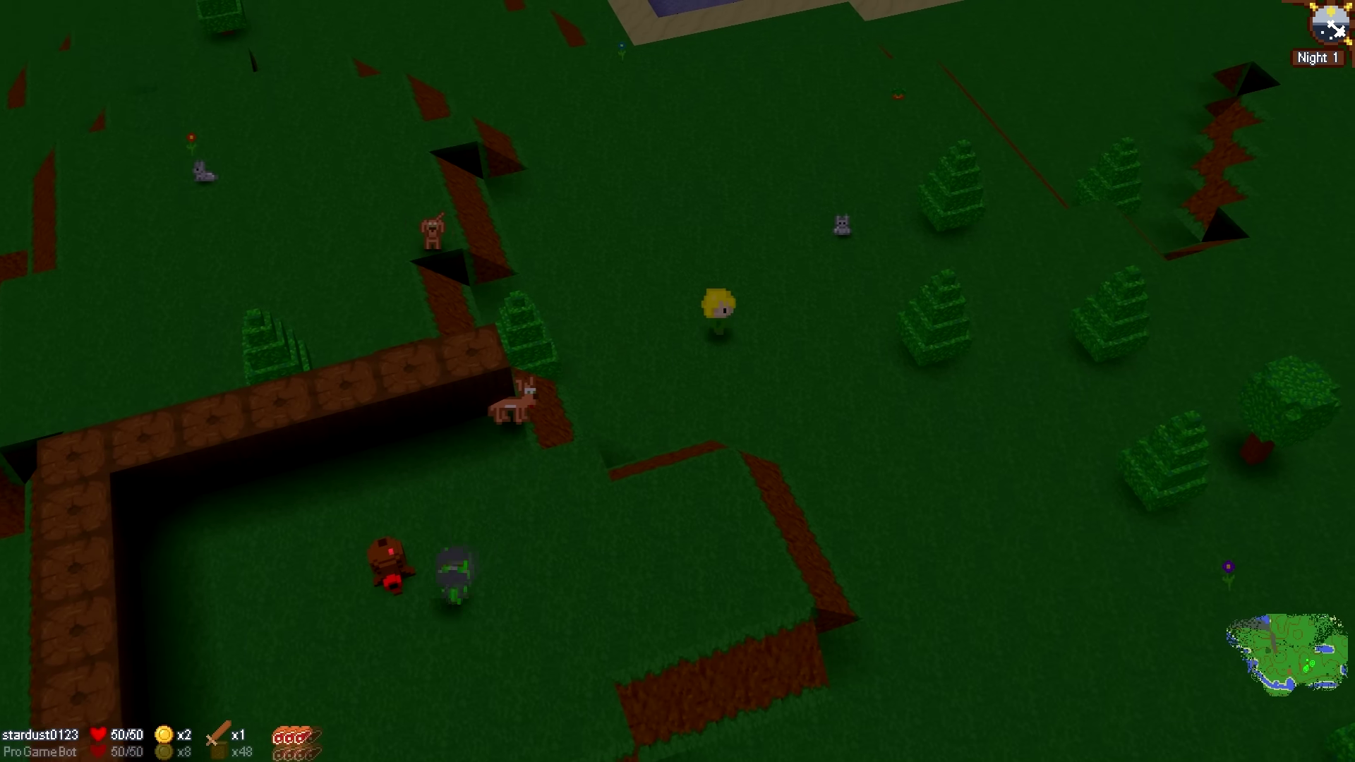
key(w)
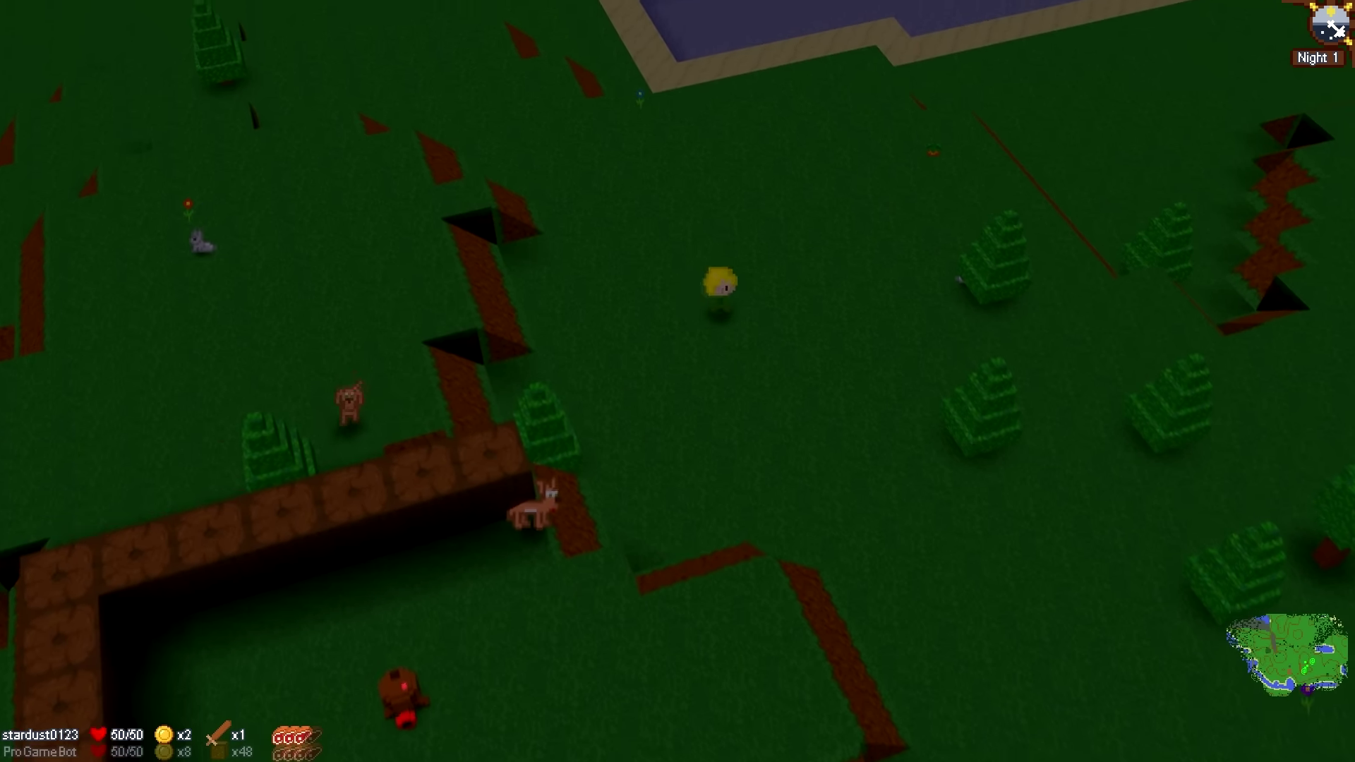
Step: Walk from the chopped tree across the grass past the deer toward the pond
key(d)
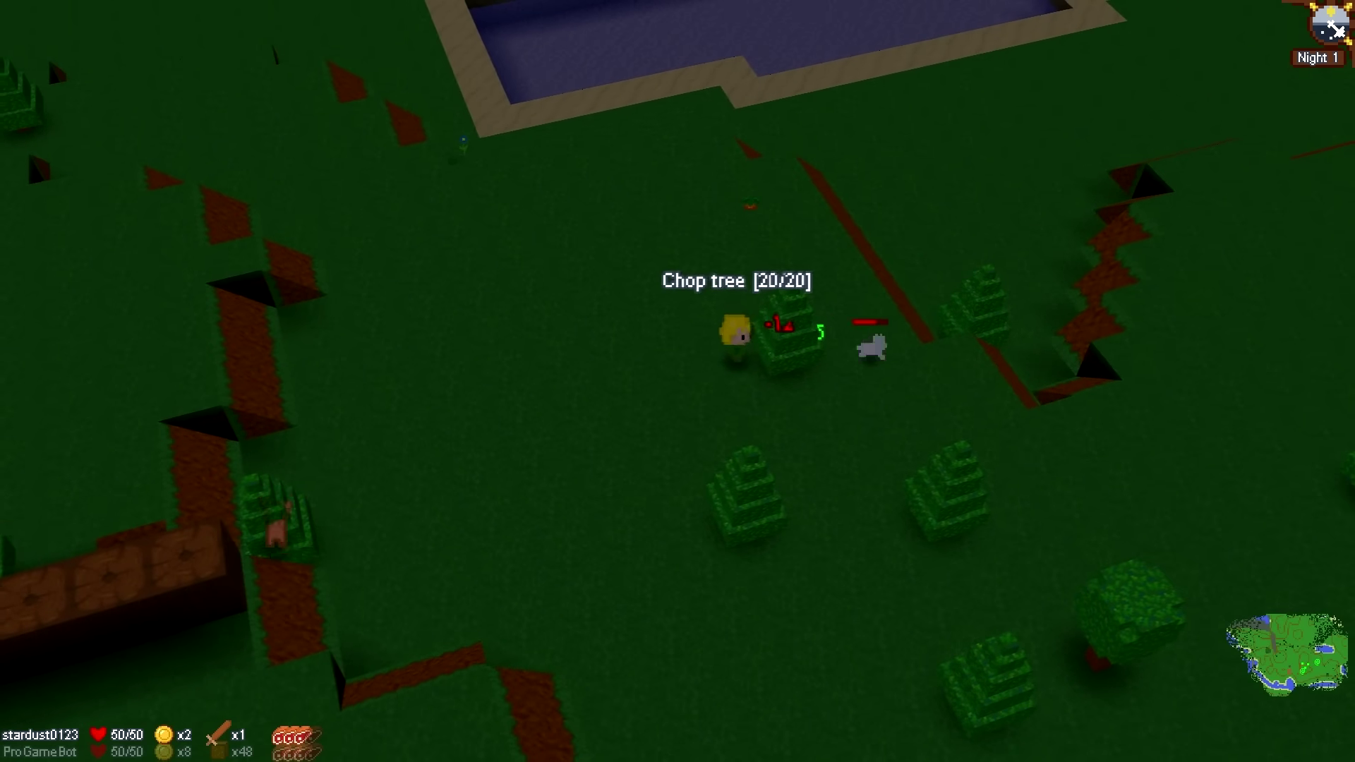
key(s)
key(d)
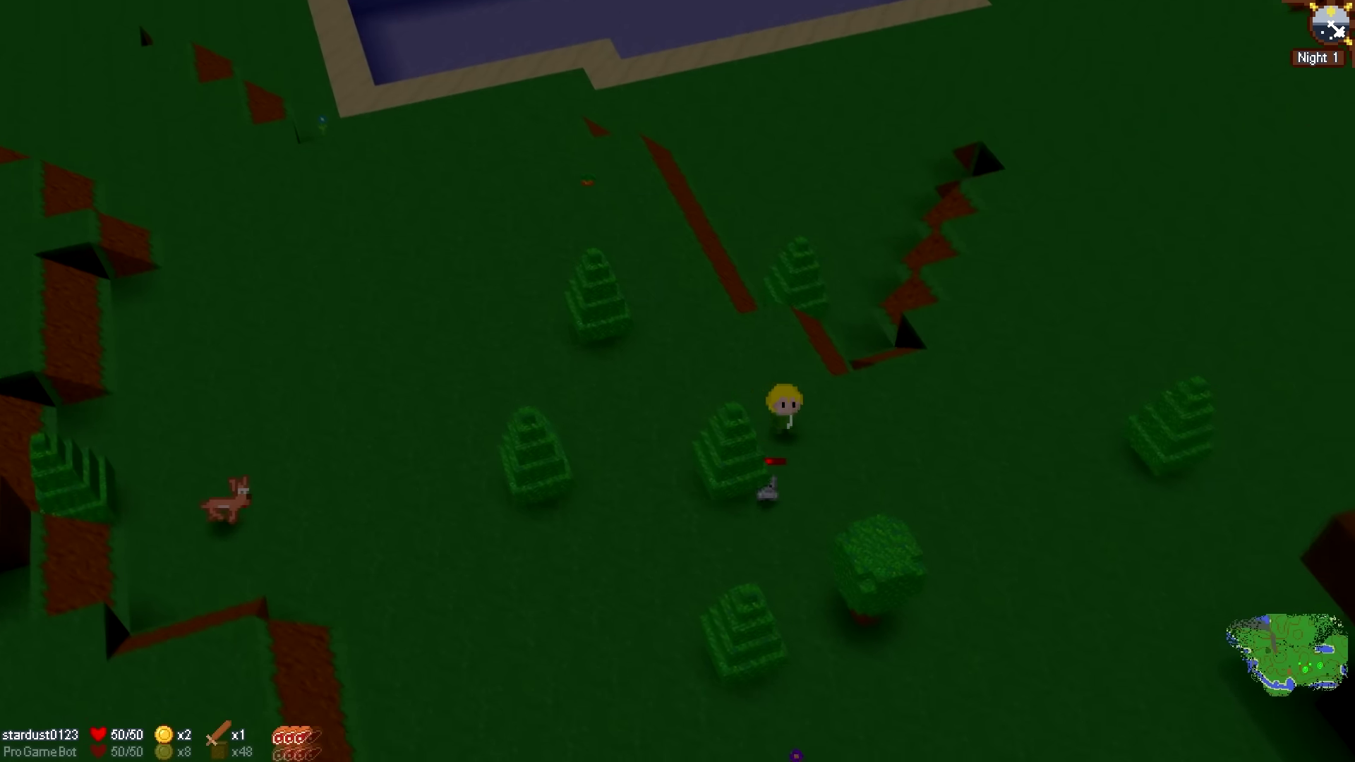
key(a)
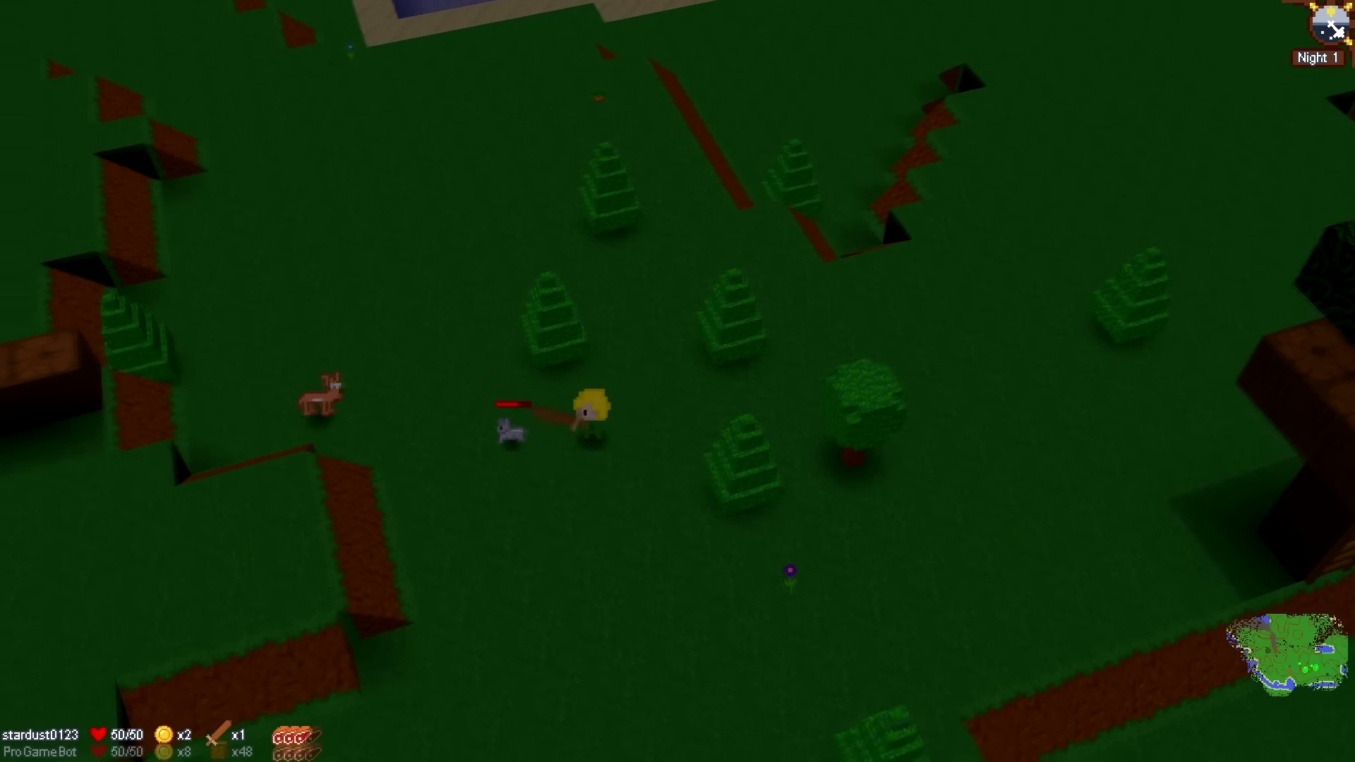
key(w)
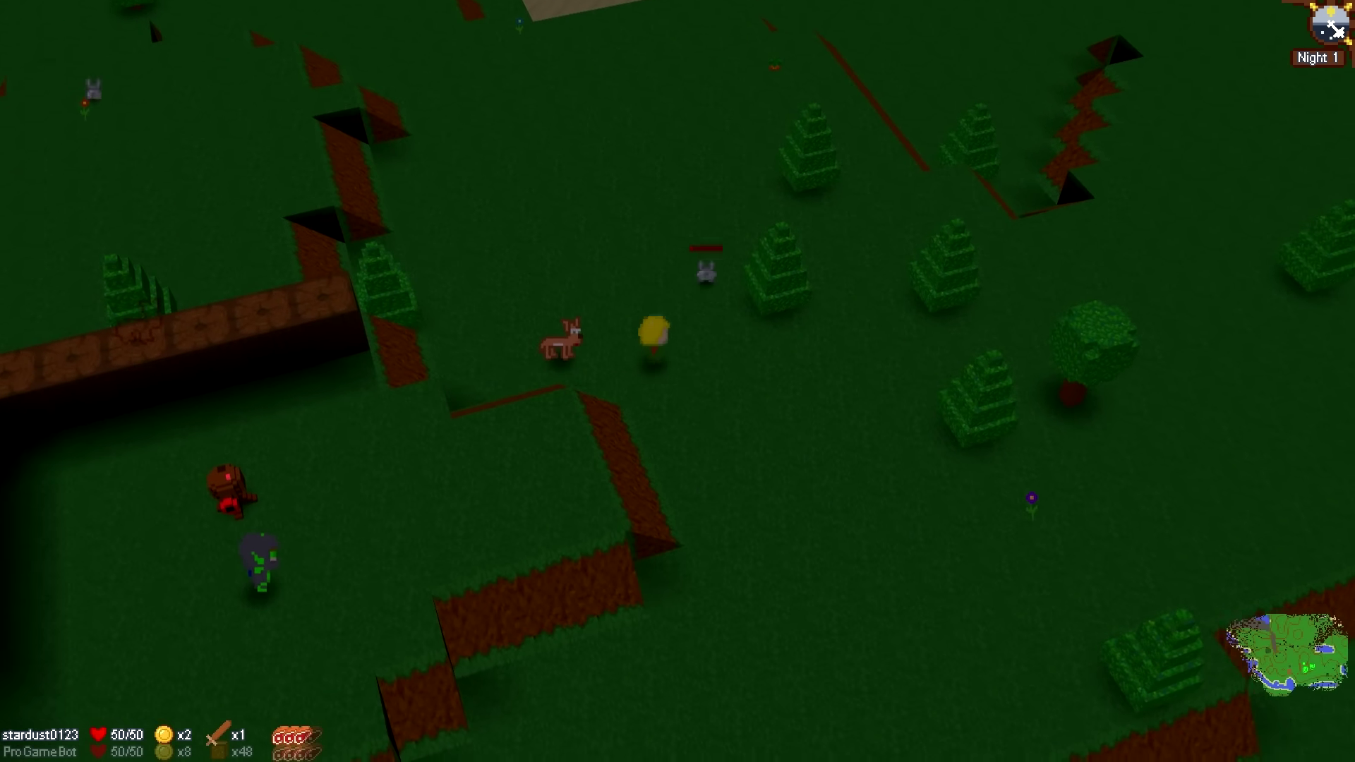
key(w)
key(d)
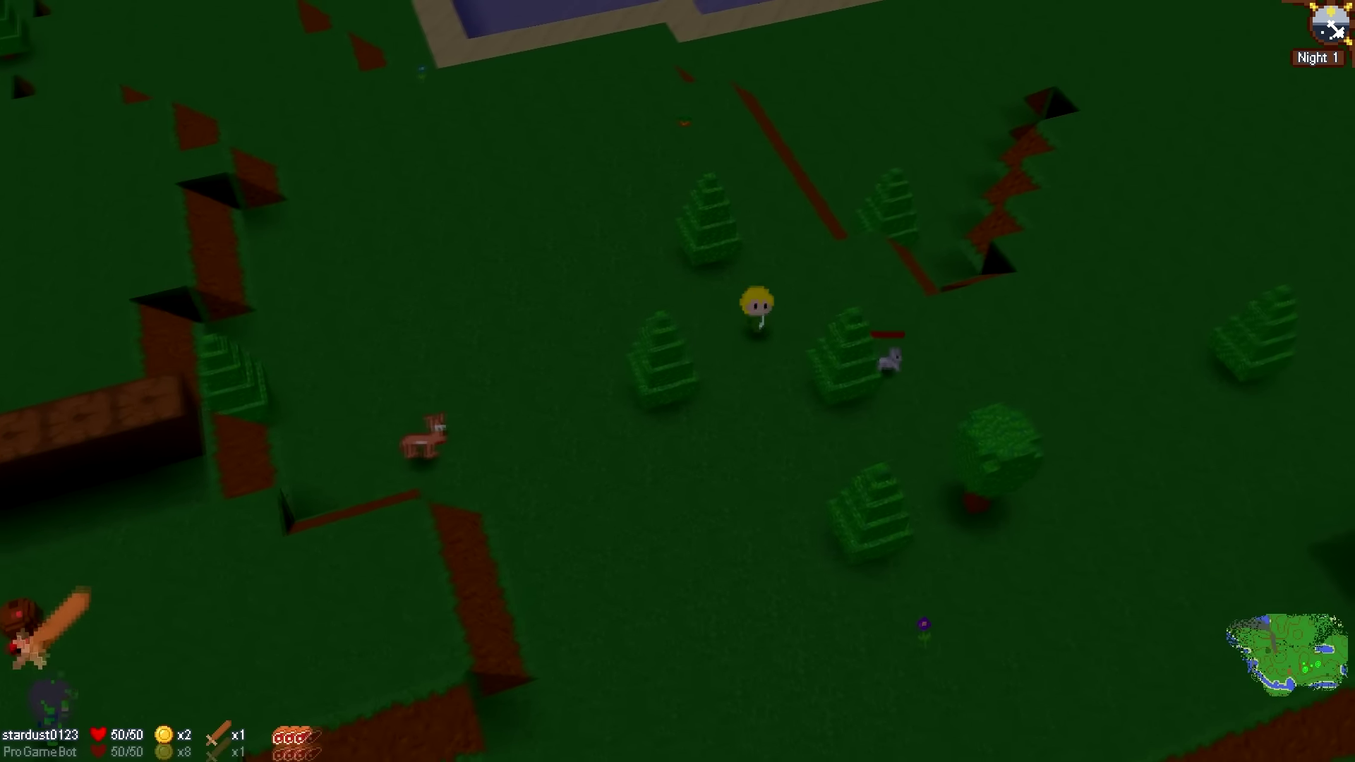
Step: Kill the grey creature, then walk west through the pines to the pond ledge
key(d)
key(s)
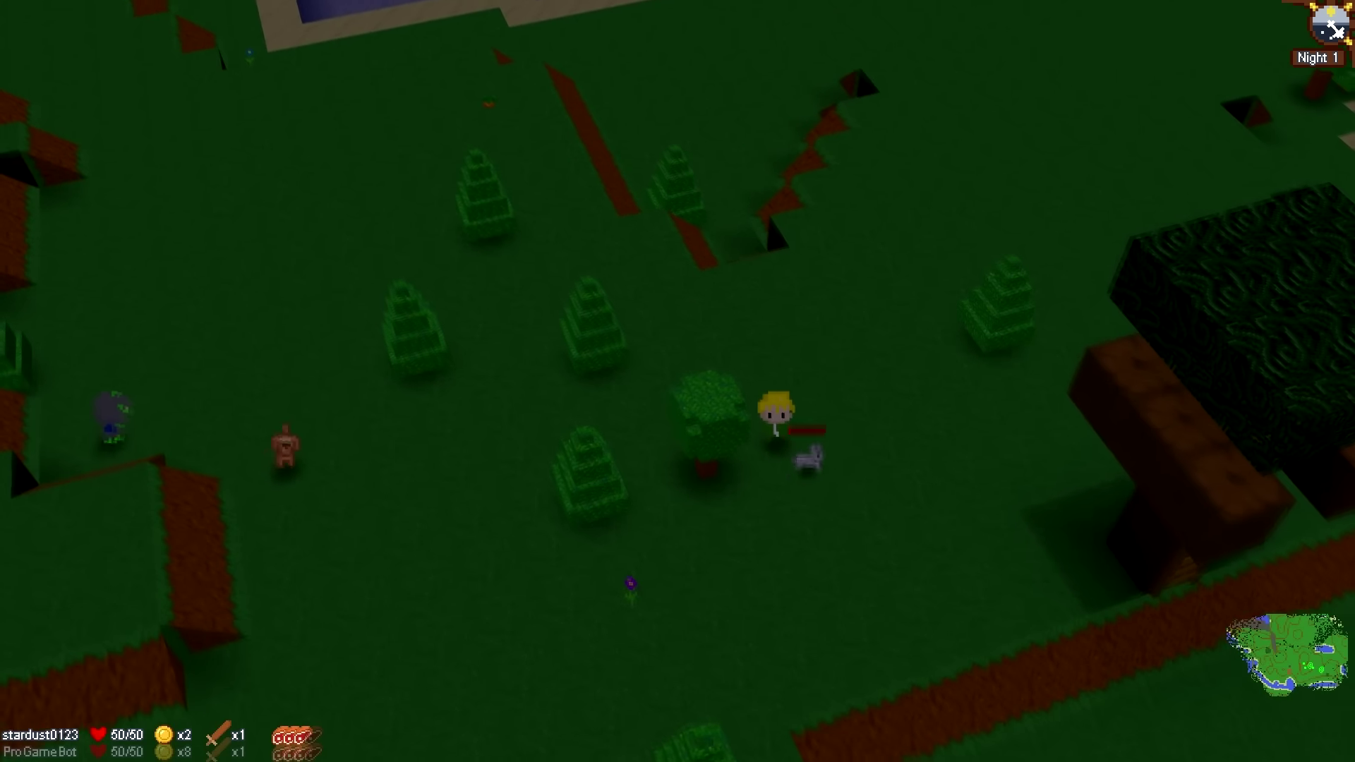
key(w)
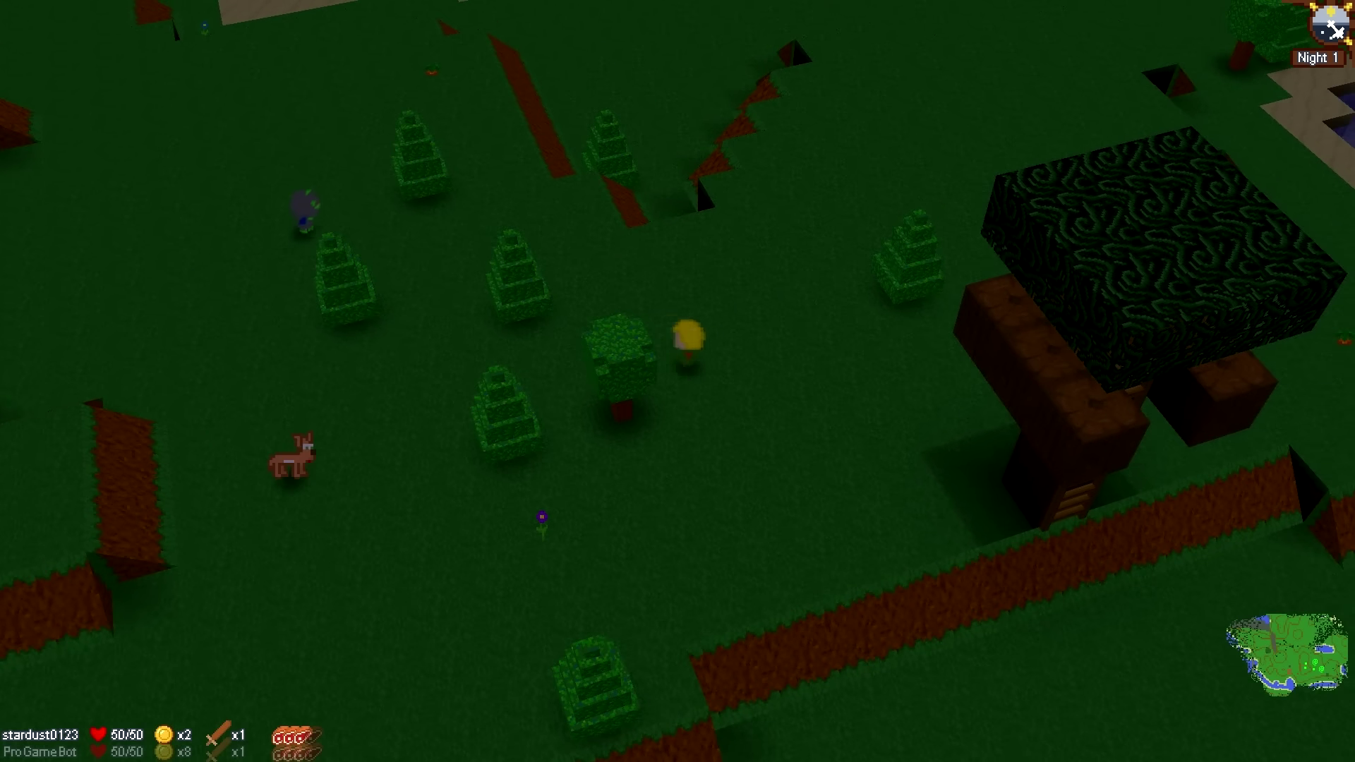
key(a)
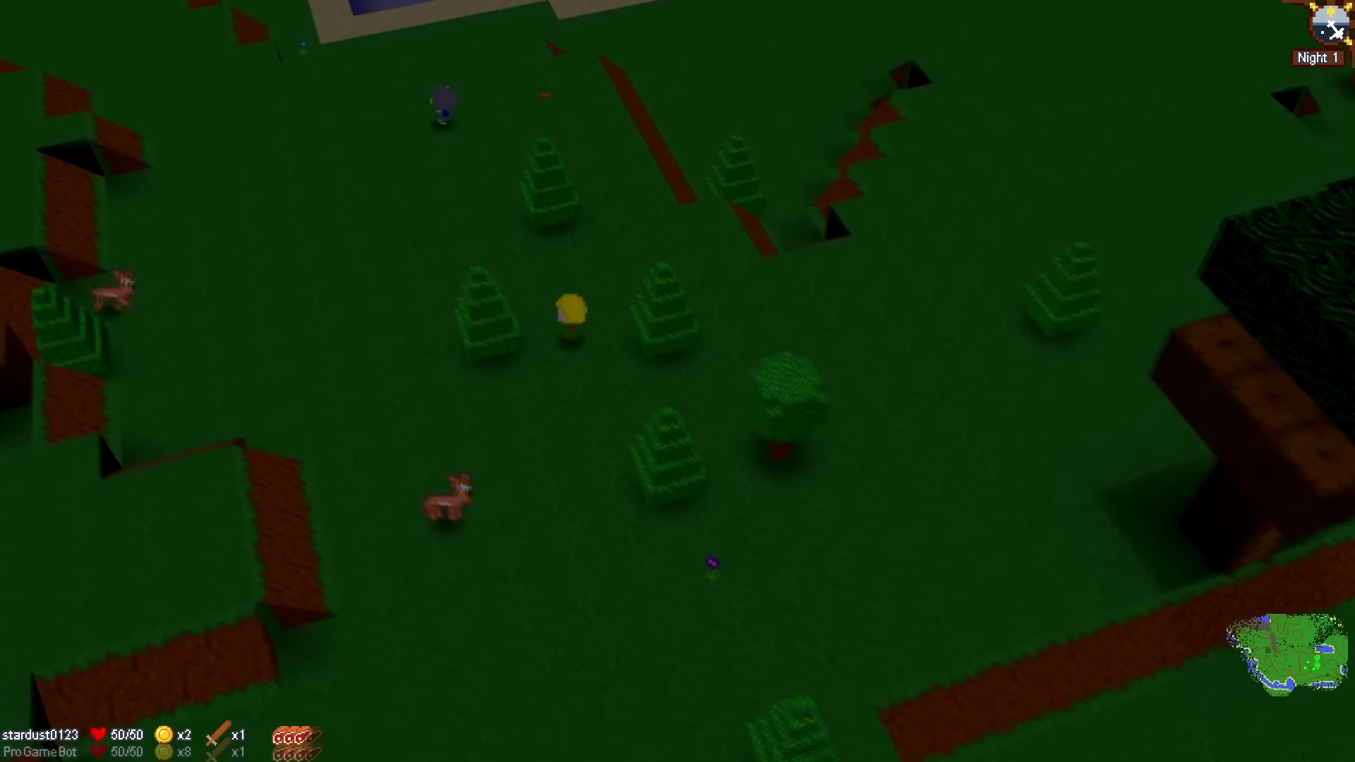
key(a)
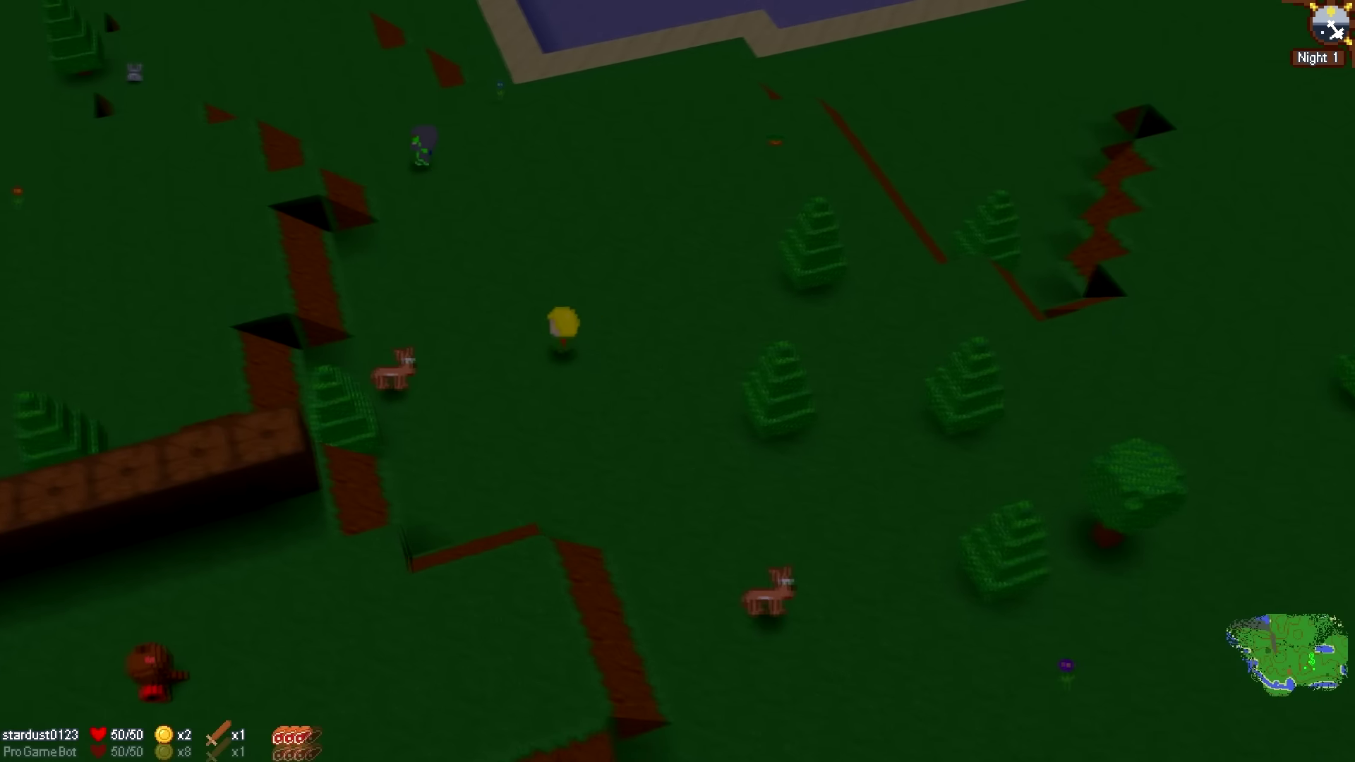
key(a)
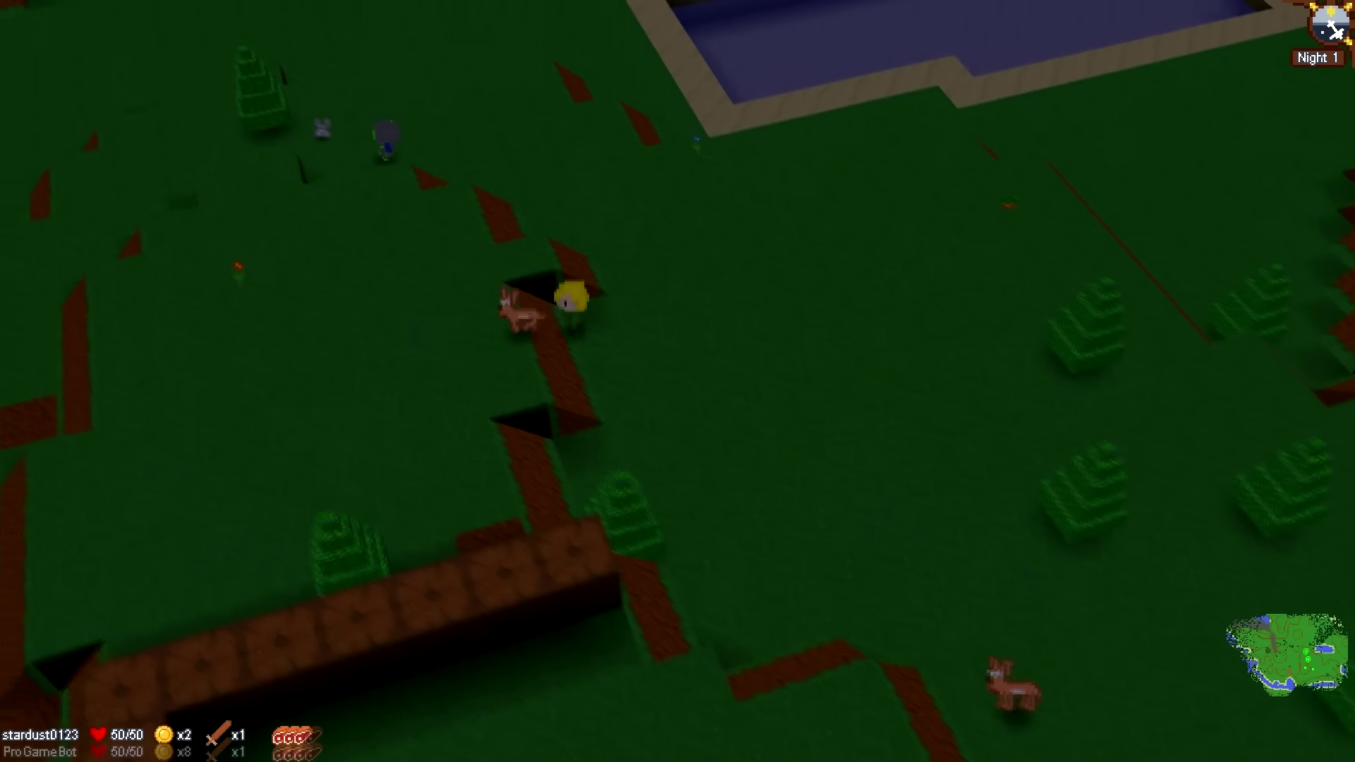
key(a)
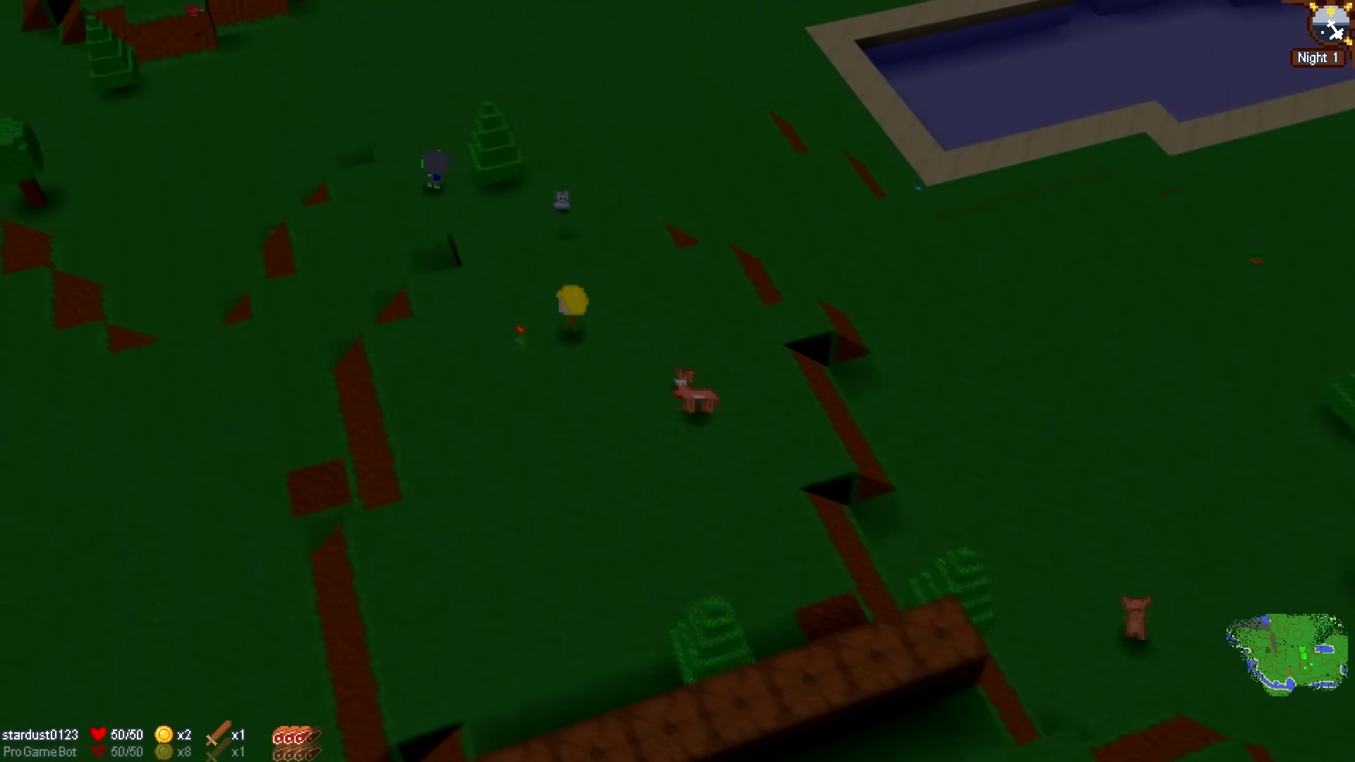
key(a)
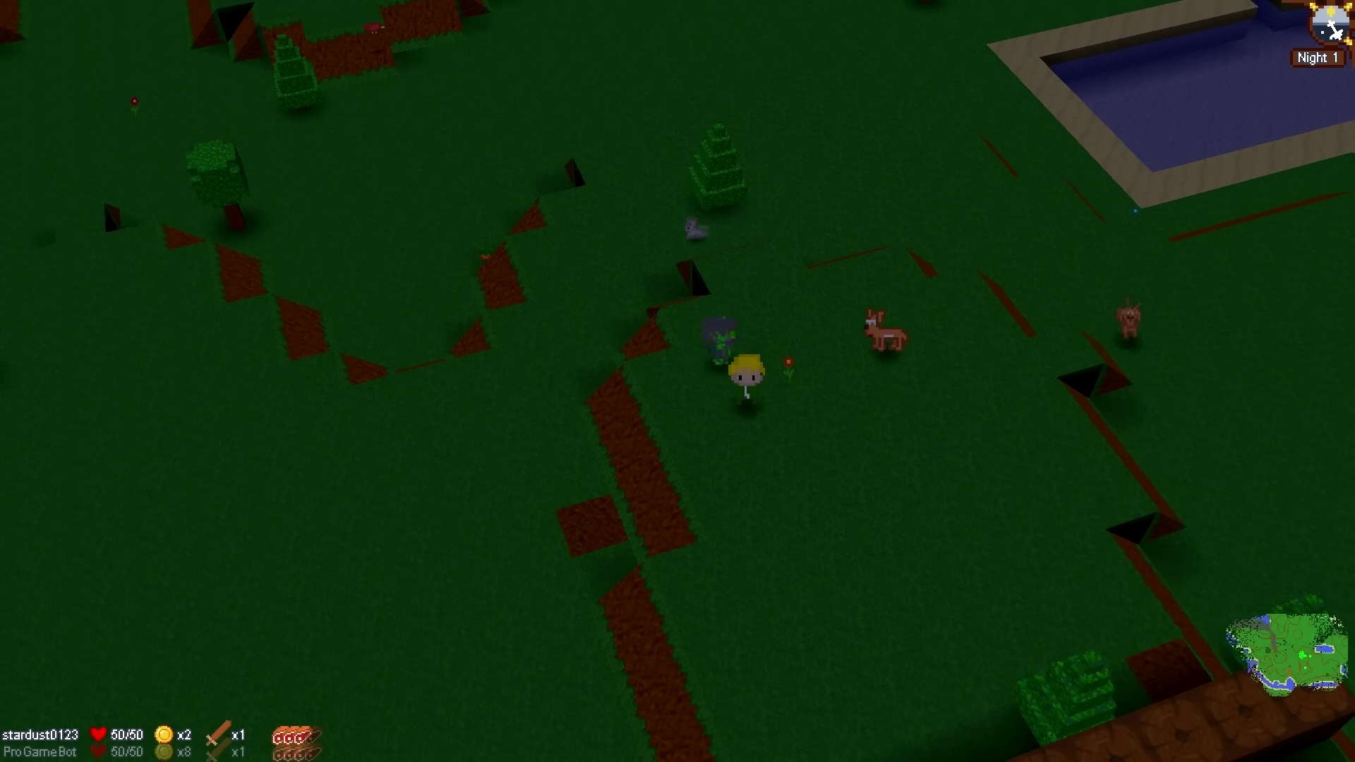
Step: Walk along the ledge to the teammate and kill the nearby enemy for coins
key(d)
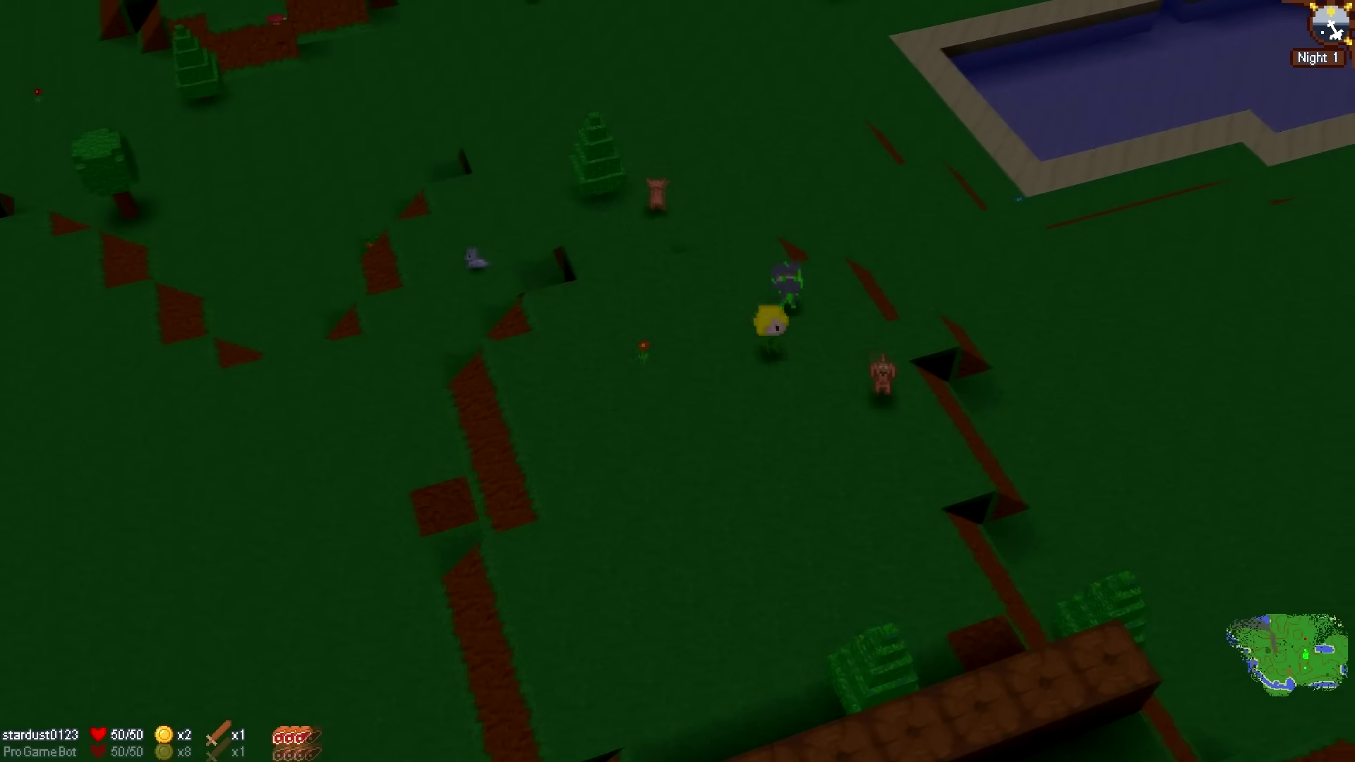
key(d)
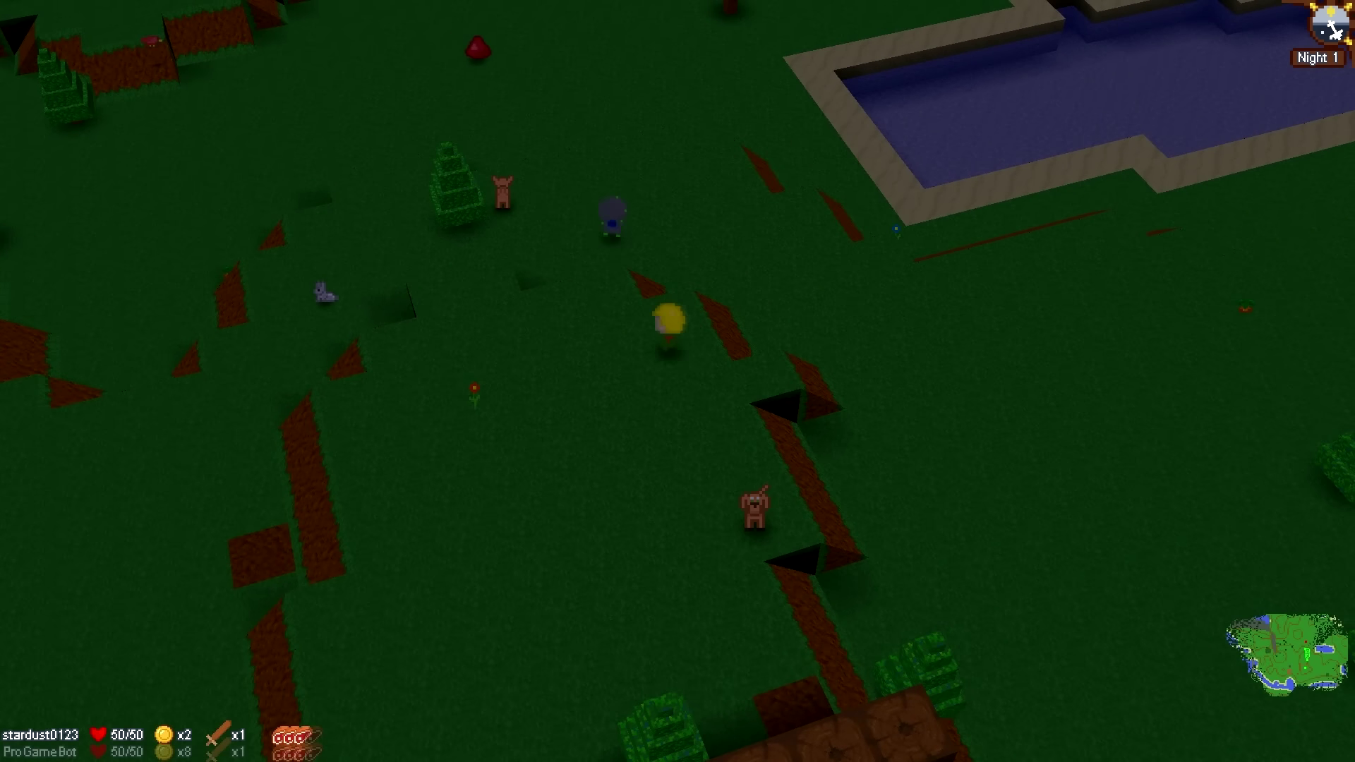
key(w)
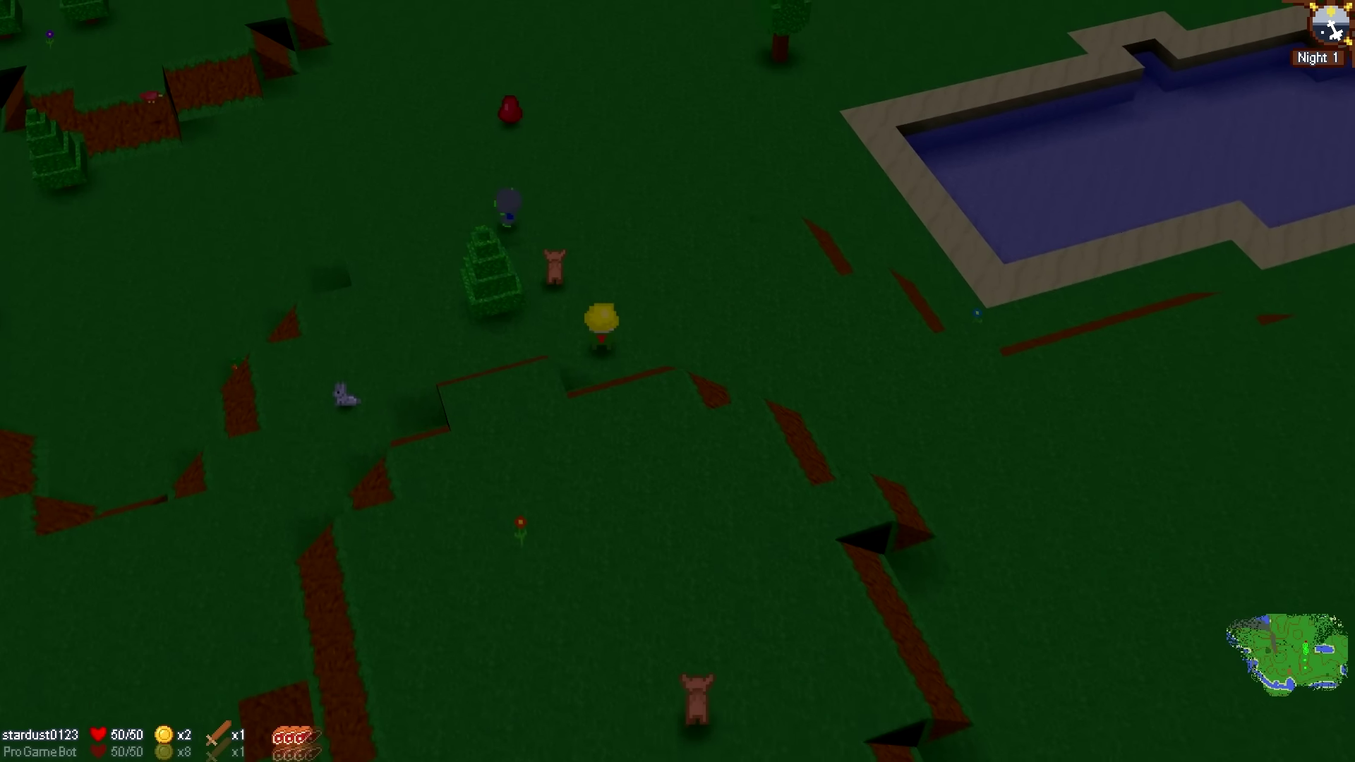
key(w)
key(a)
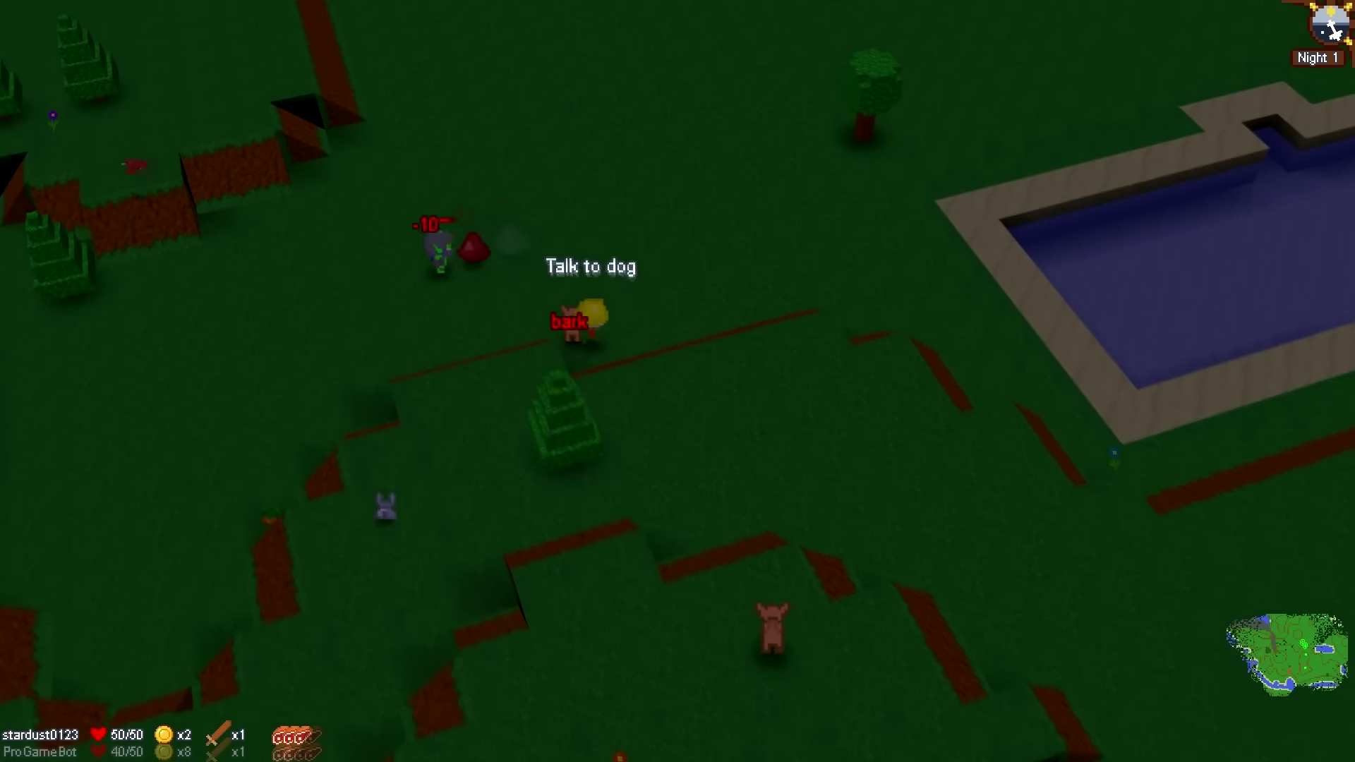
key(w)
key(a)
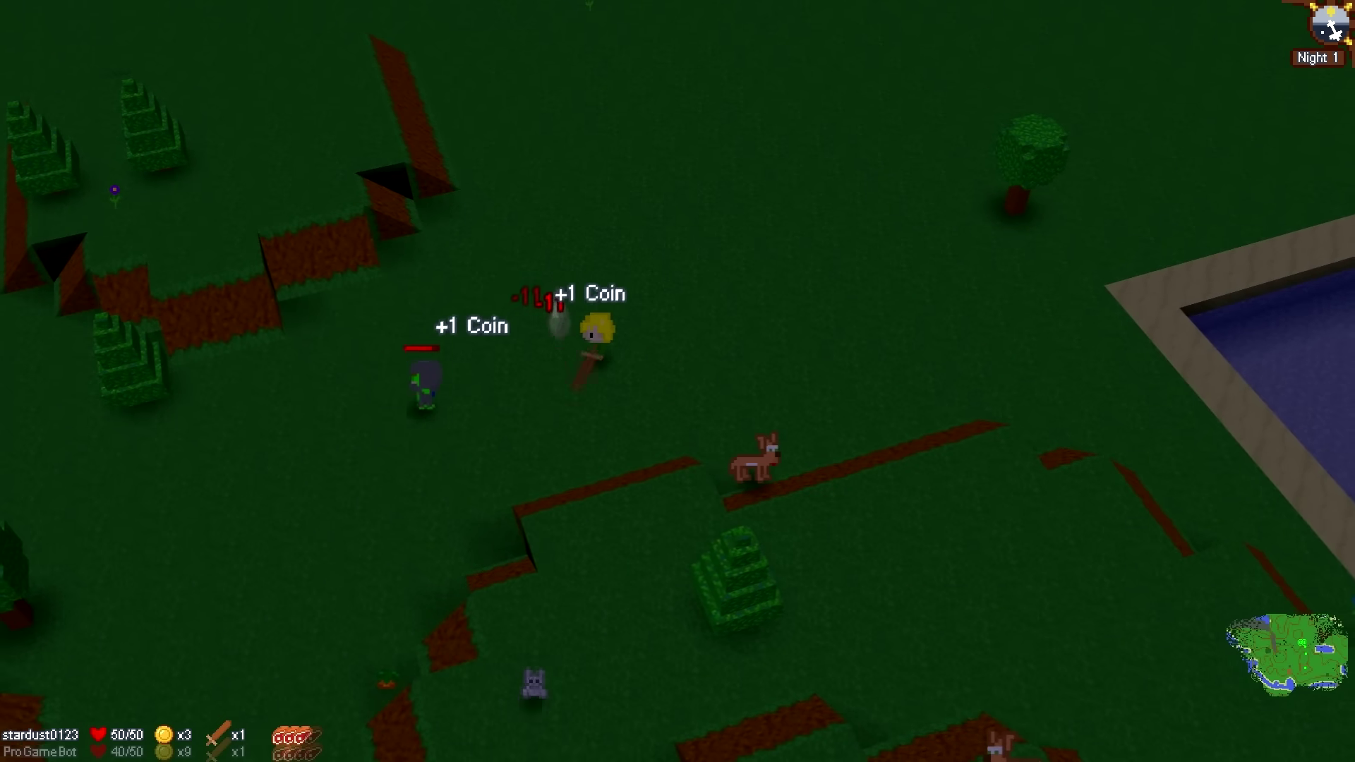
Step: Walk southeast near the pond toward the deer, then back west along the ledge
key(d)
key(s)
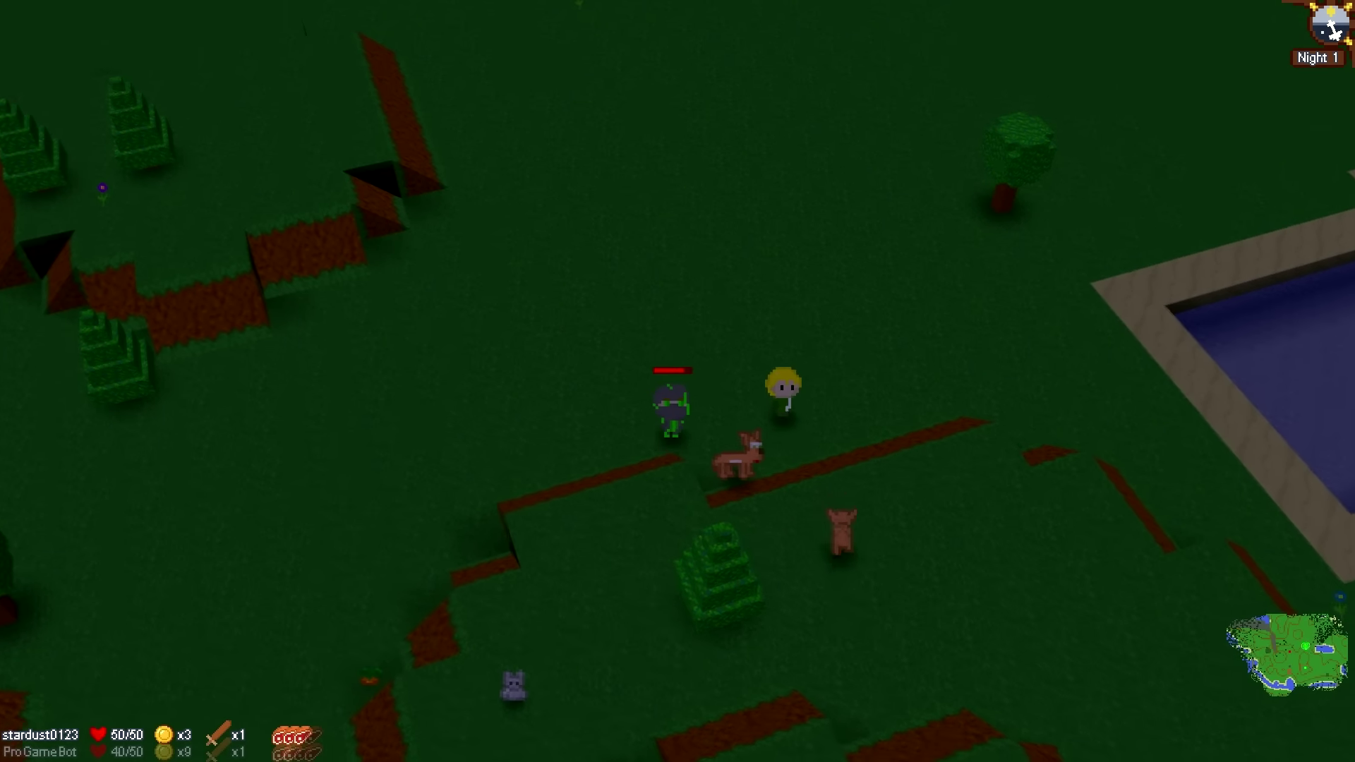
key(d)
key(s)
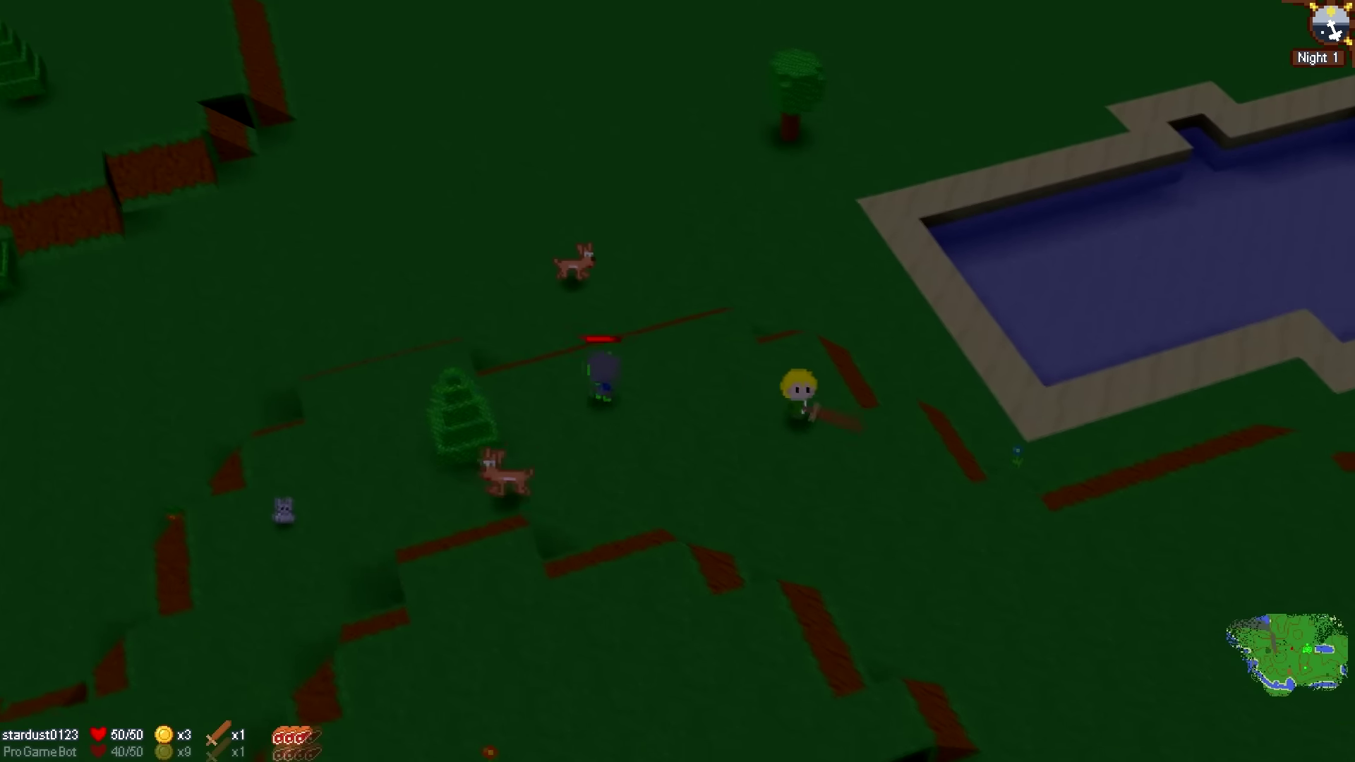
key(a)
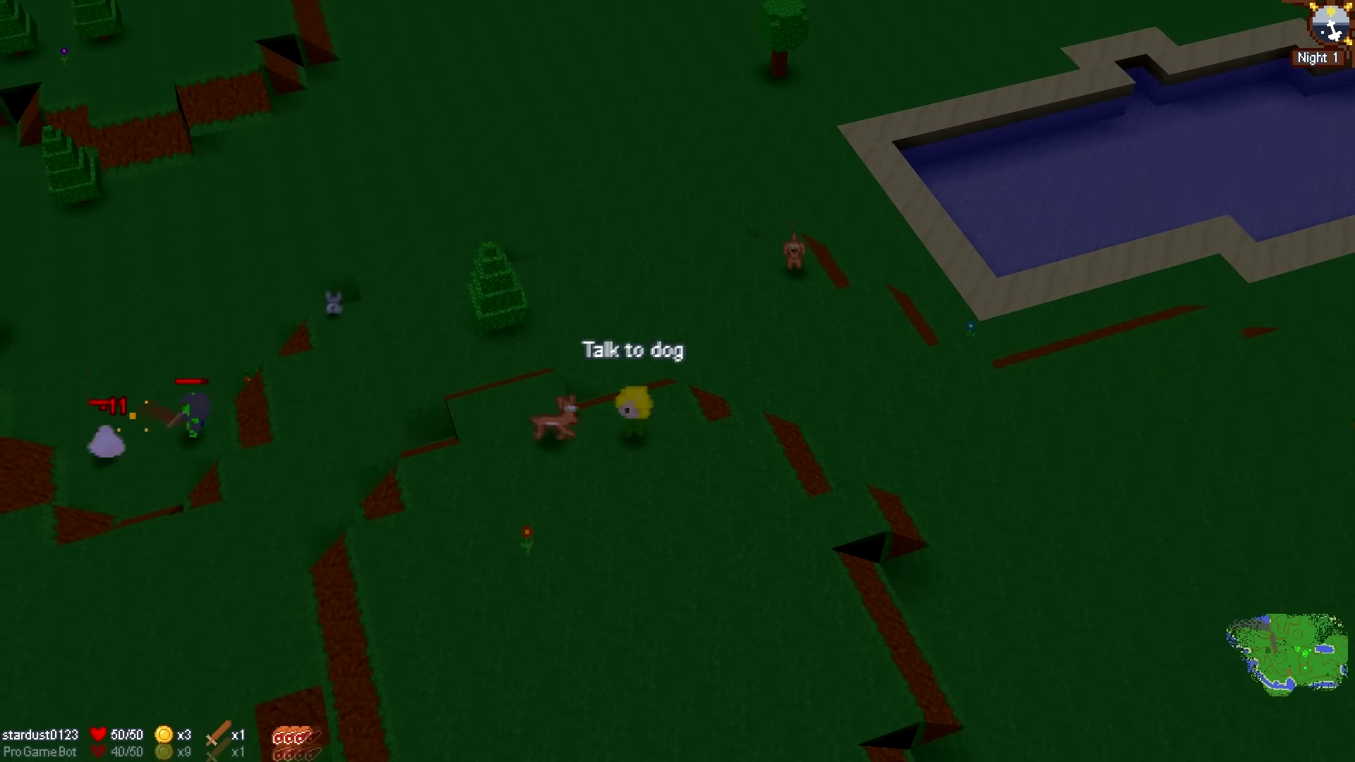
key(a)
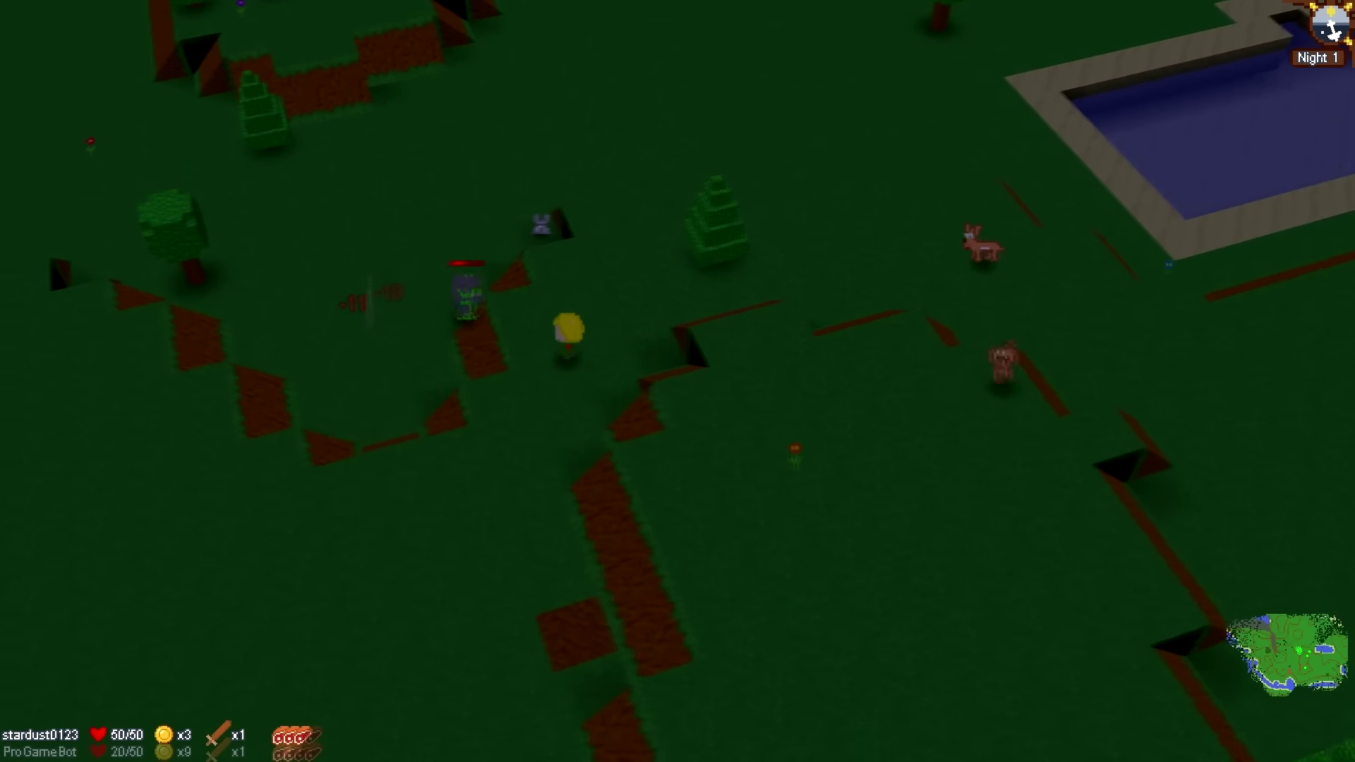
key(a)
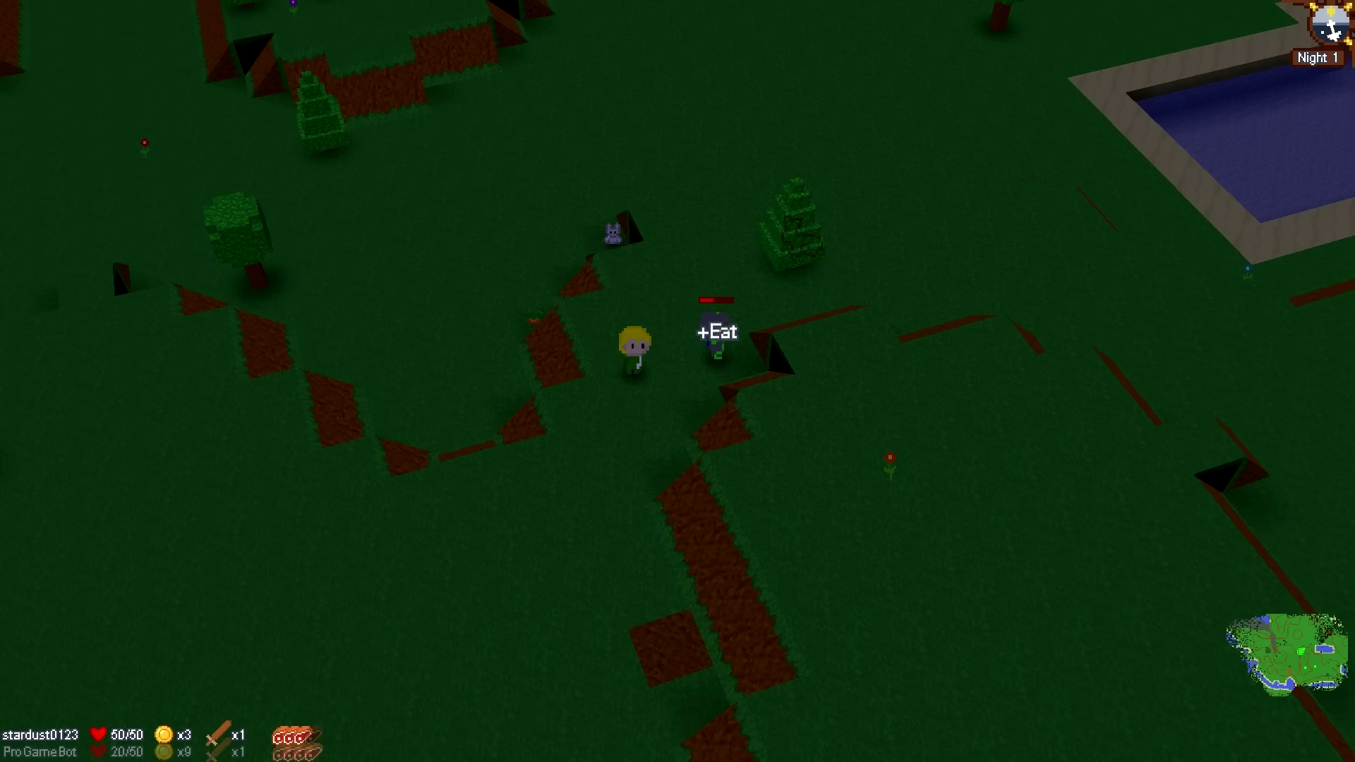
Step: Walk to the fort's wall corner toward the red creature inside, then east along the ledge
key(d)
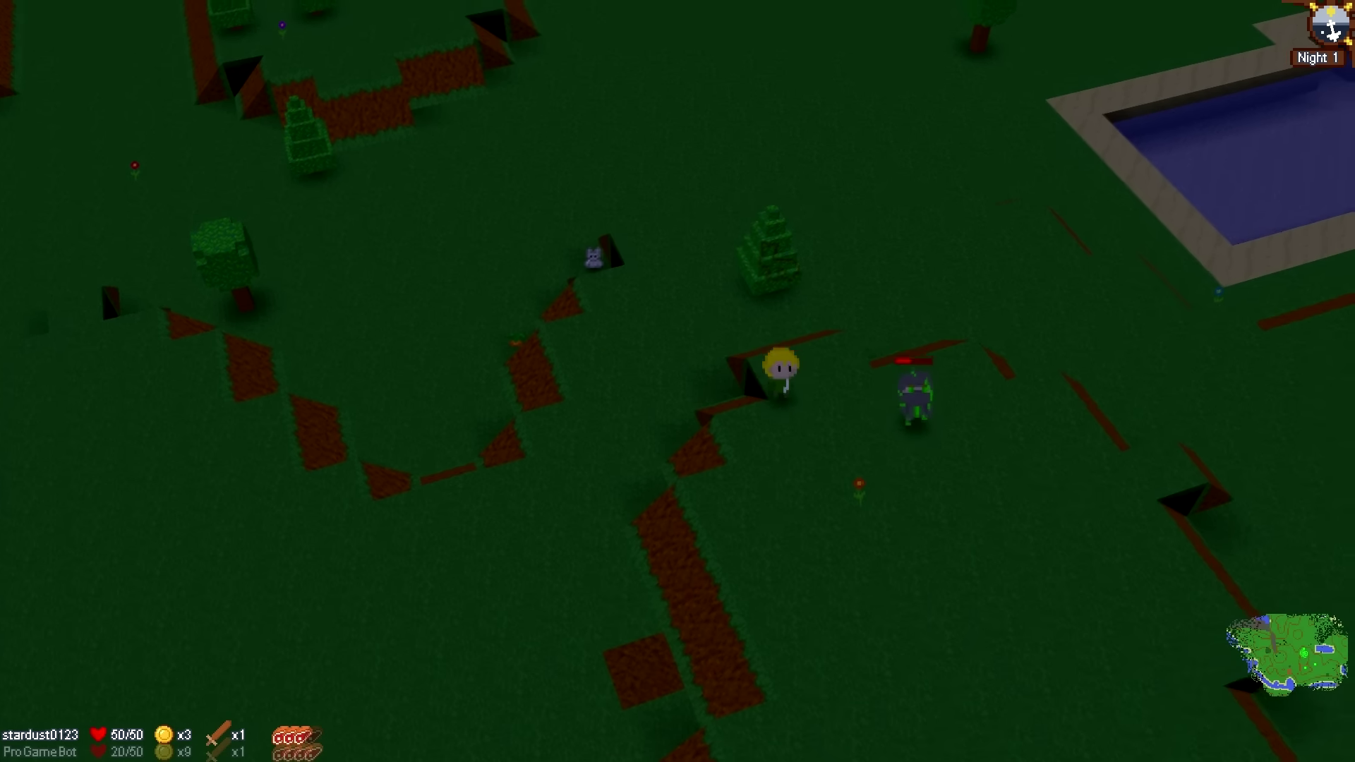
key(d)
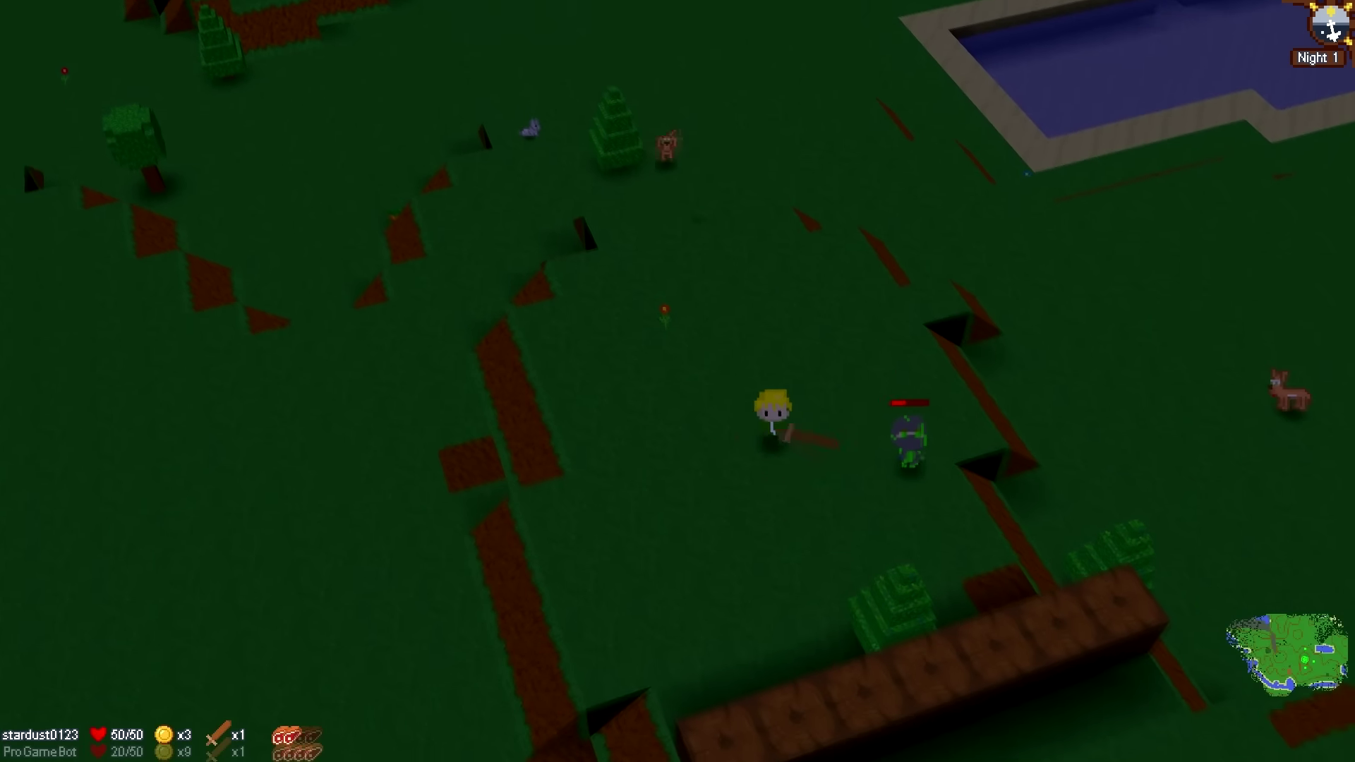
key(d)
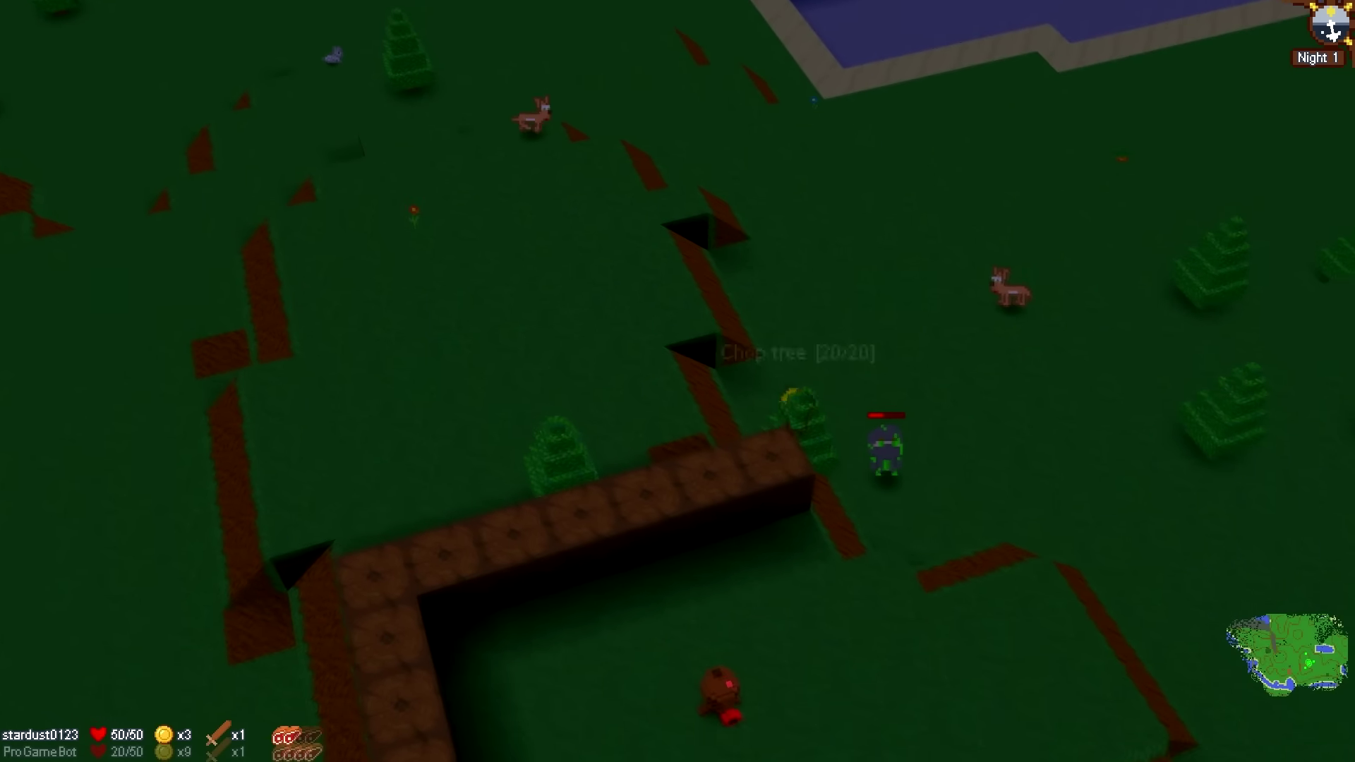
key(s)
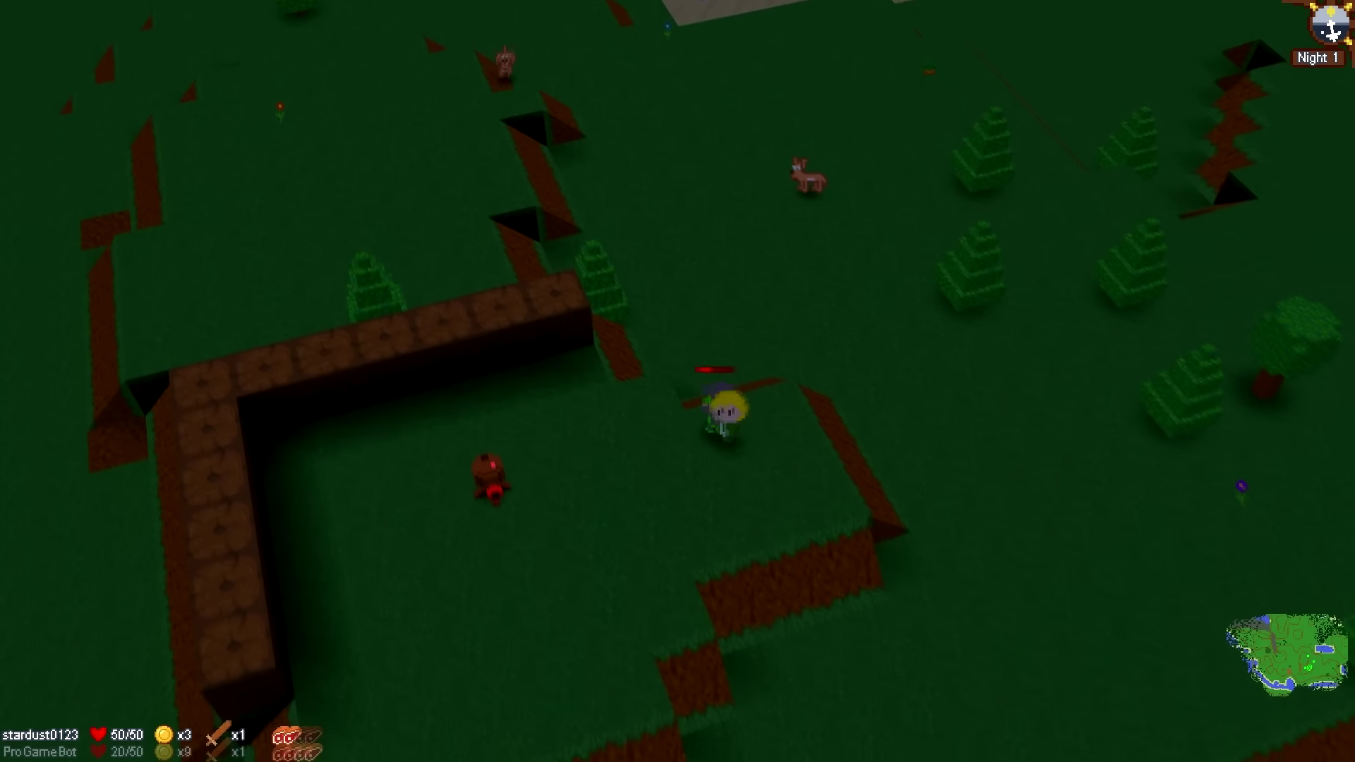
key(a)
key(s)
key(s)
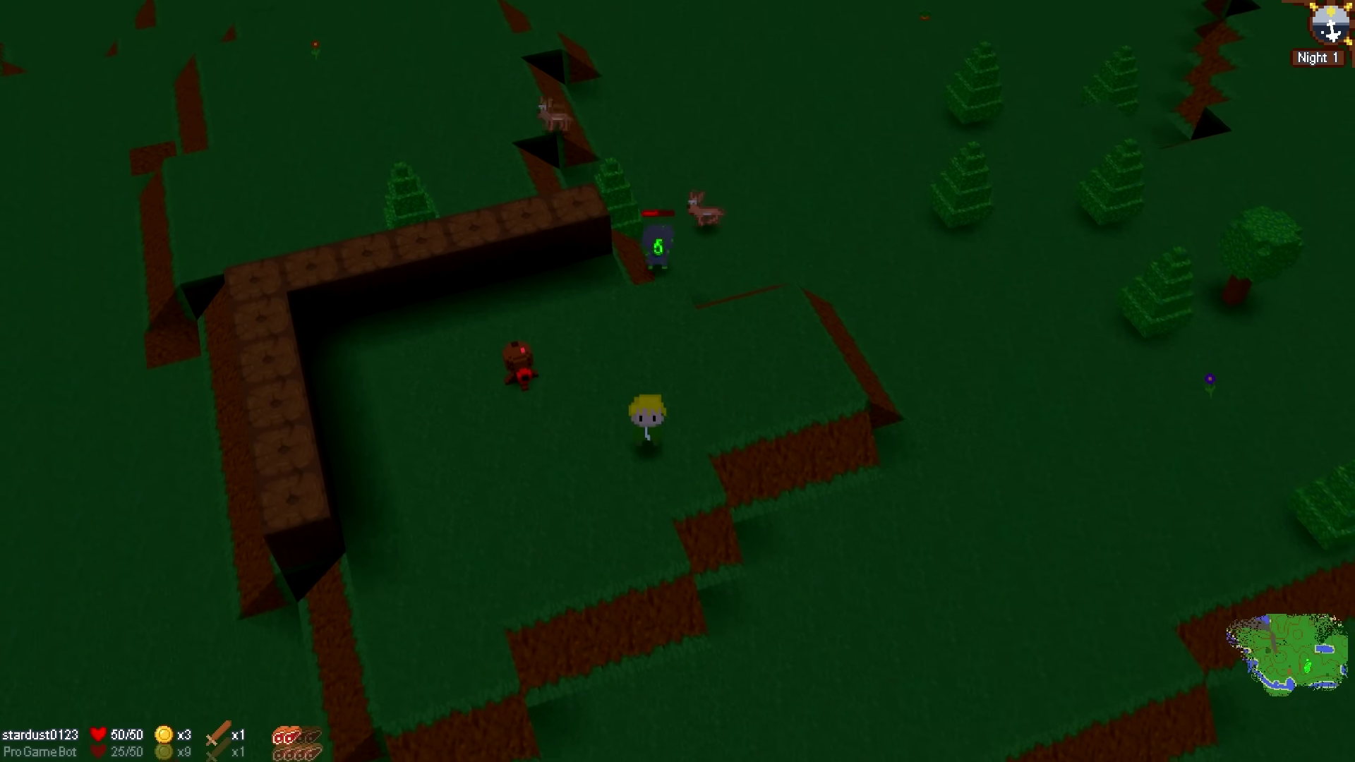
key(d)
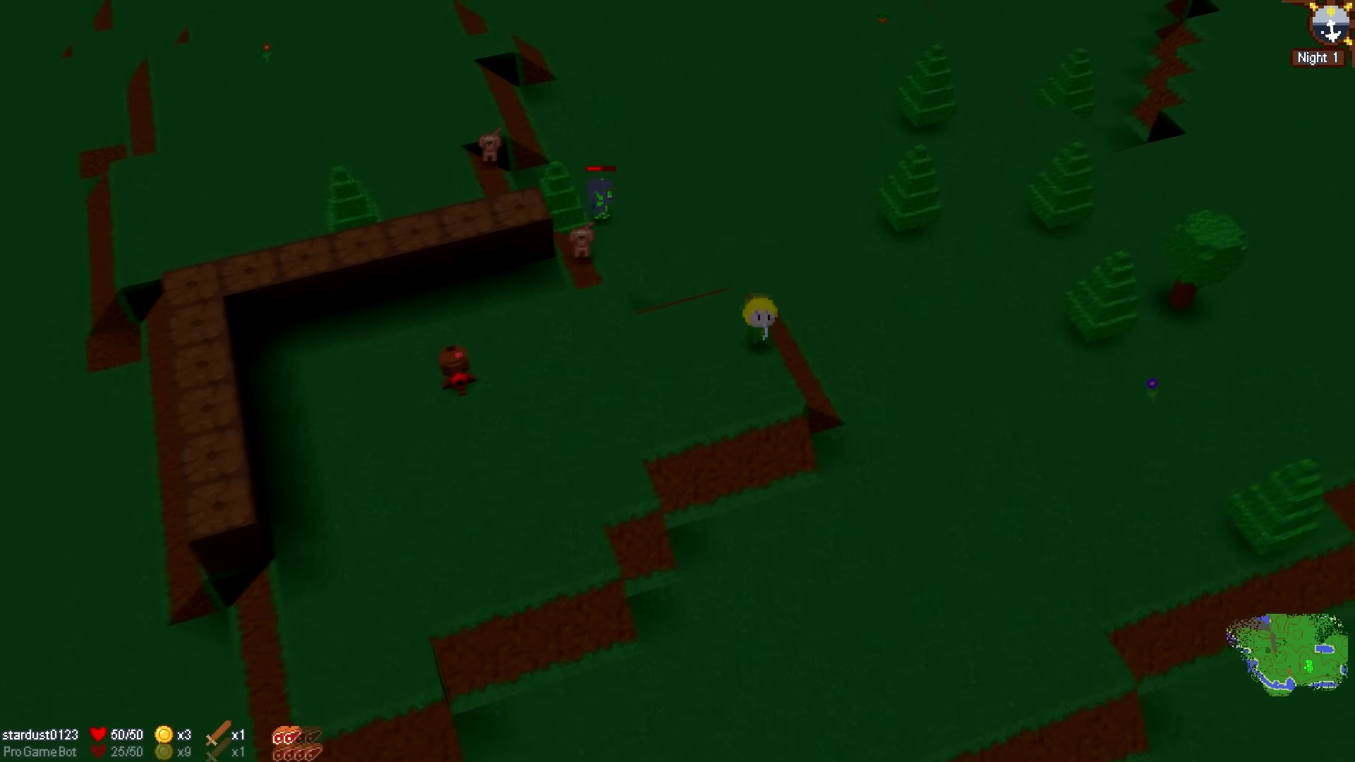
Step: Walk southwest past the fort down to the brick hut, then northwest across the grass
key(a)
key(s)
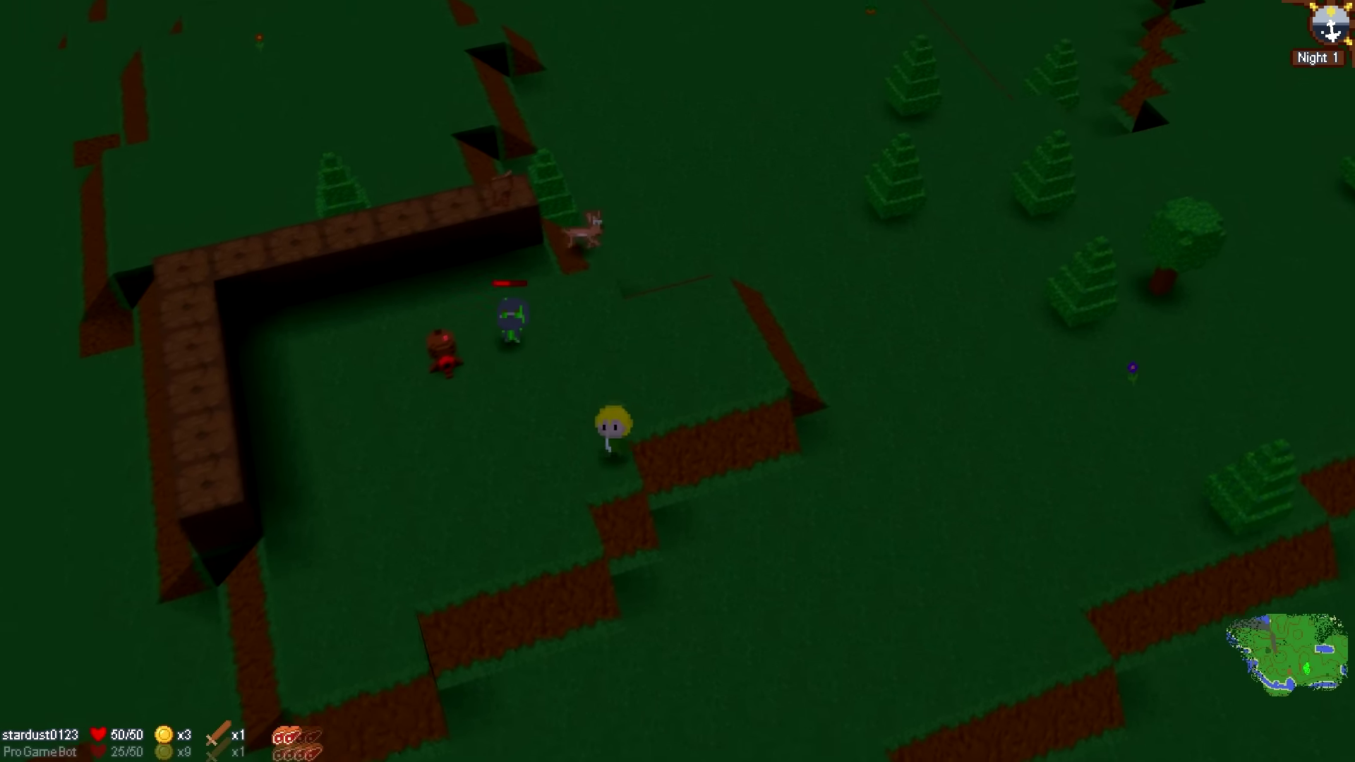
key(a)
key(s)
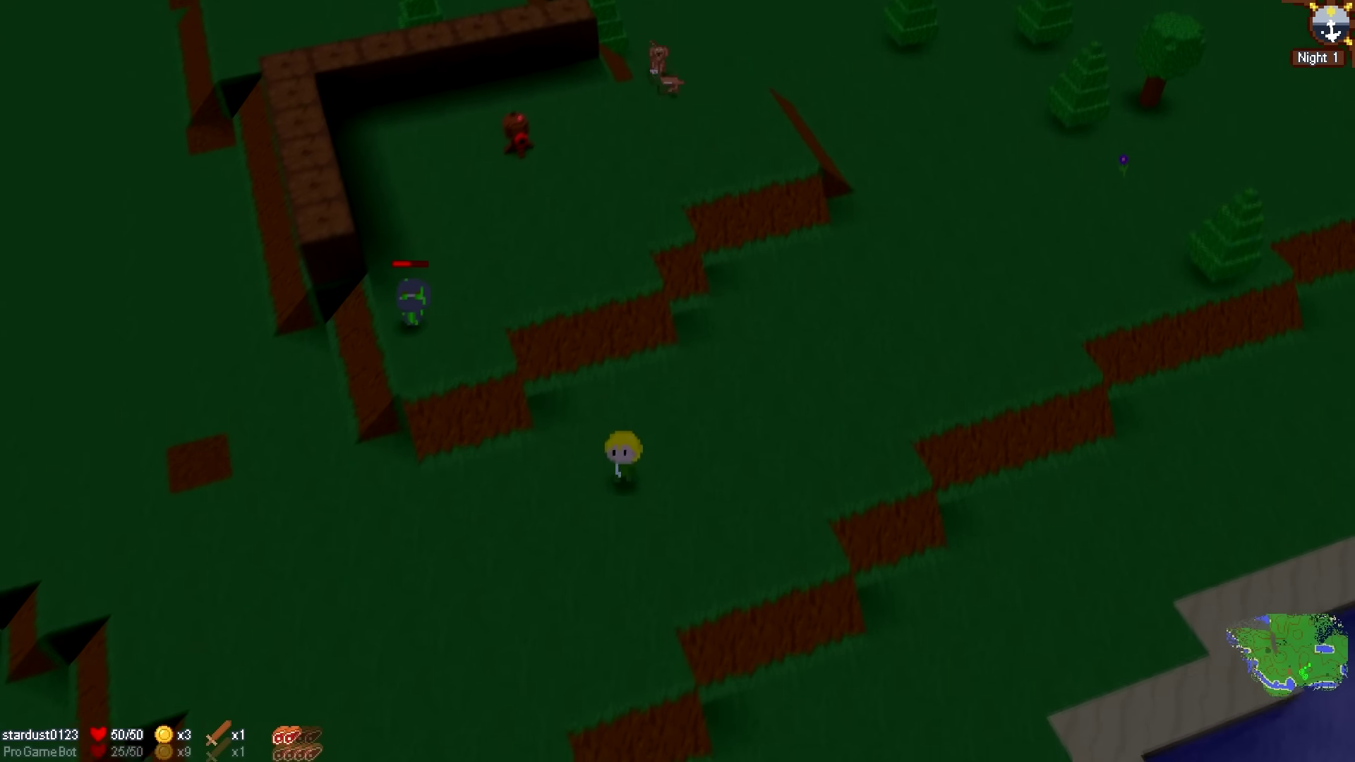
key(a)
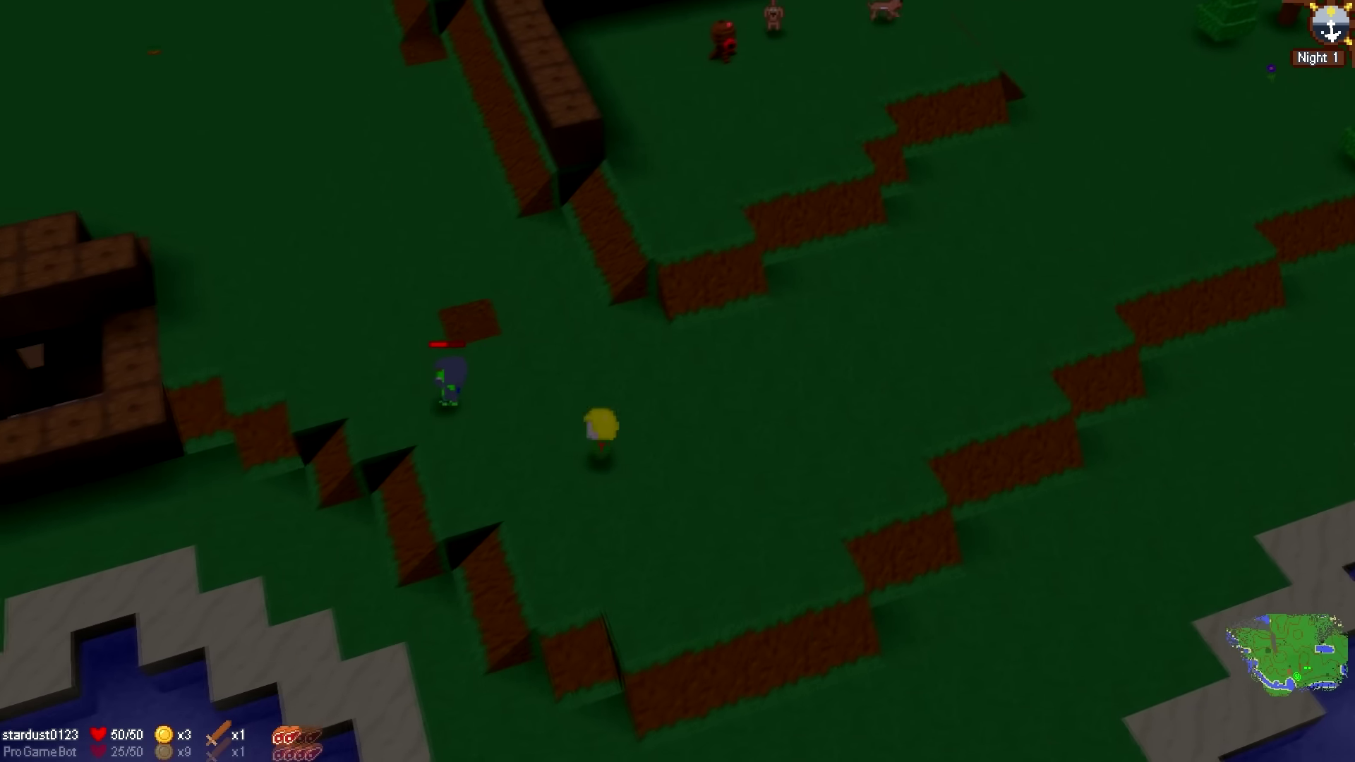
key(w)
key(a)
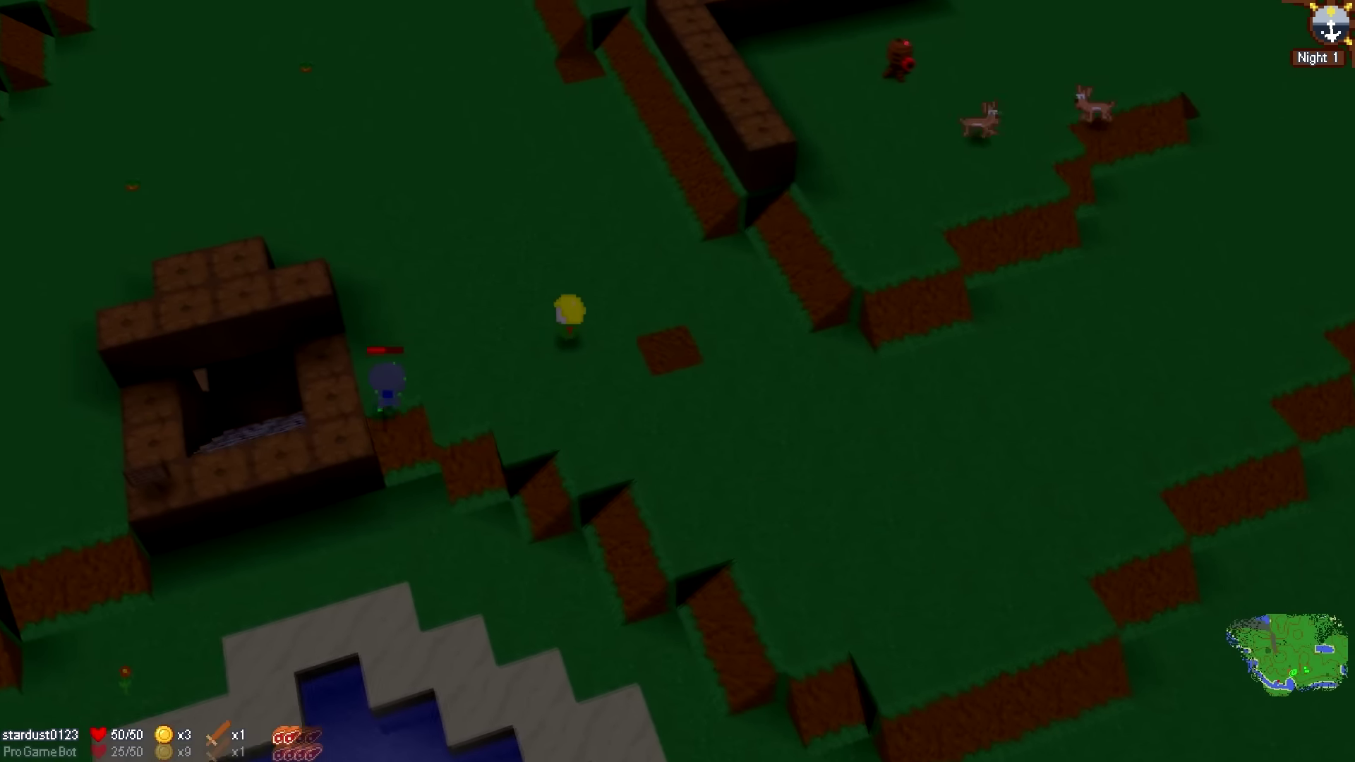
key(w)
key(a)
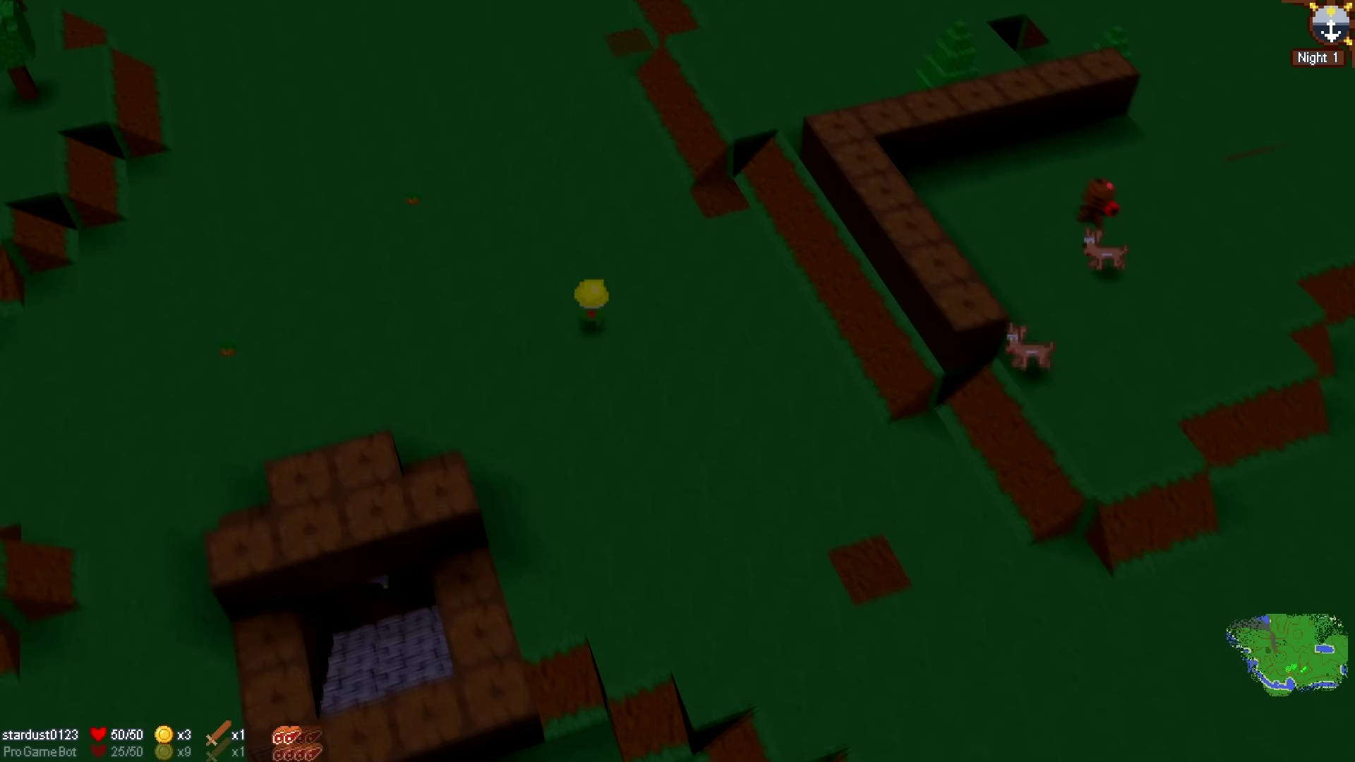
Step: Walk north along the wood wall onto the ledge by the flower, then back southwest
key(w)
key(d)
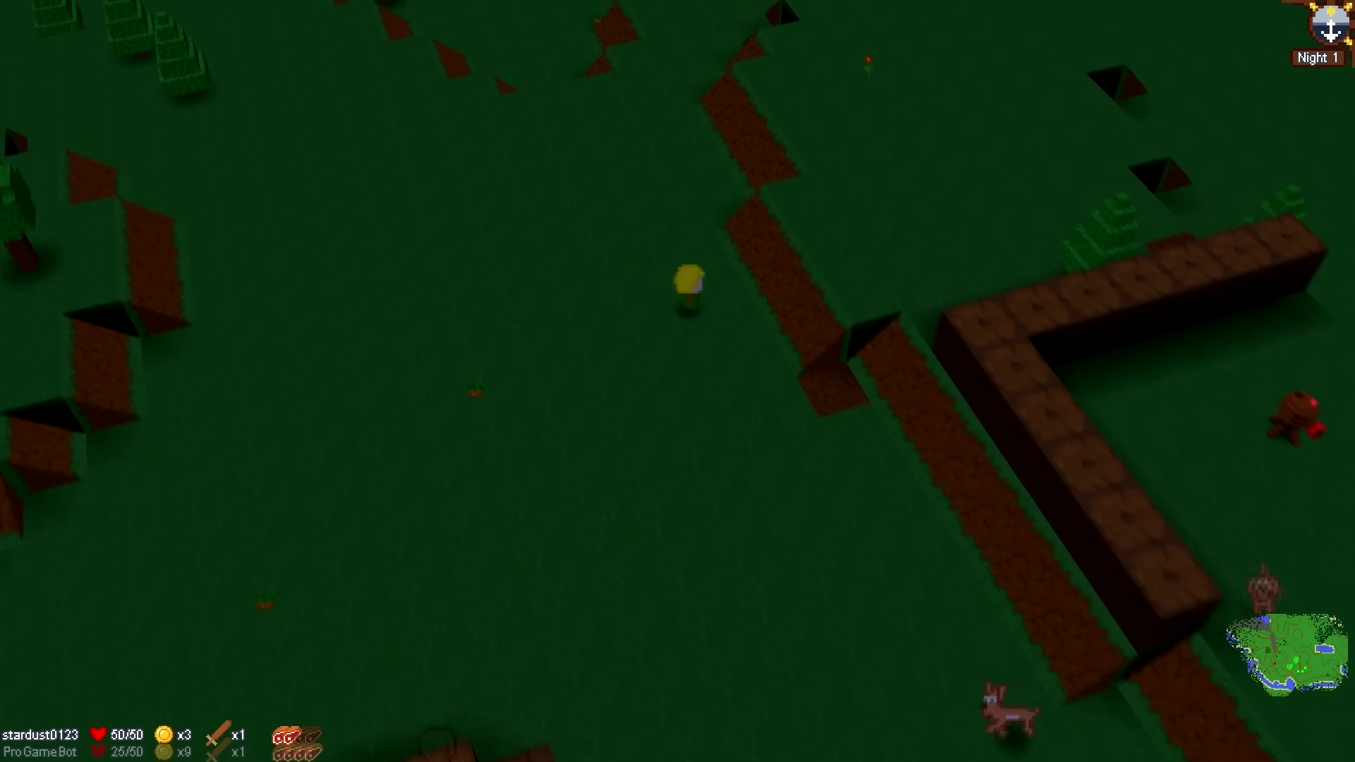
key(w)
key(d)
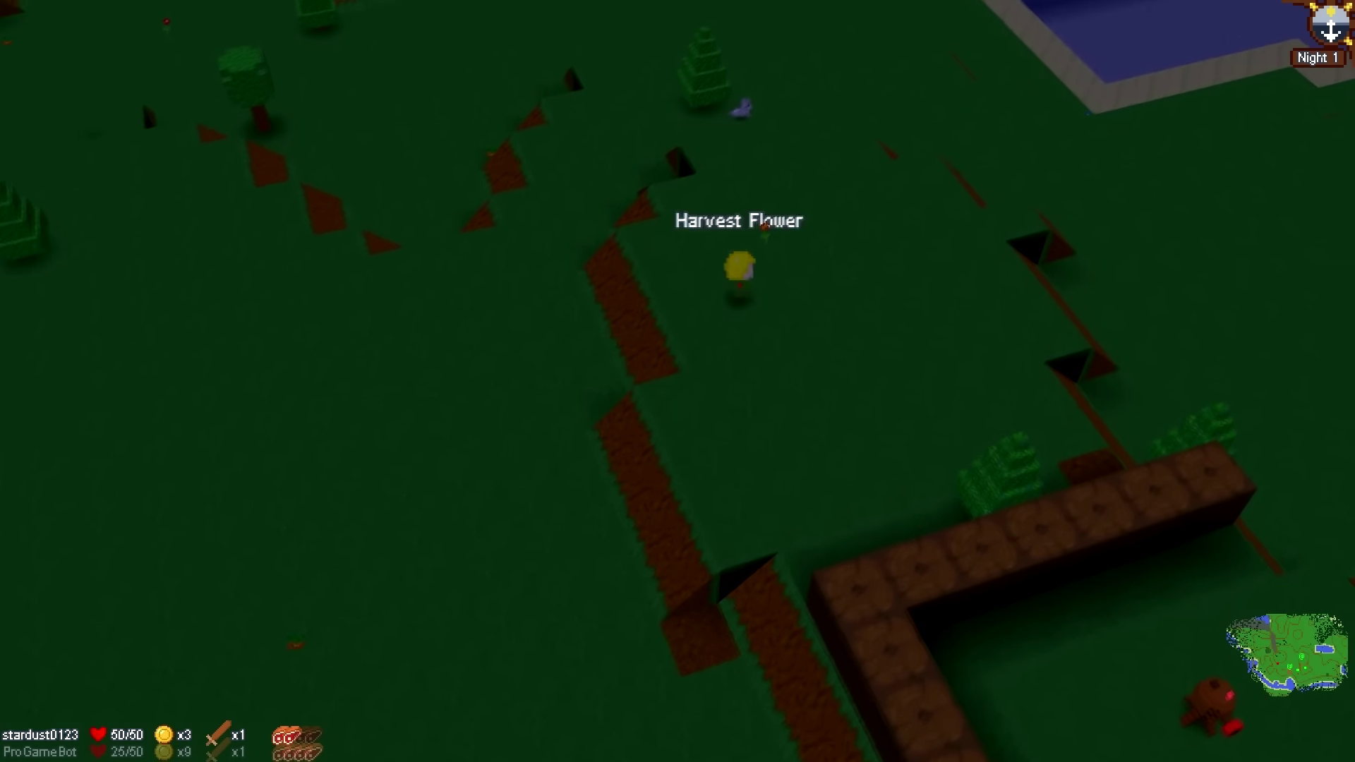
key(a)
key(s)
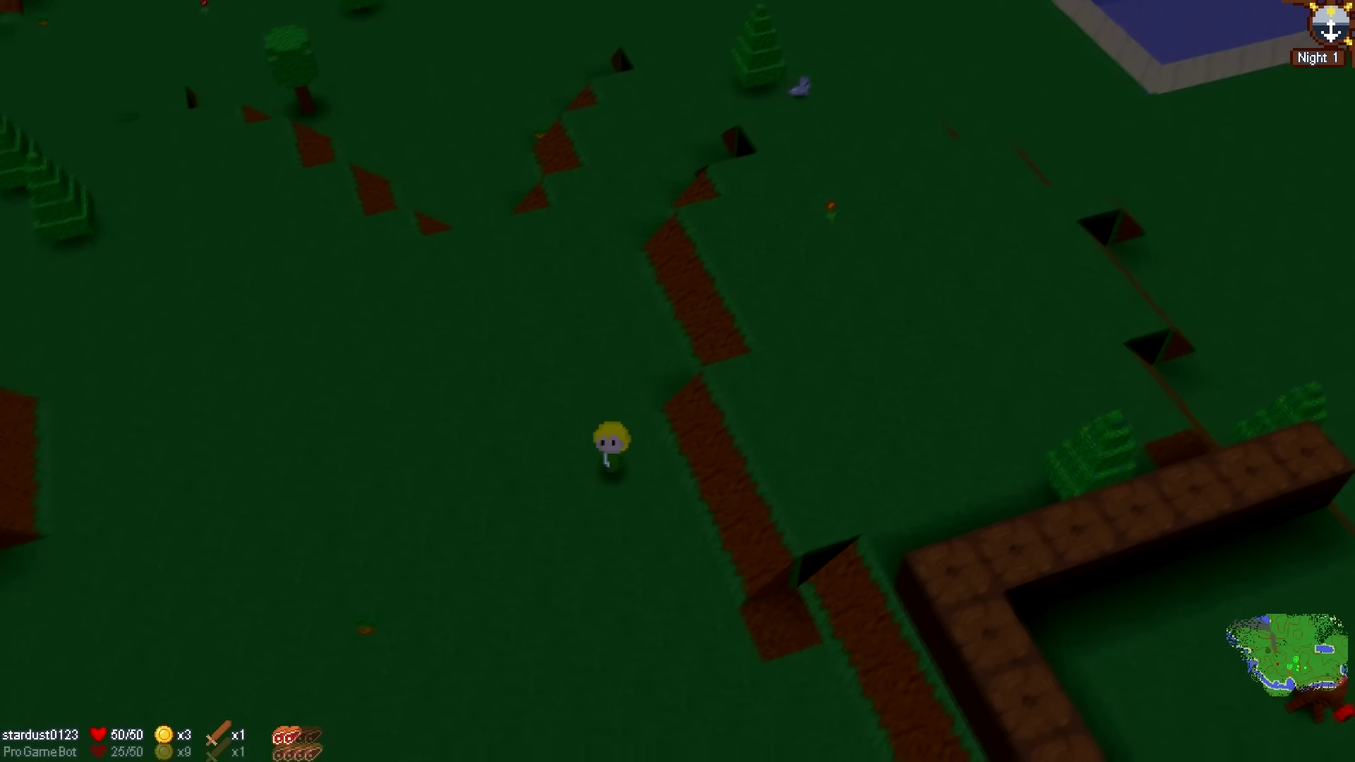
Step: Walk down-left across the grass to the brick pit and the zombie beside it
key(a)
key(s)
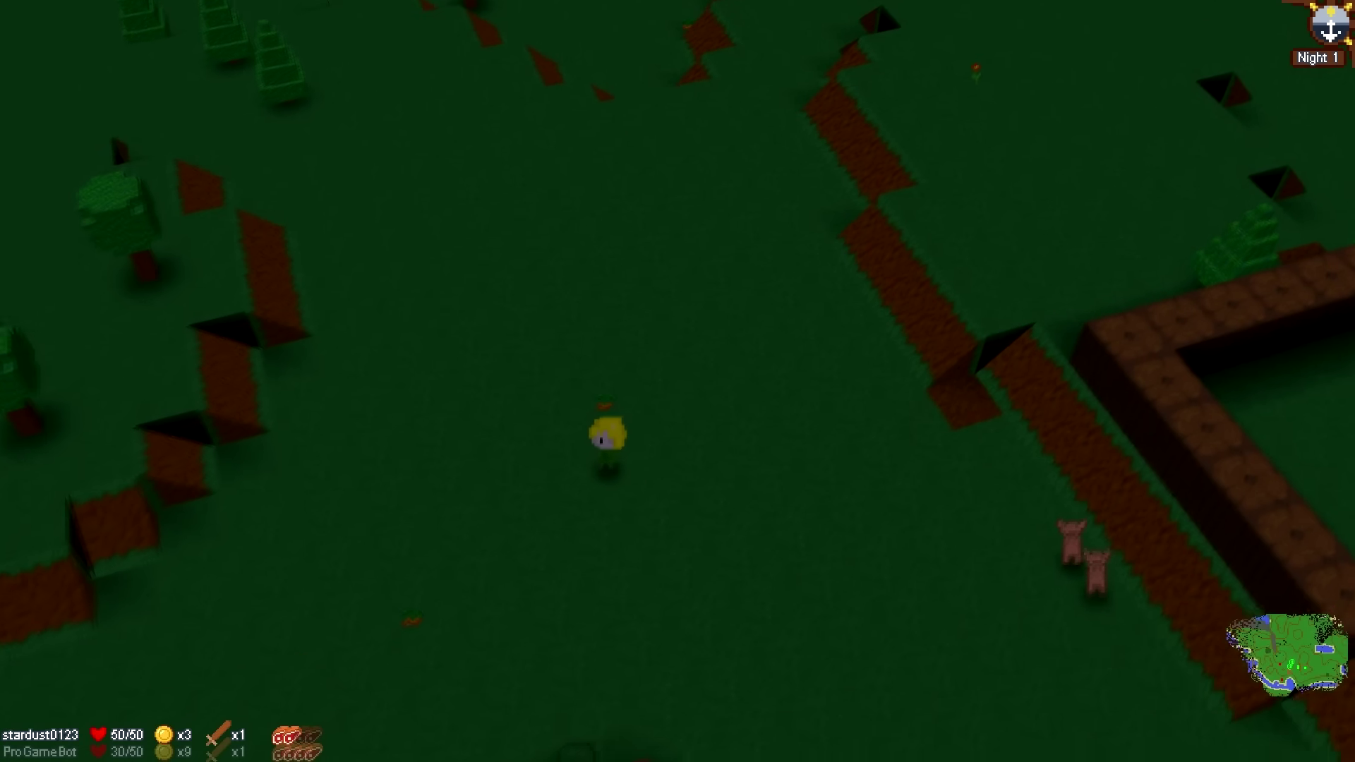
key(a)
key(s)
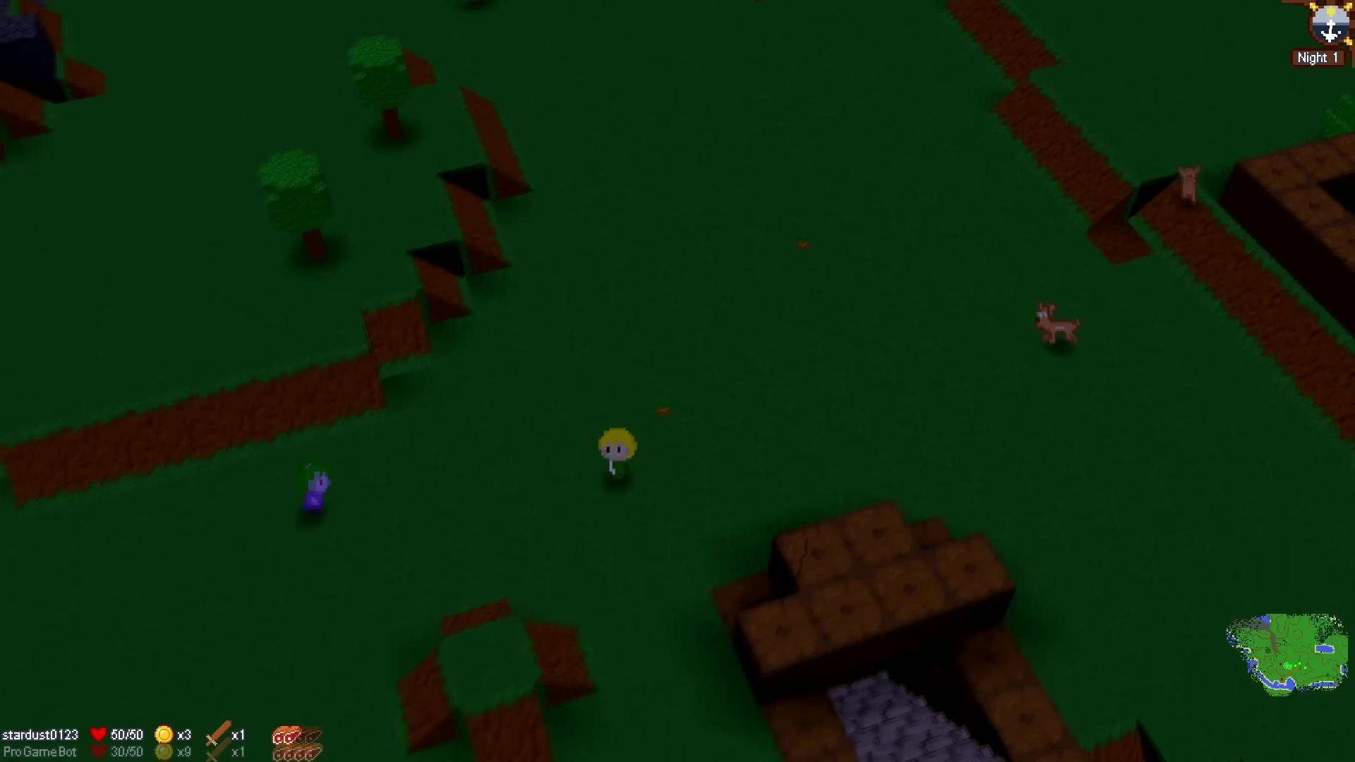
key(a)
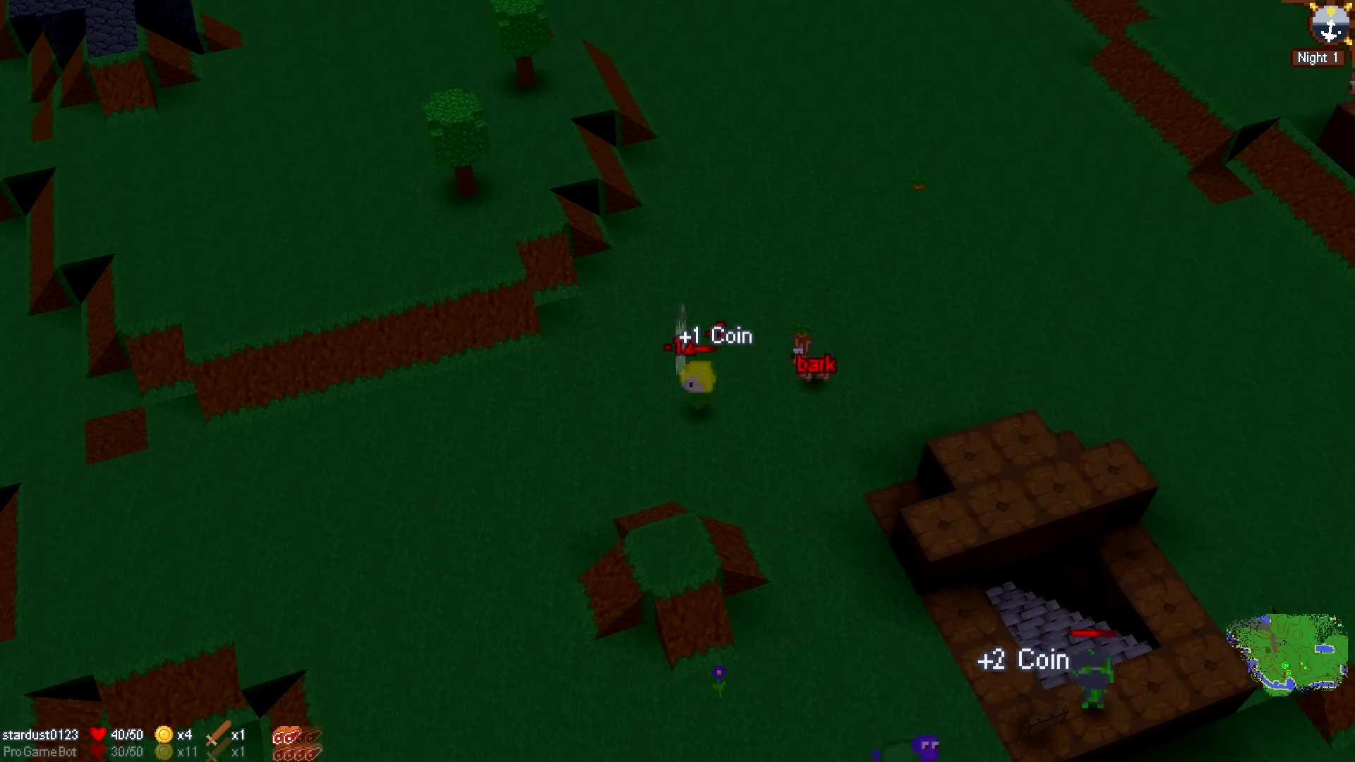
Step: Move into the brick pit to fight the zombies, then step out downward
key(s)
key(d)
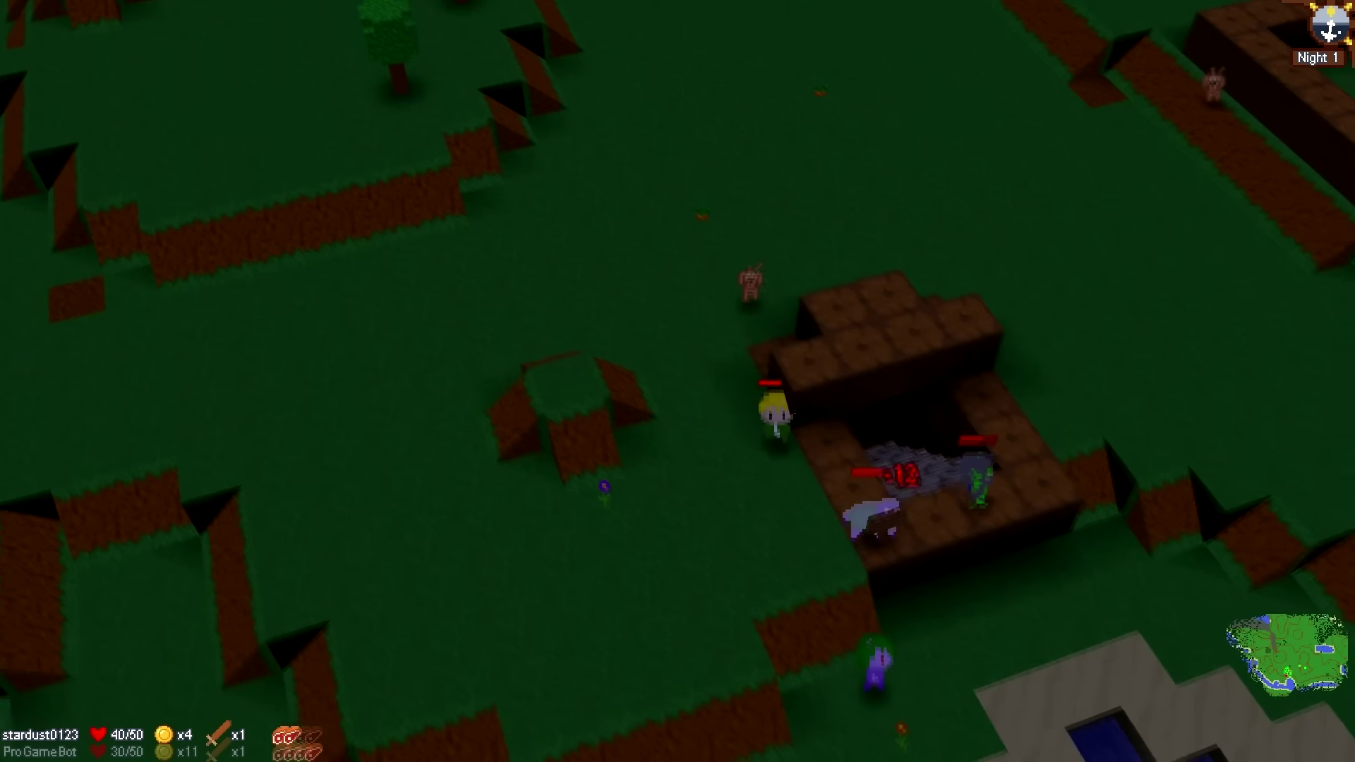
key(d)
key(s)
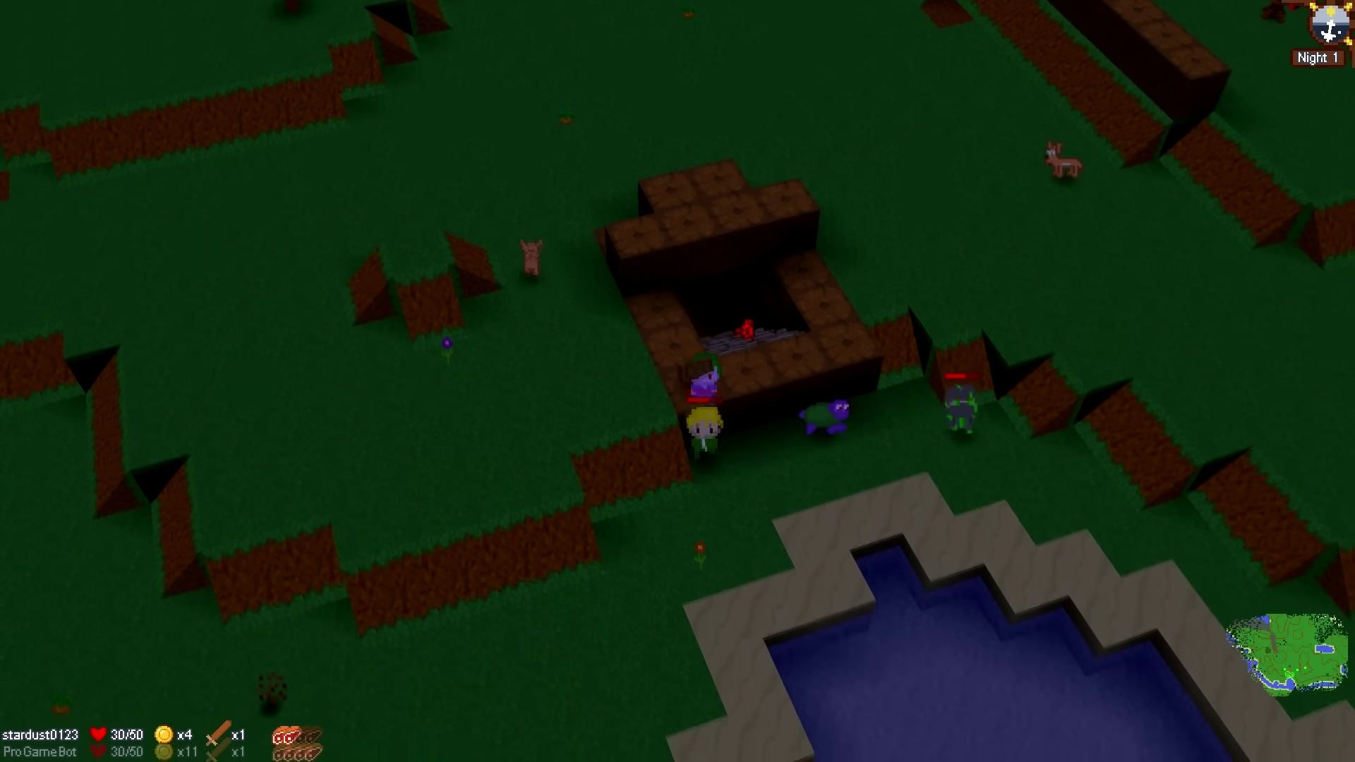
key(s)
Step: Chase the zombie rightward along the brick structure, then walk up-right away from the pit
key(d)
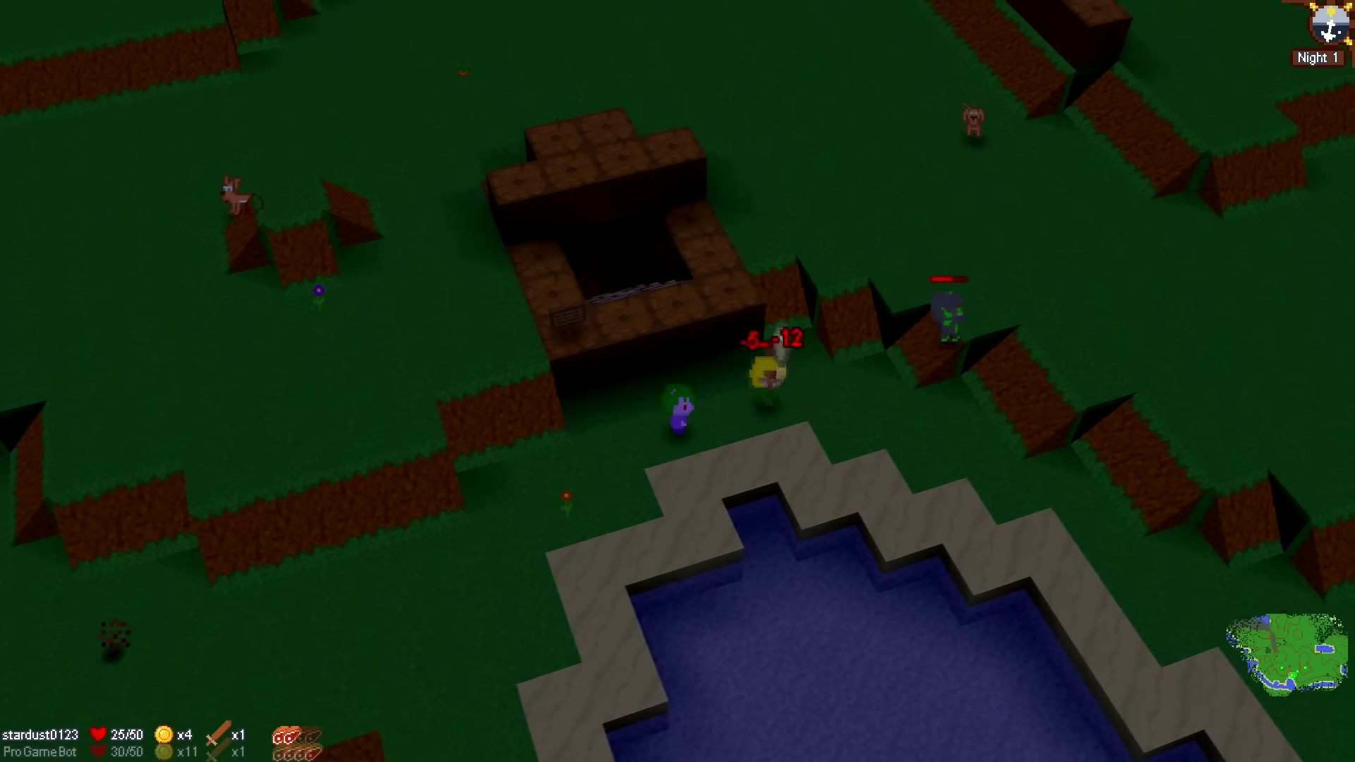
key(d)
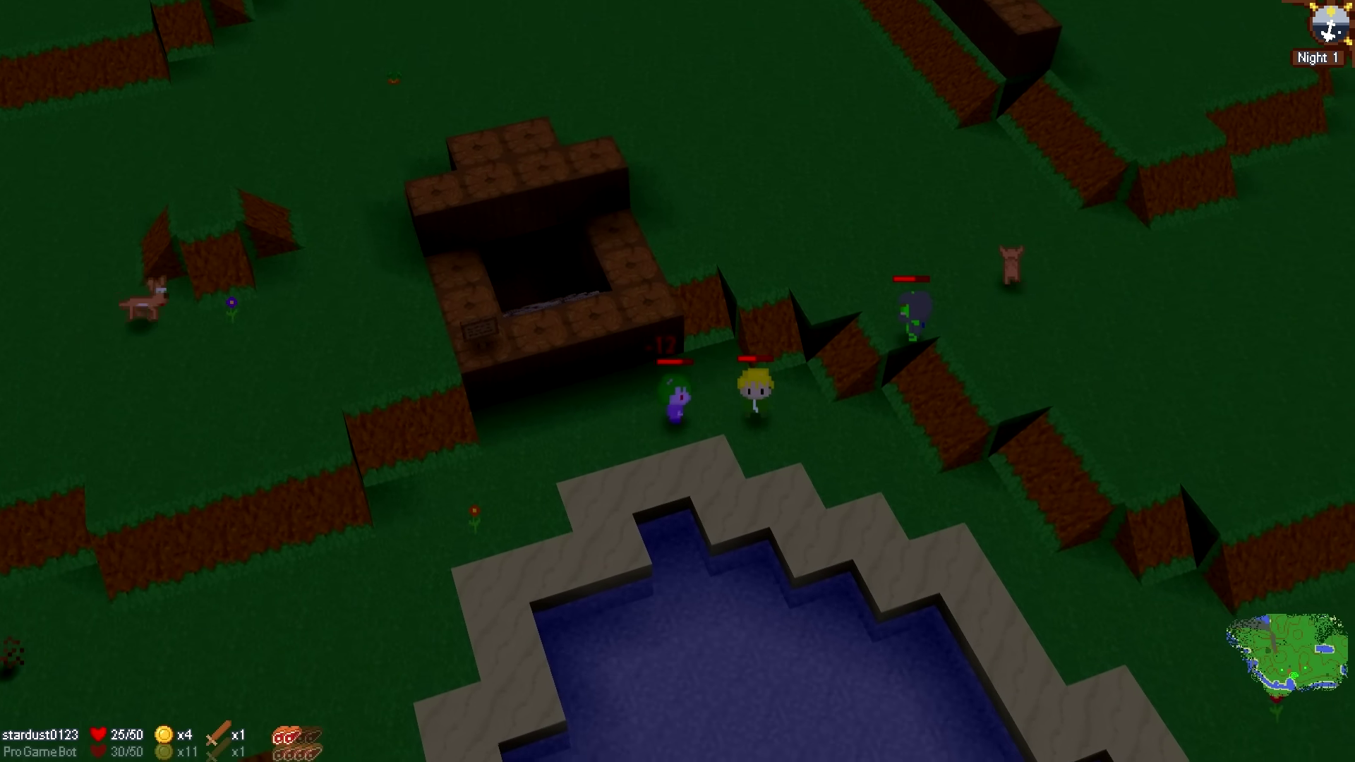
key(d)
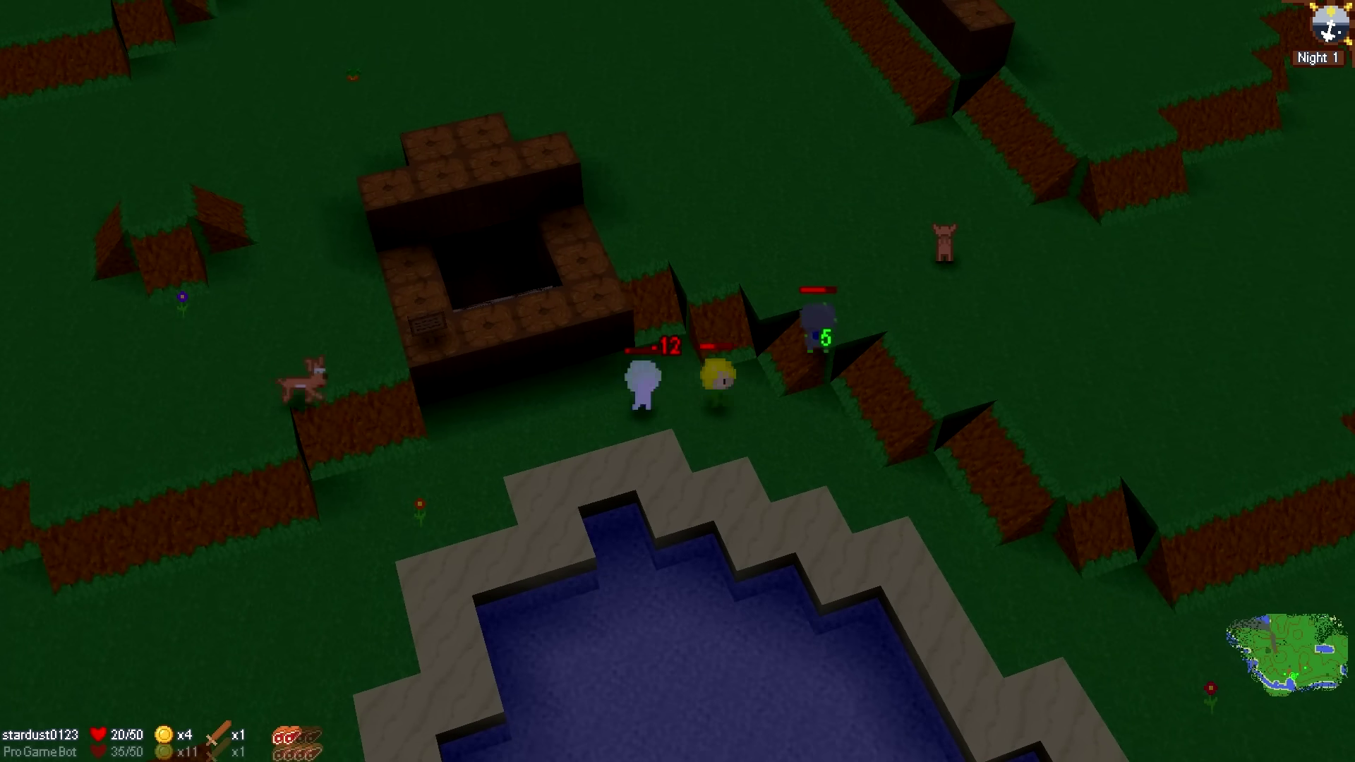
key(d)
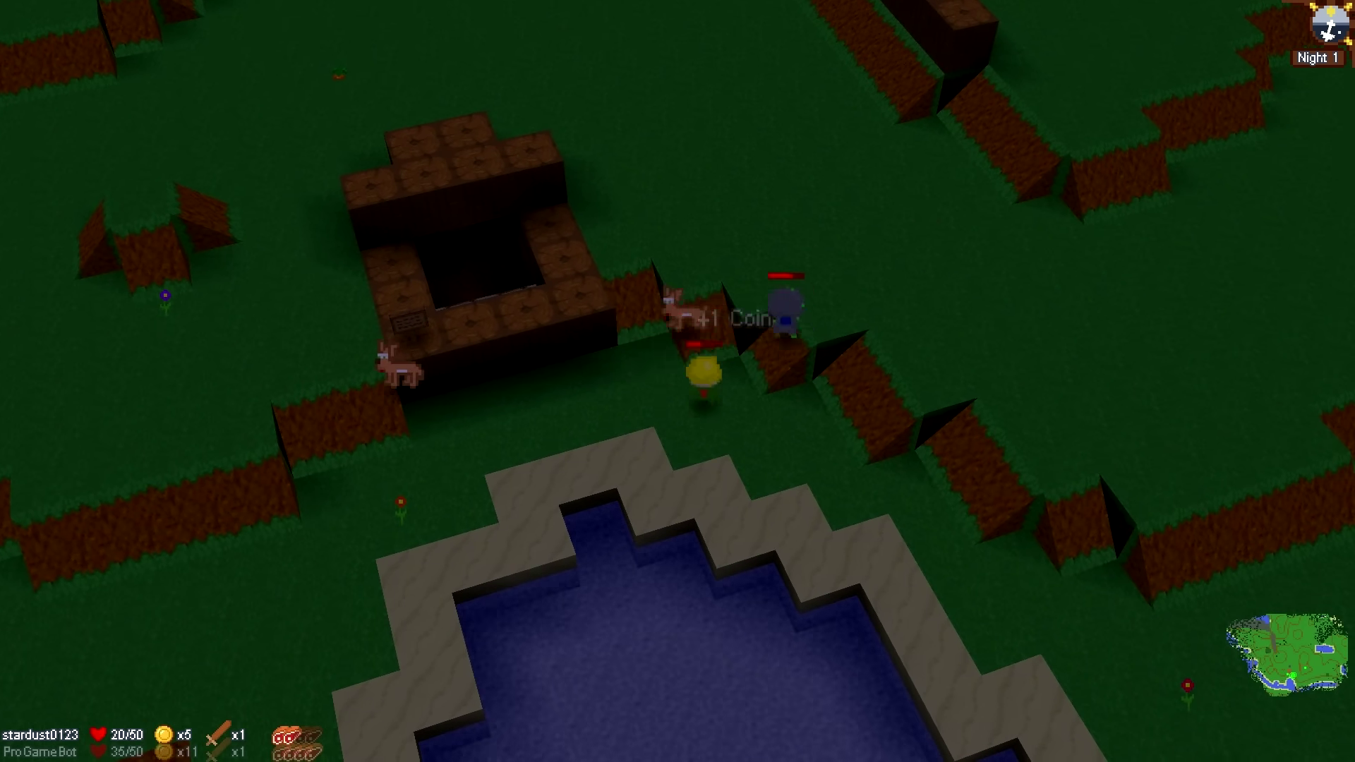
key(w)
key(d)
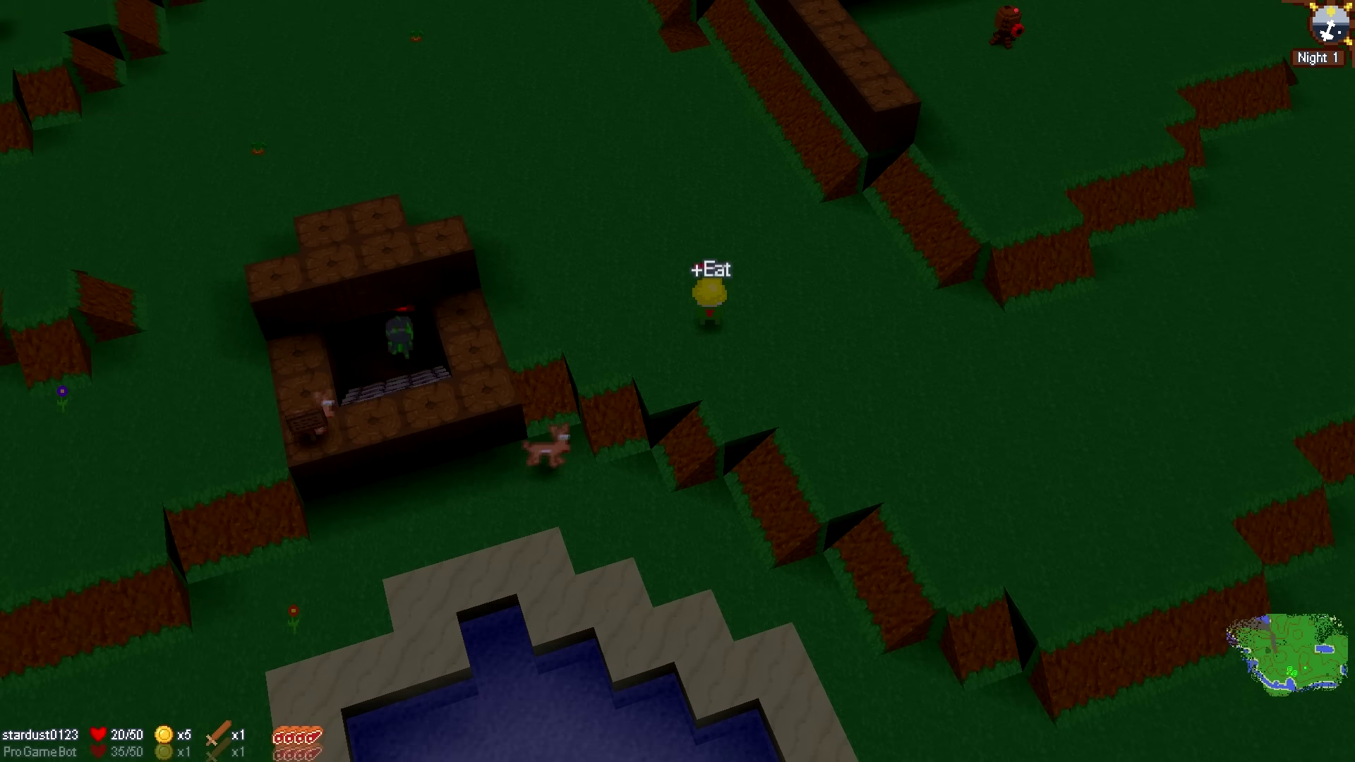
Step: Walk around the grass near the brick hut and pursue the zombie to the right
key(w)
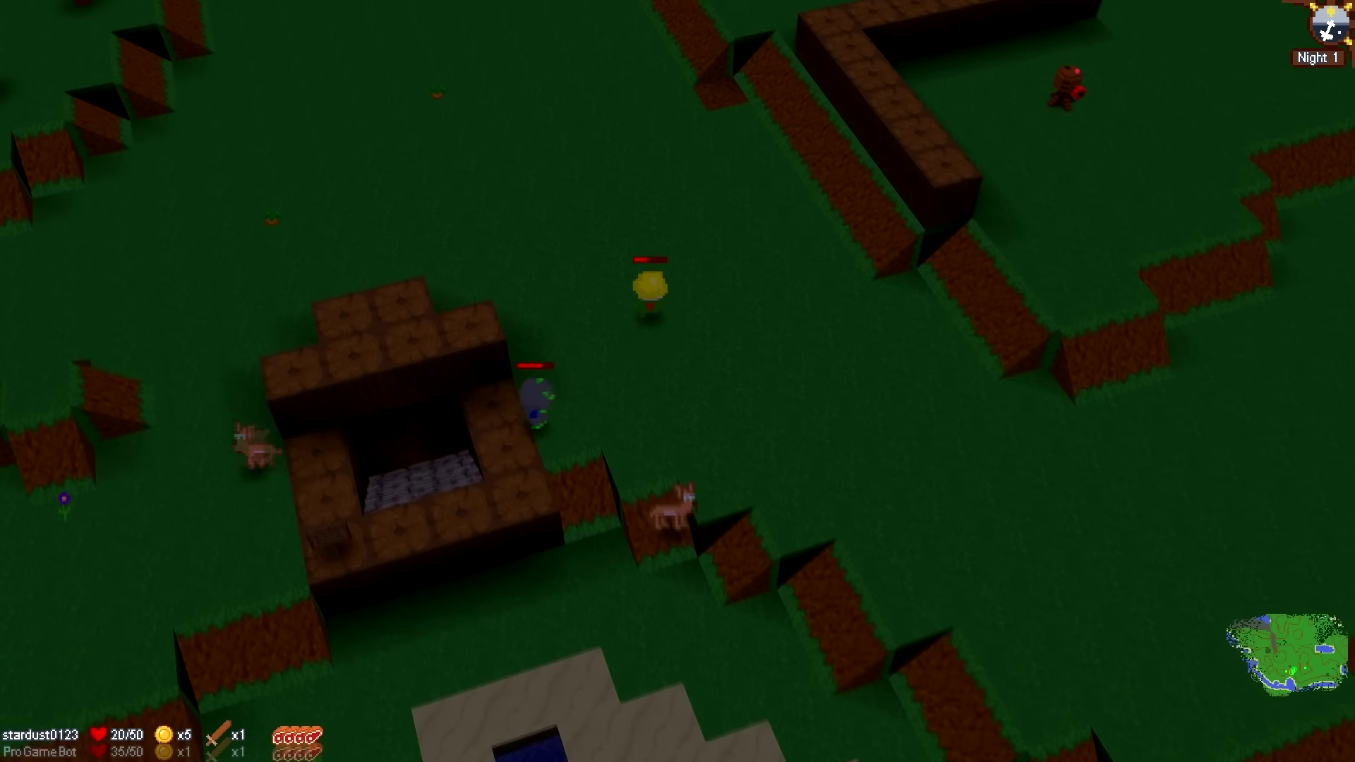
key(d)
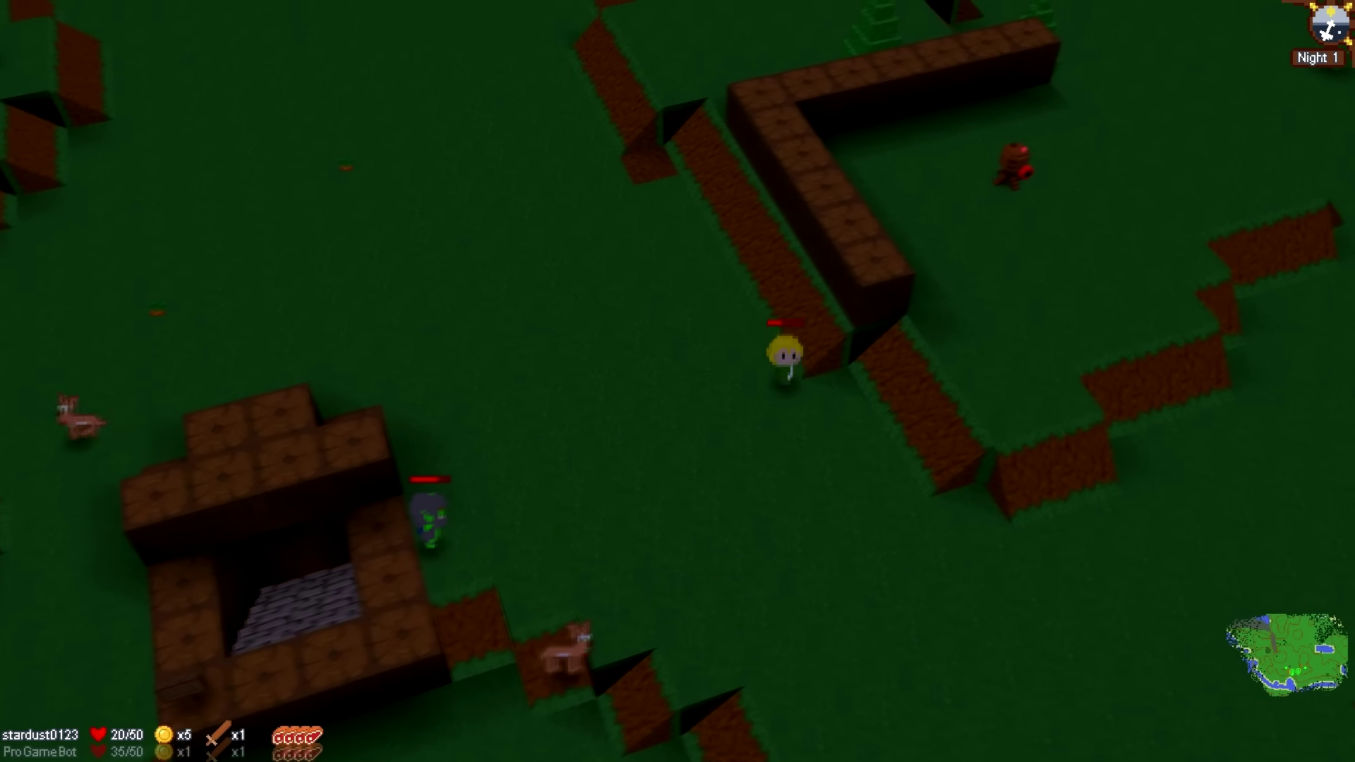
key(s)
key(a)
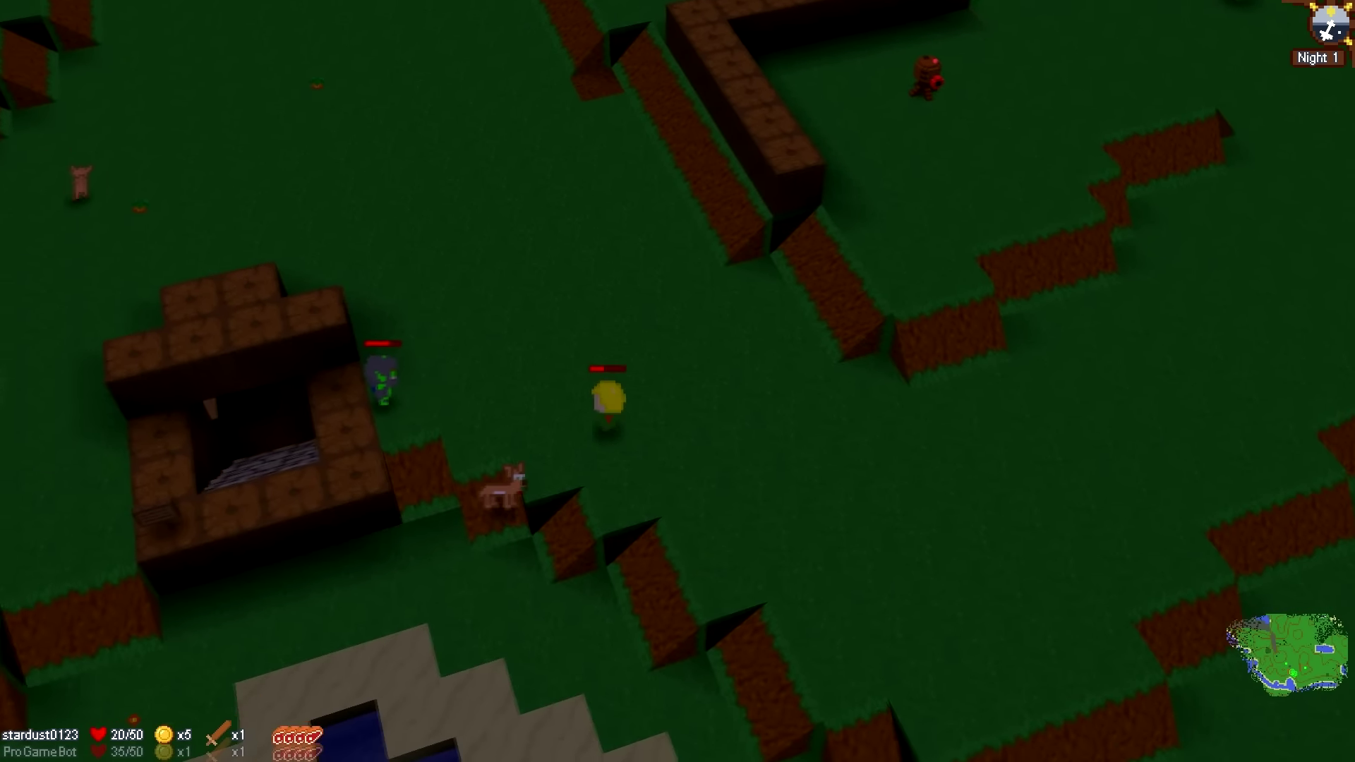
key(w)
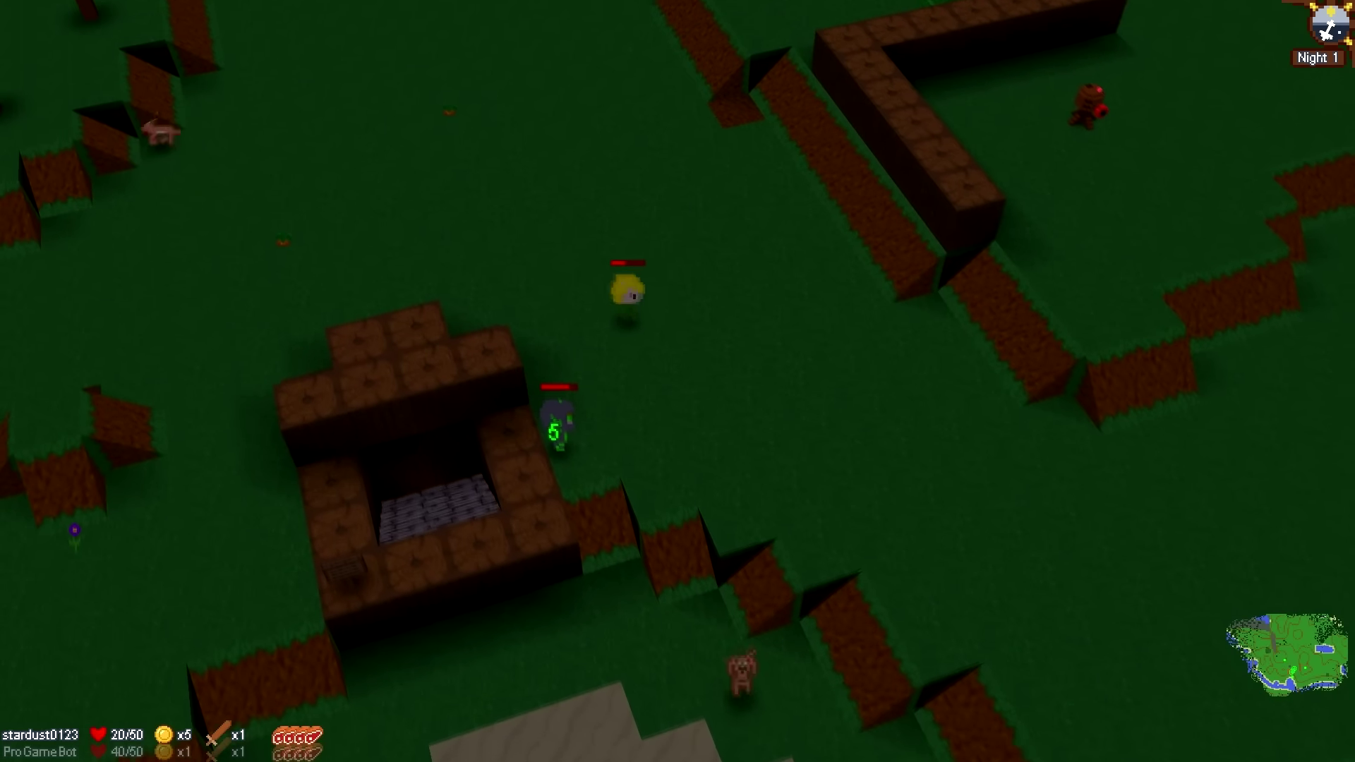
key(d)
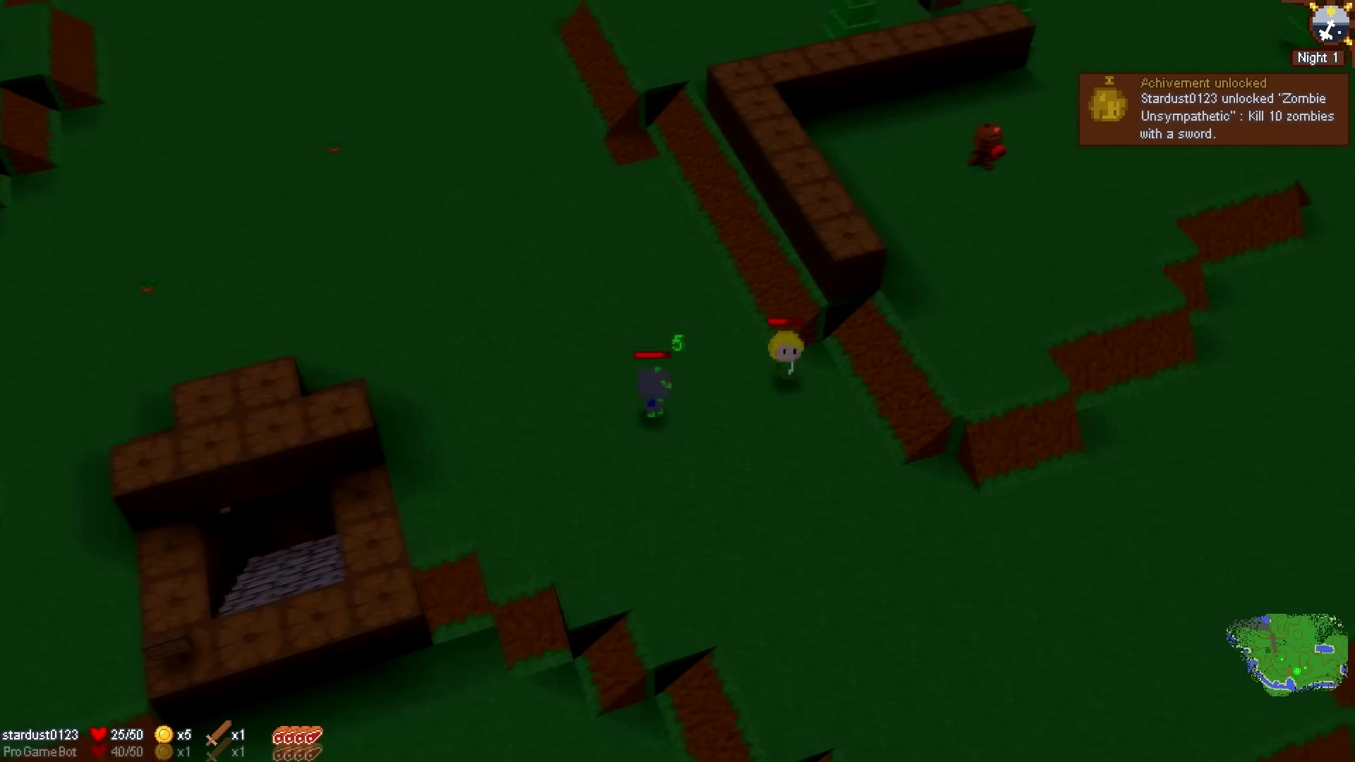
Step: Walk up-right past the wall corner into the fort area
key(w)
key(d)
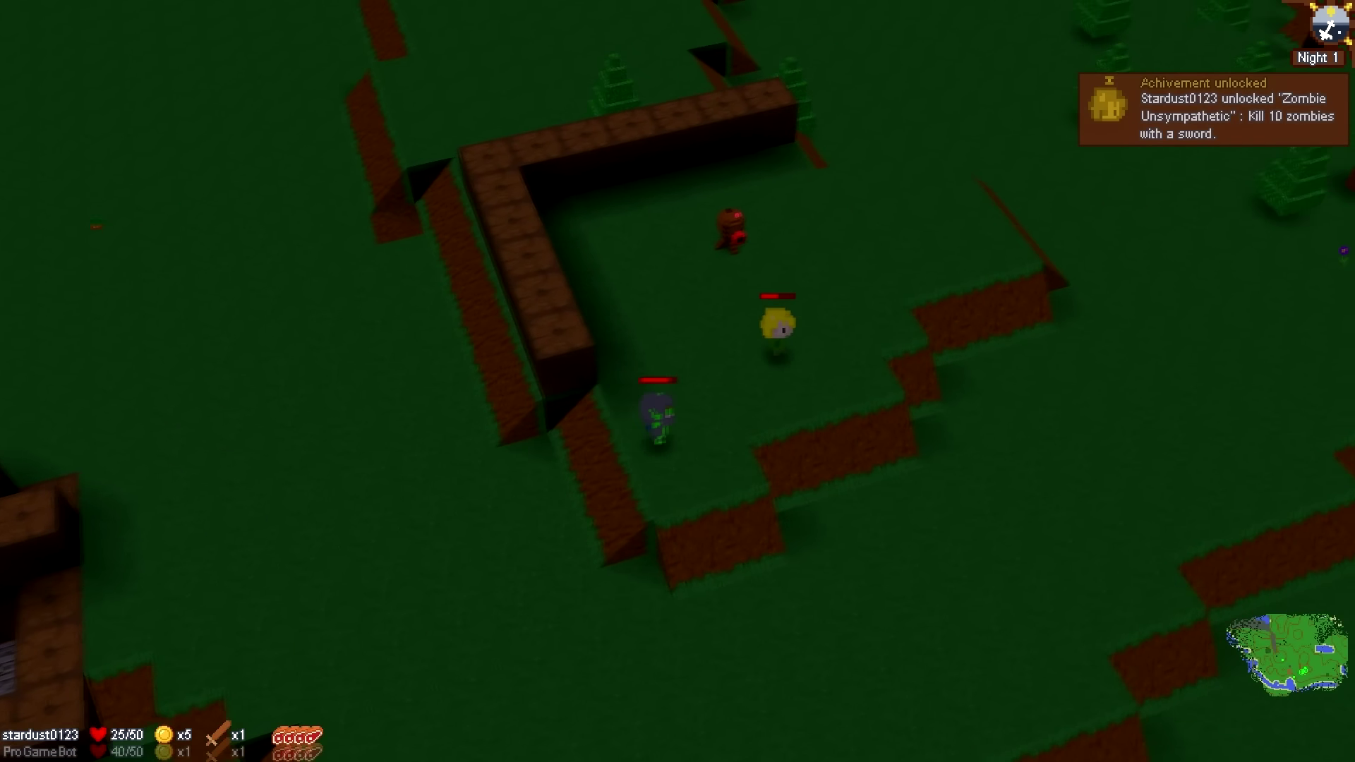
key(w)
key(d)
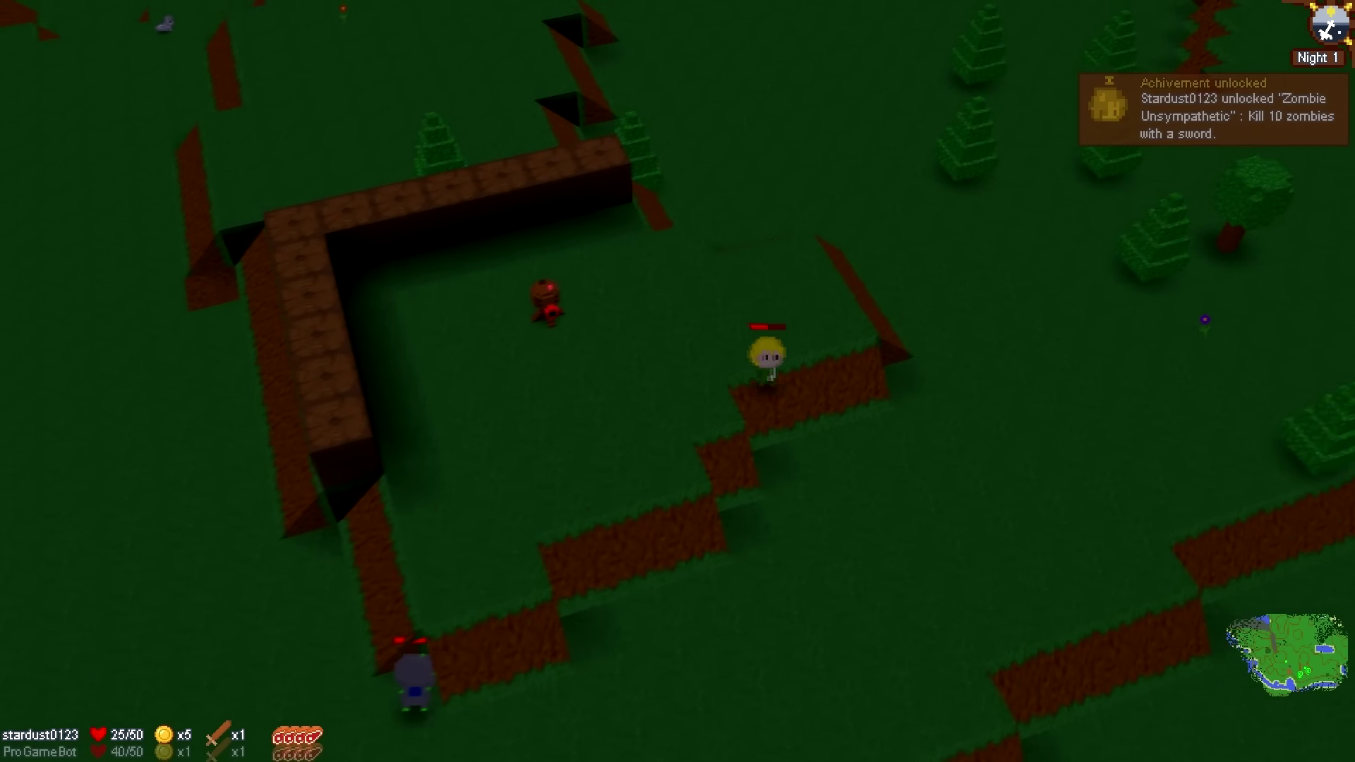
key(w)
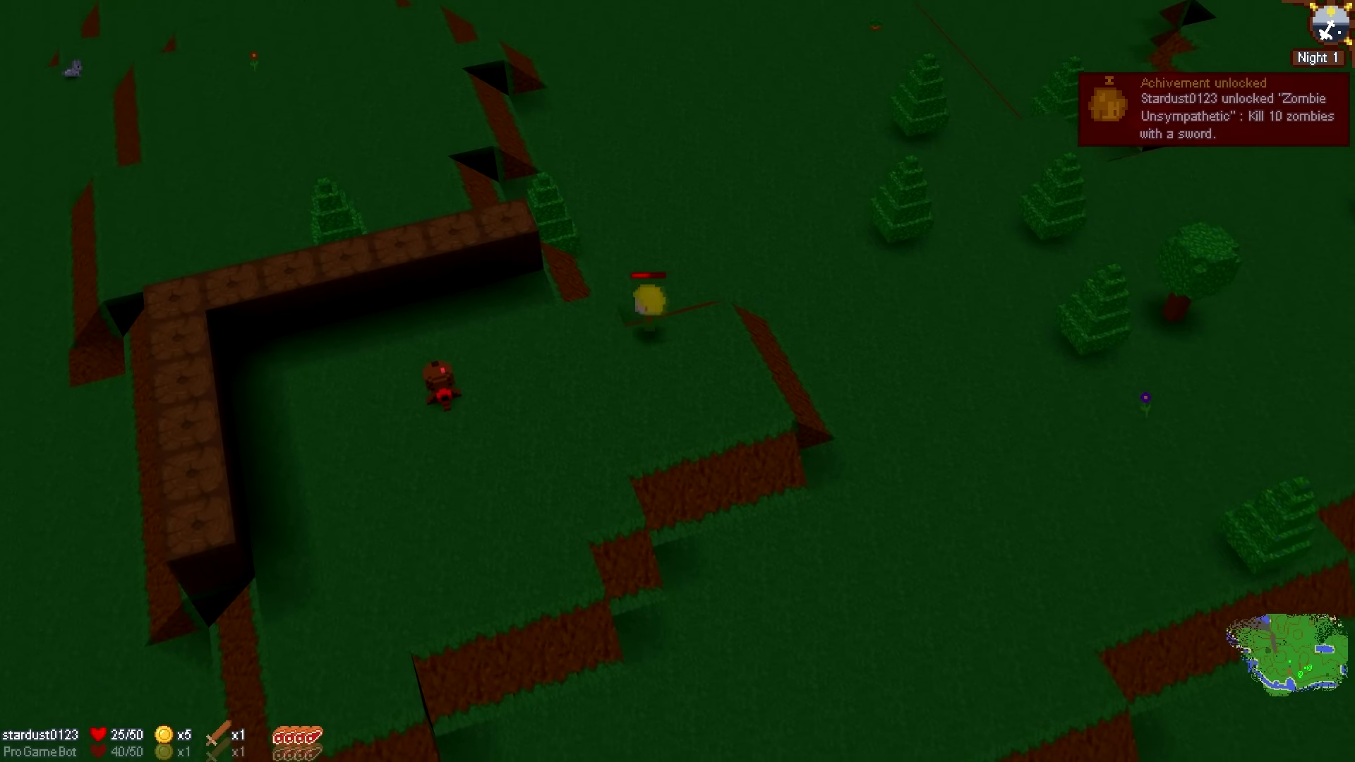
Step: Fight the red zombie for the Zombie Unsympathetic achievement, then walk down to the dirt ledge
key(a)
key(s)
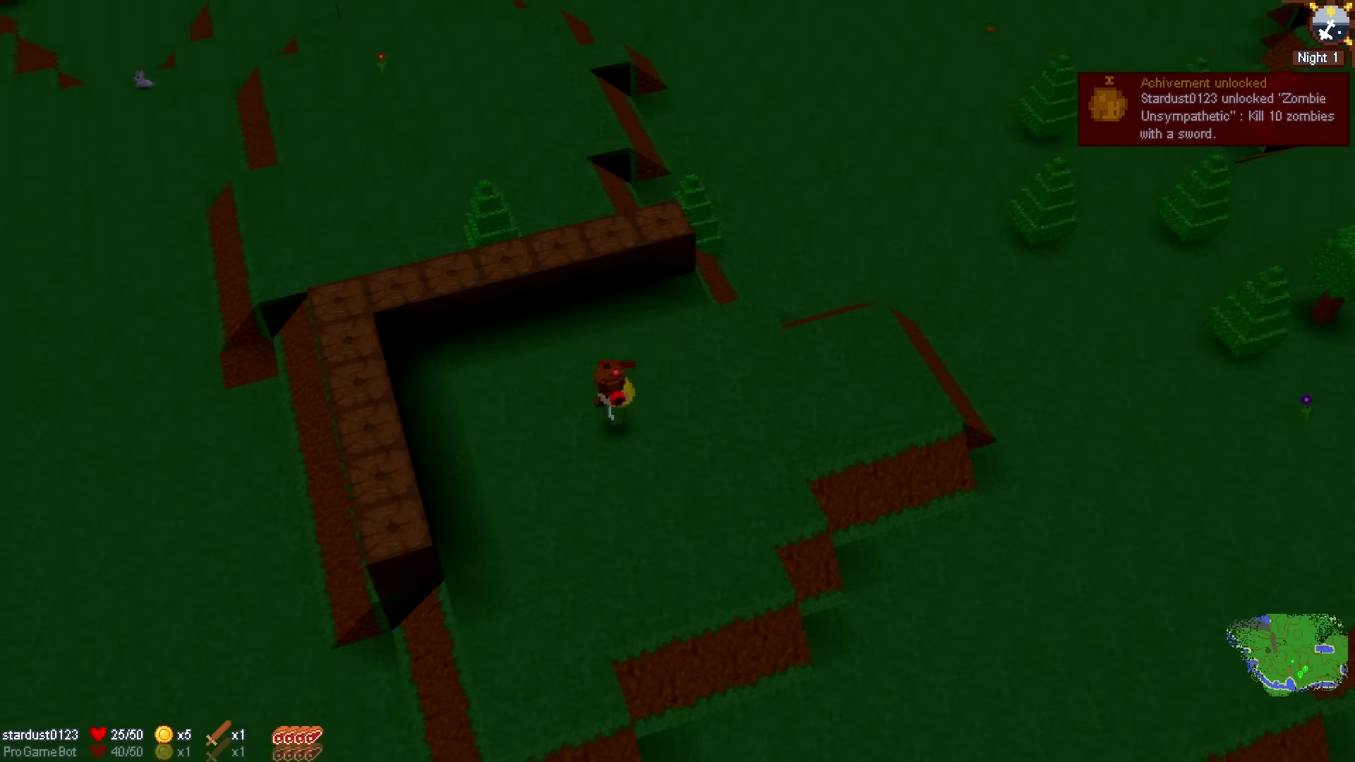
key(a)
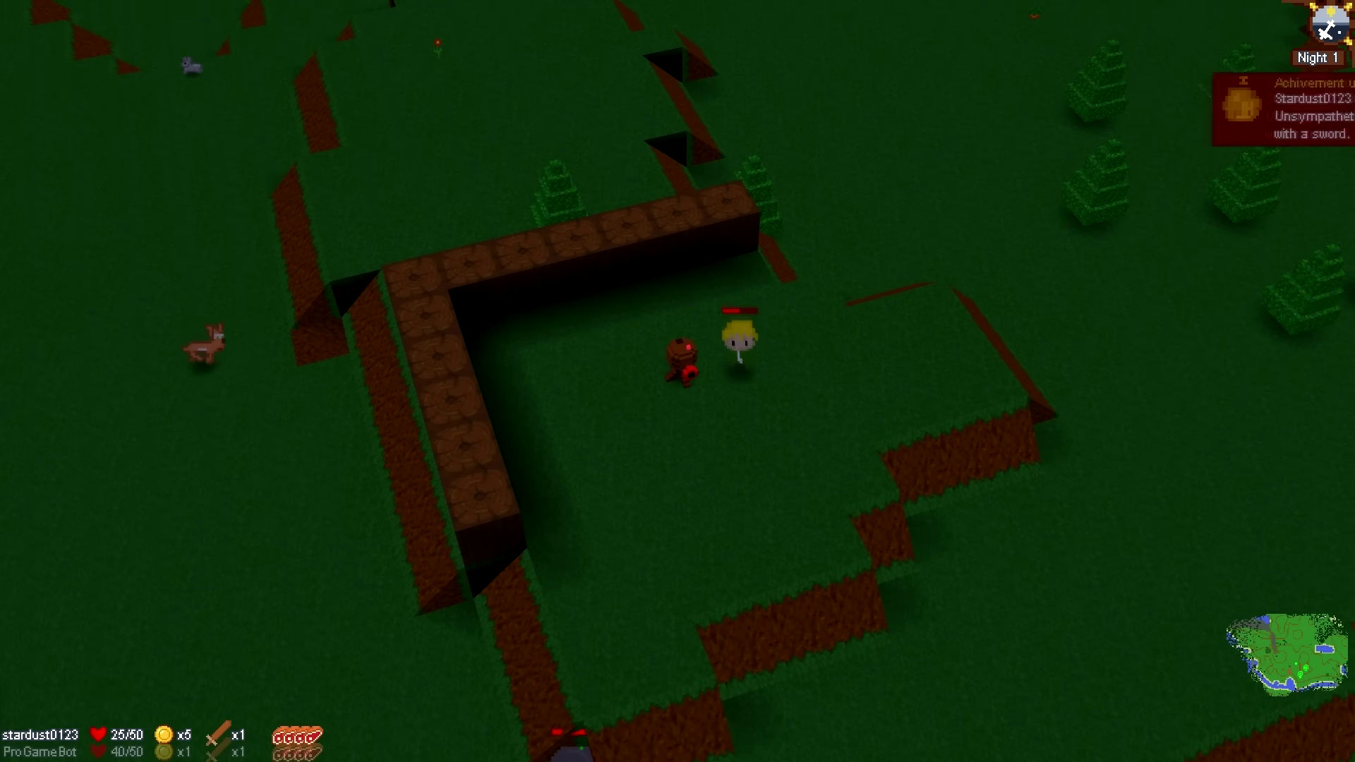
key(s)
key(a)
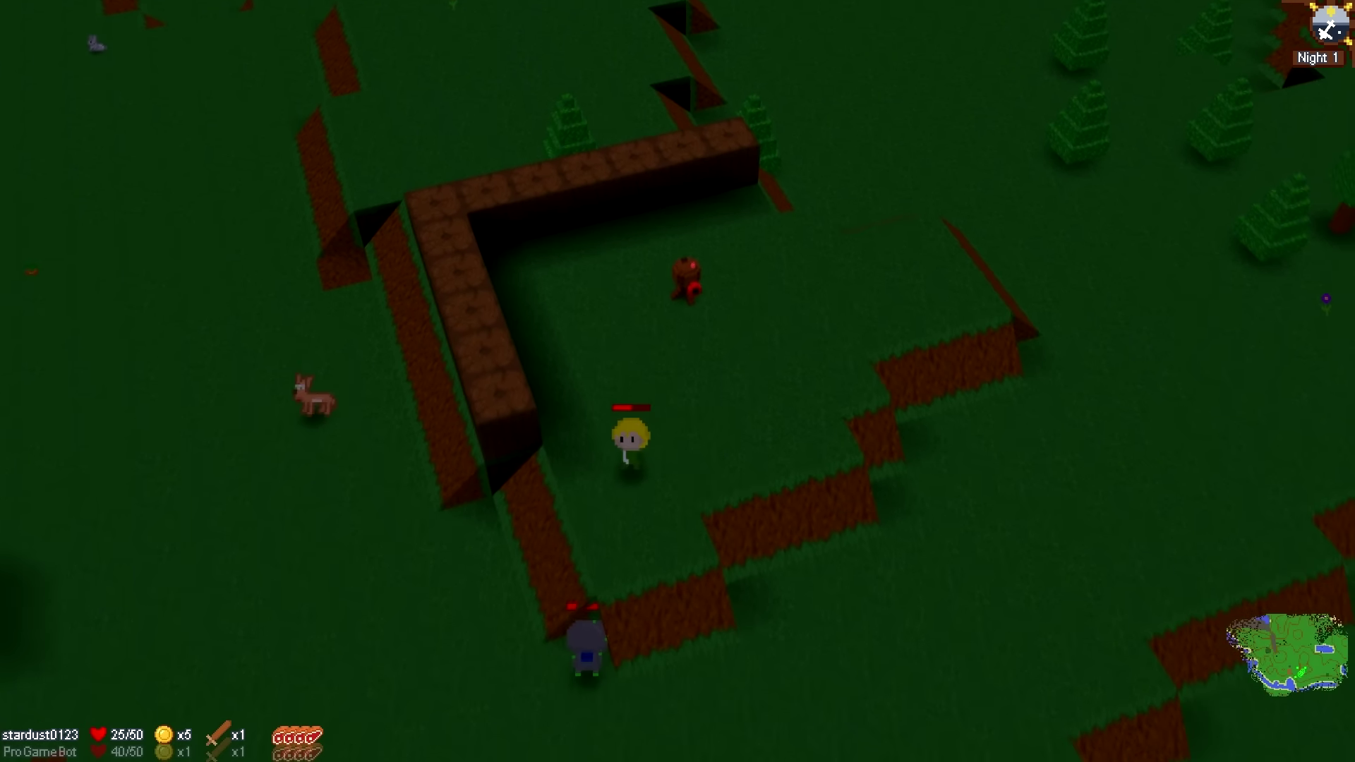
key(s)
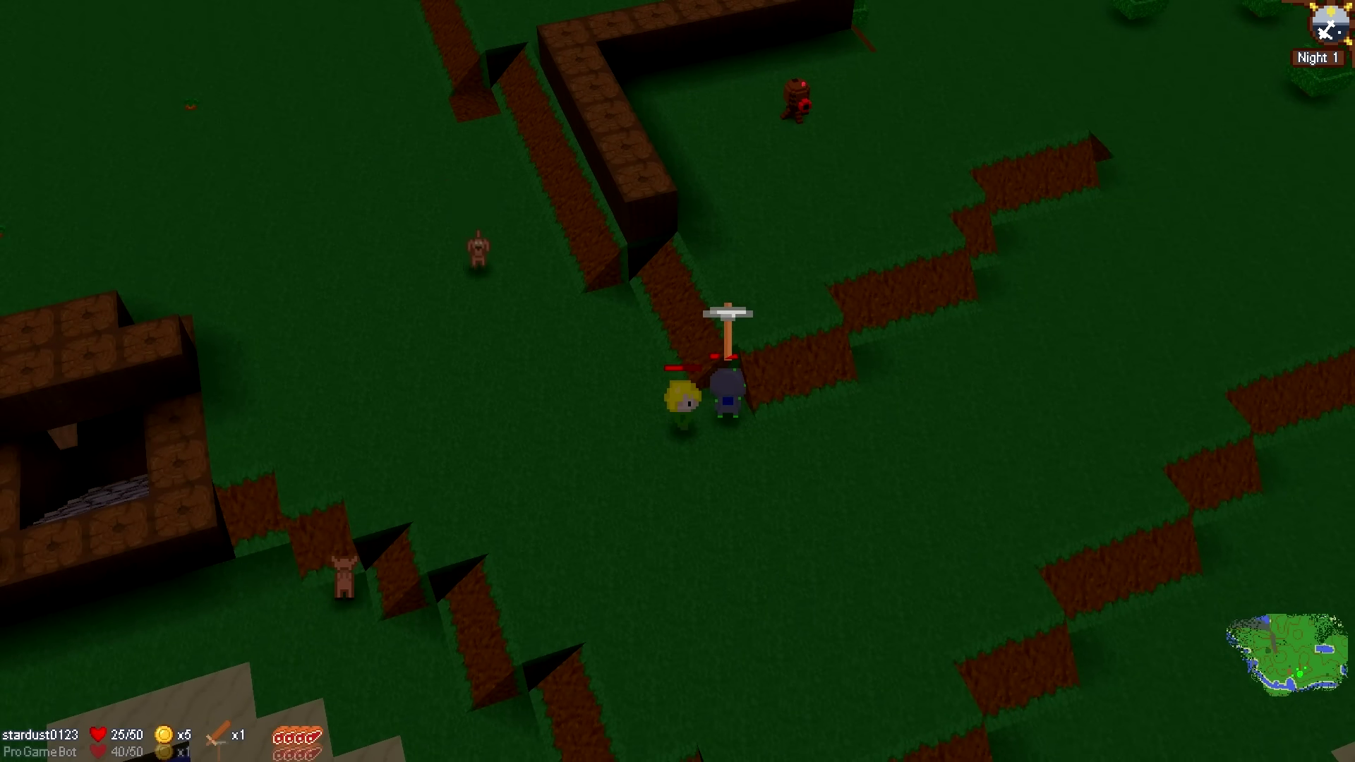
Step: Dig the dirt block beside the wall, then walk across the grass toward the other player
key(space)
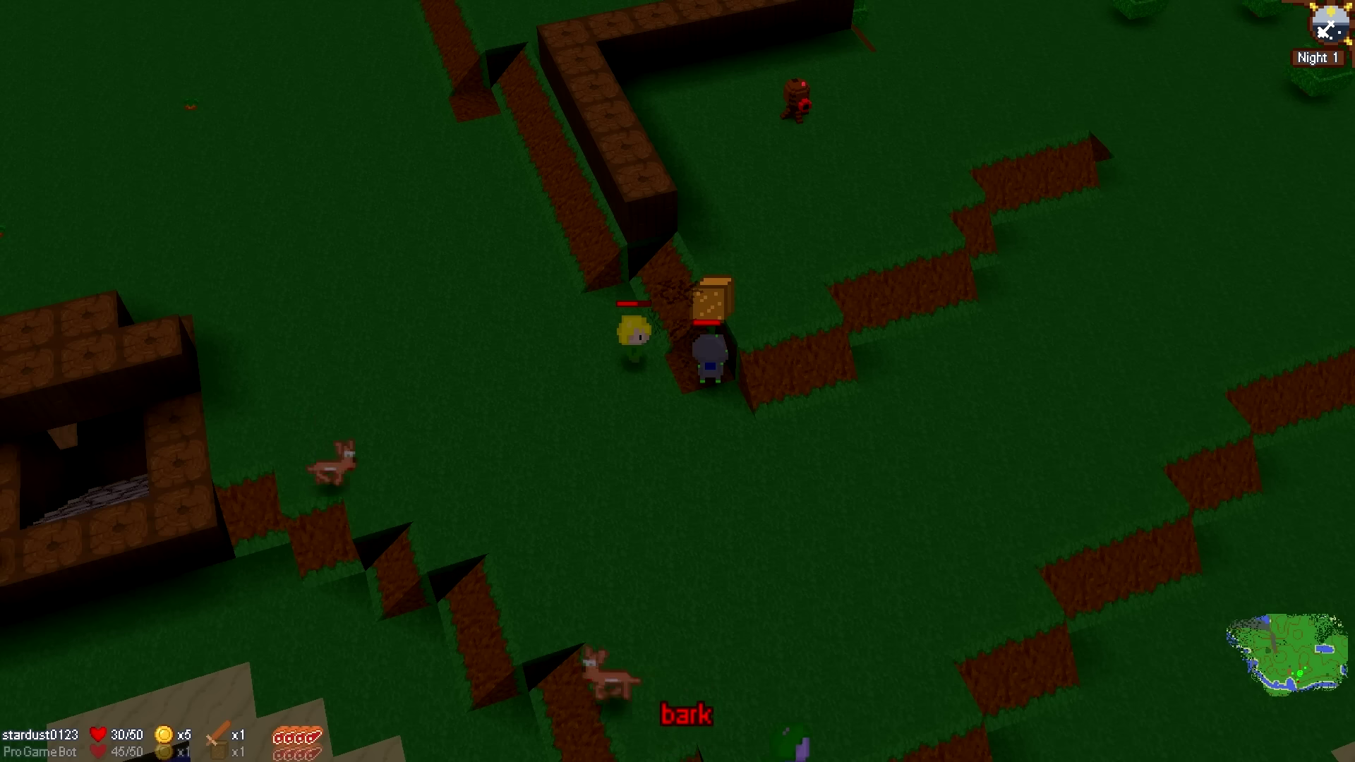
key(s)
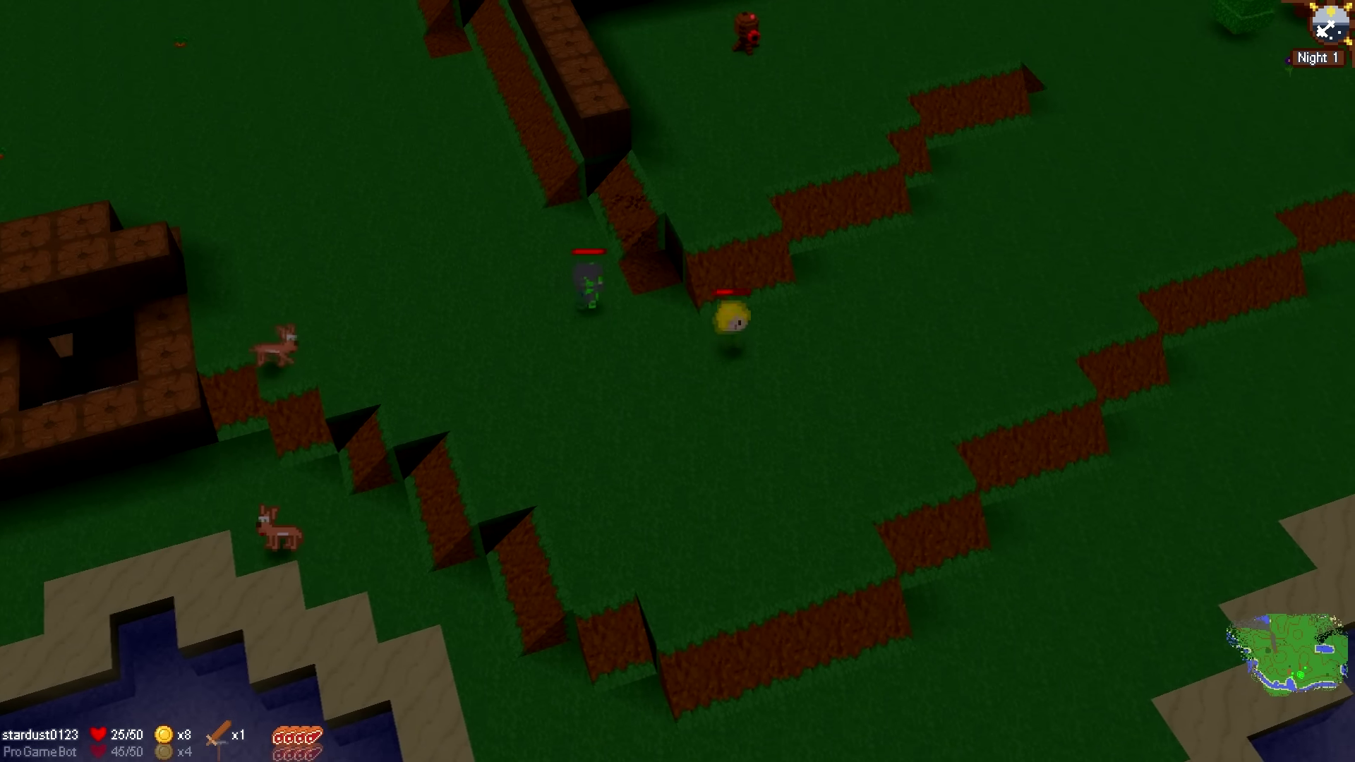
key(w)
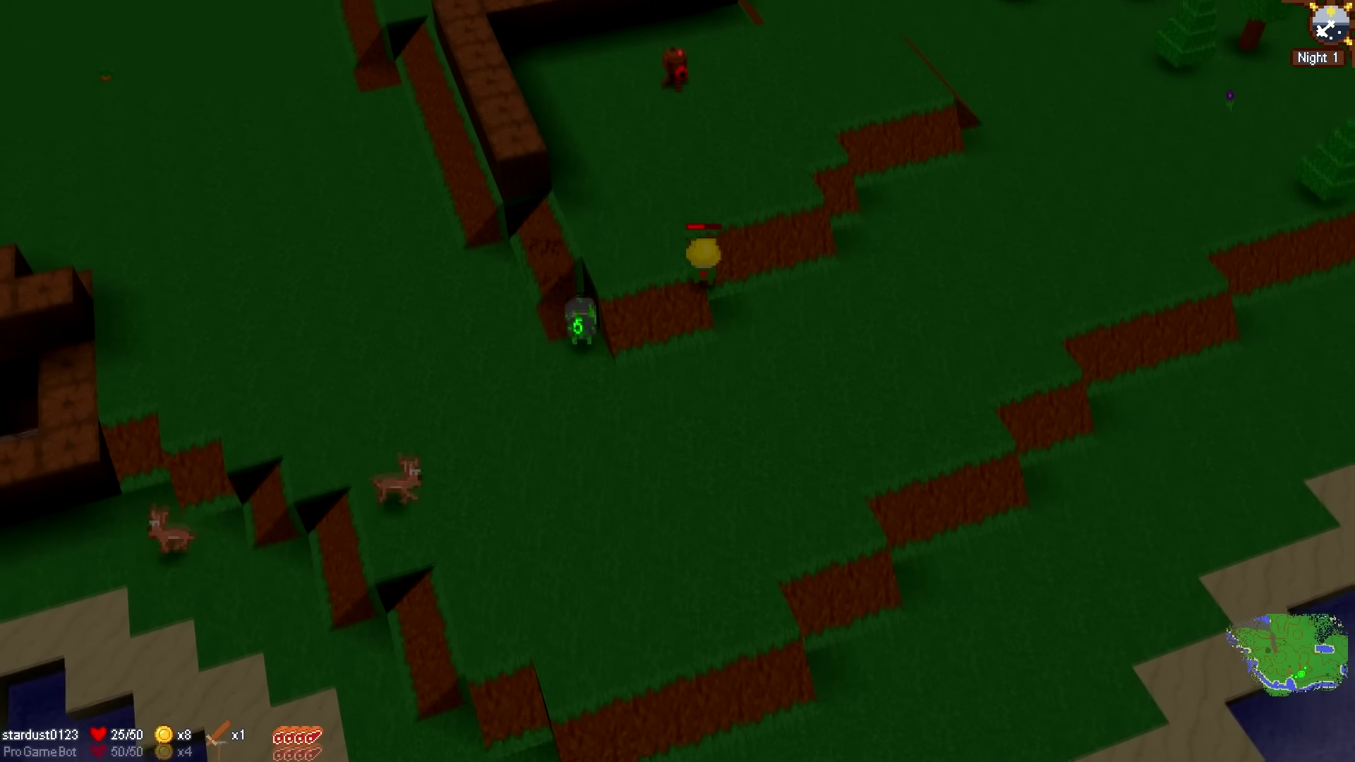
key(w)
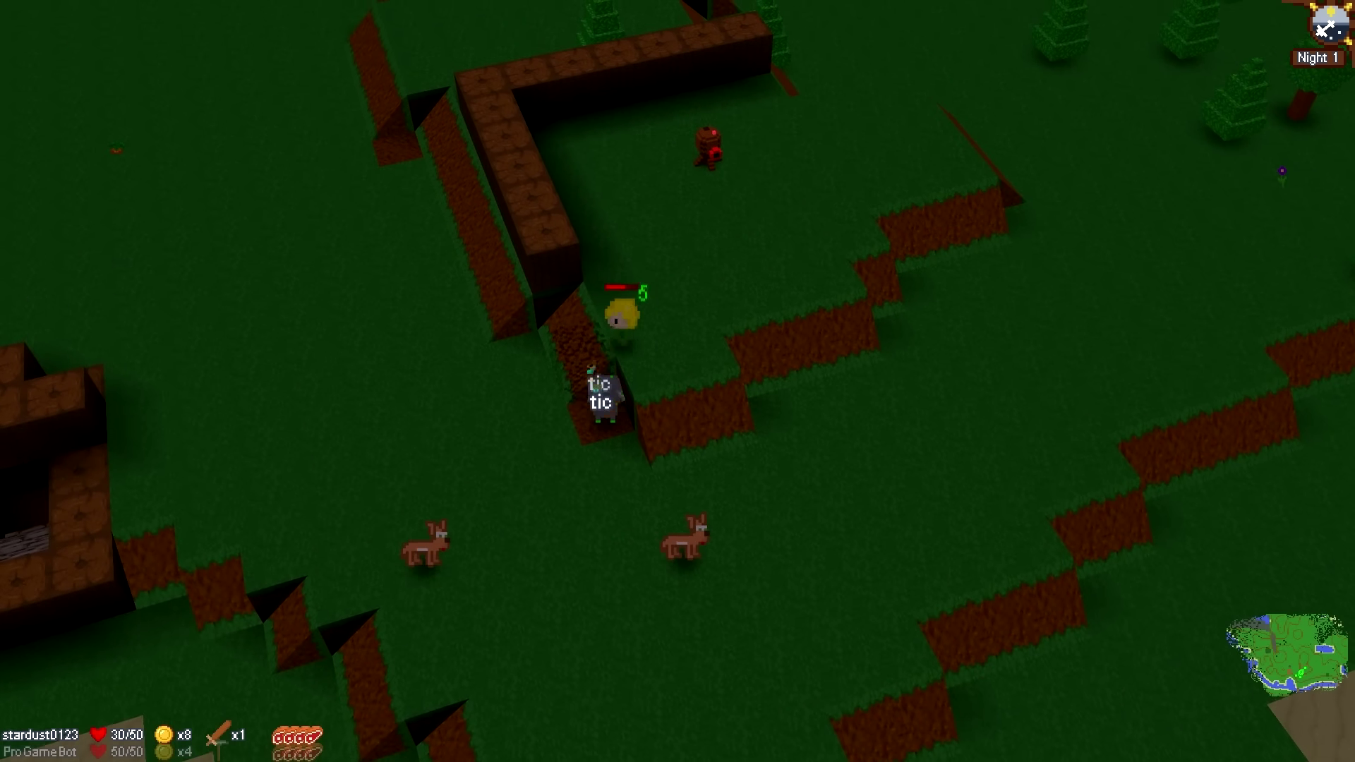
key(s)
key(a)
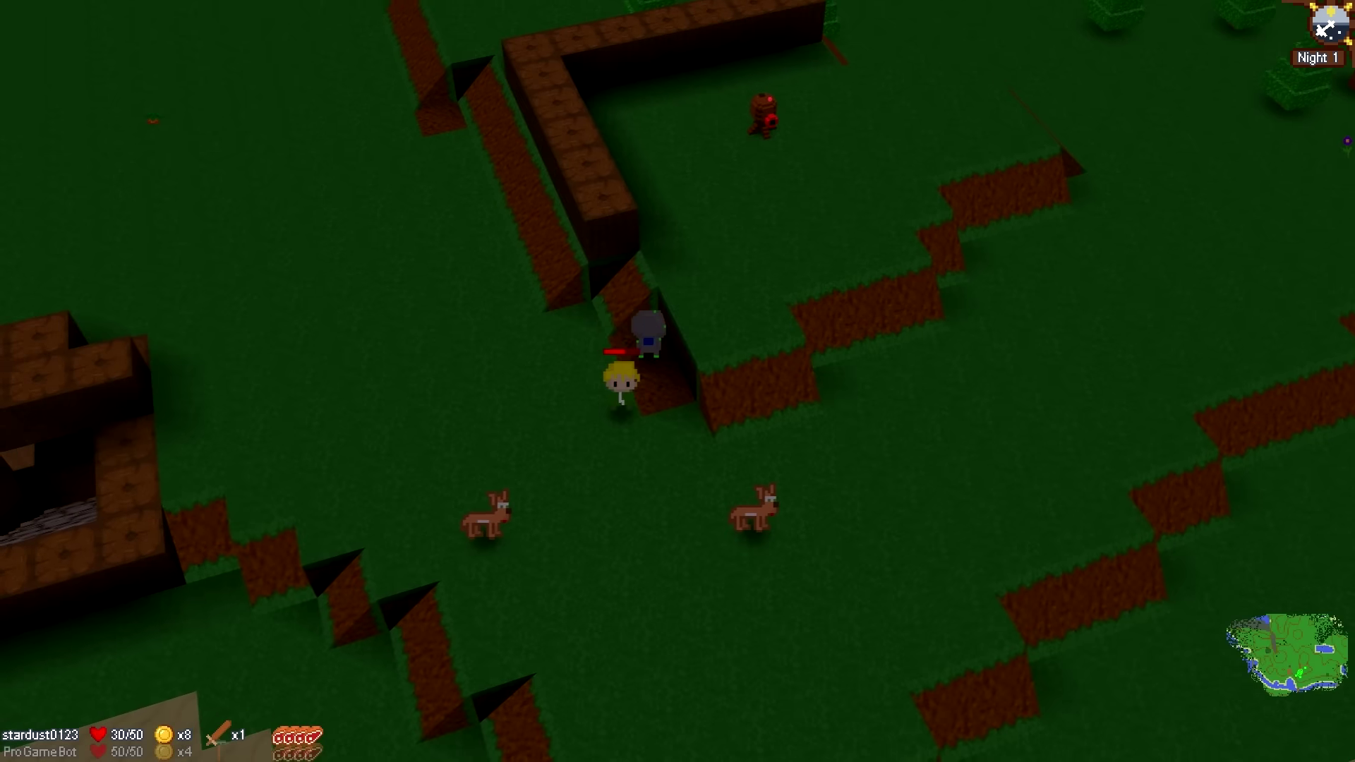
key(d)
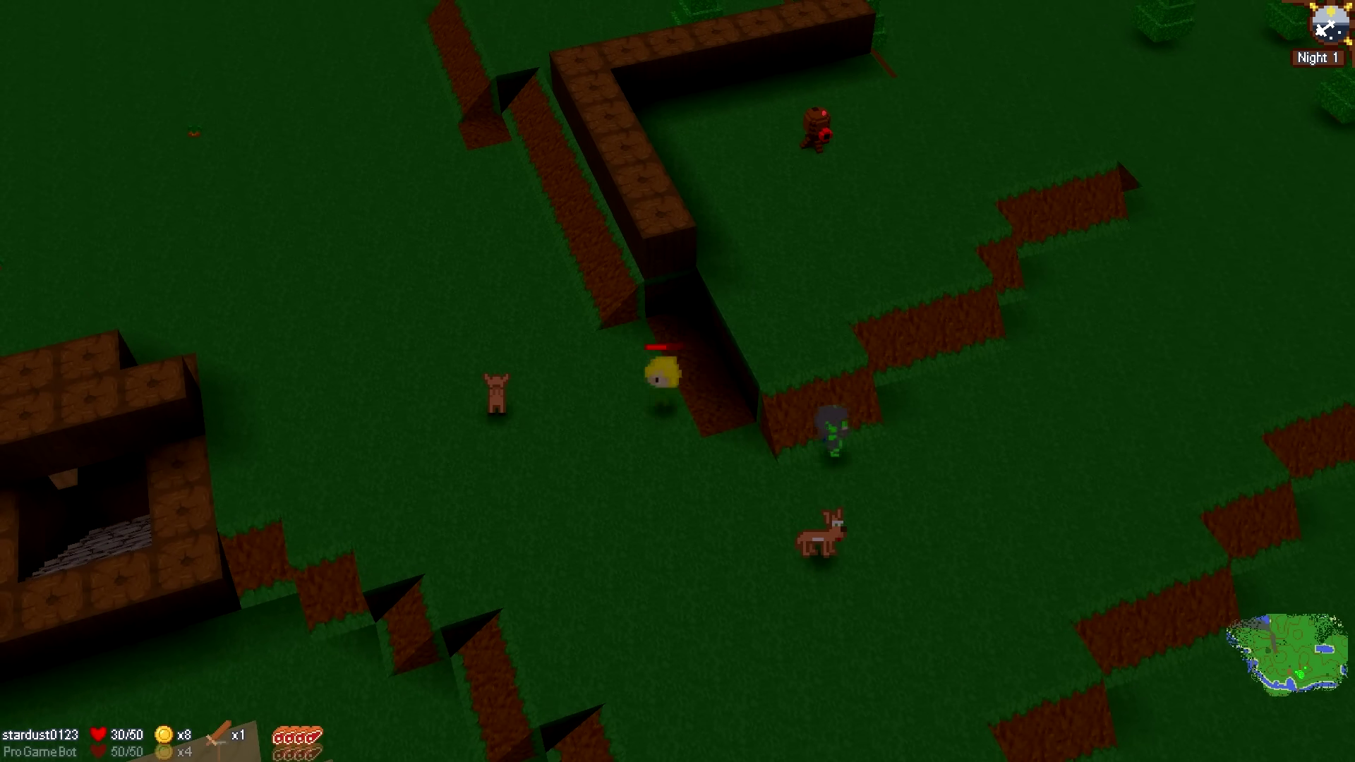
key(d)
key(w)
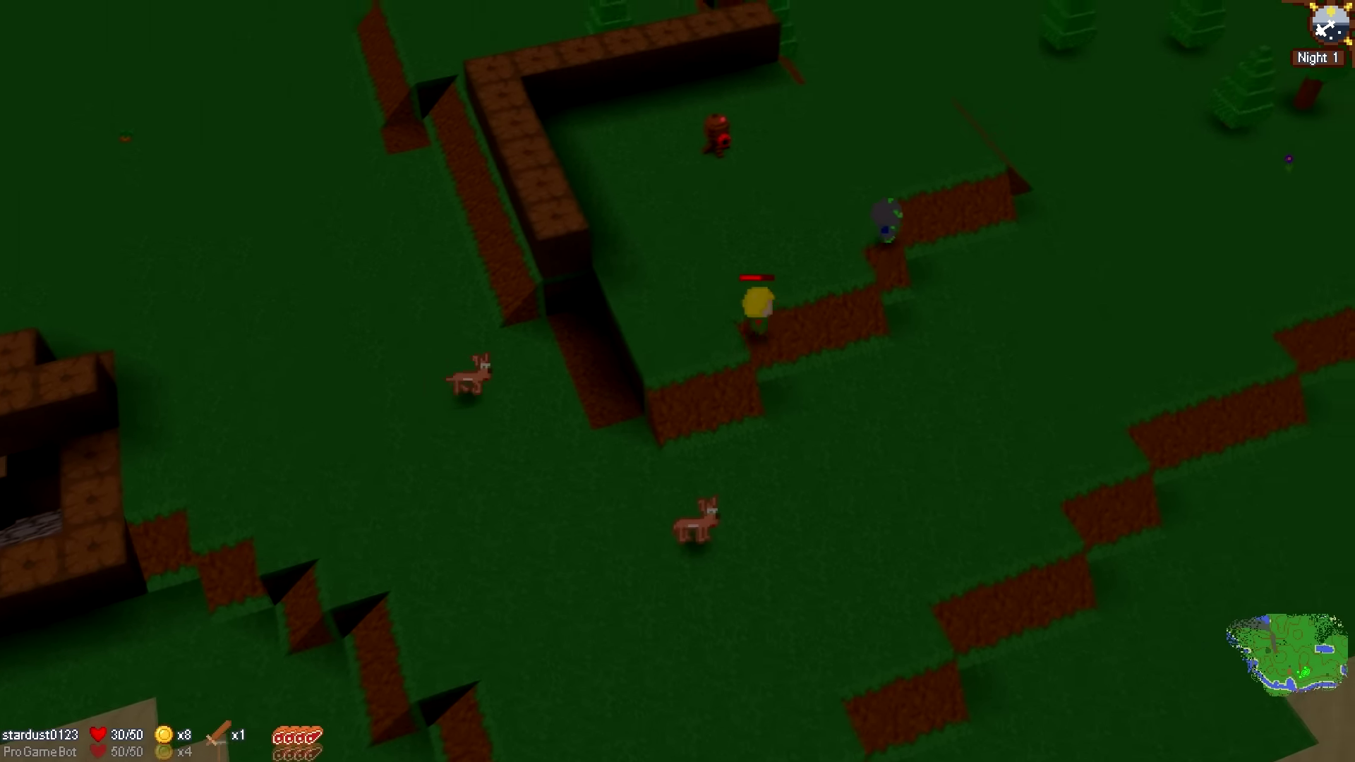
key(w)
key(d)
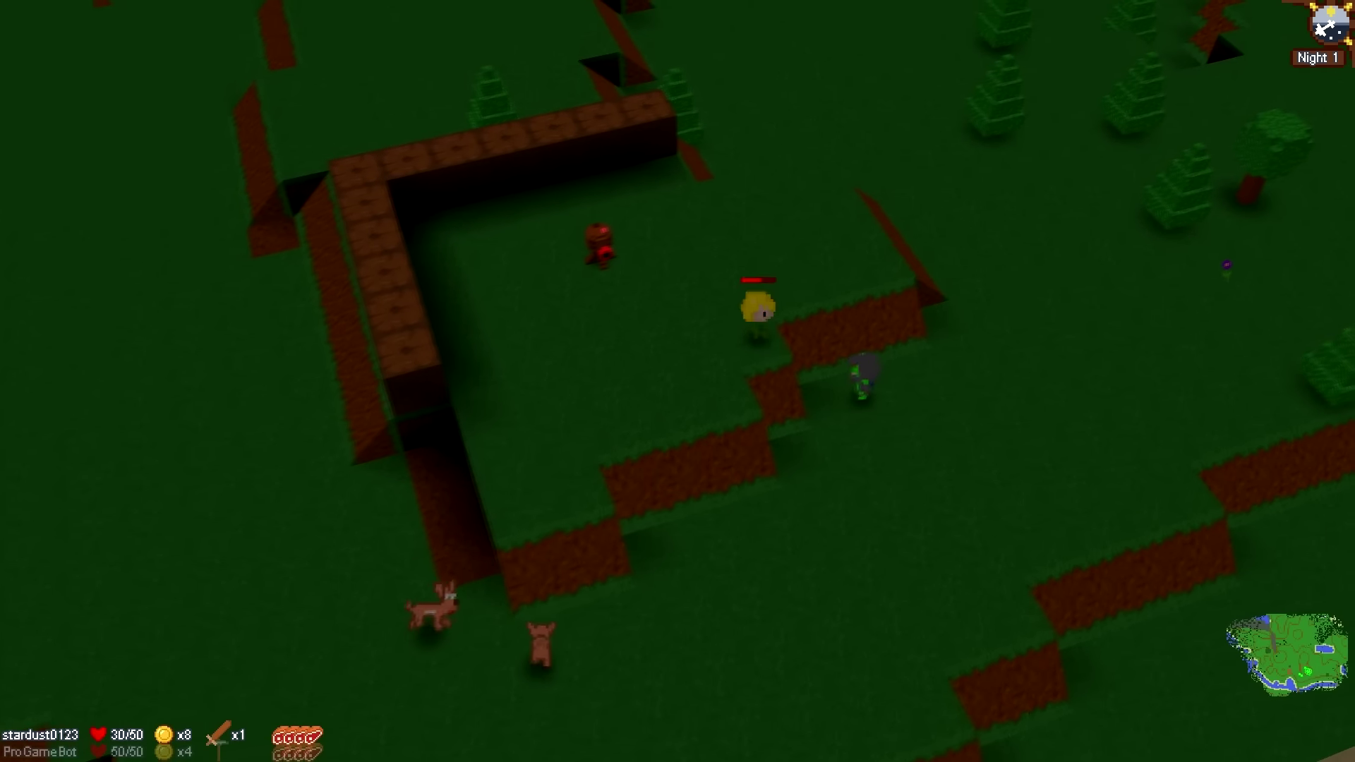
key(d)
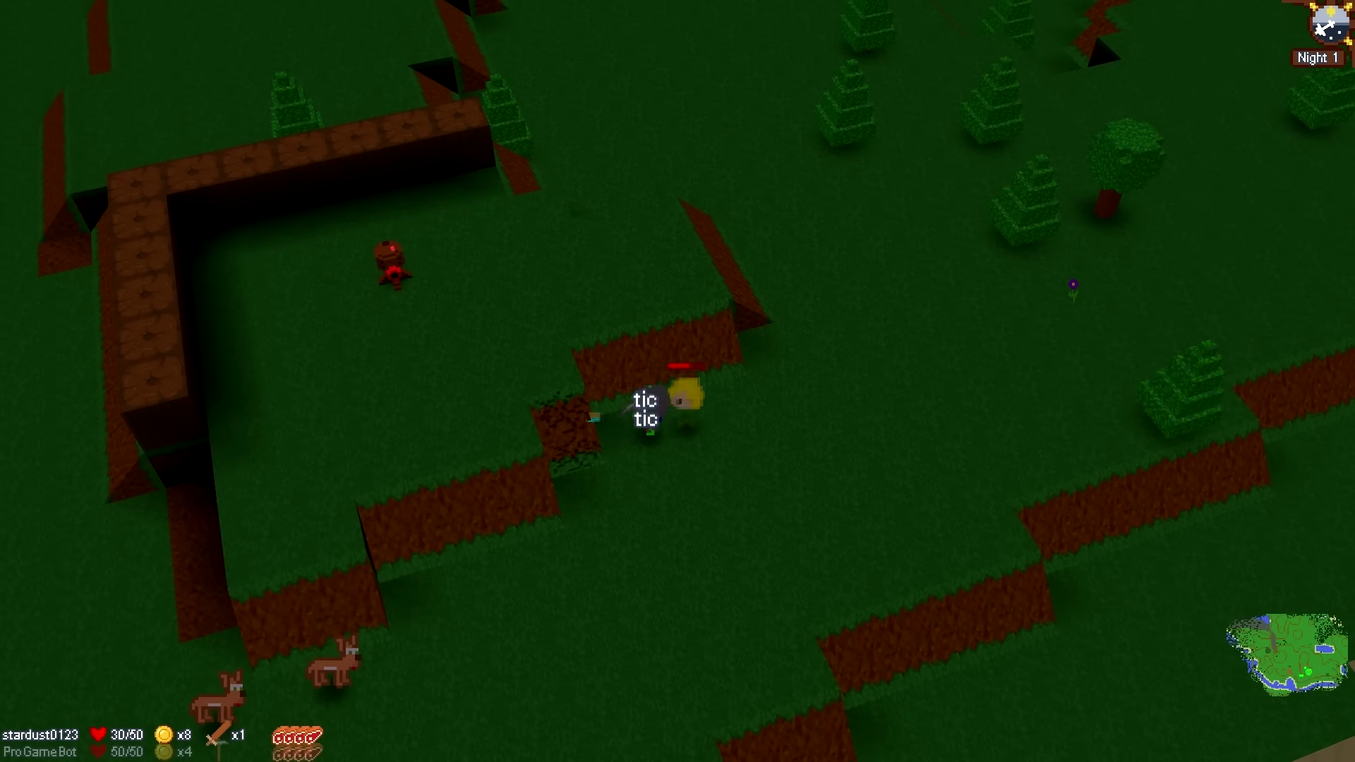
Step: Walk over the dirt and grass ledges and back through the fort's opening
key(a)
key(s)
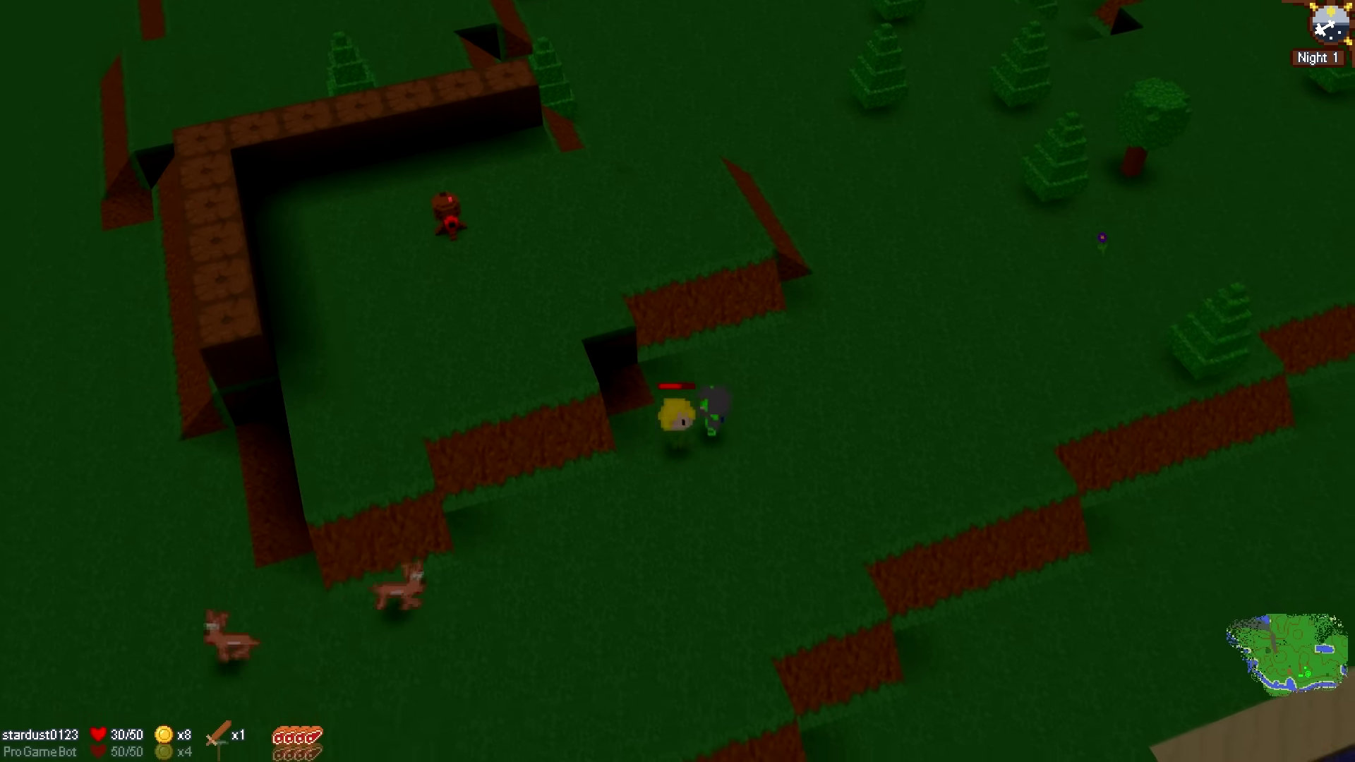
key(w)
key(a)
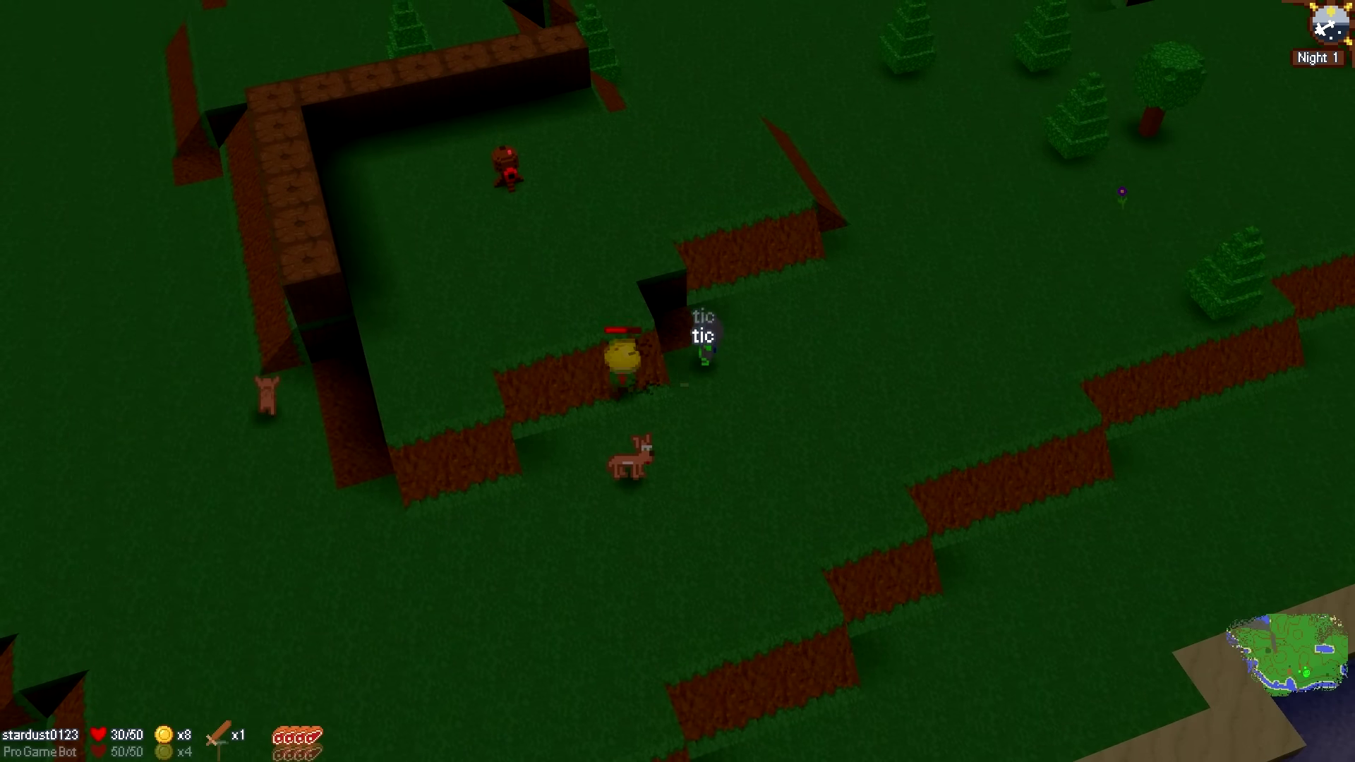
key(s)
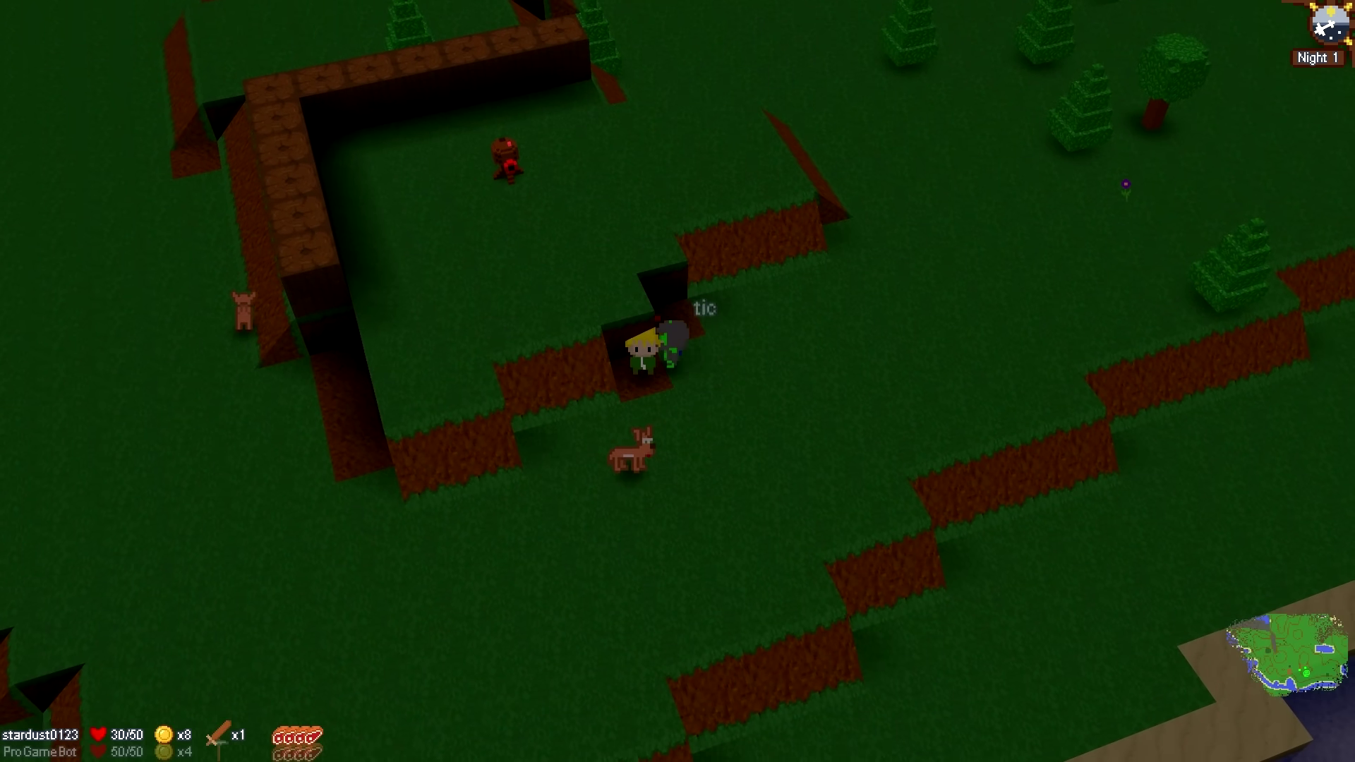
key(w)
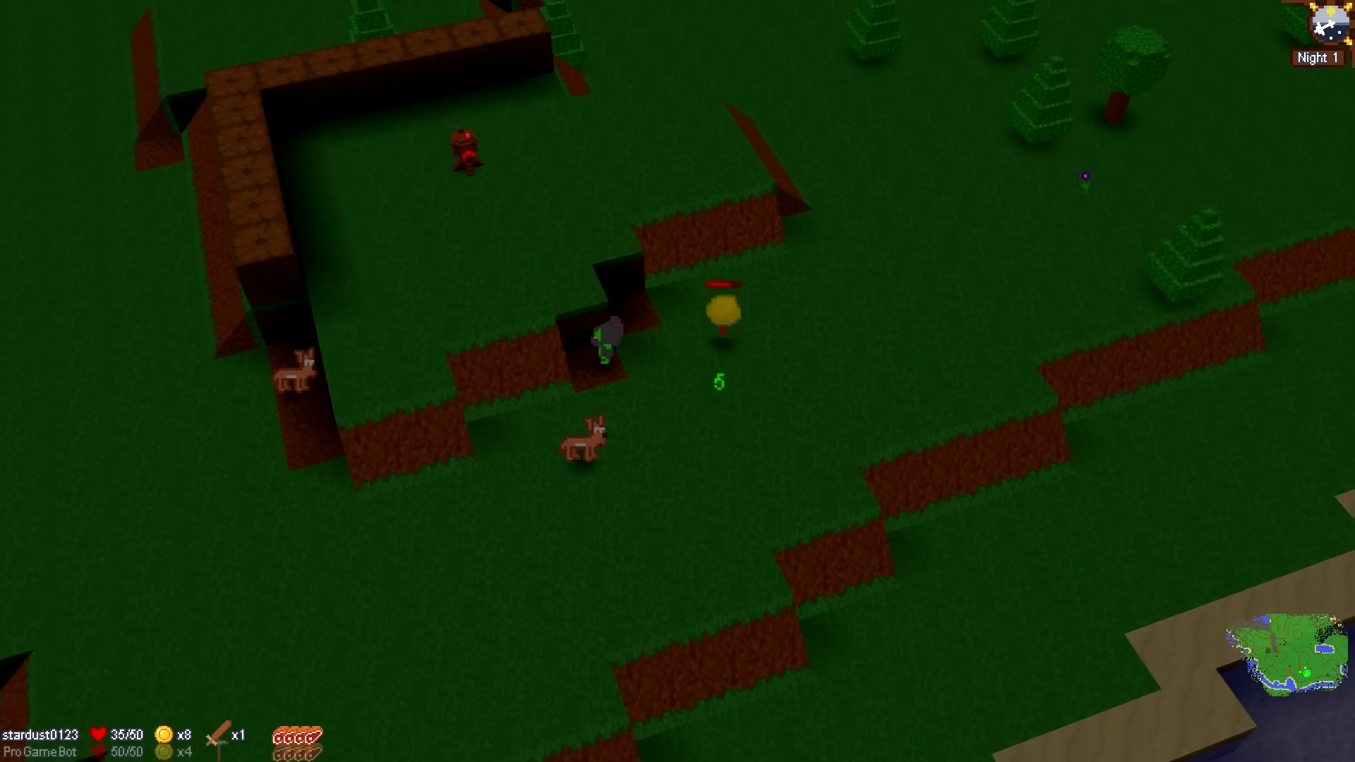
key(a)
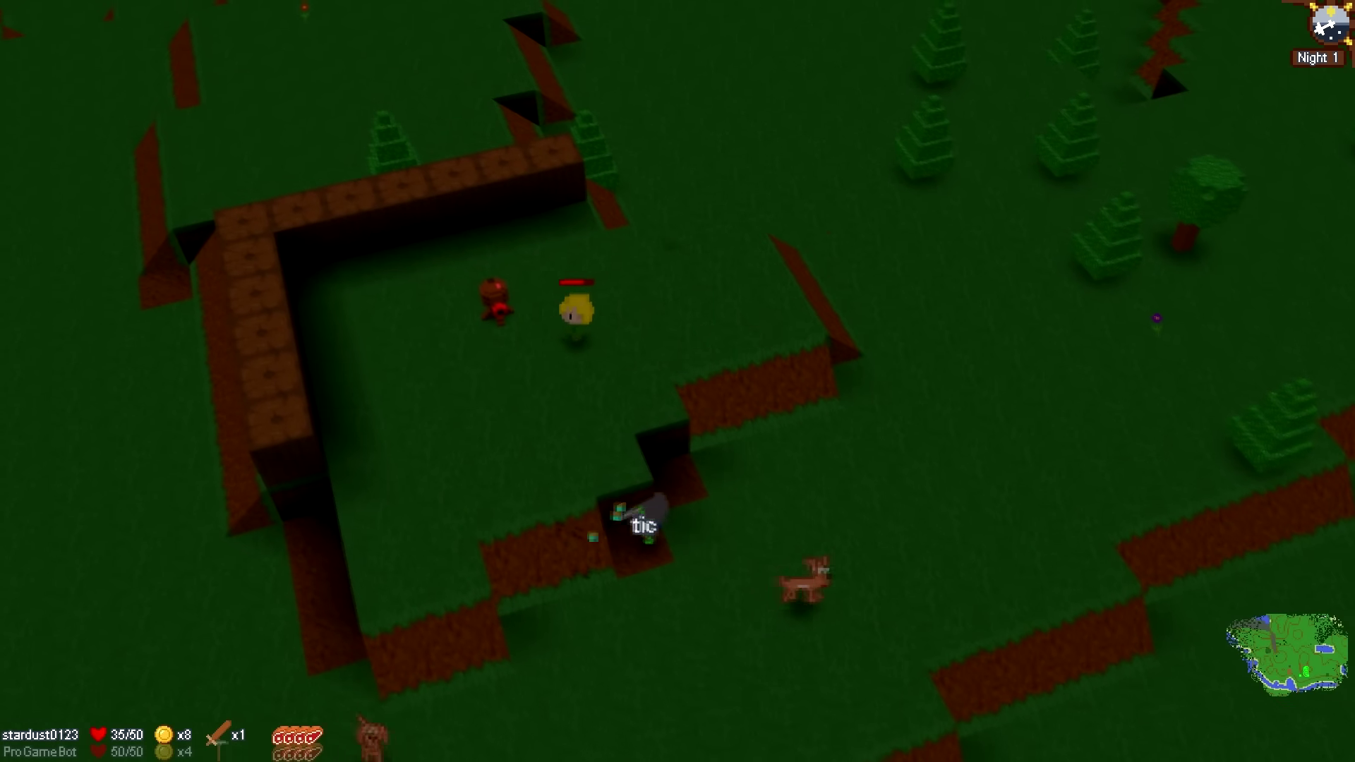
key(a)
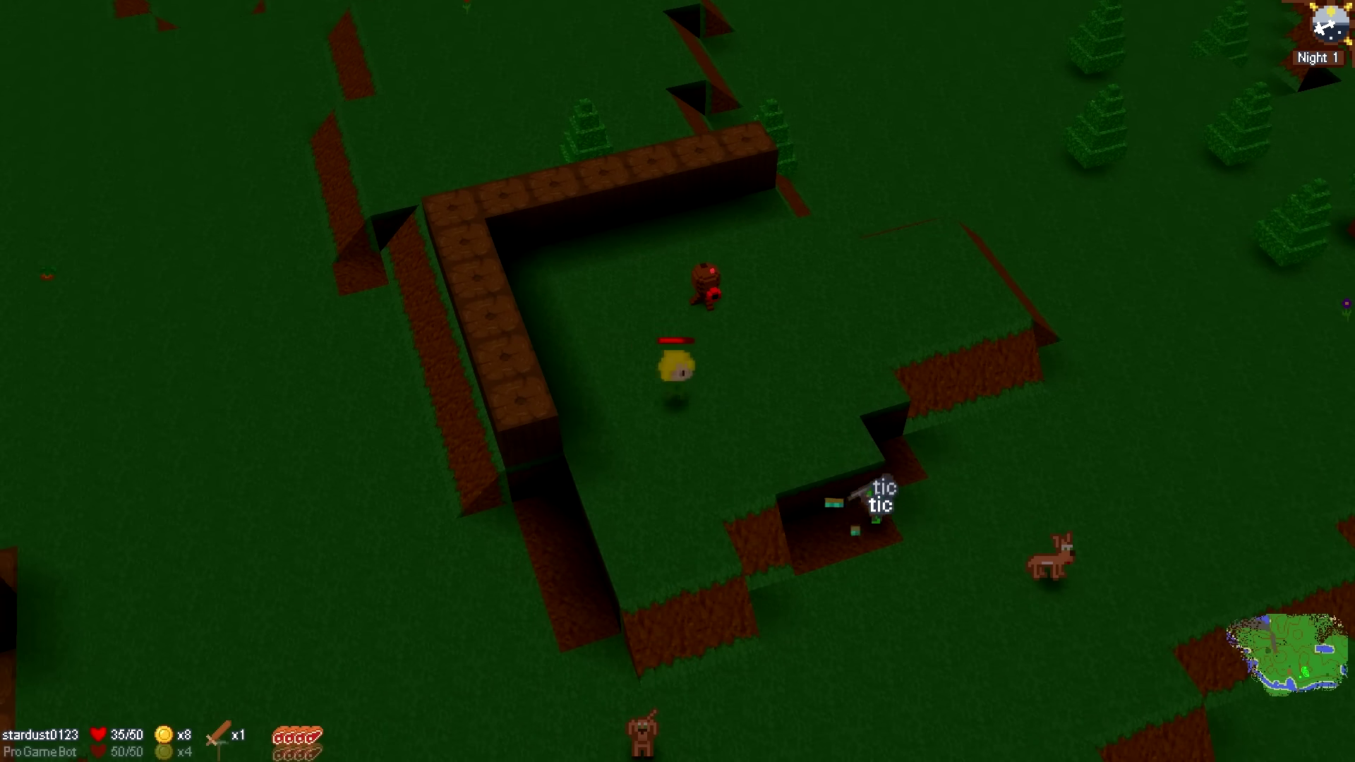
key(d)
key(s)
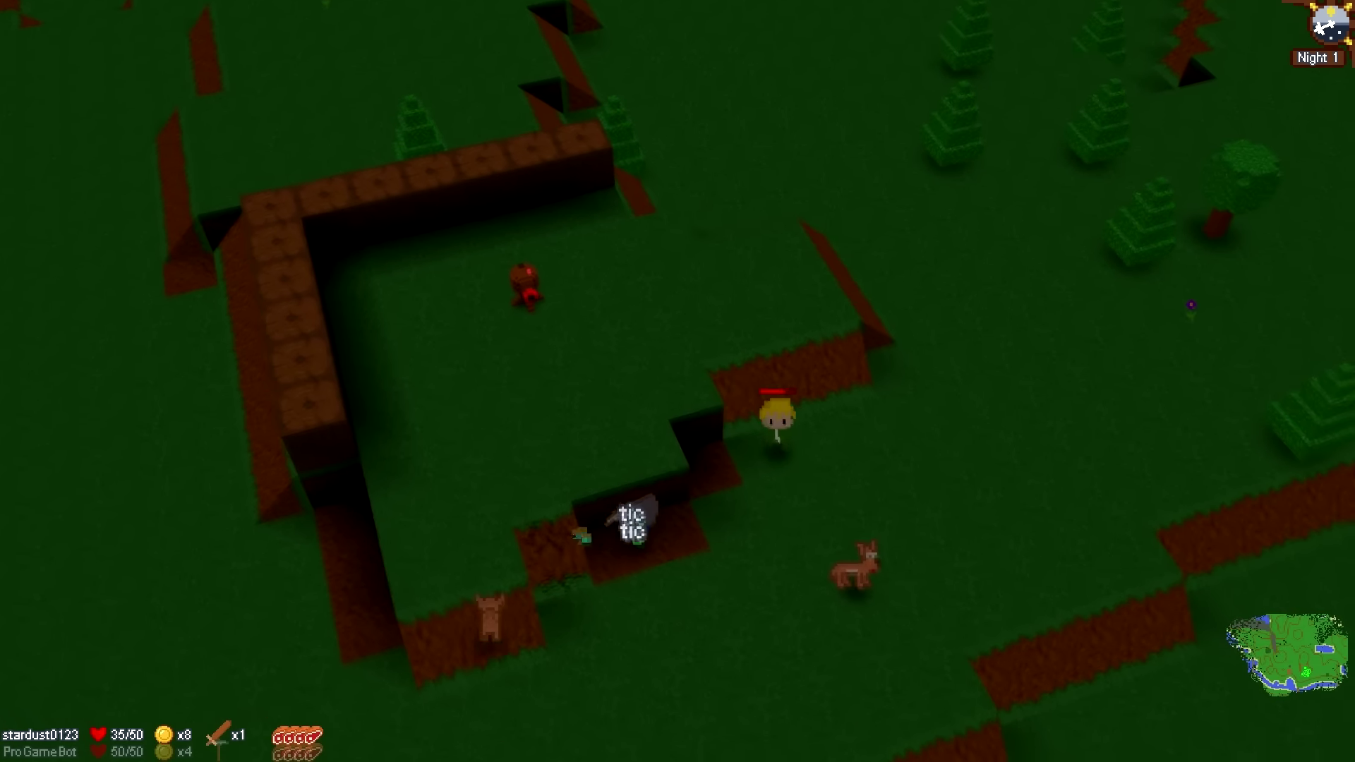
key(s)
key(a)
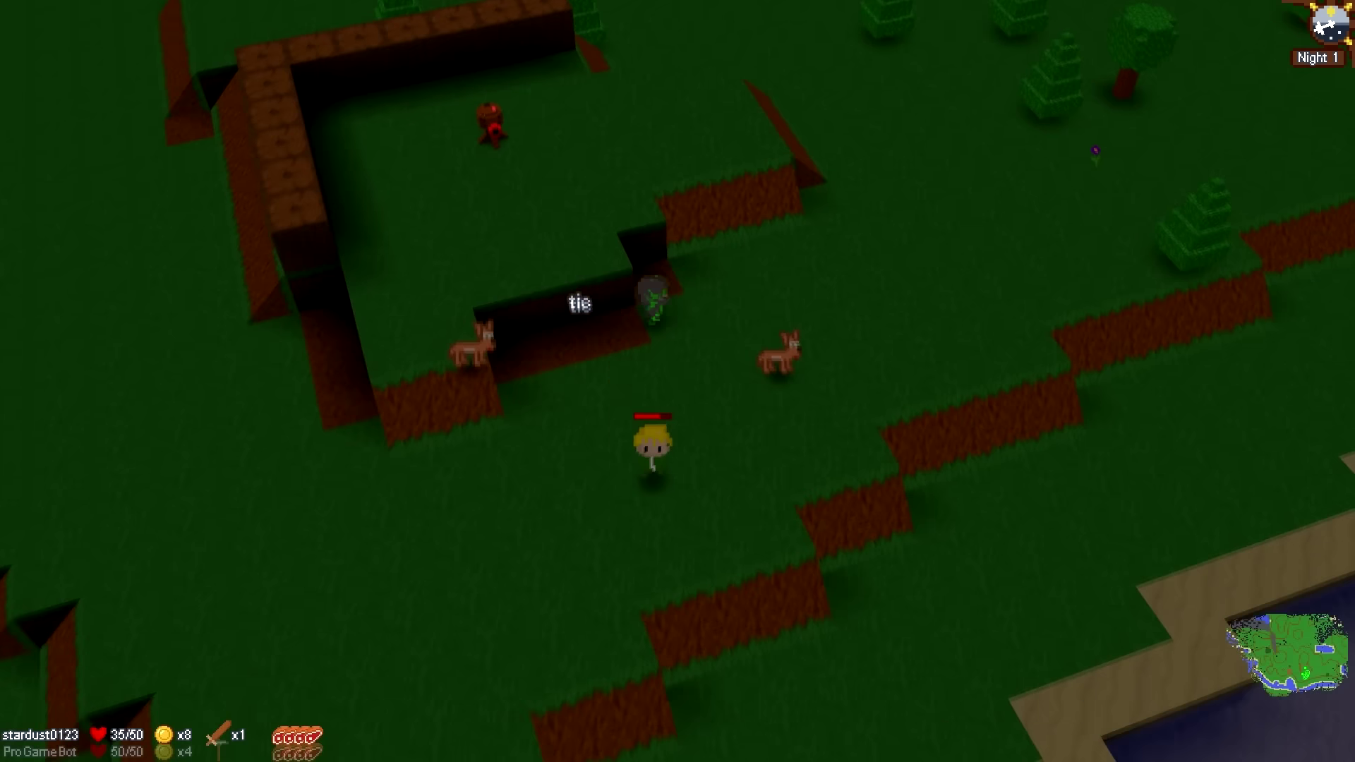
key(w)
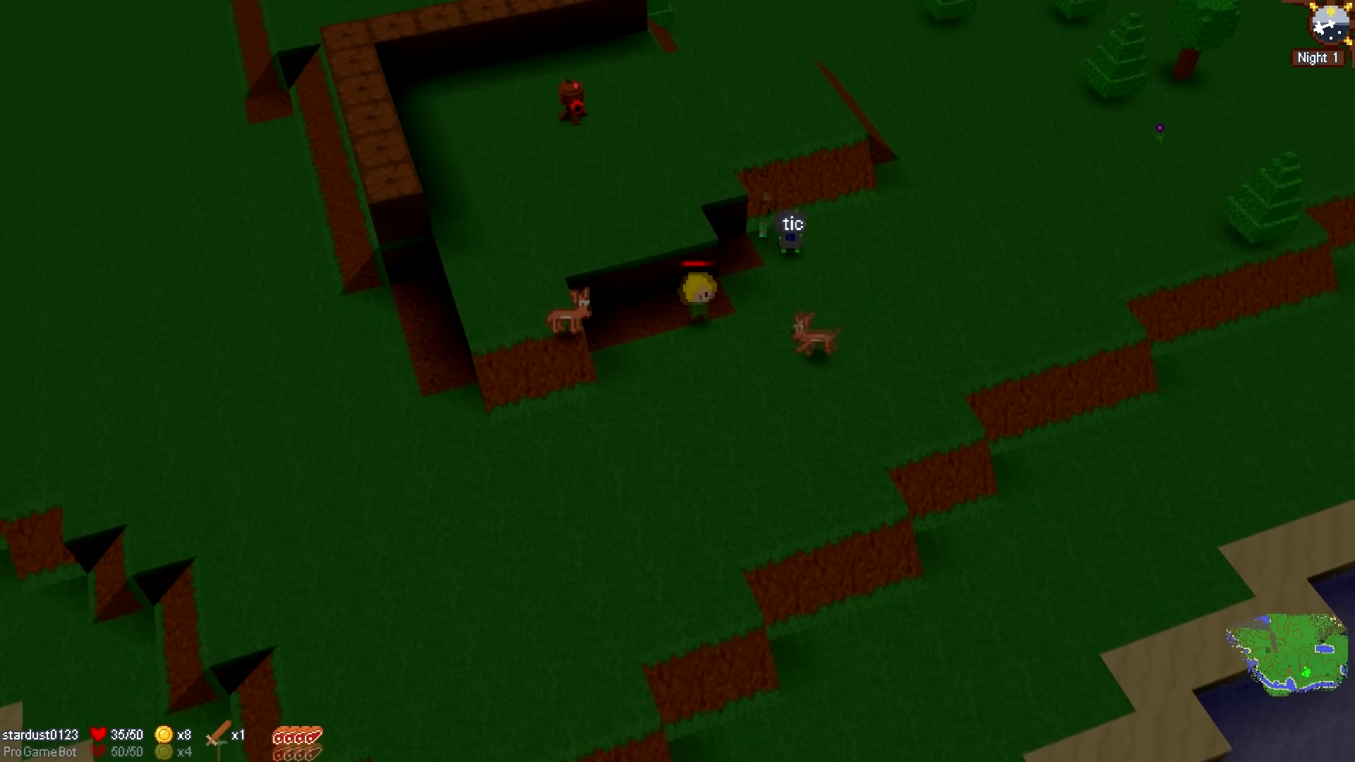
key(w)
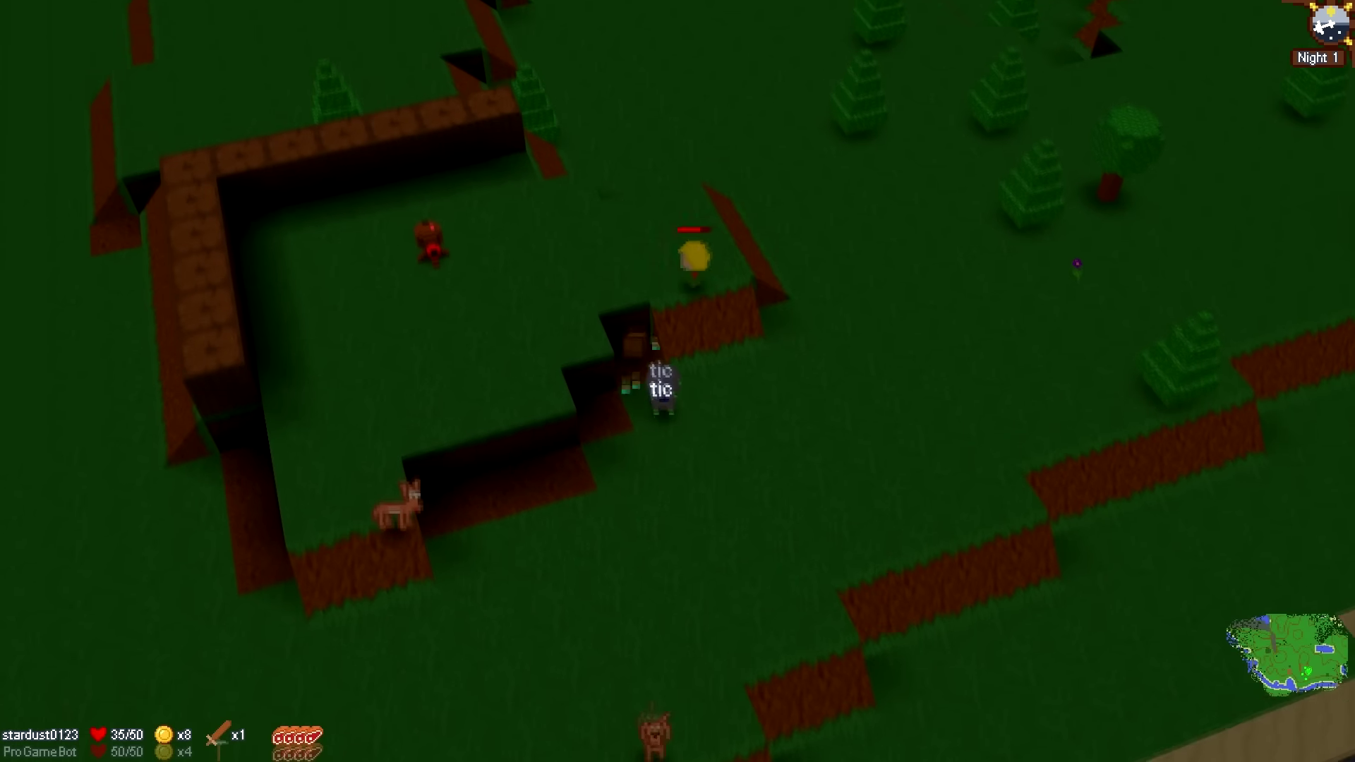
Step: Mine the dirt block beside the character, then walk around the red creature inside the fort
key(space)
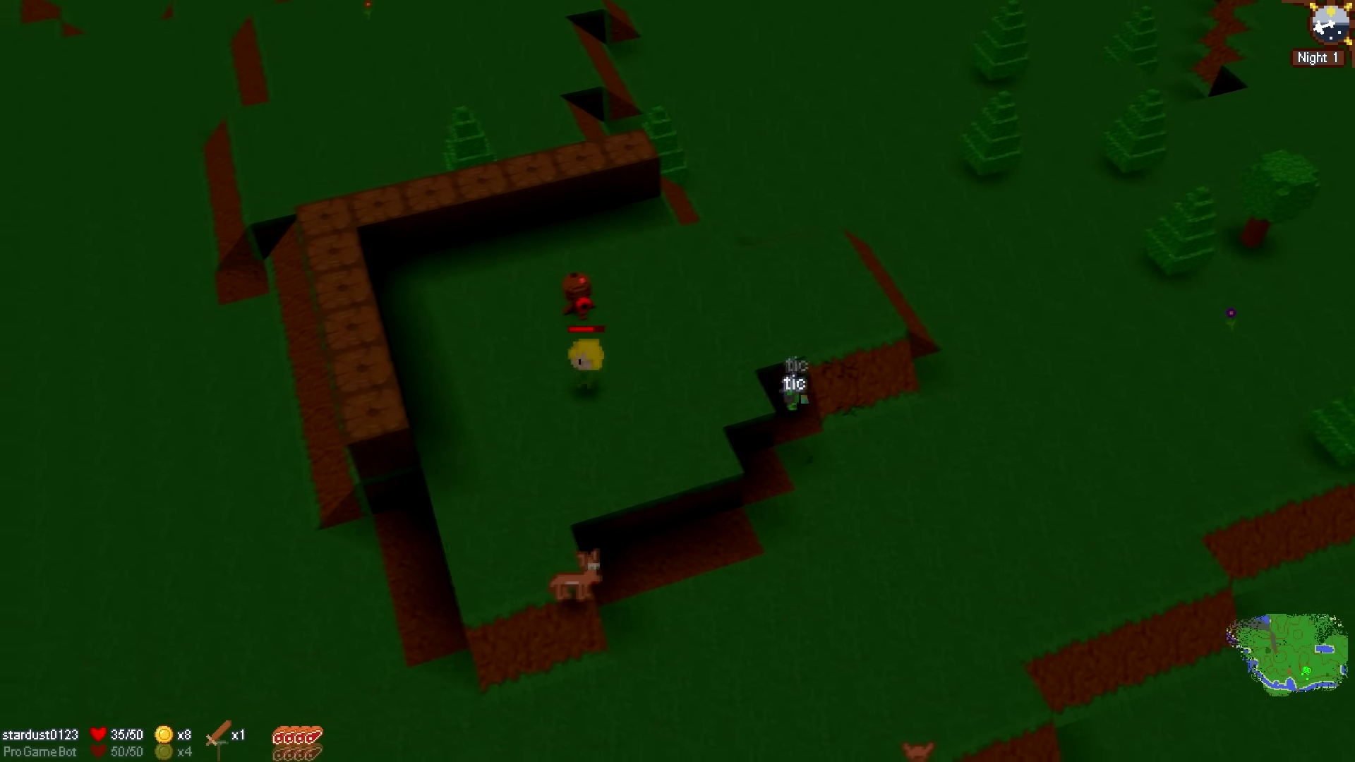
key(w)
key(d)
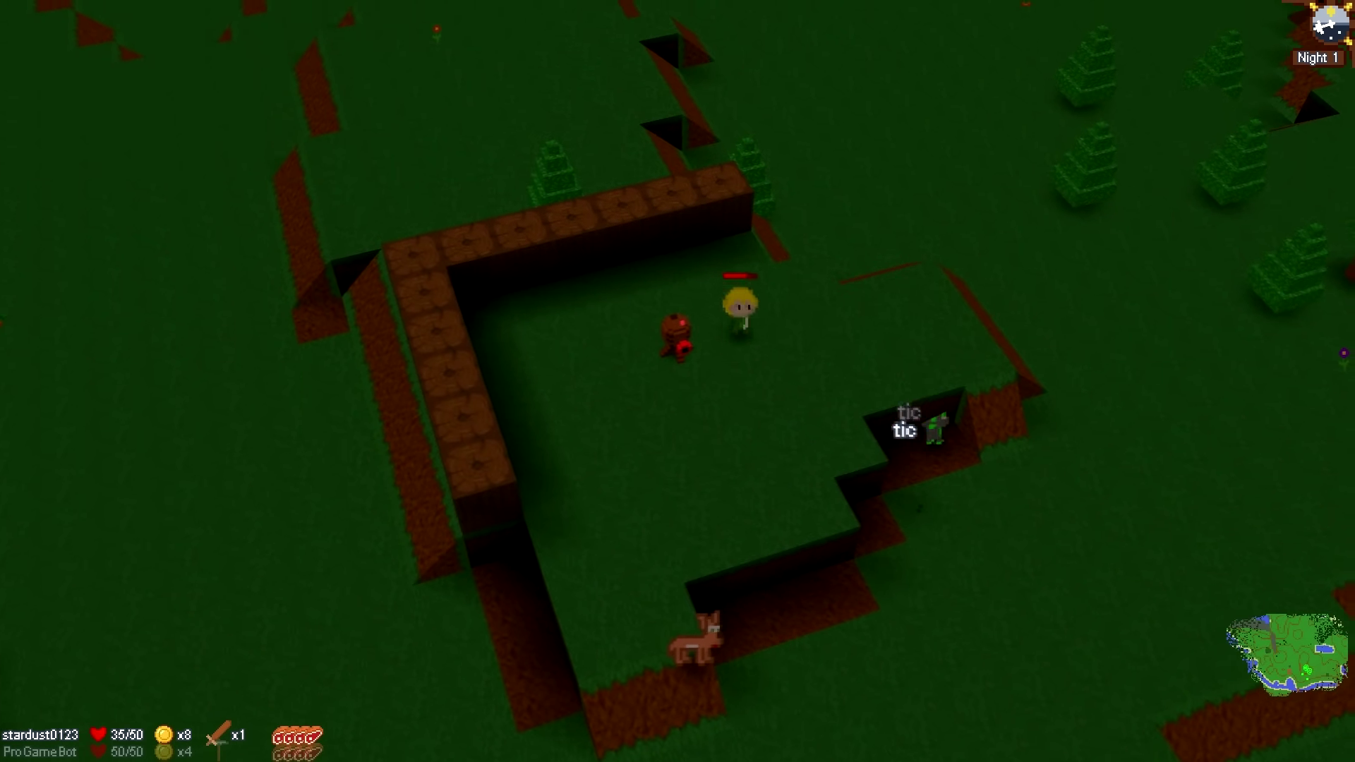
key(a)
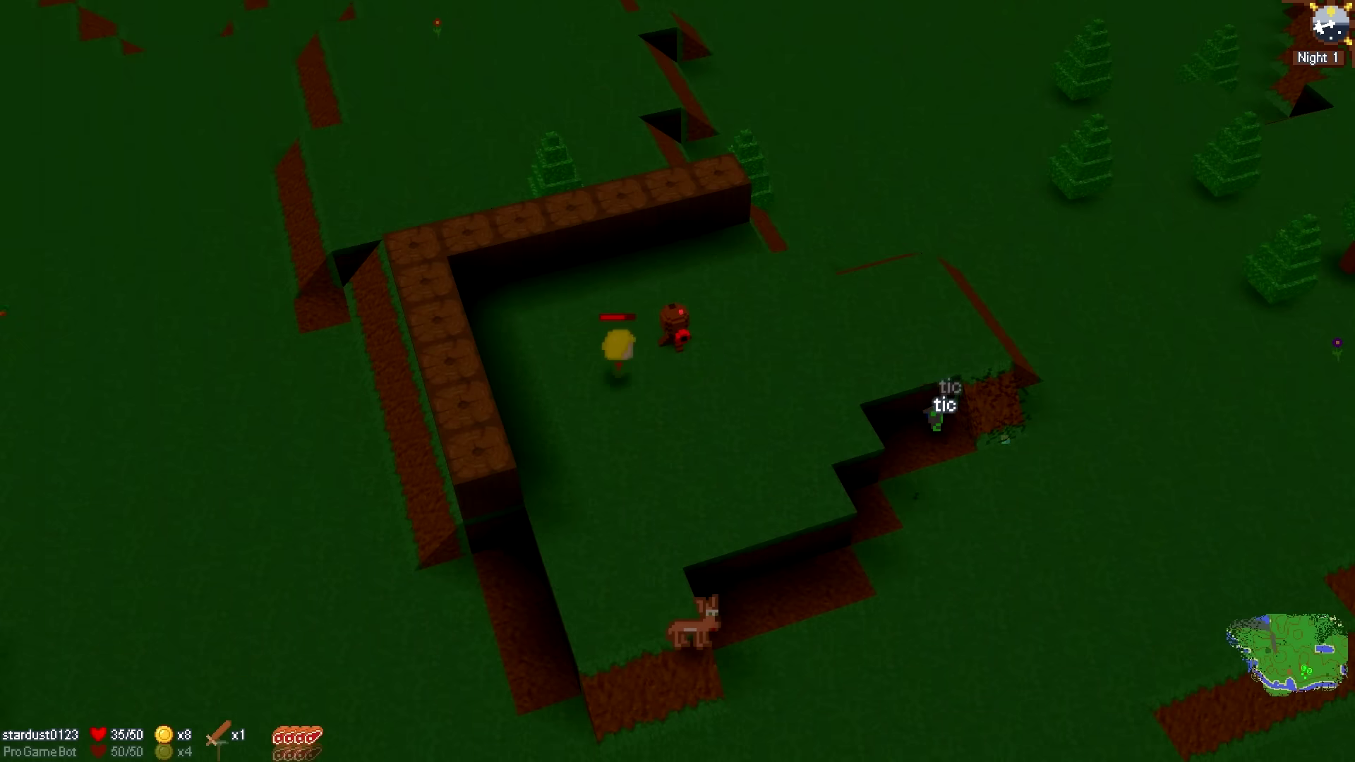
key(w)
key(d)
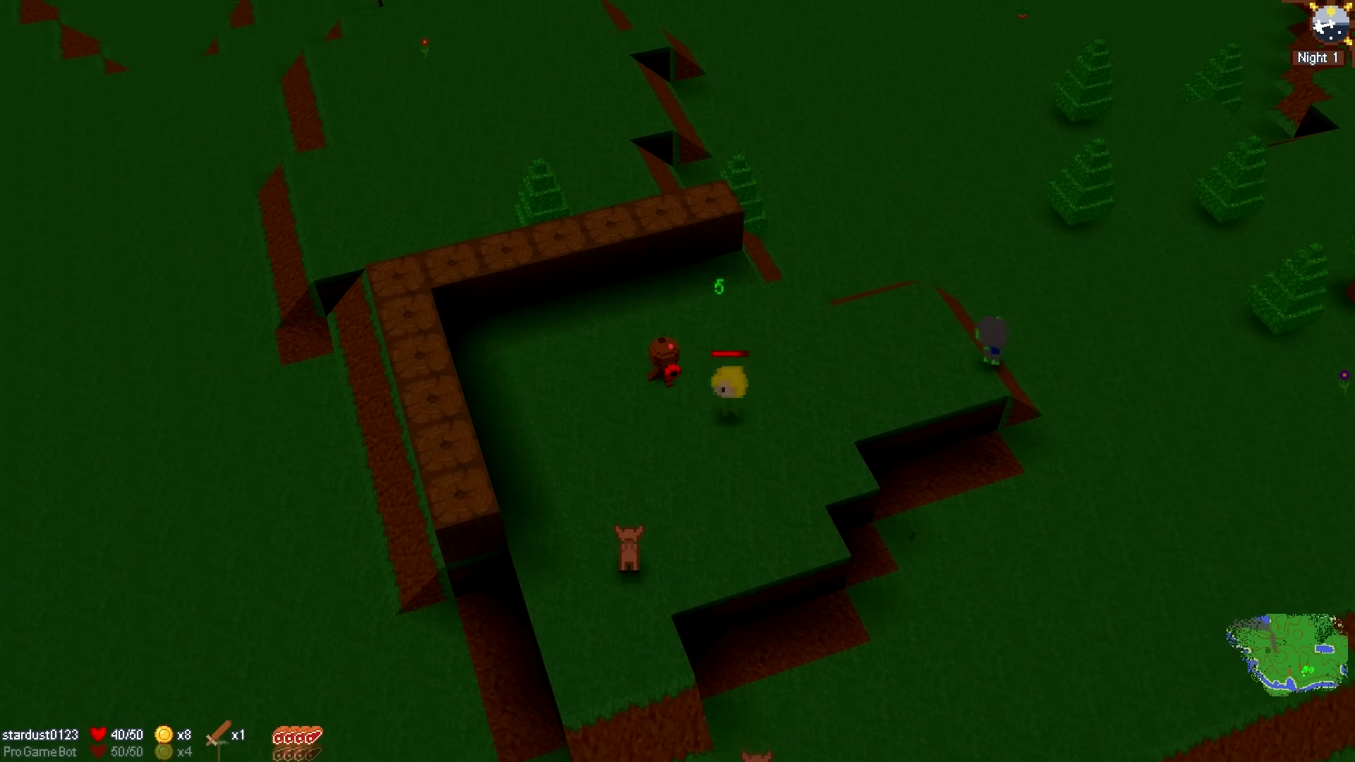
key(a)
key(w)
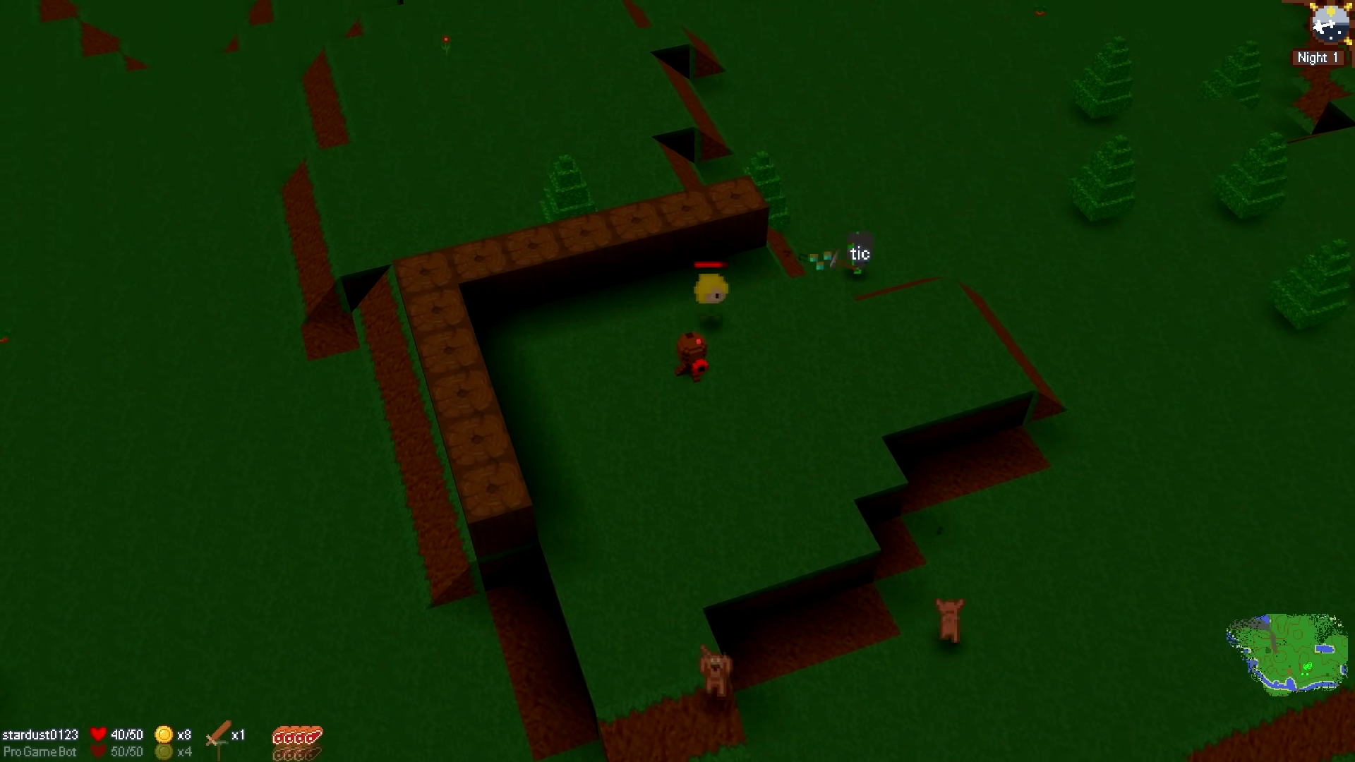
key(s)
key(d)
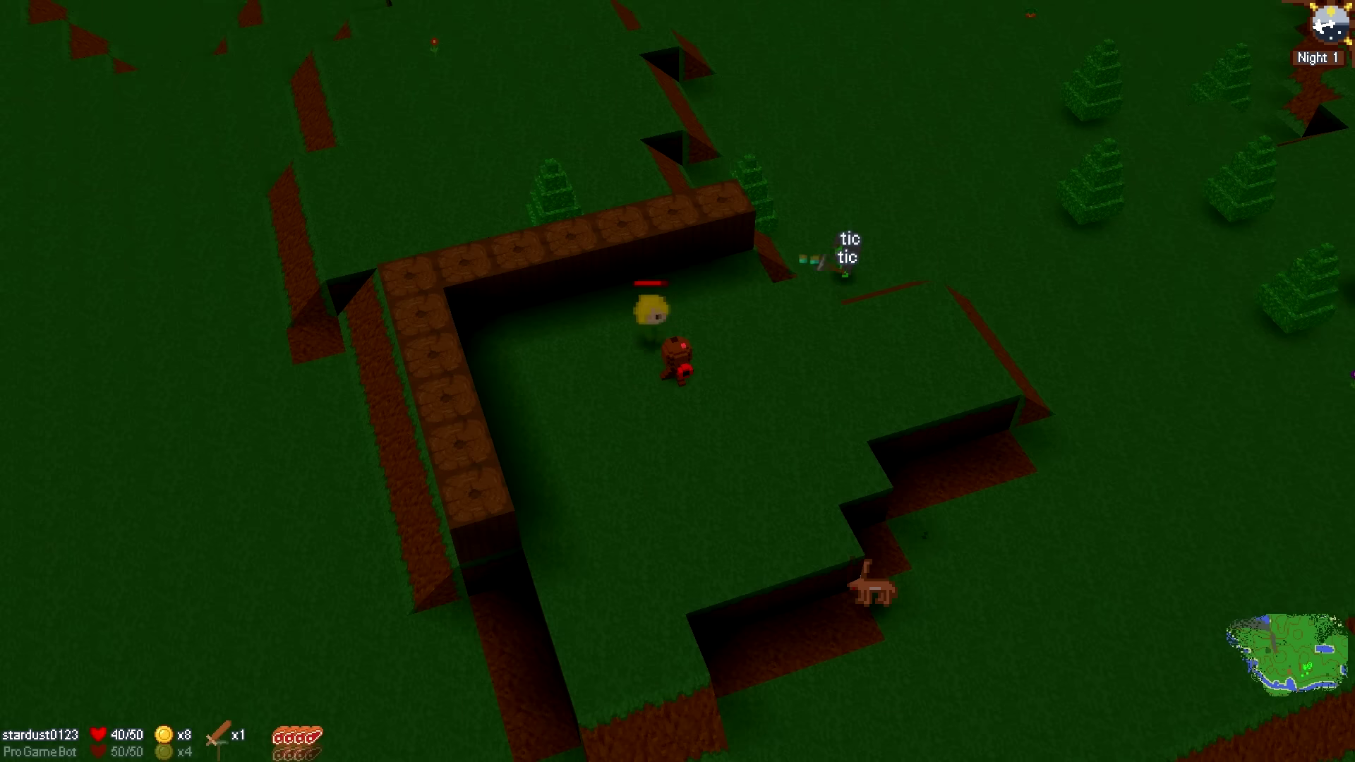
key(s)
key(a)
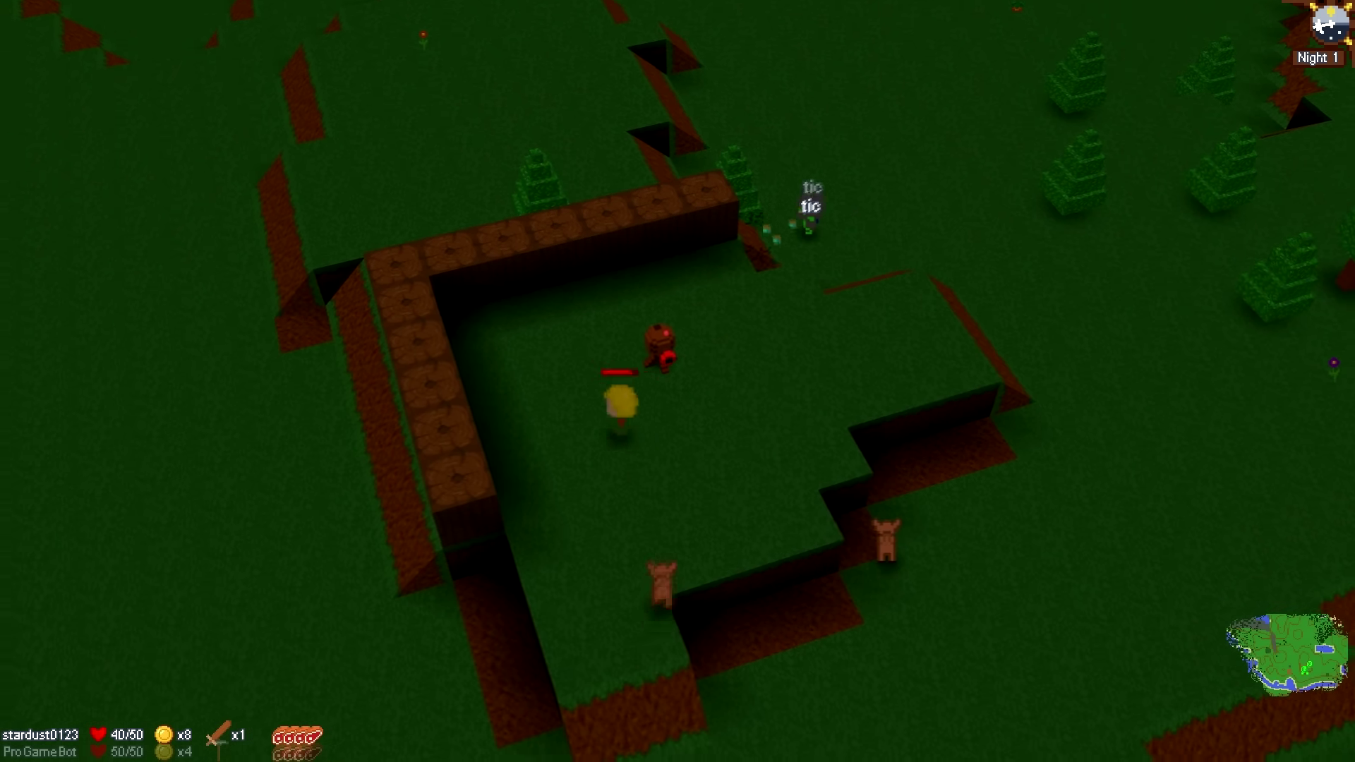
key(w)
key(w)
Step: Move around inside the fort up to the open end of the top wall
key(d)
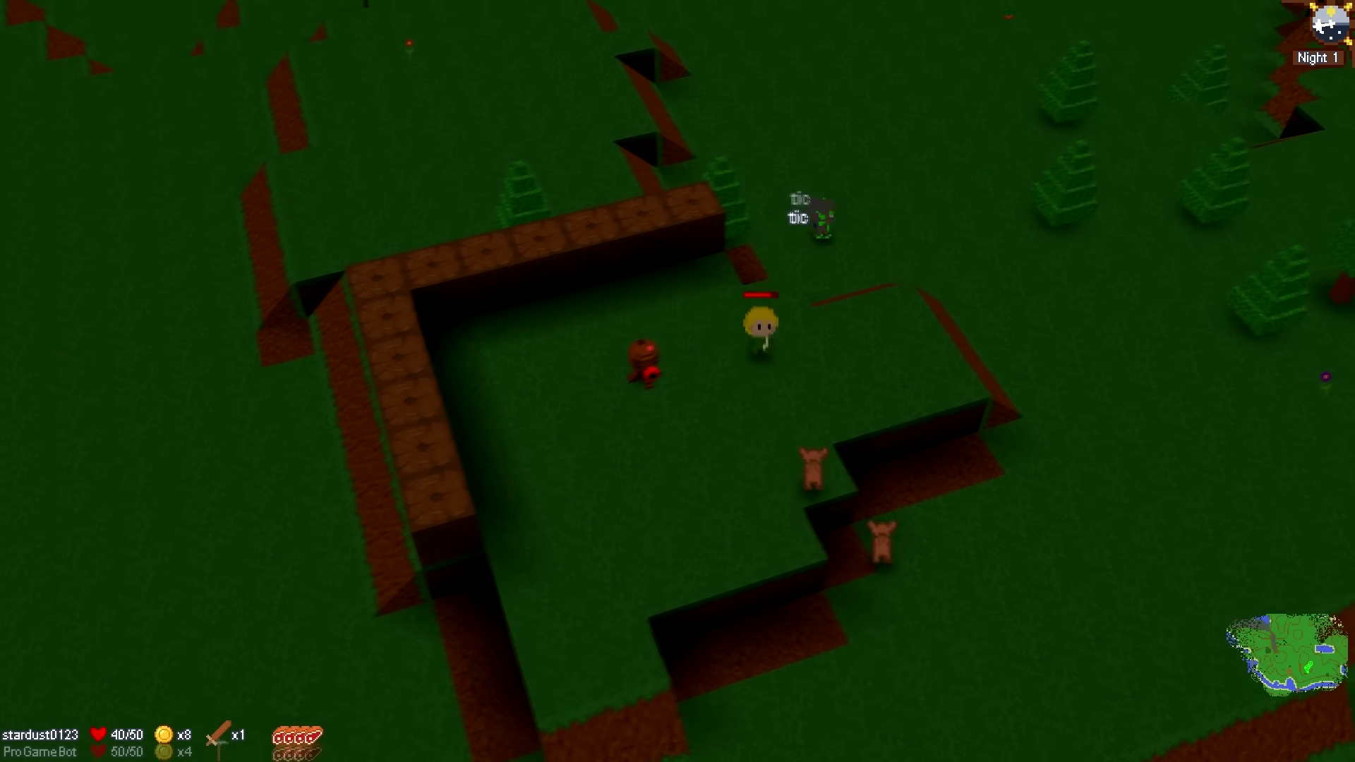
key(d)
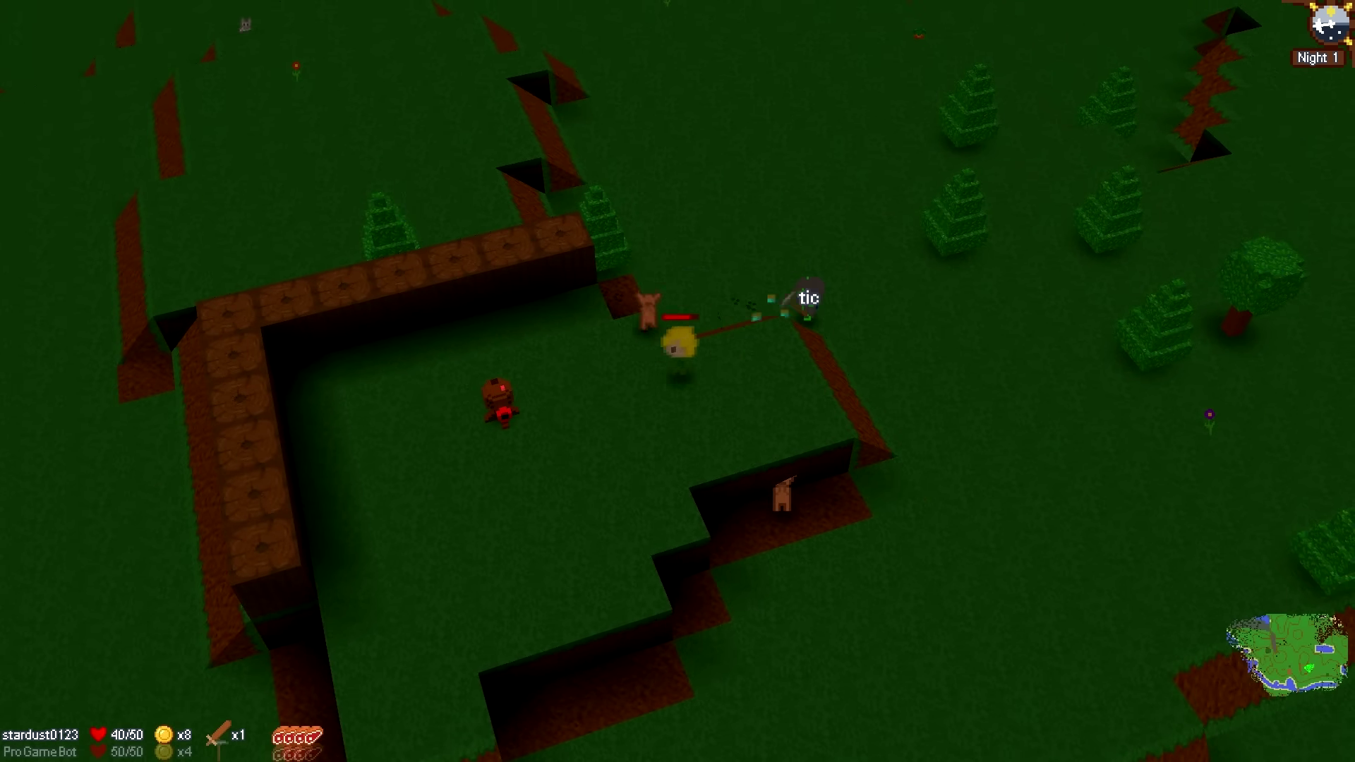
key(a)
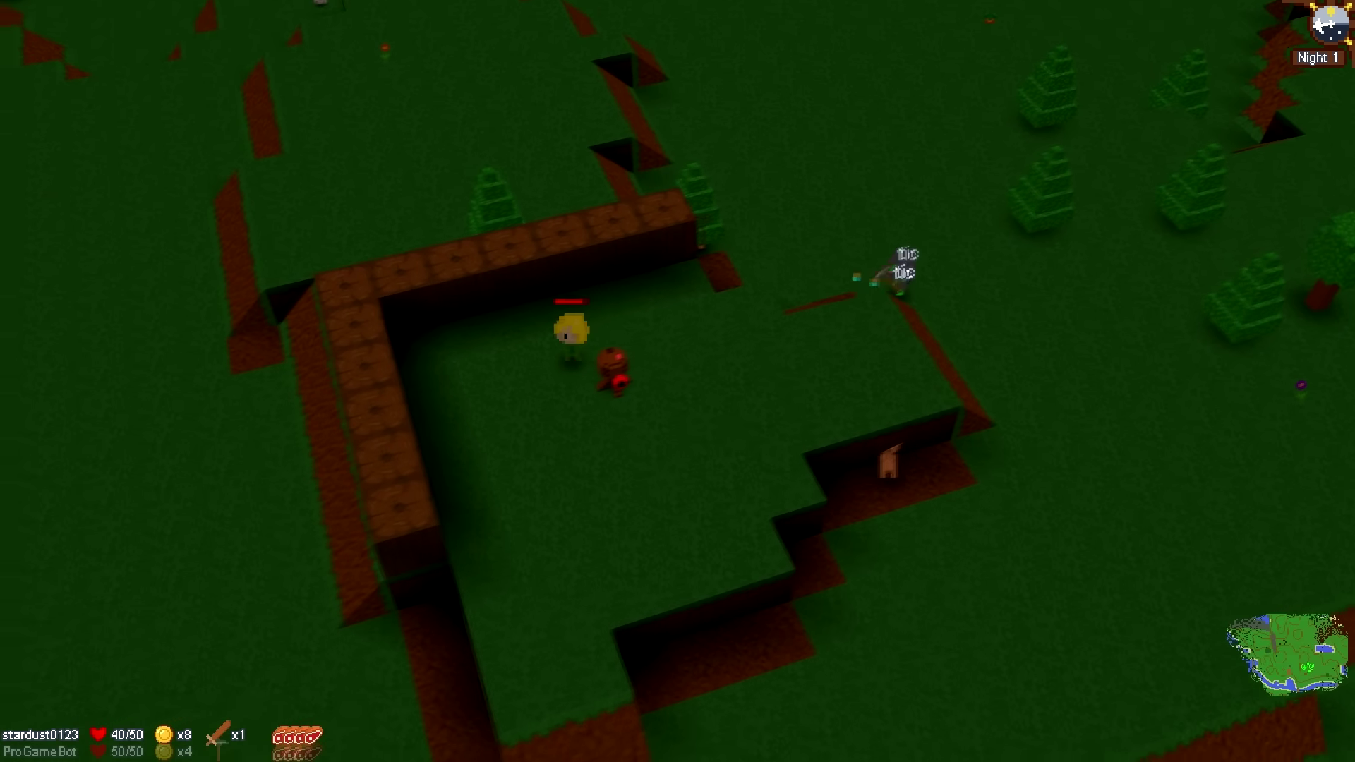
key(s)
key(a)
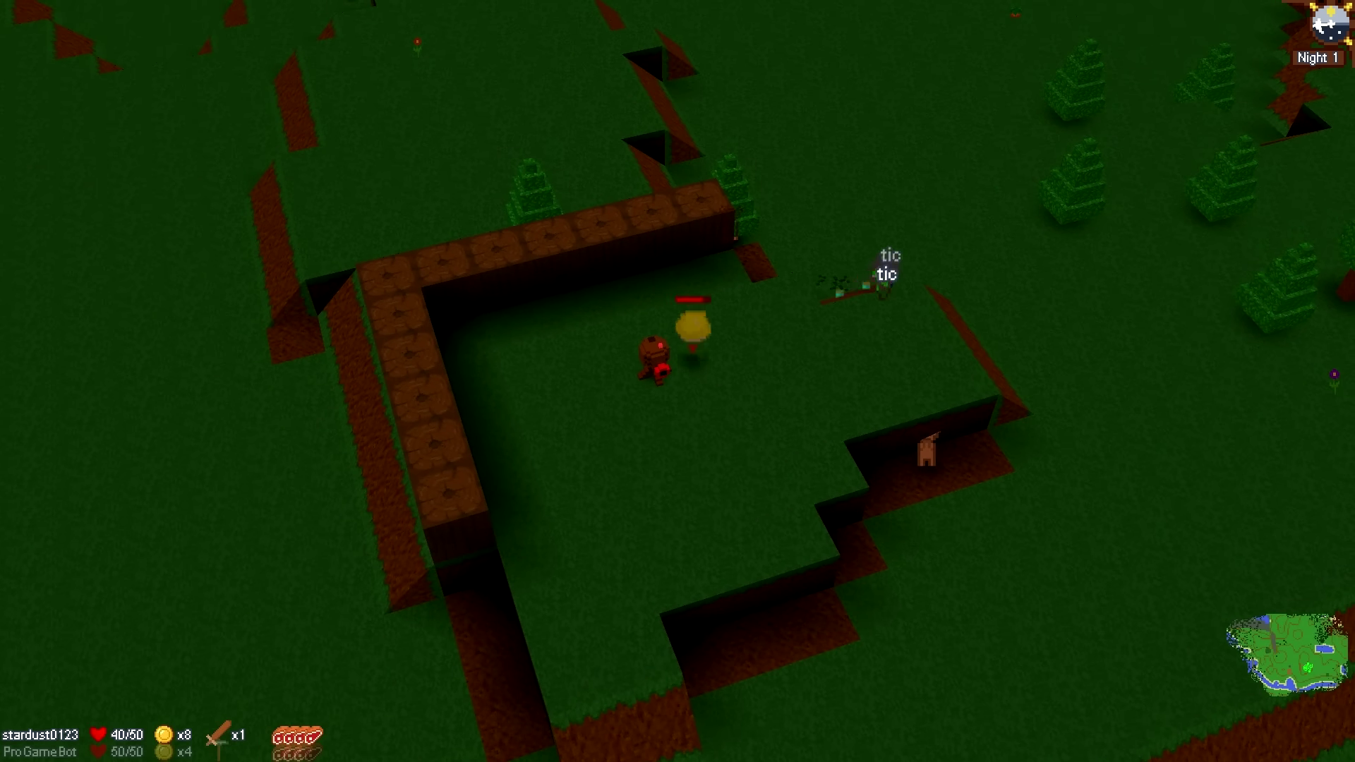
key(w)
key(a)
key(s)
key(d)
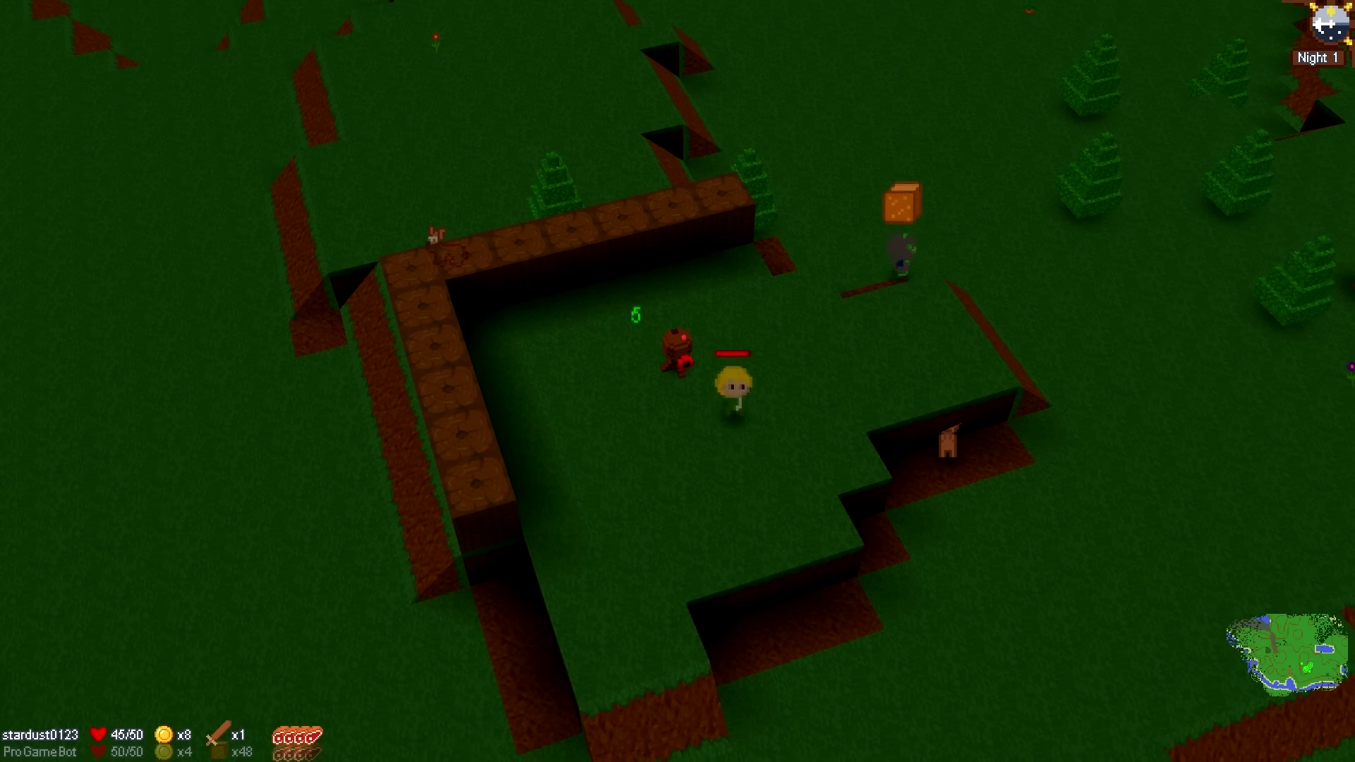
key(d)
key(w)
key(a)
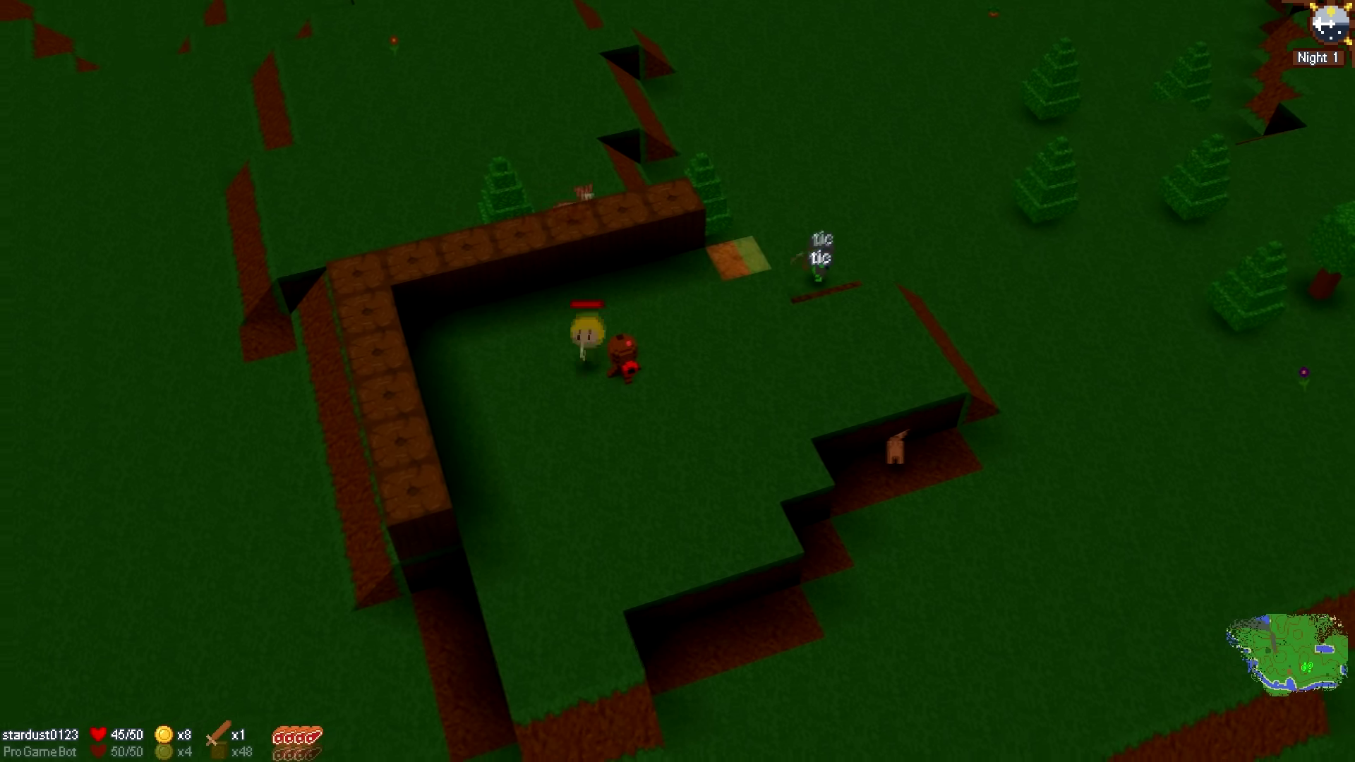
Step: Walk around inside the fort at daybreak, nearing the top wall's open end
key(s)
key(w)
key(a)
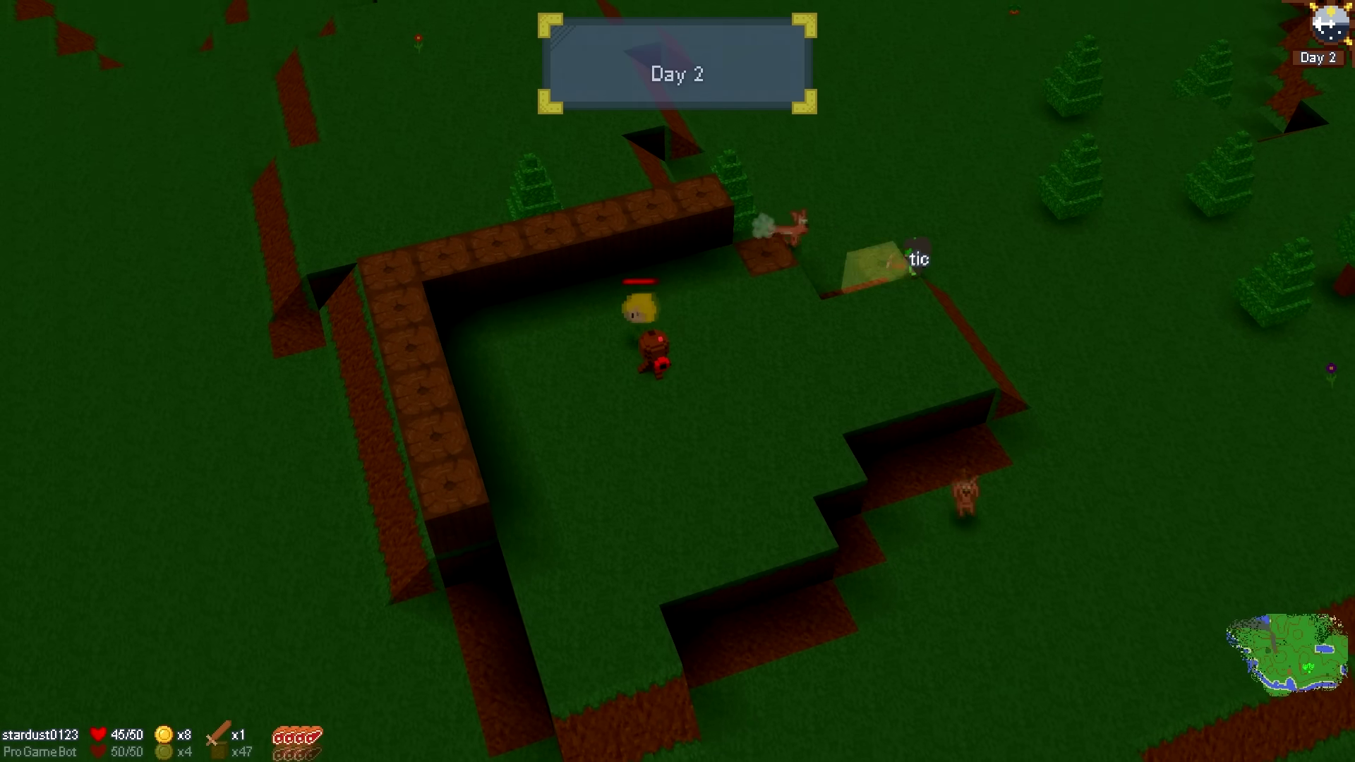
key(s)
key(d)
key(w)
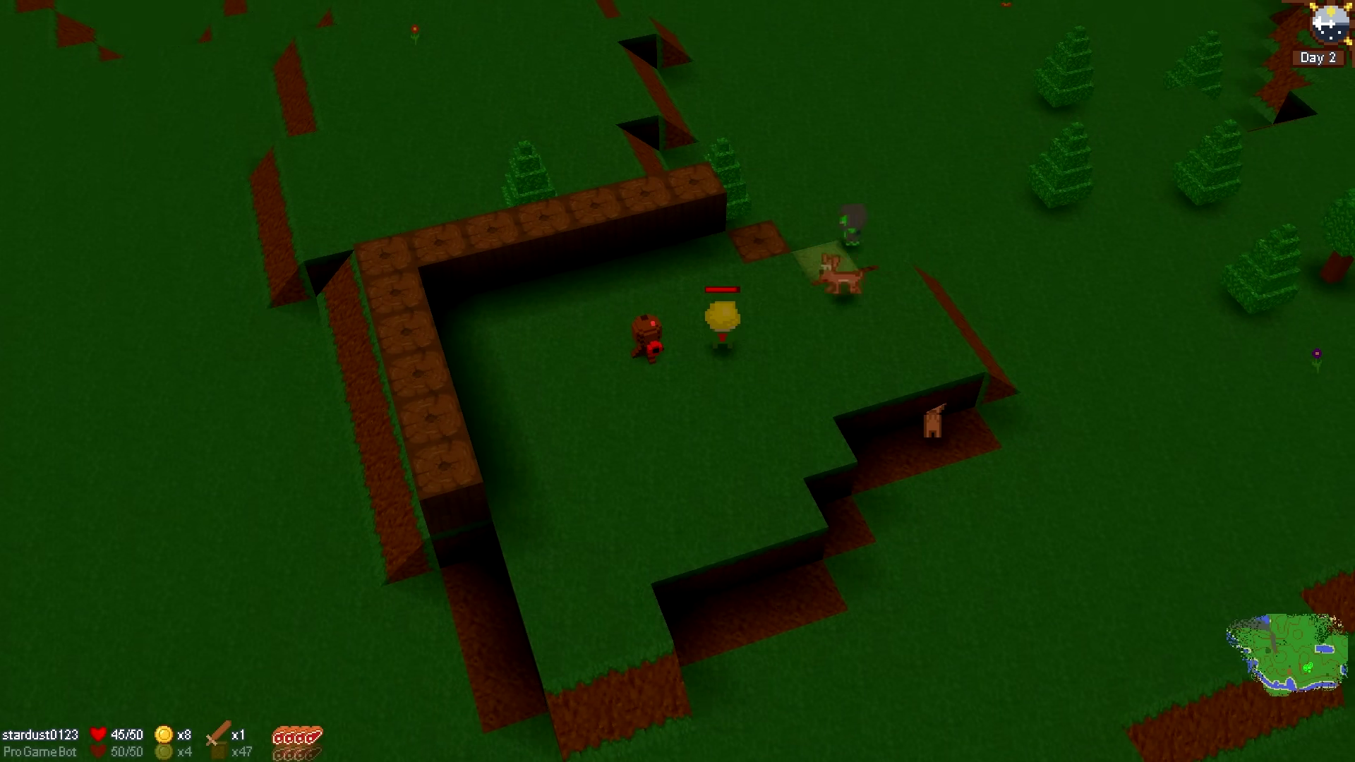
key(a)
key(s)
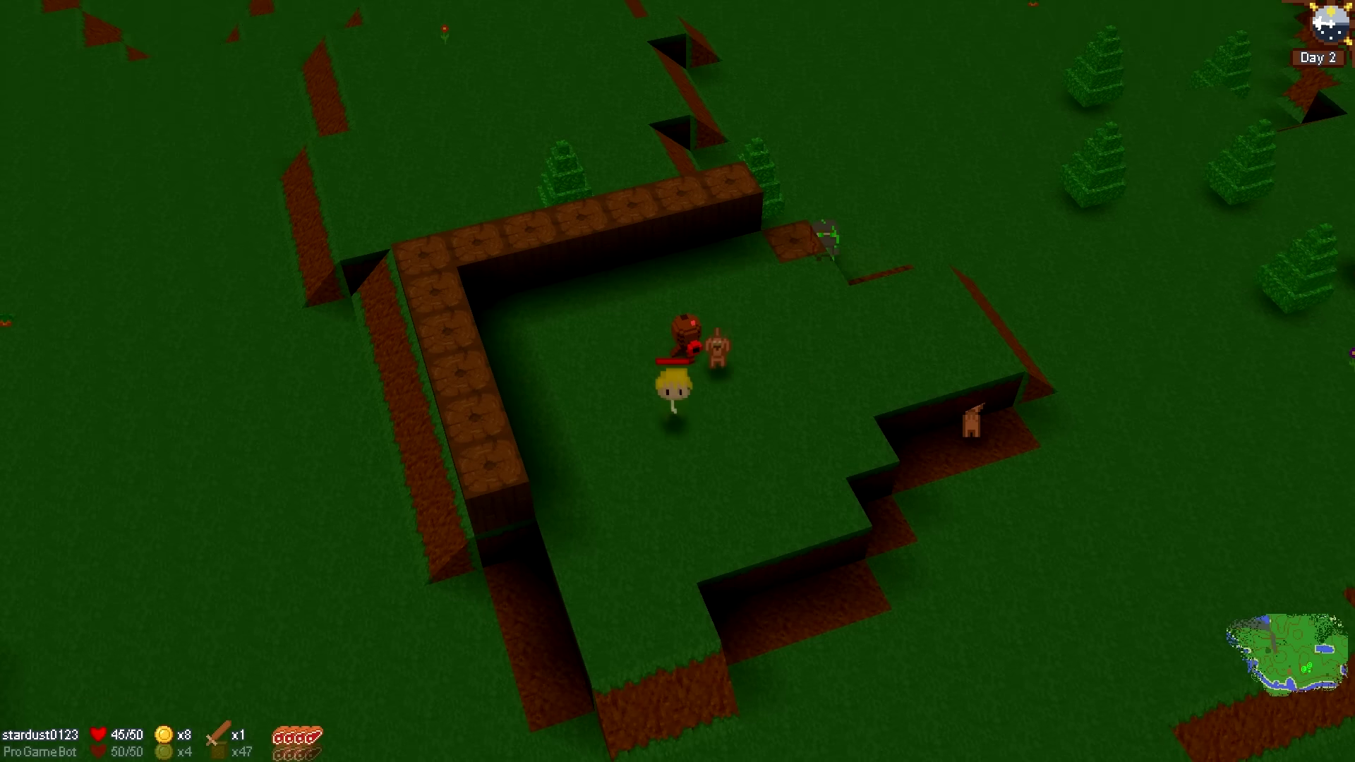
Step: Walk right to the fort's edge and back, stopping past the upper-right dirt tiles
key(d)
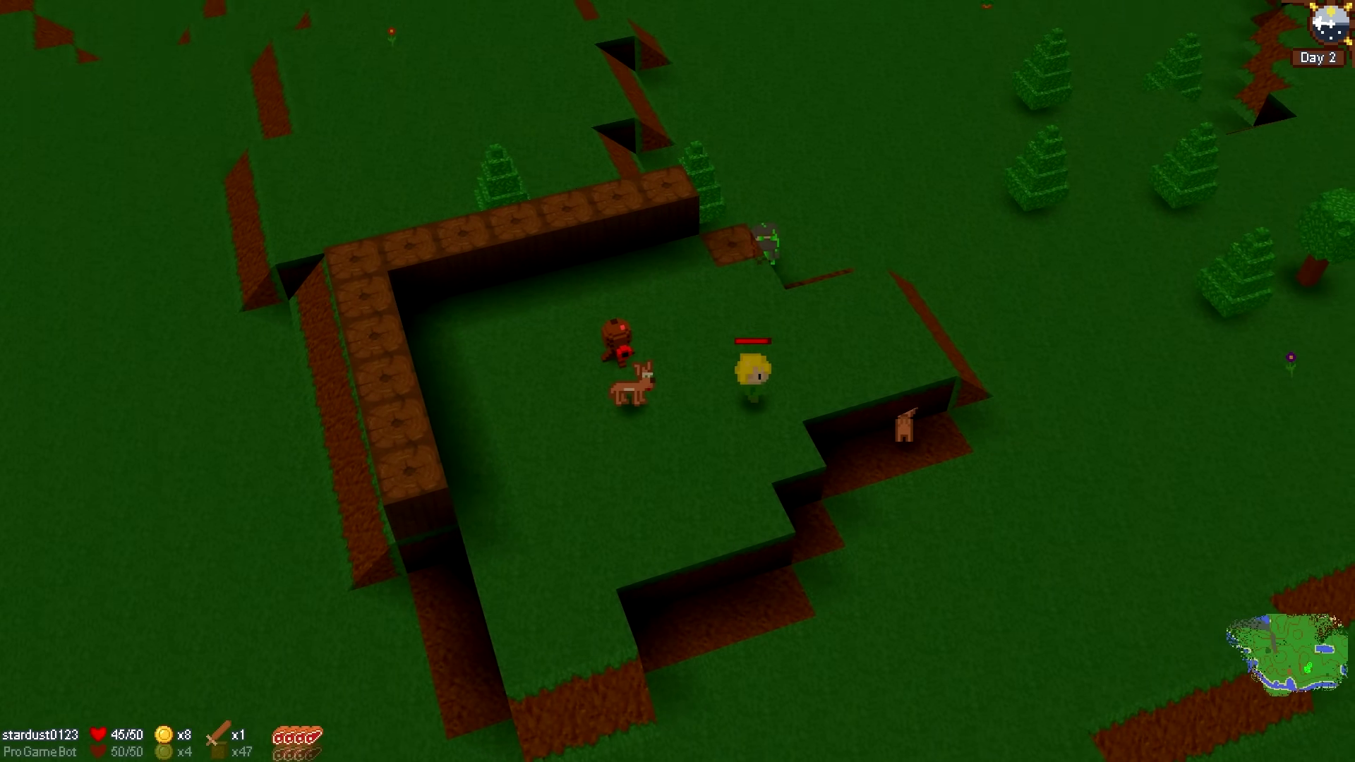
key(d)
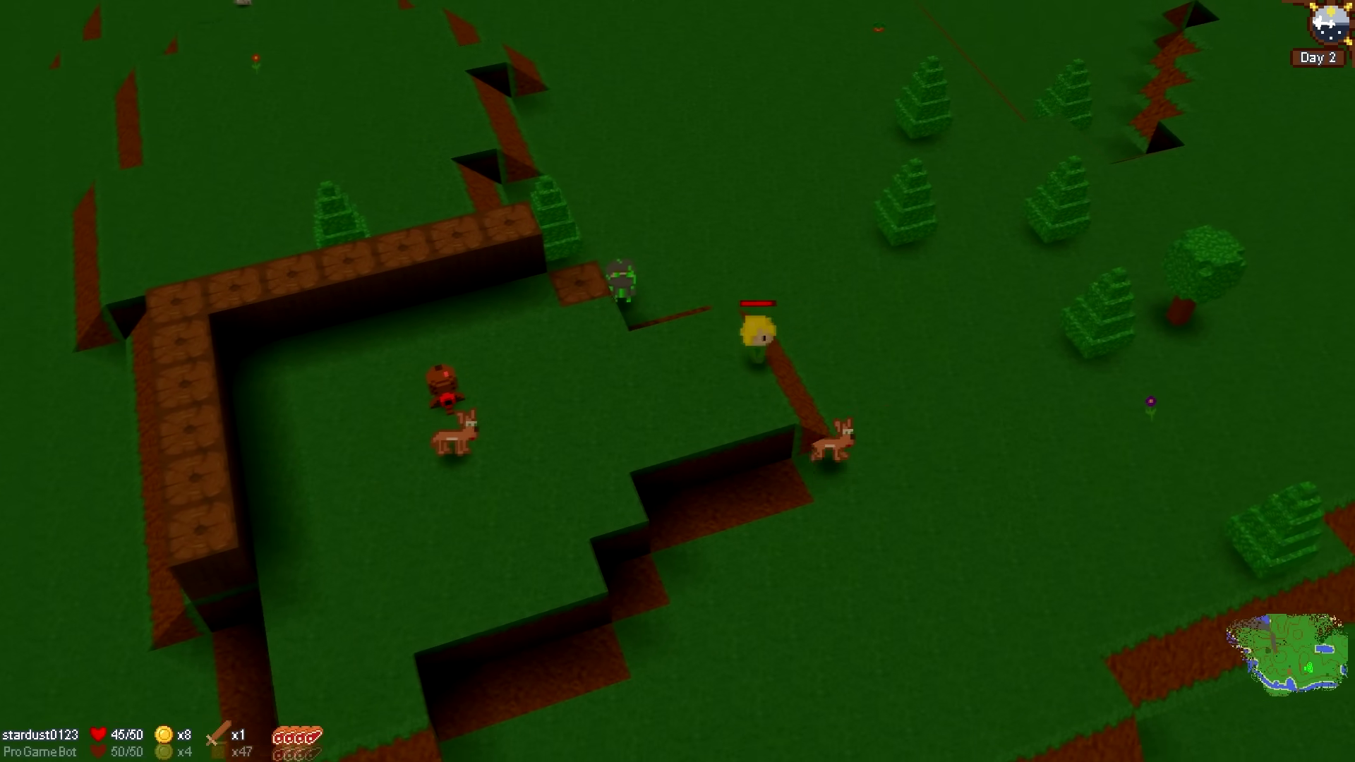
key(a)
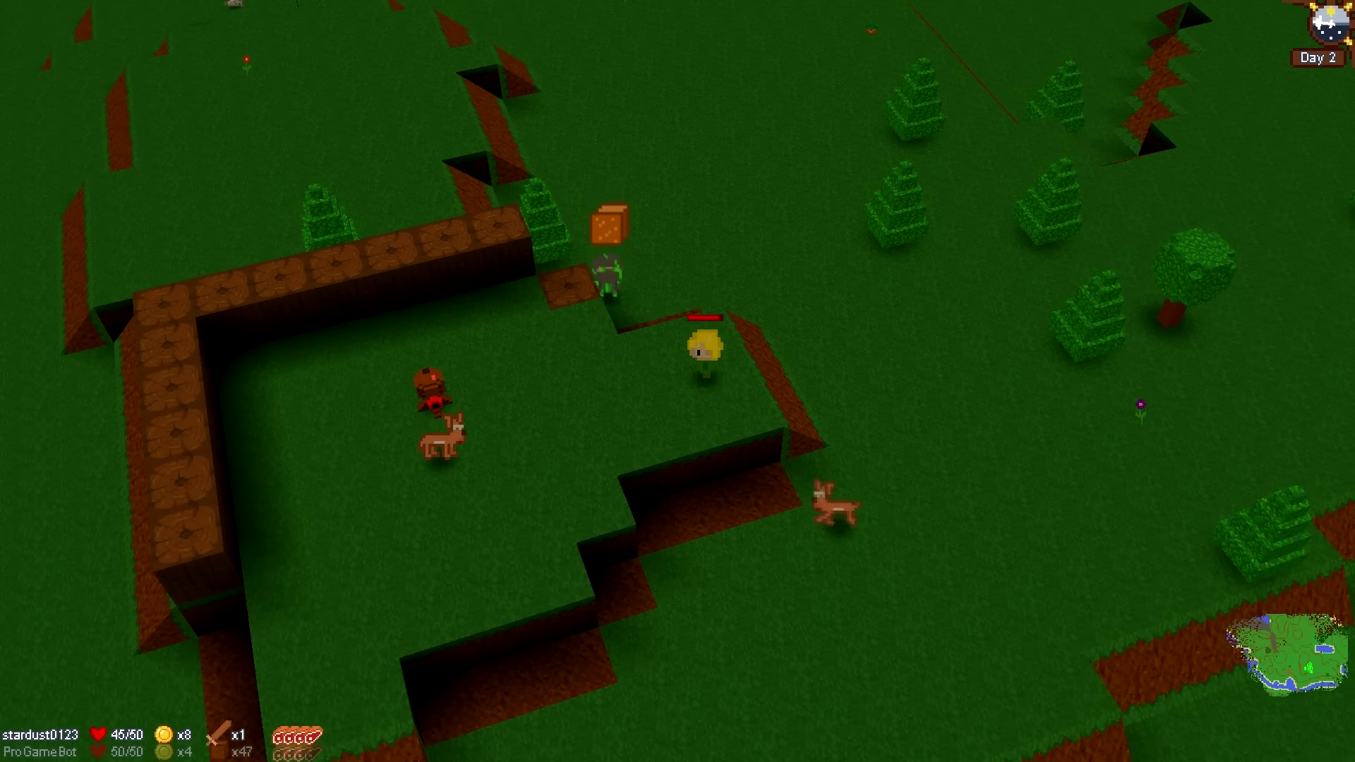
key(a)
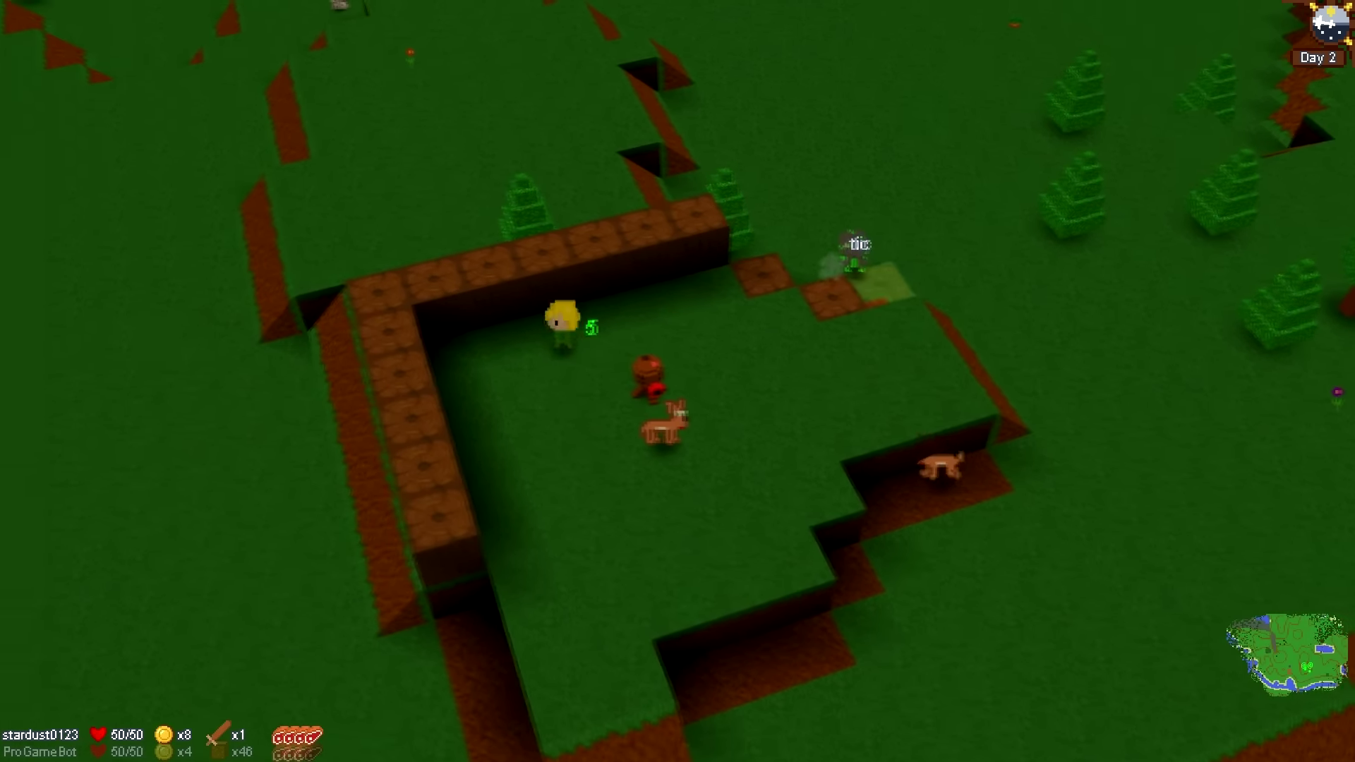
key(d)
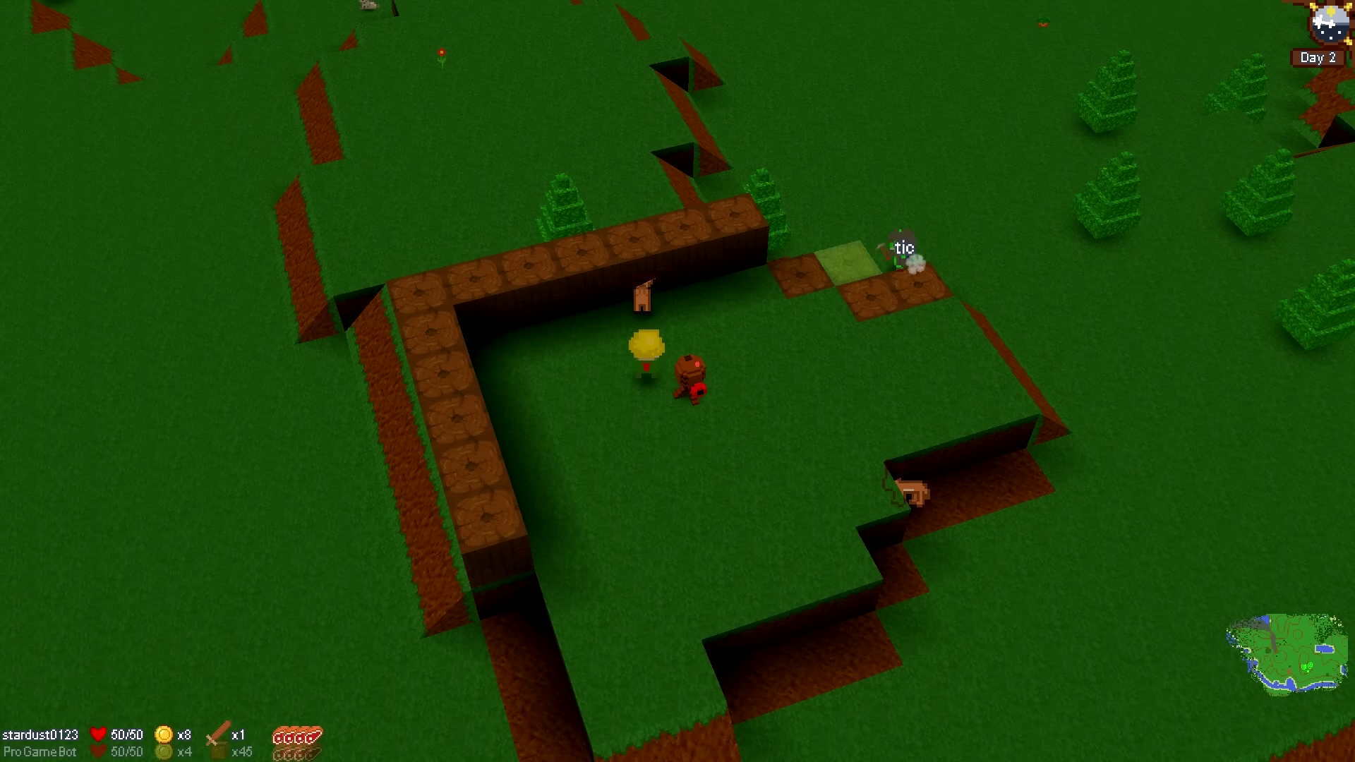
key(d)
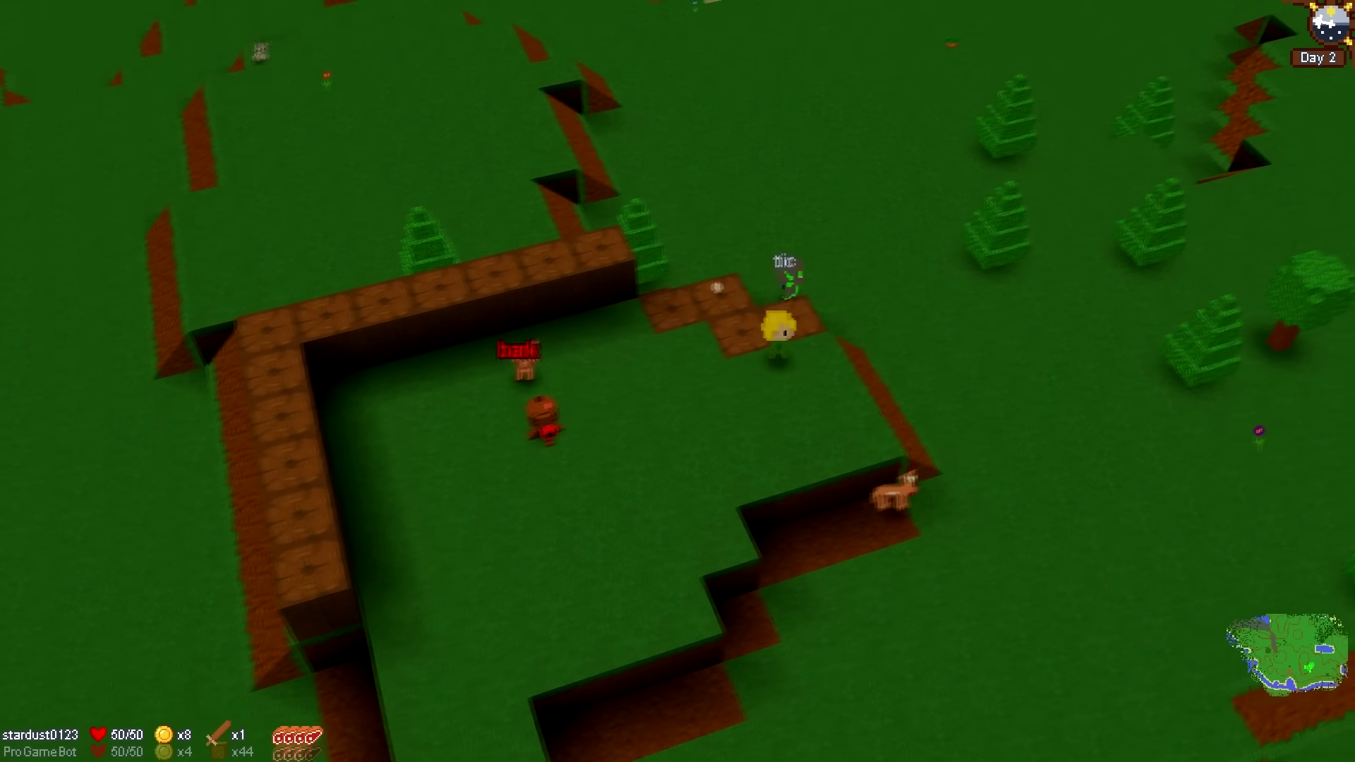
Step: Walk across the grass outside and around the fort's wall corner
key(d)
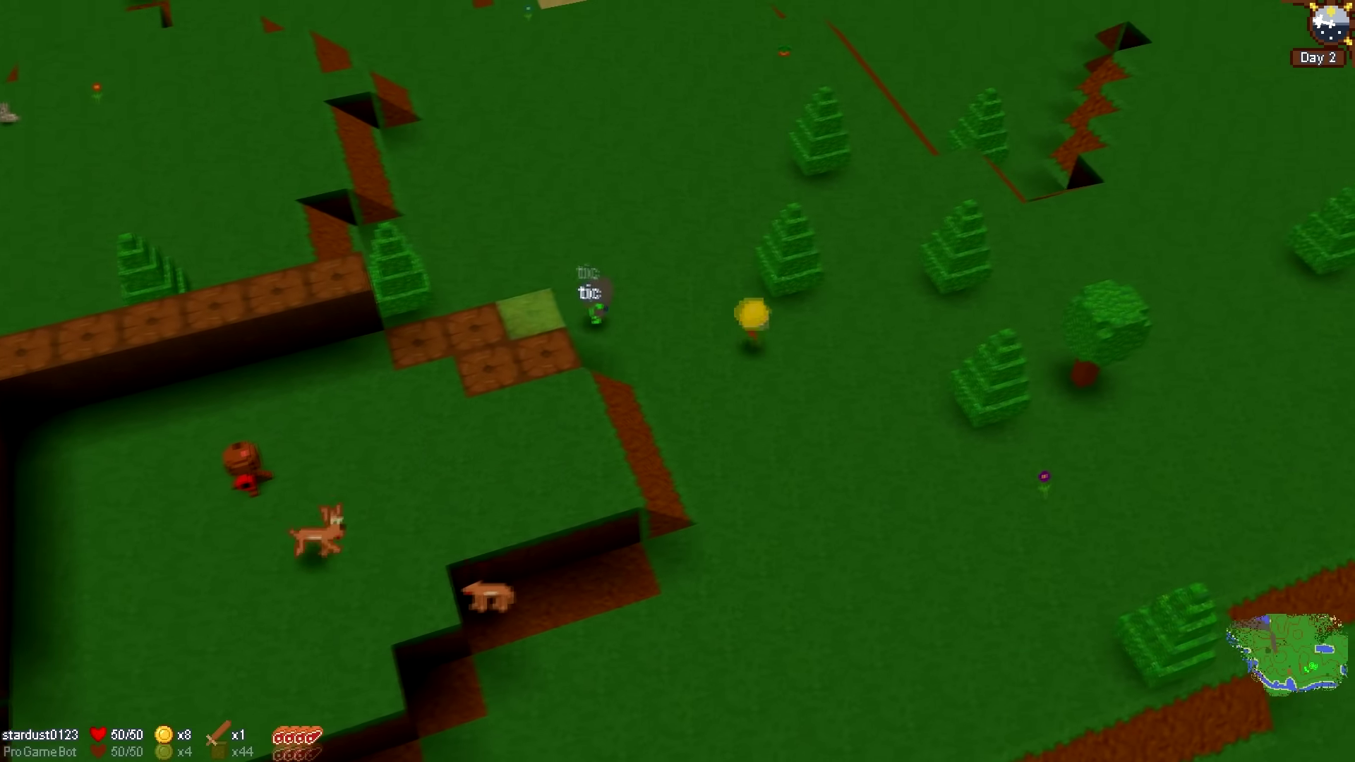
key(w)
key(a)
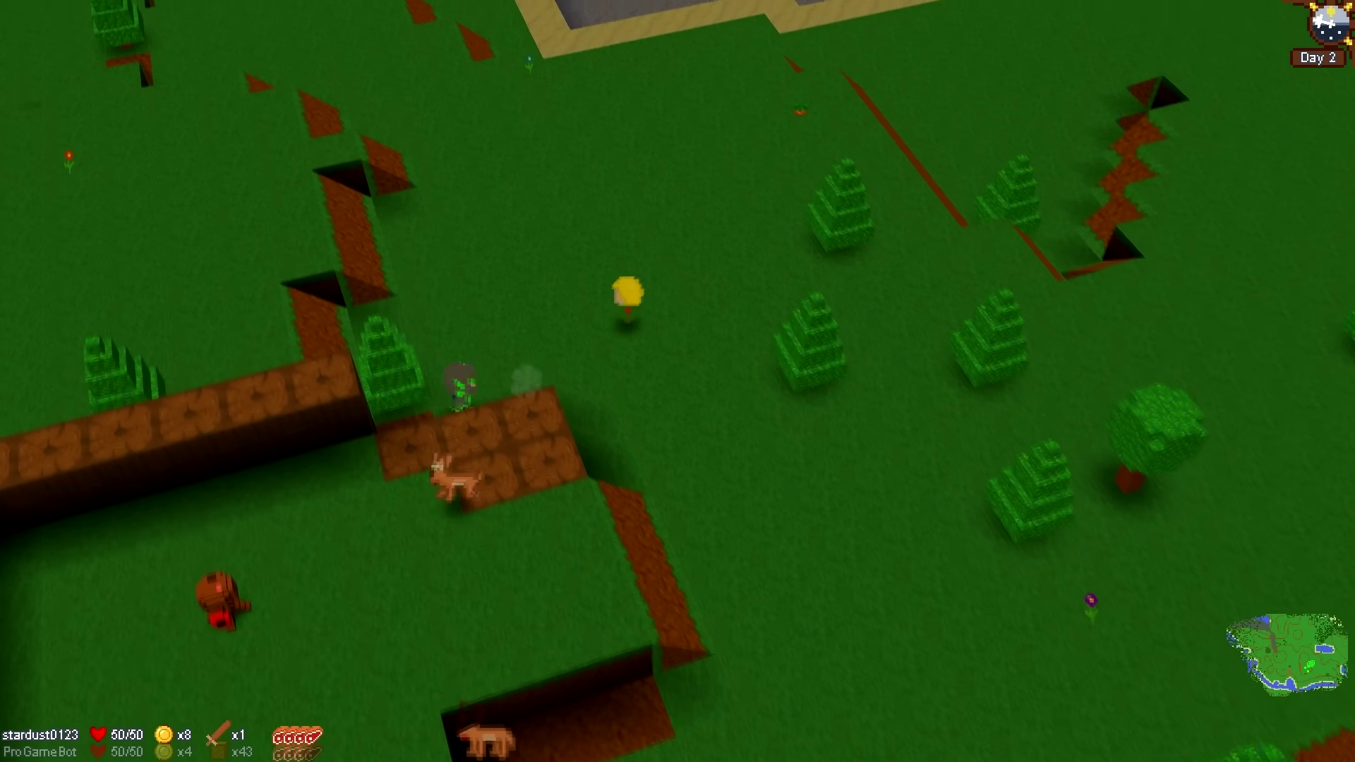
key(a)
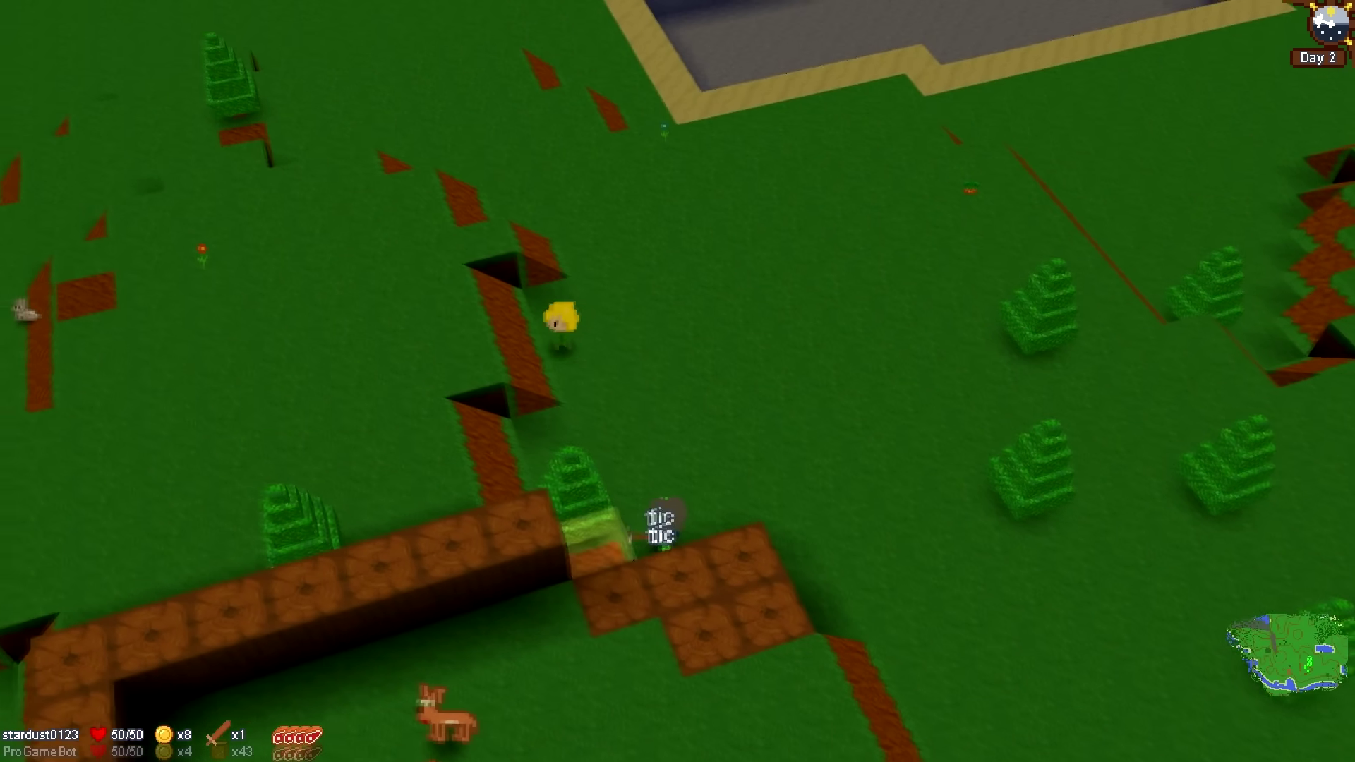
key(s)
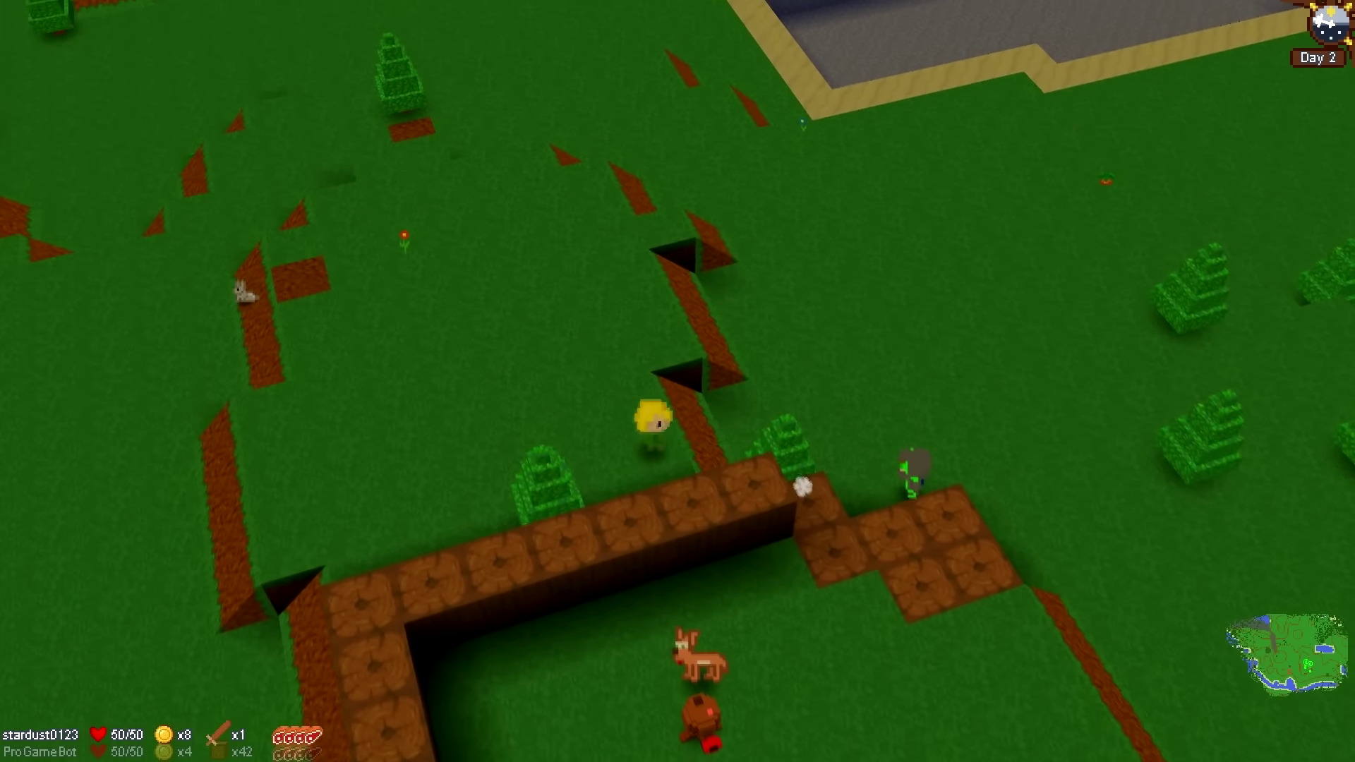
key(d)
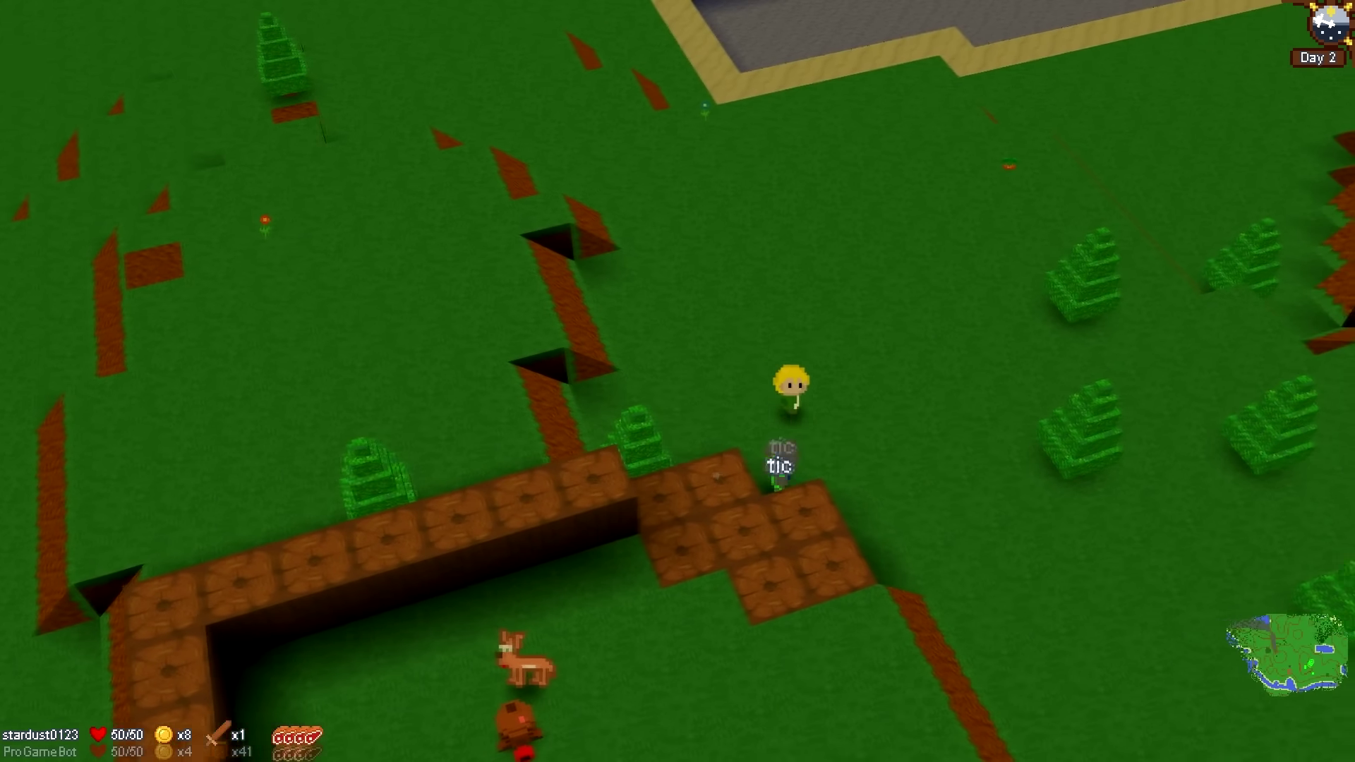
key(s)
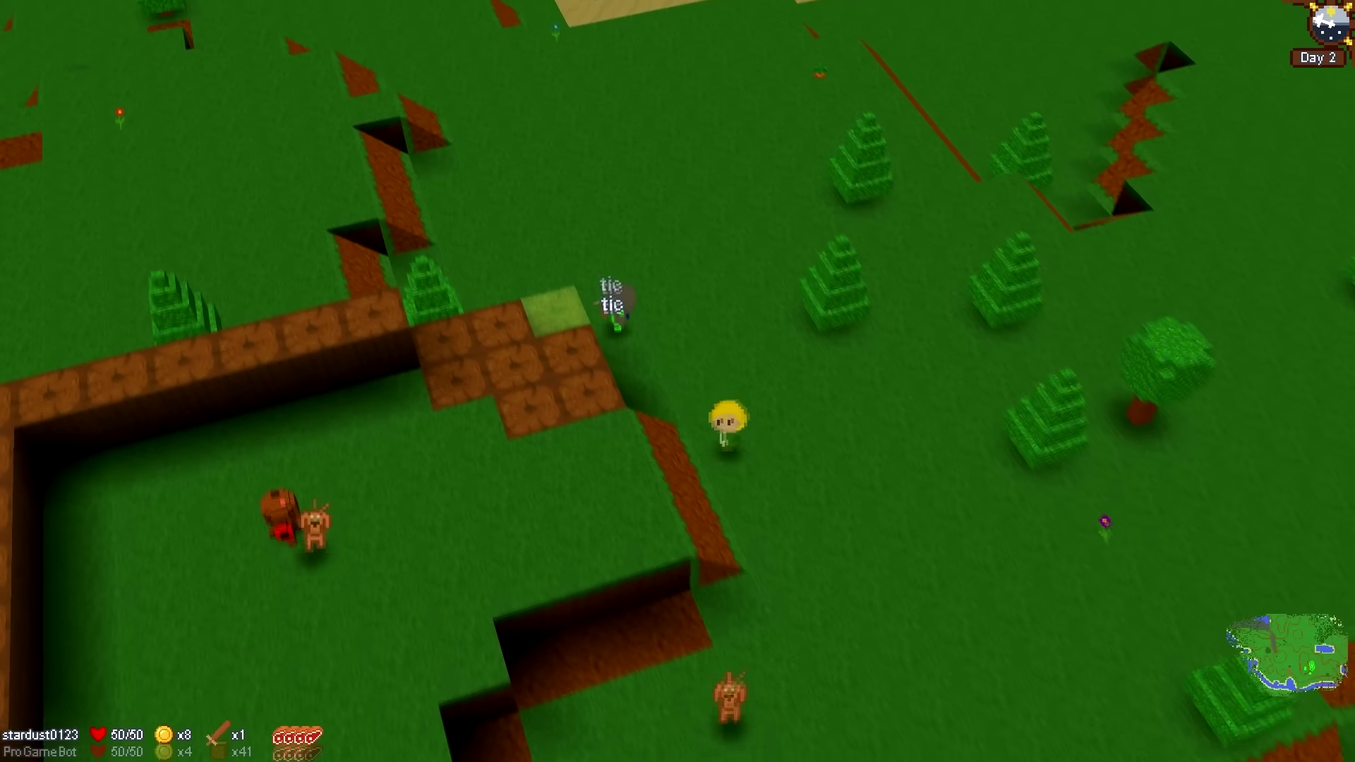
Step: Walk into the enclosure past the dog to the platform corner, facing the lower gap
key(a)
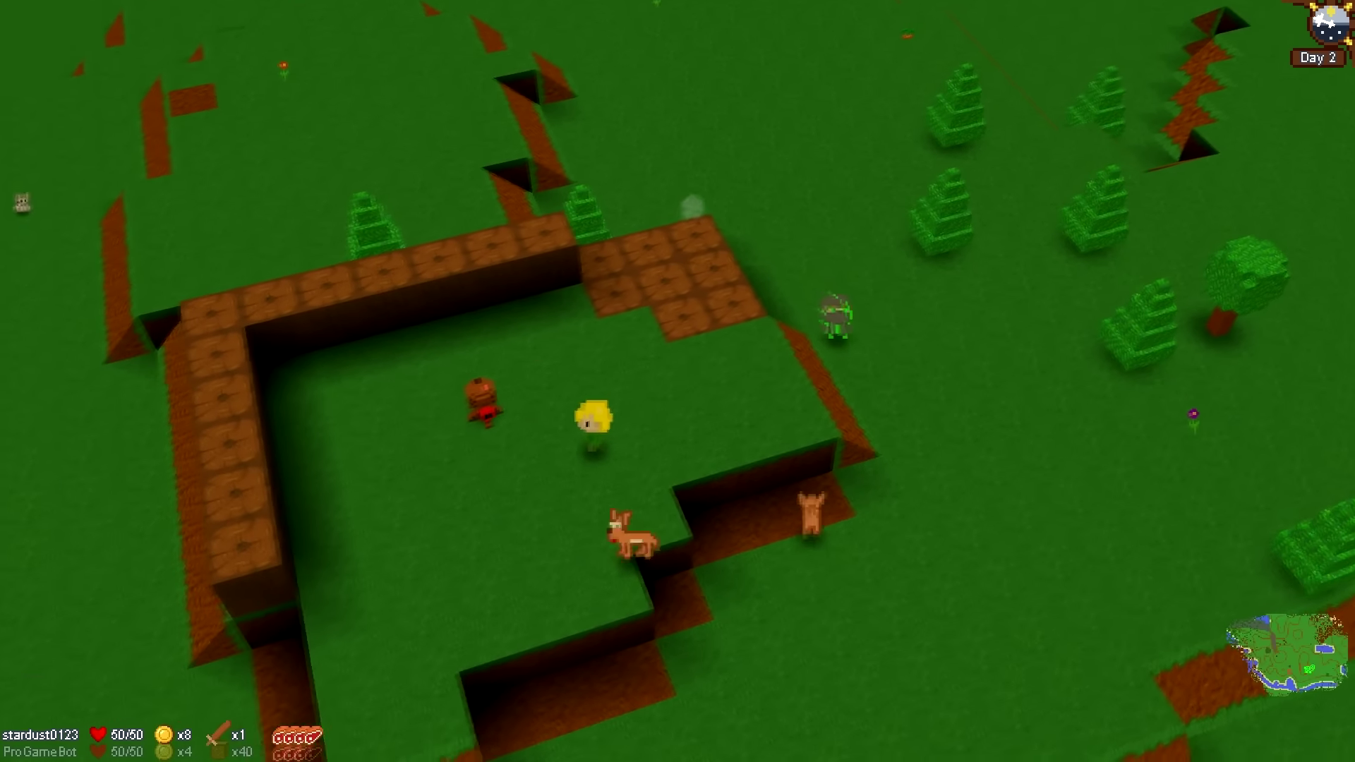
key(a)
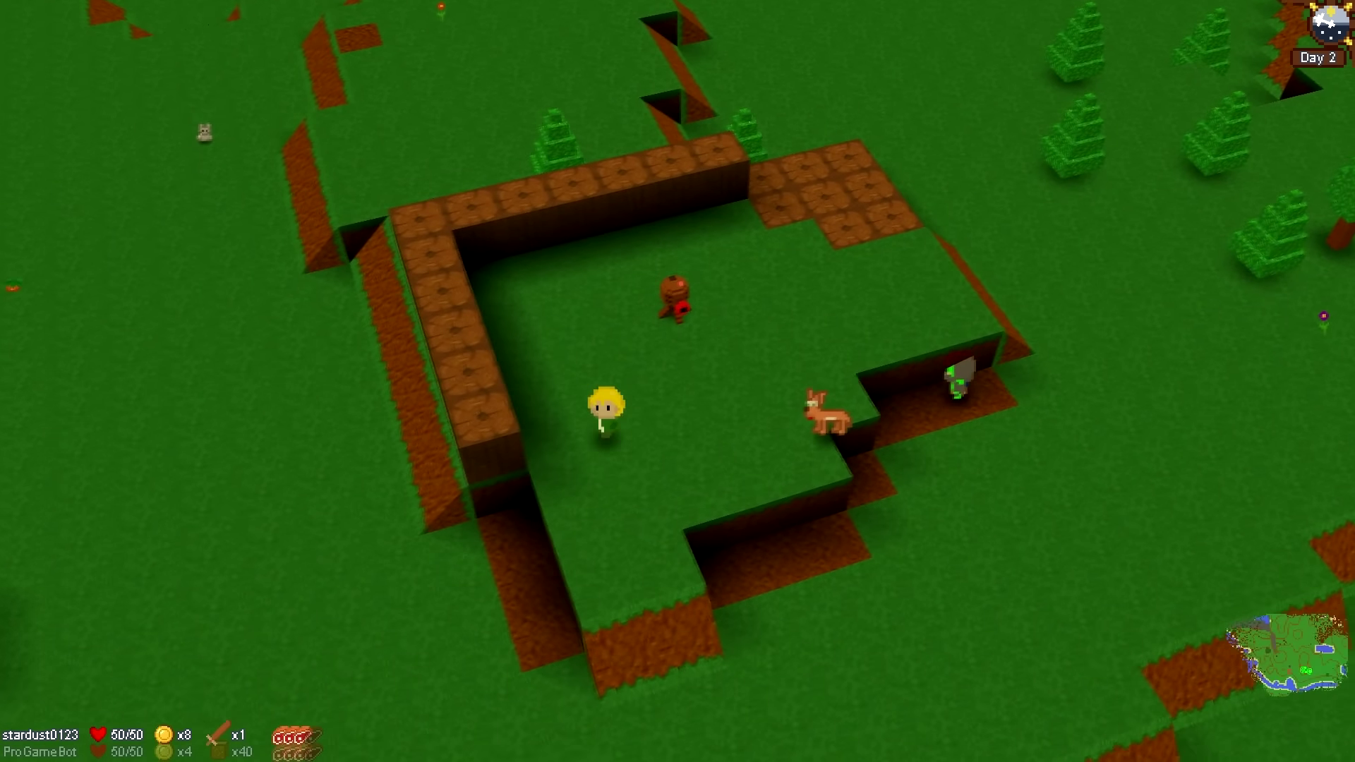
key(d)
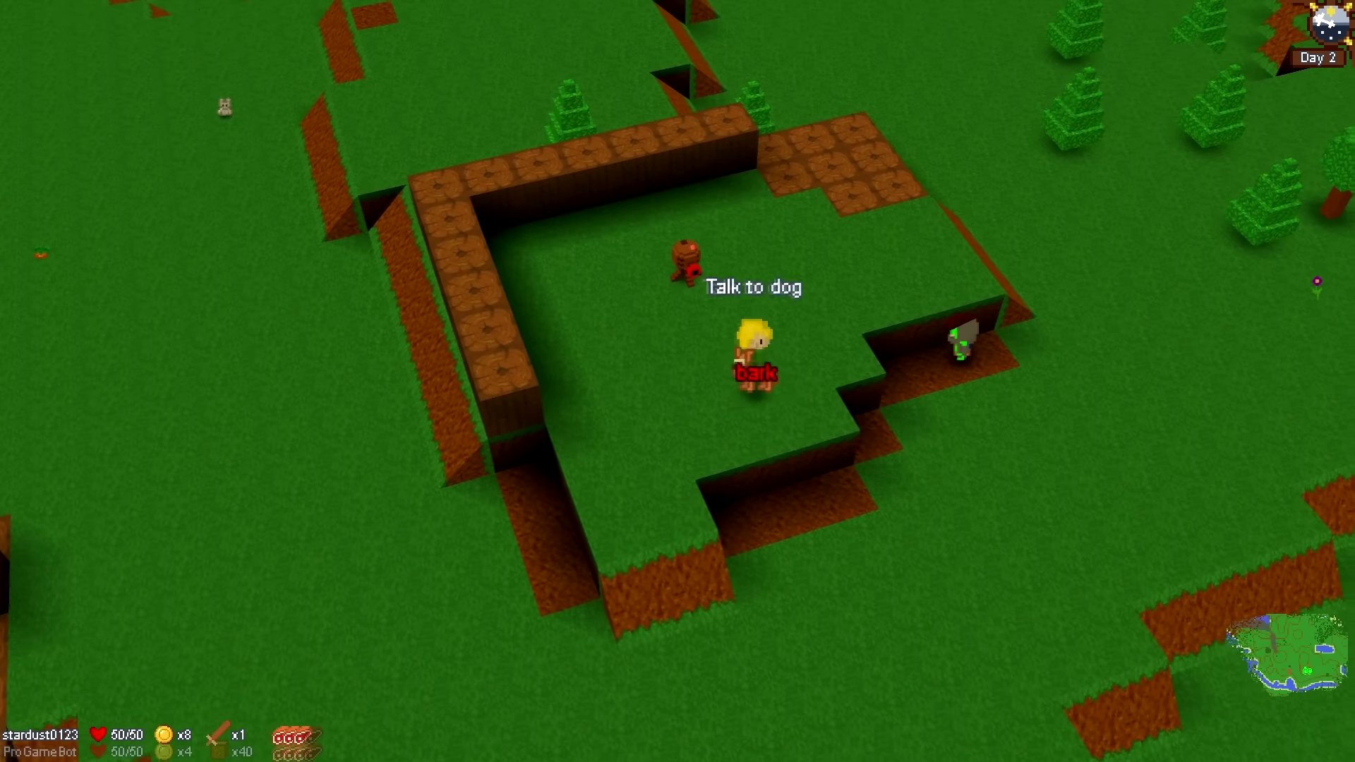
key(d)
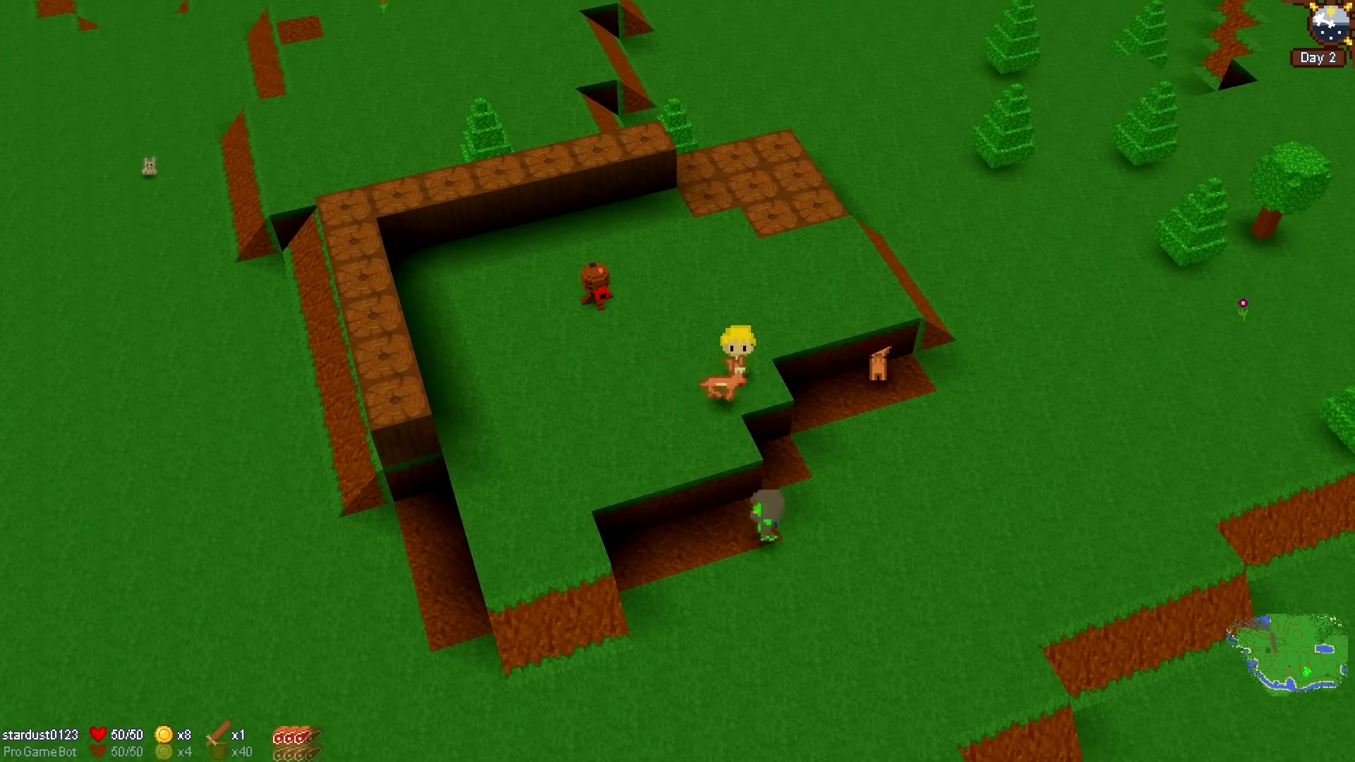
key(s)
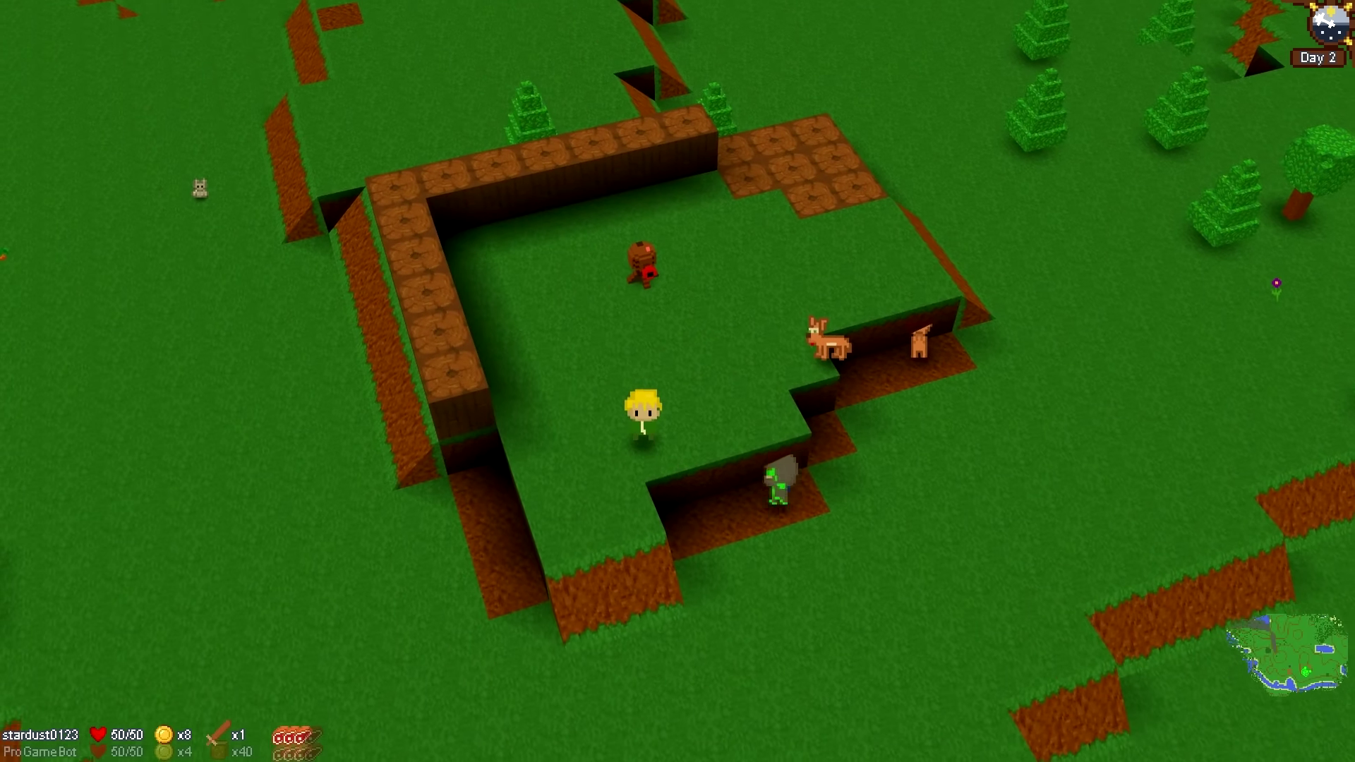
key(s)
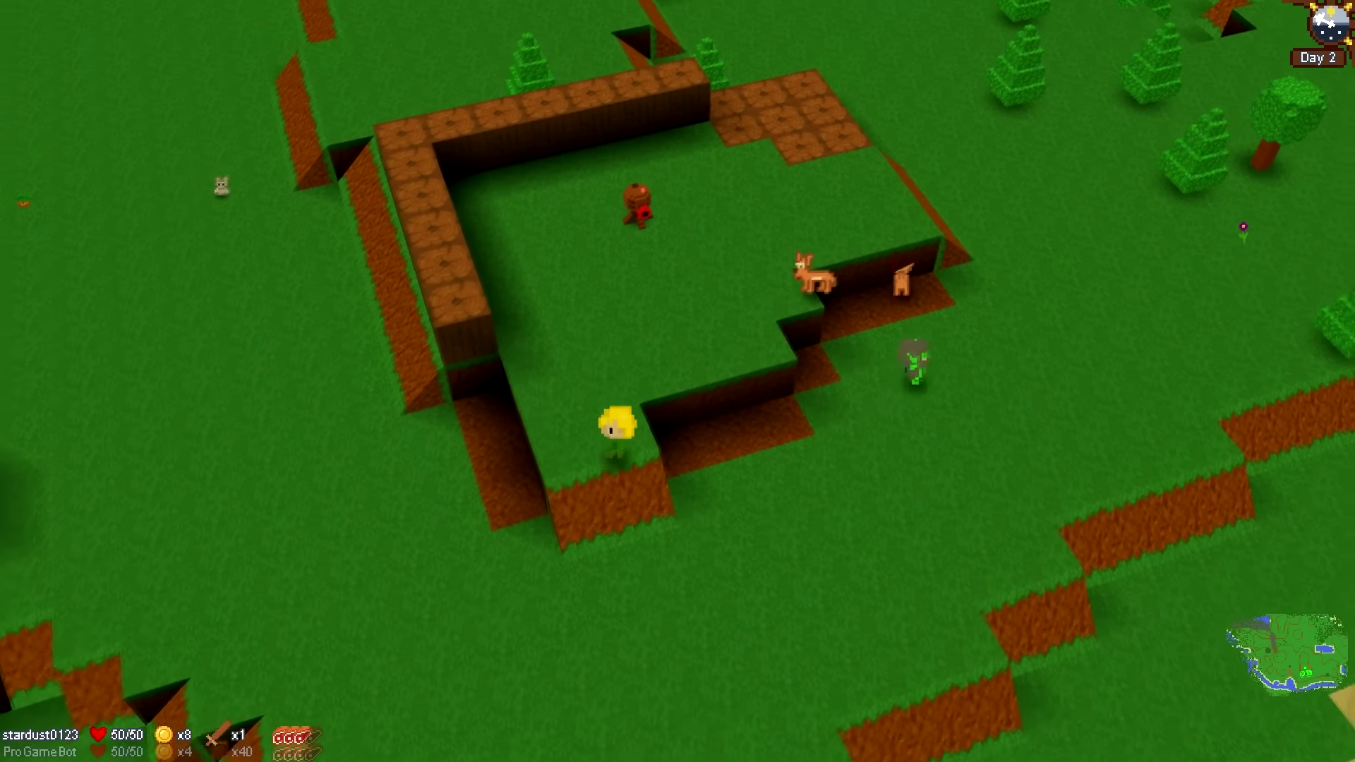
key(d)
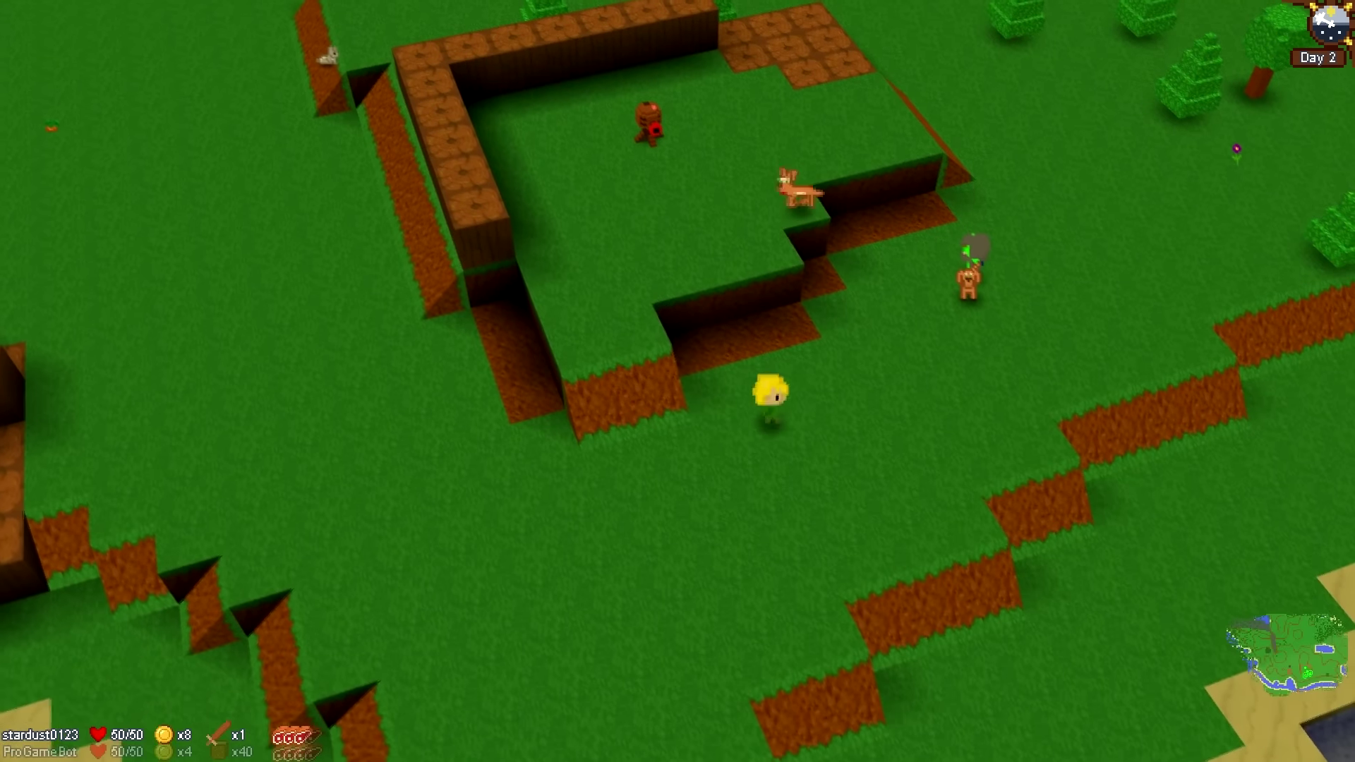
key(a)
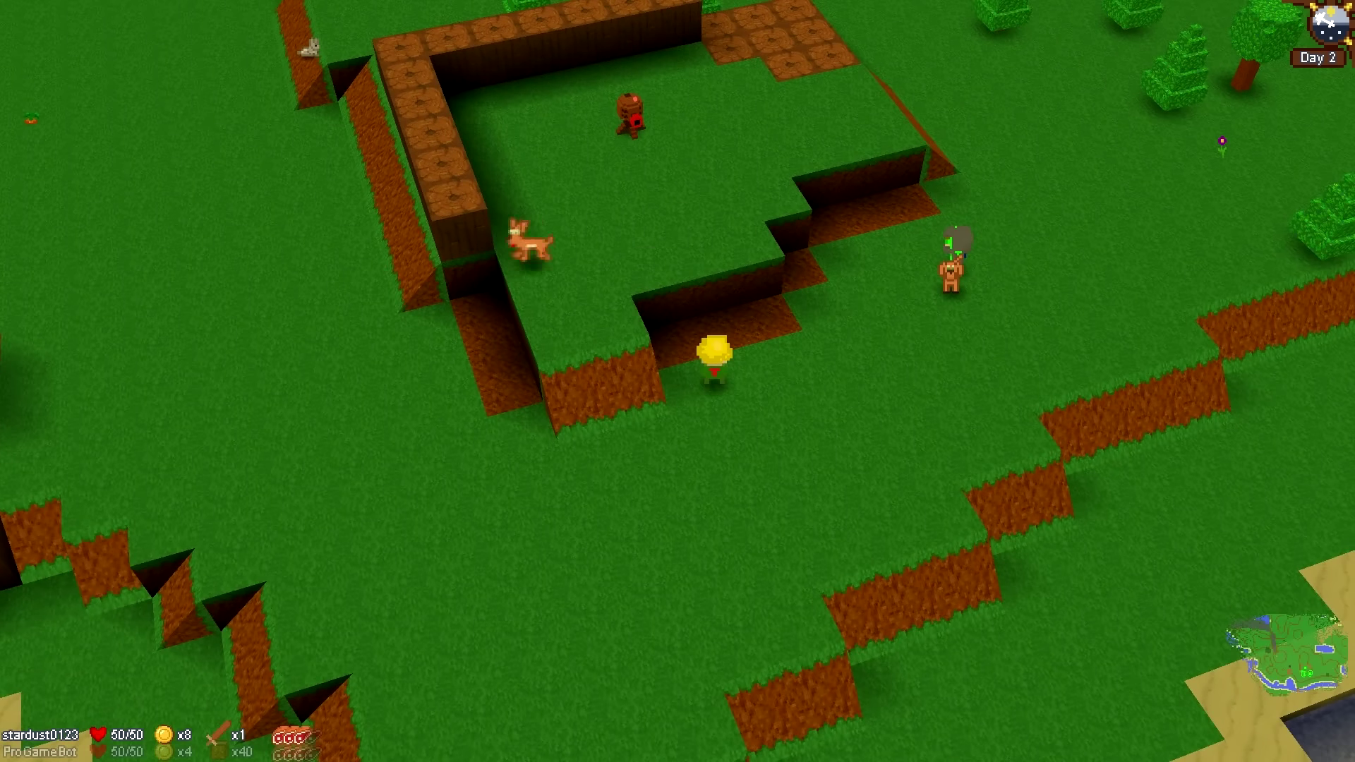
Step: Equip the wood blocks from the inventory menu
key(Tab)
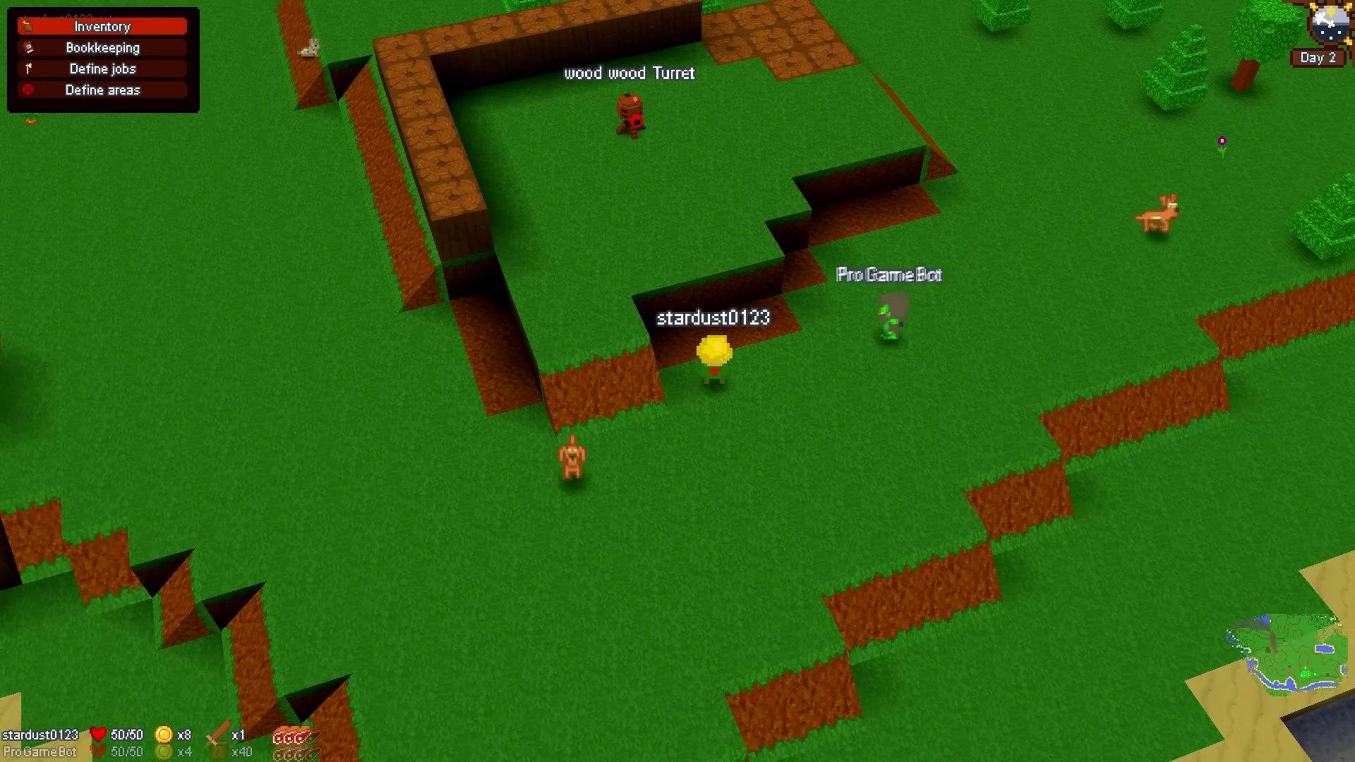
key(Return)
key(Down)
key(Down)
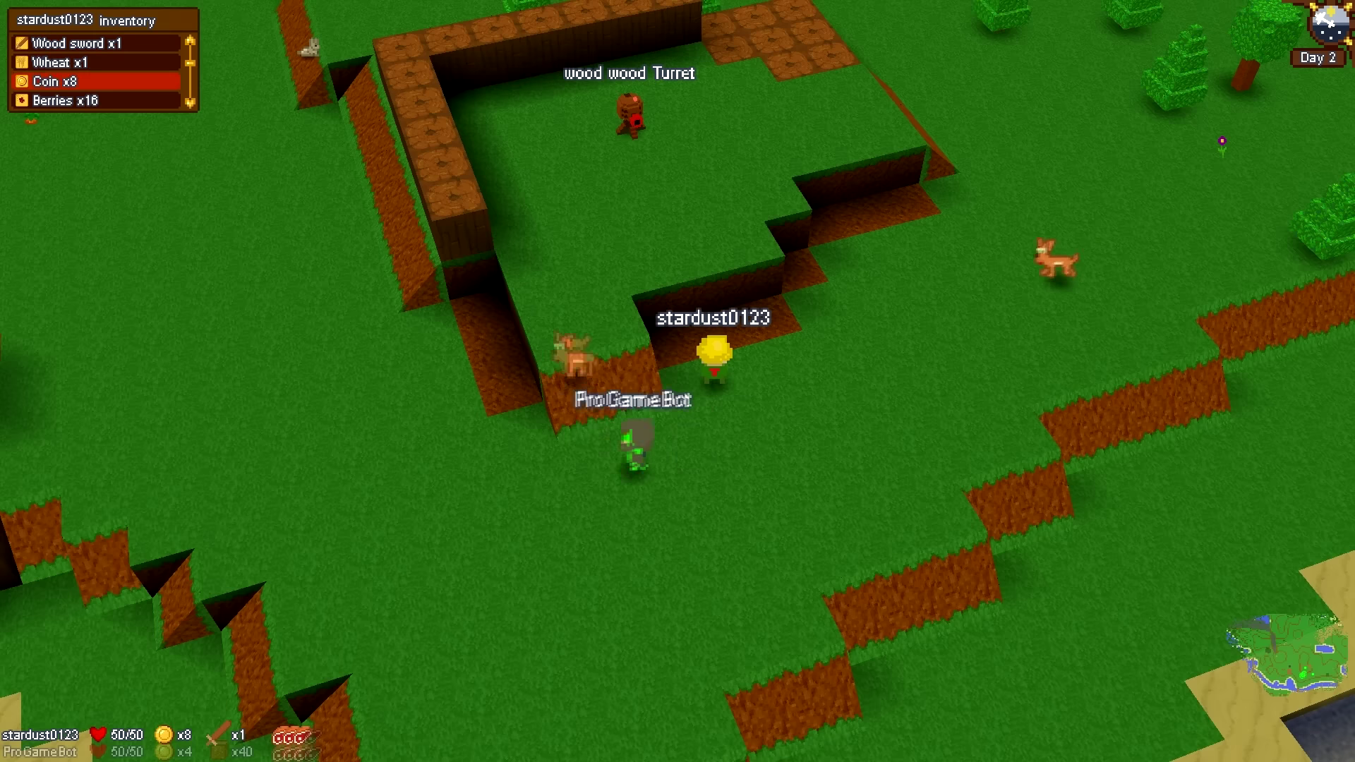
key(Down)
key(Down)
key(Return)
key(Return)
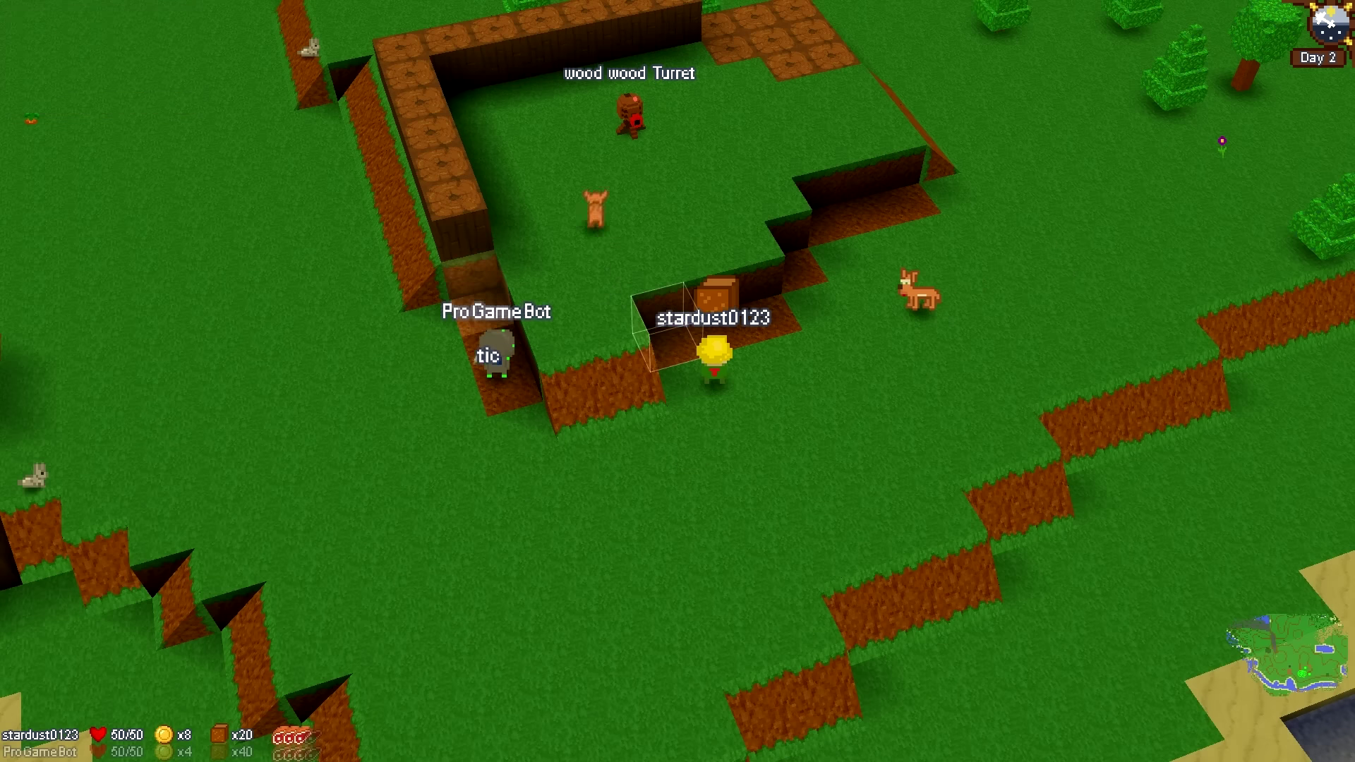
Step: Place three wood blocks along the gap in the fort's lower wall
key(Up)
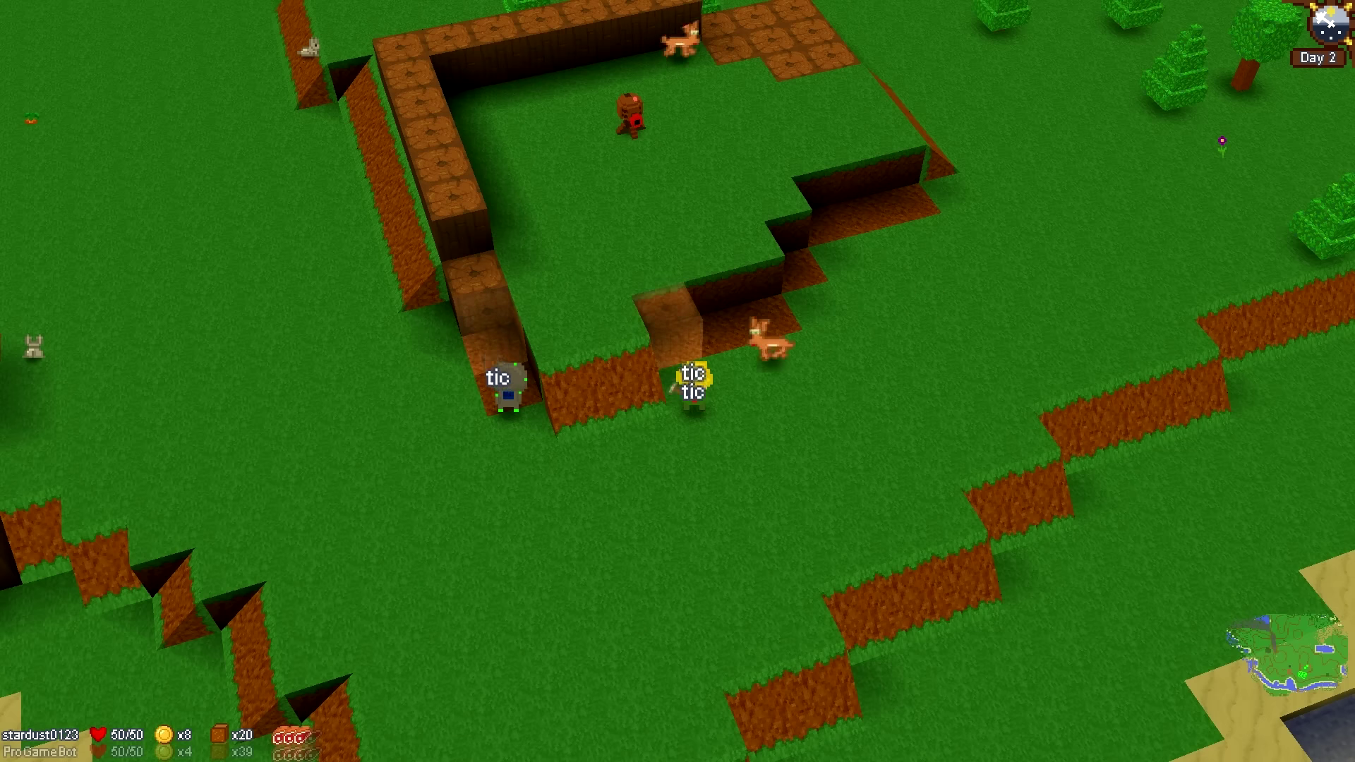
key(space)
key(Right)
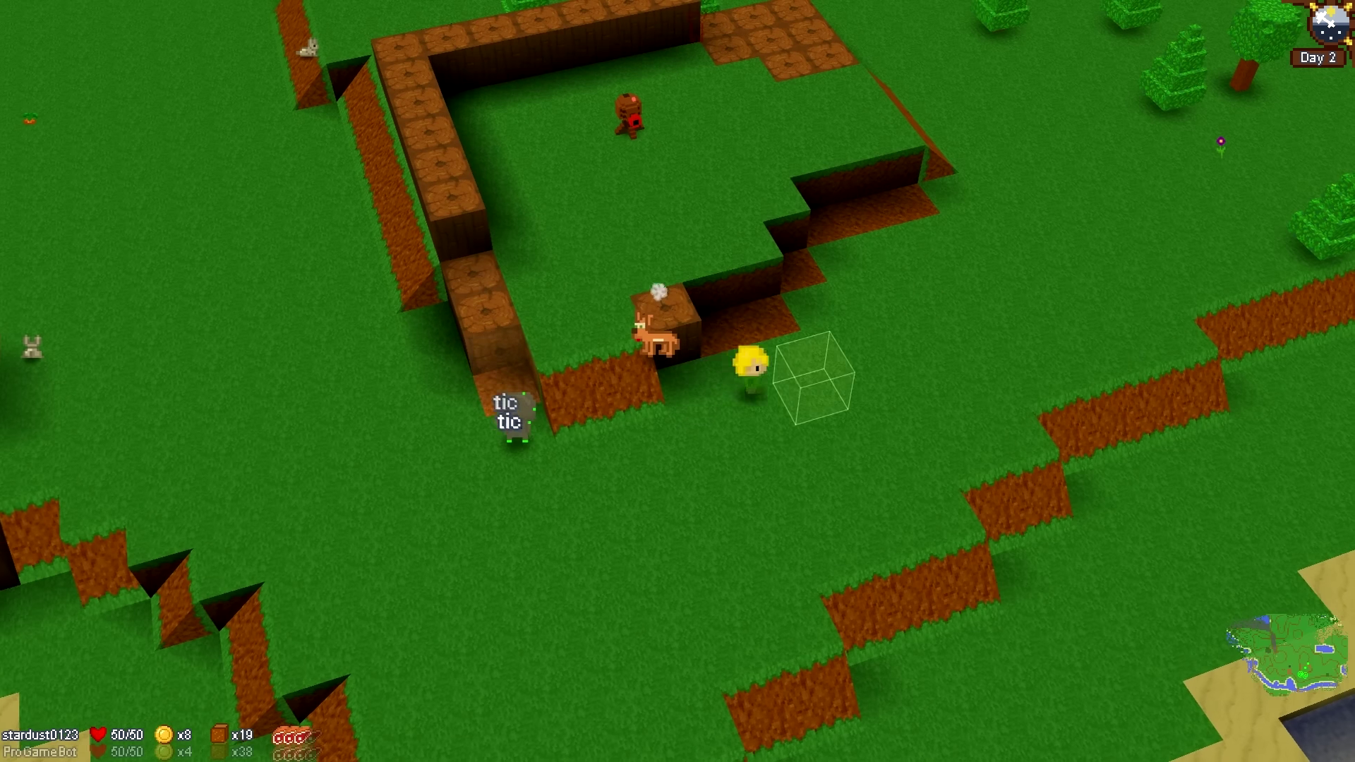
key(Up)
key(space)
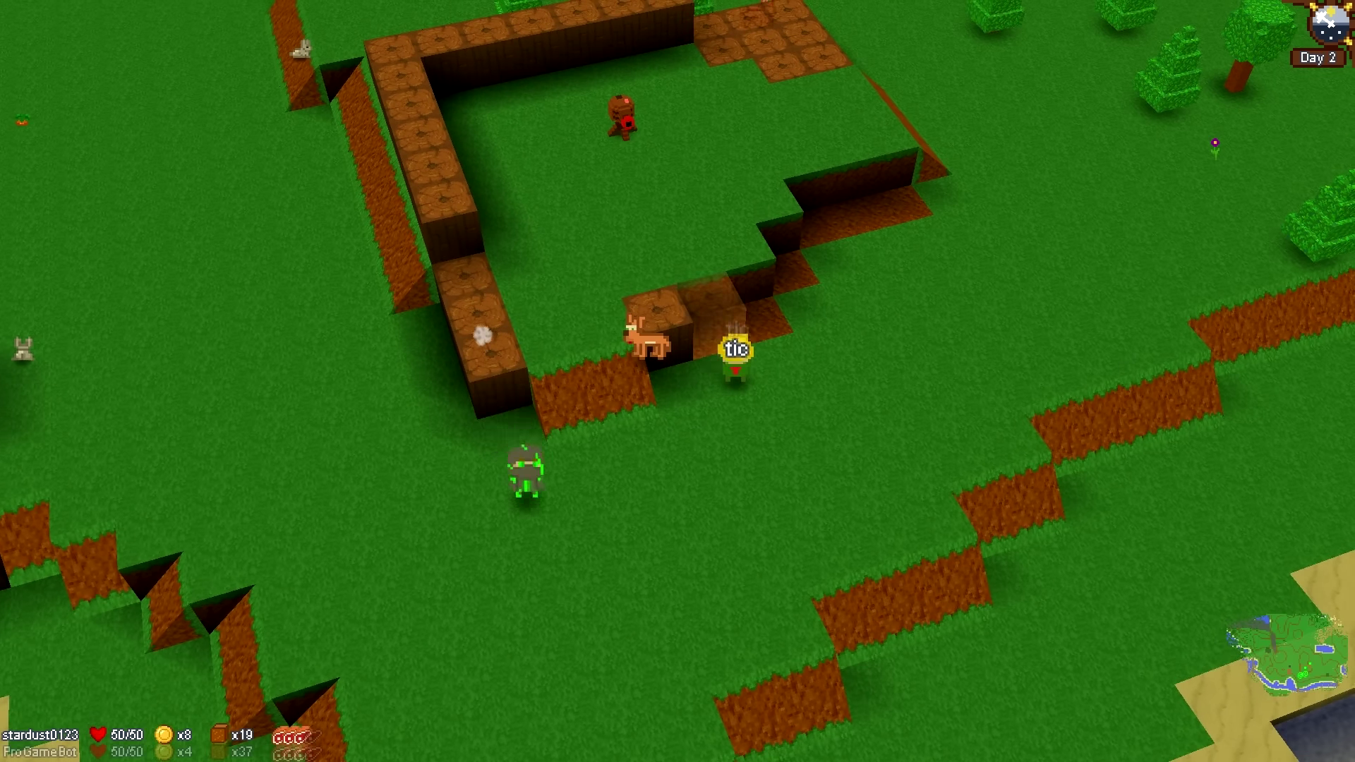
key(space)
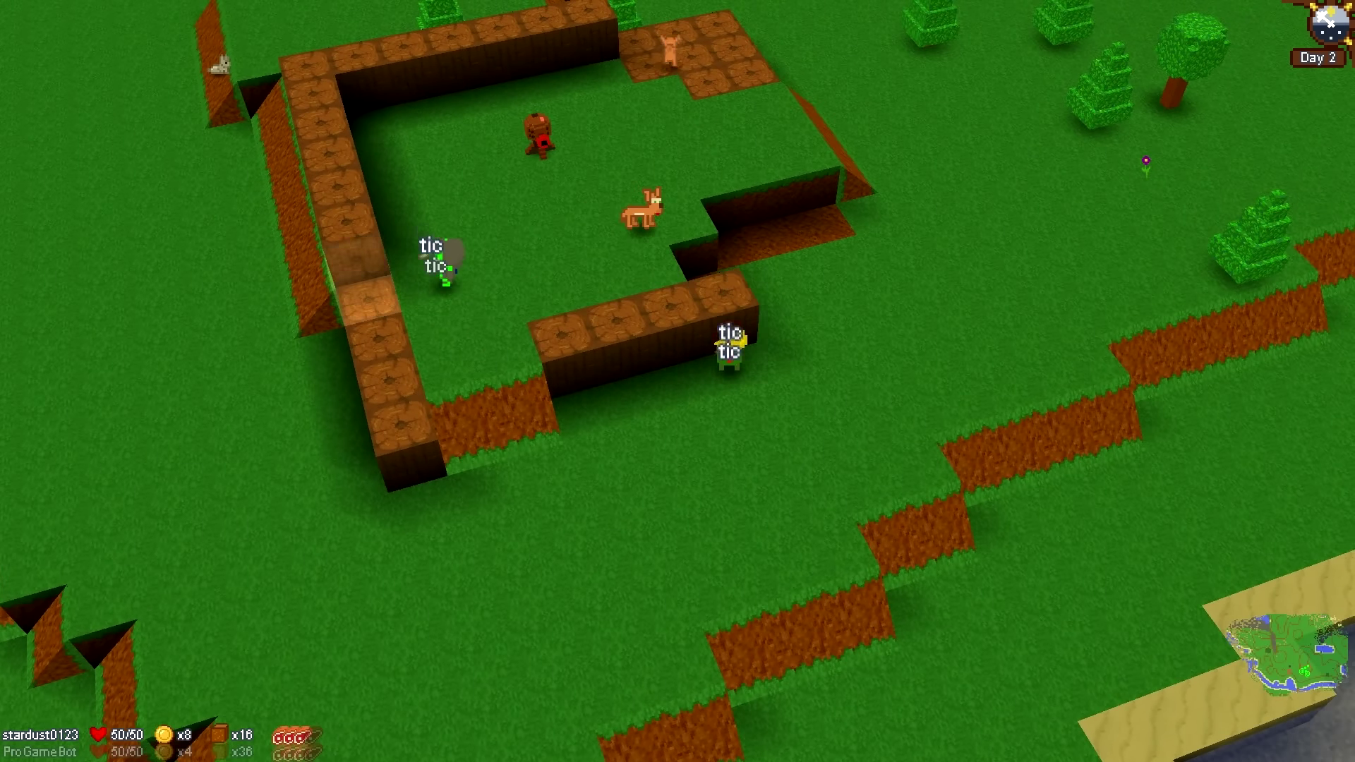
Step: Walk up to the left wall gap and fill it with a wood block
key(Up)
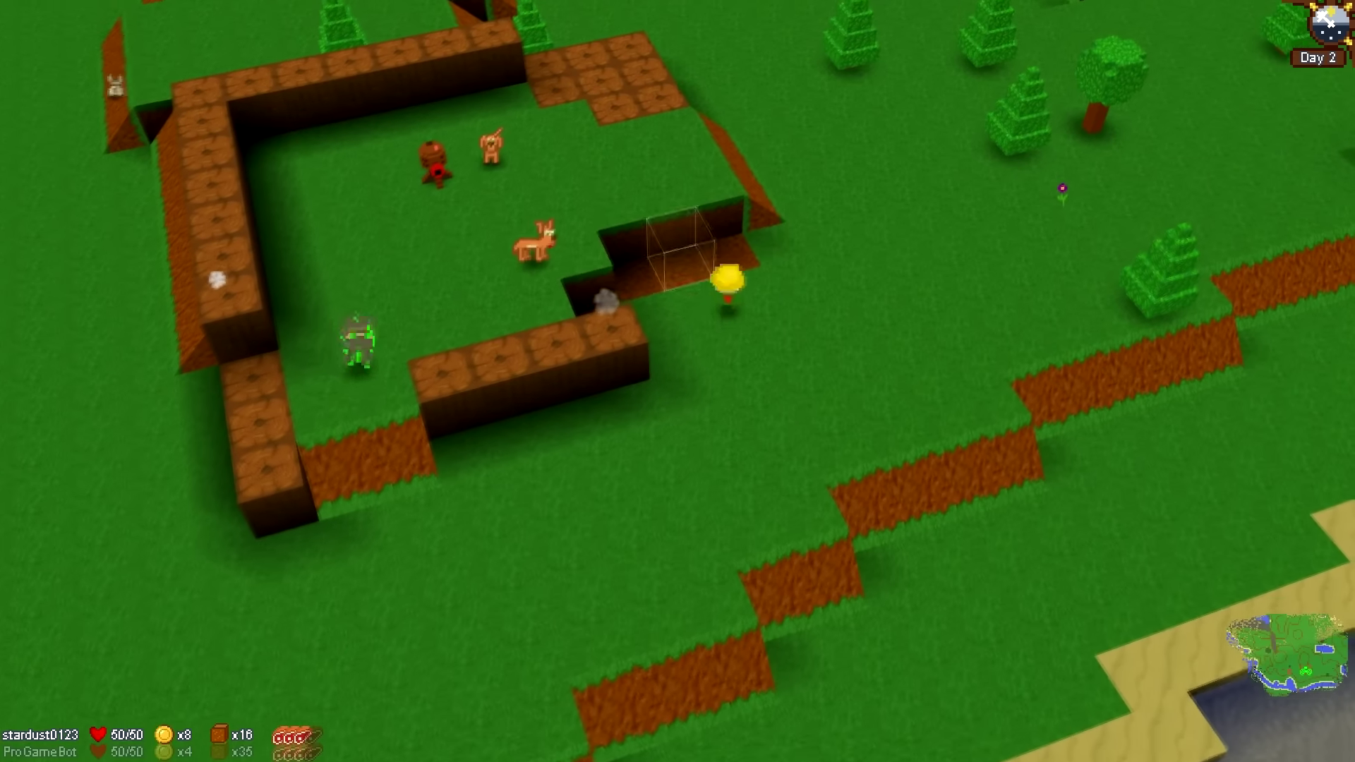
key(Left)
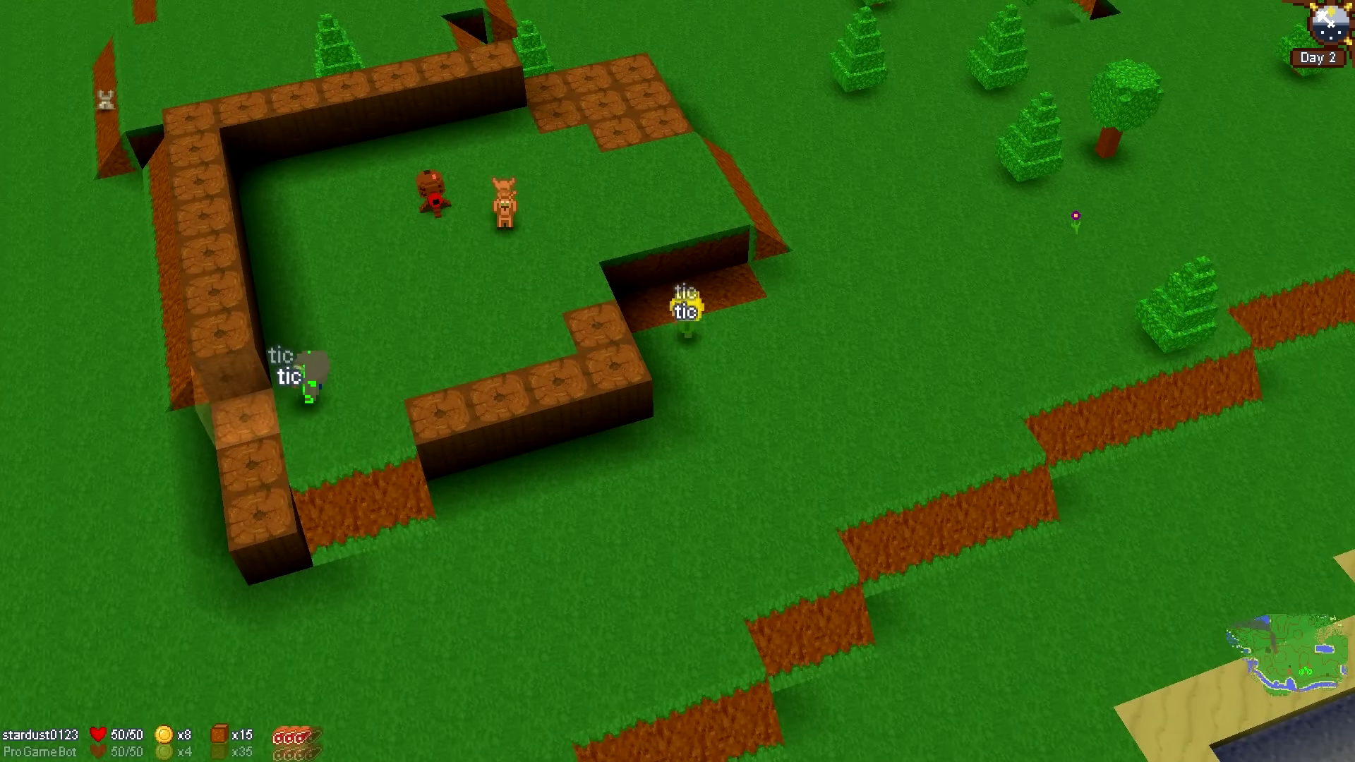
key(Down)
key(space)
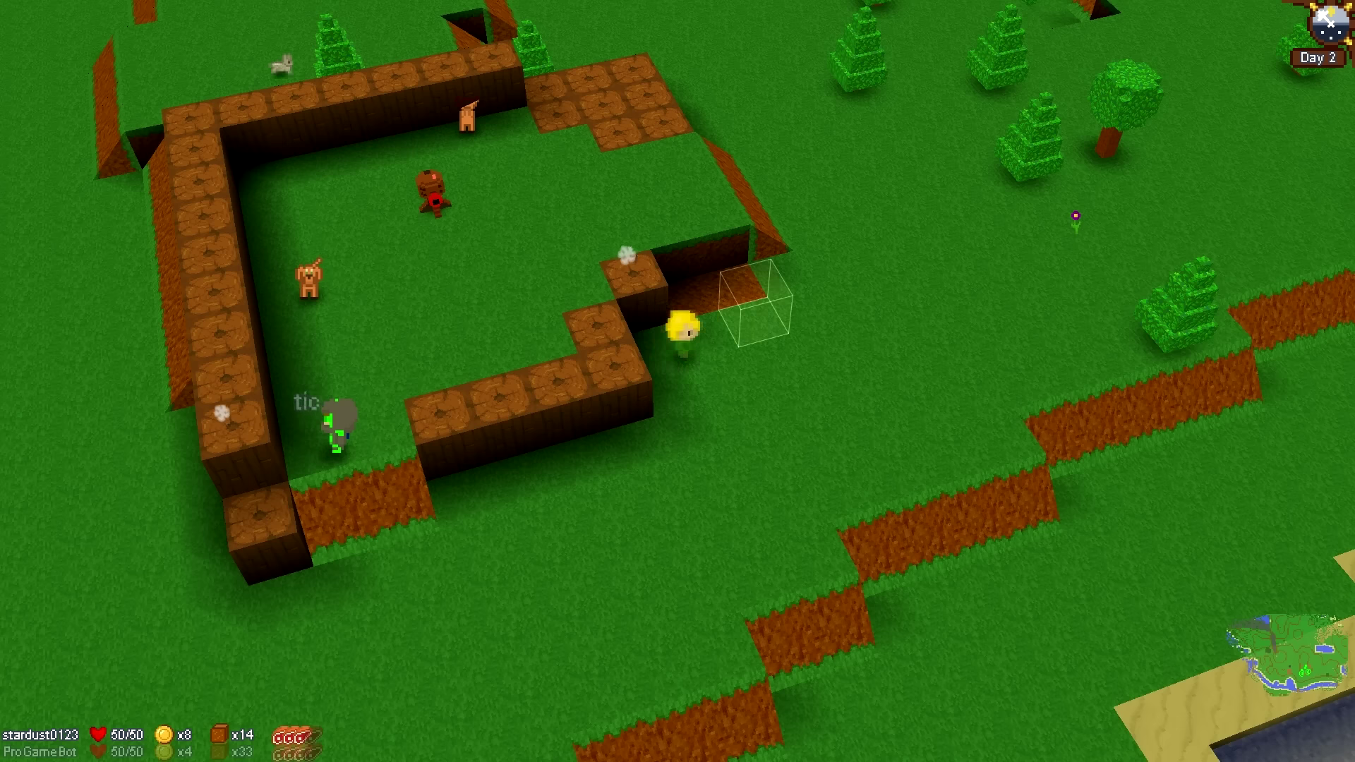
Step: Walk along the south wall and fill the remaining gap with wood
key(Down)
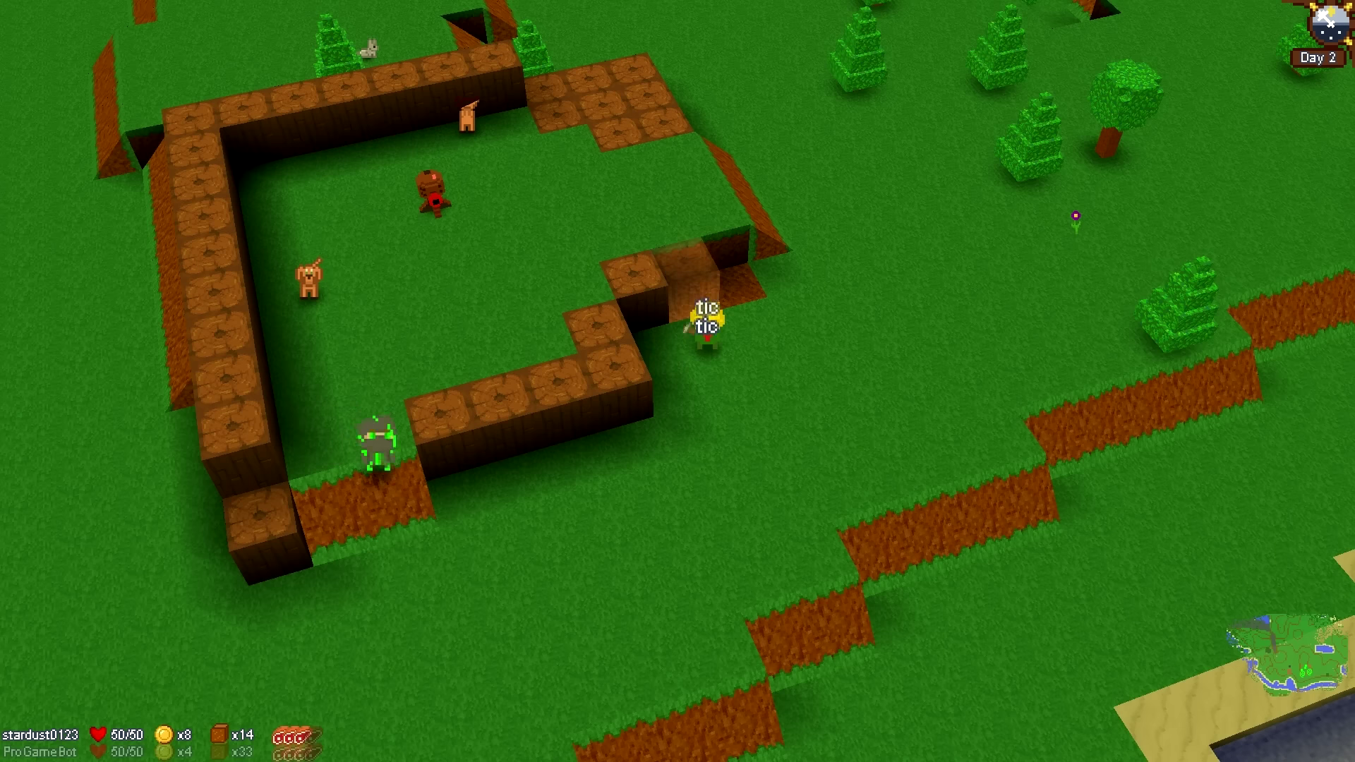
key(Right)
key(Down)
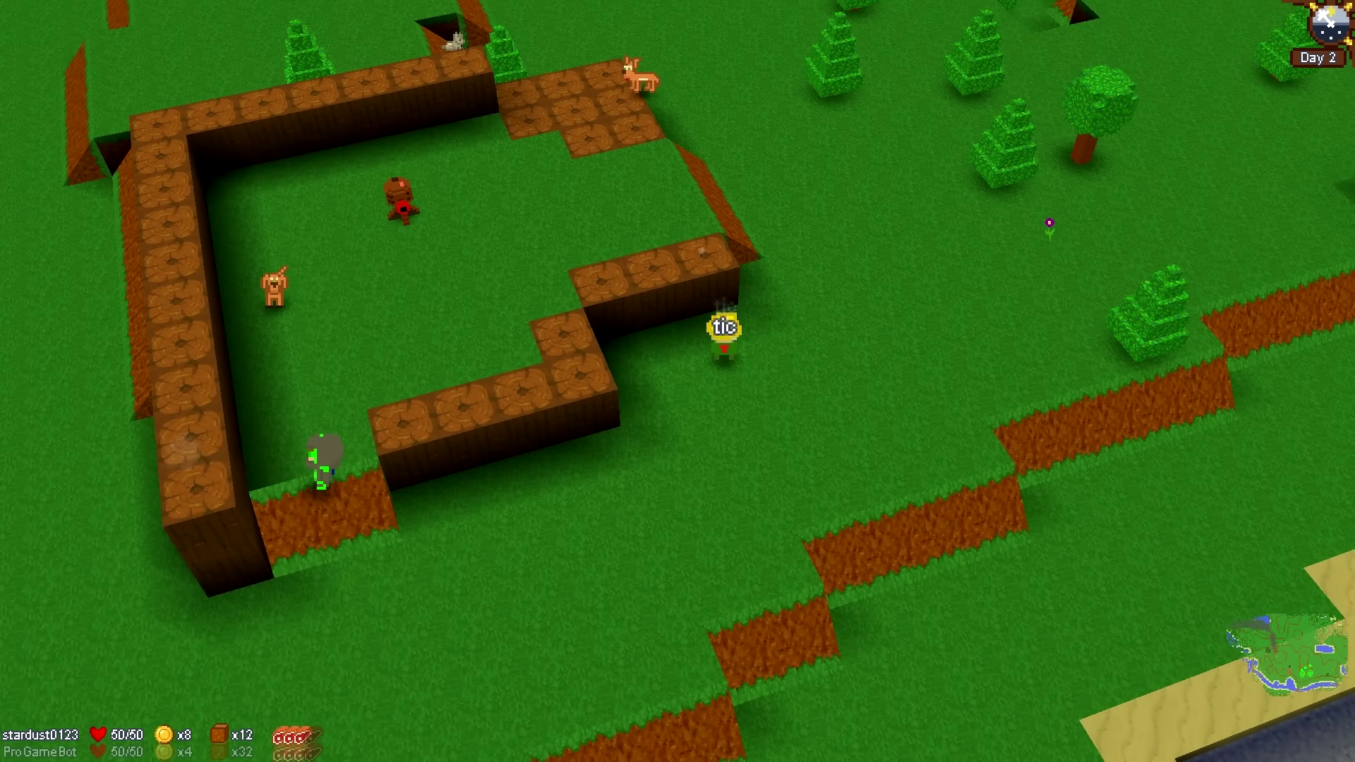
key(Down)
key(Up)
key(Left)
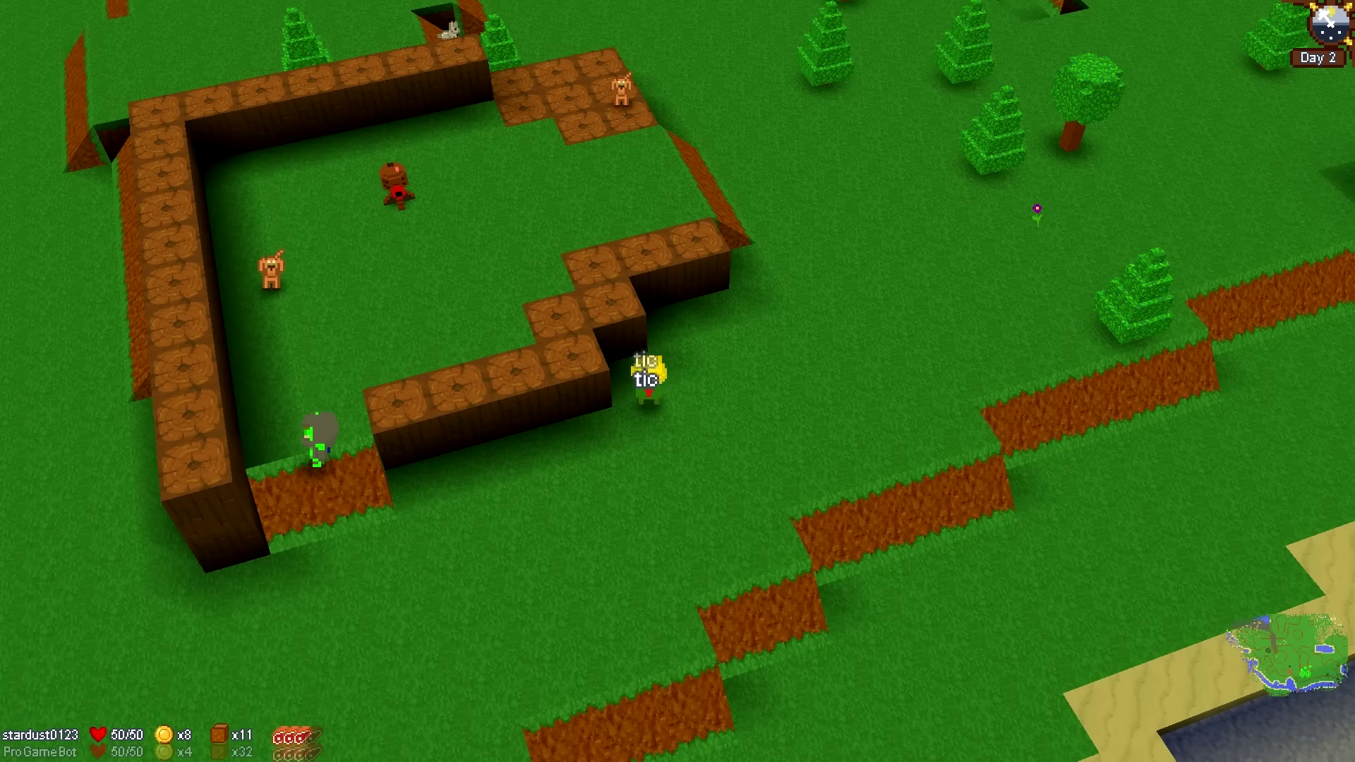
key(Right)
key(Left)
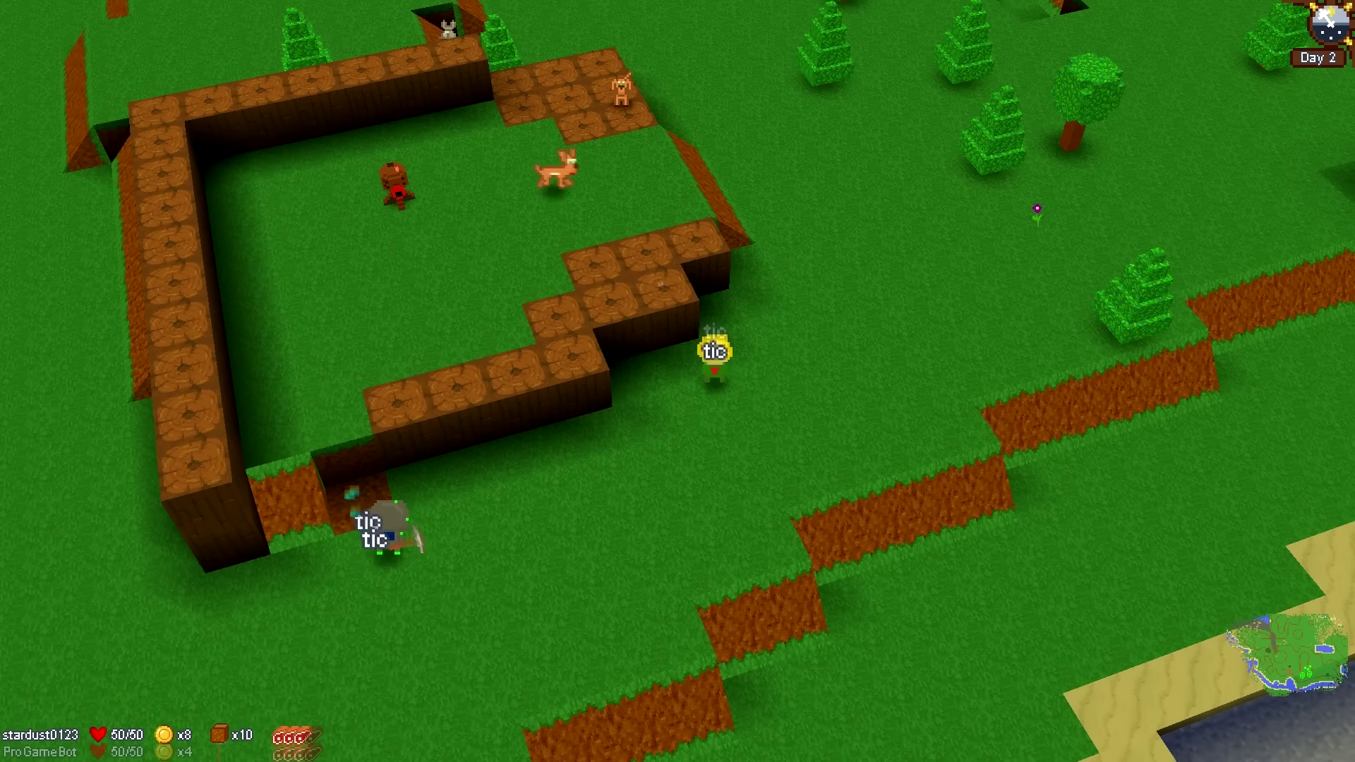
key(Right)
key(Left)
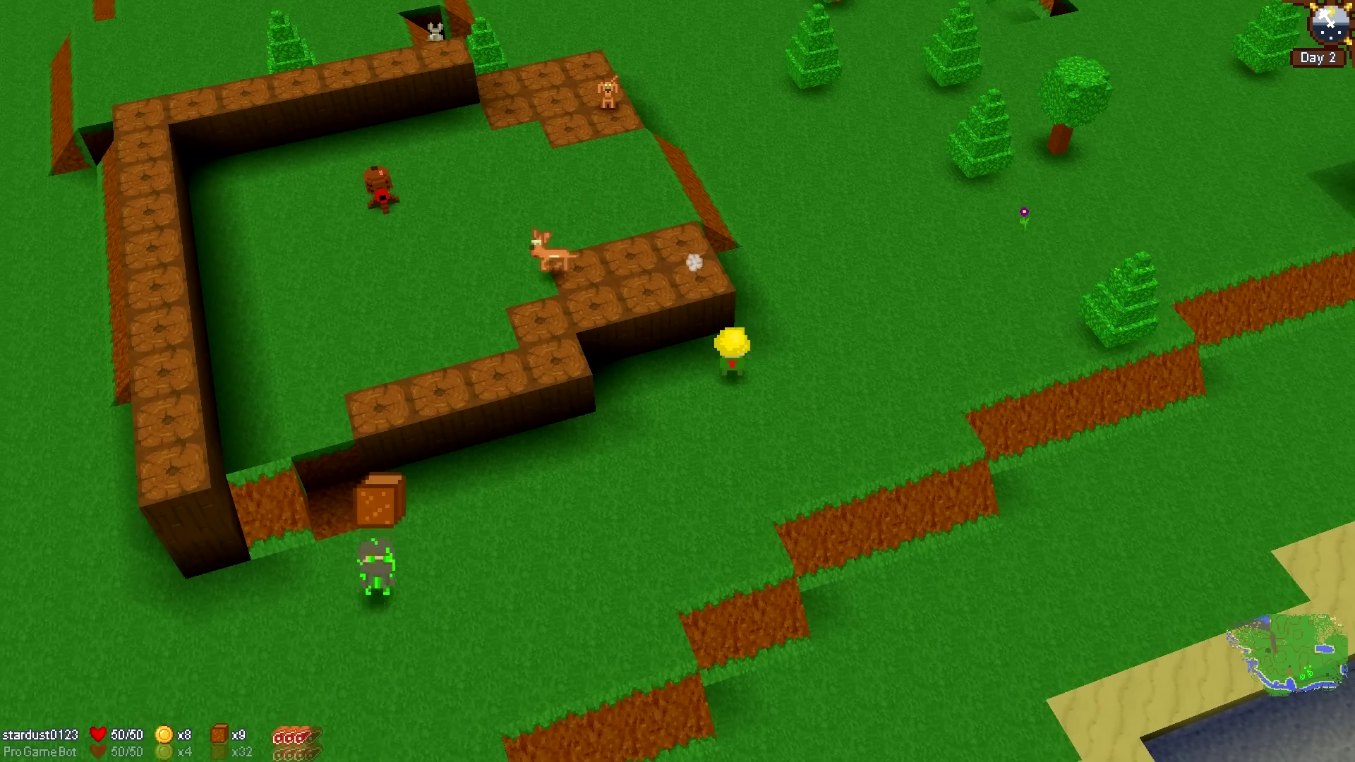
key(Right)
key(Down)
key(Left)
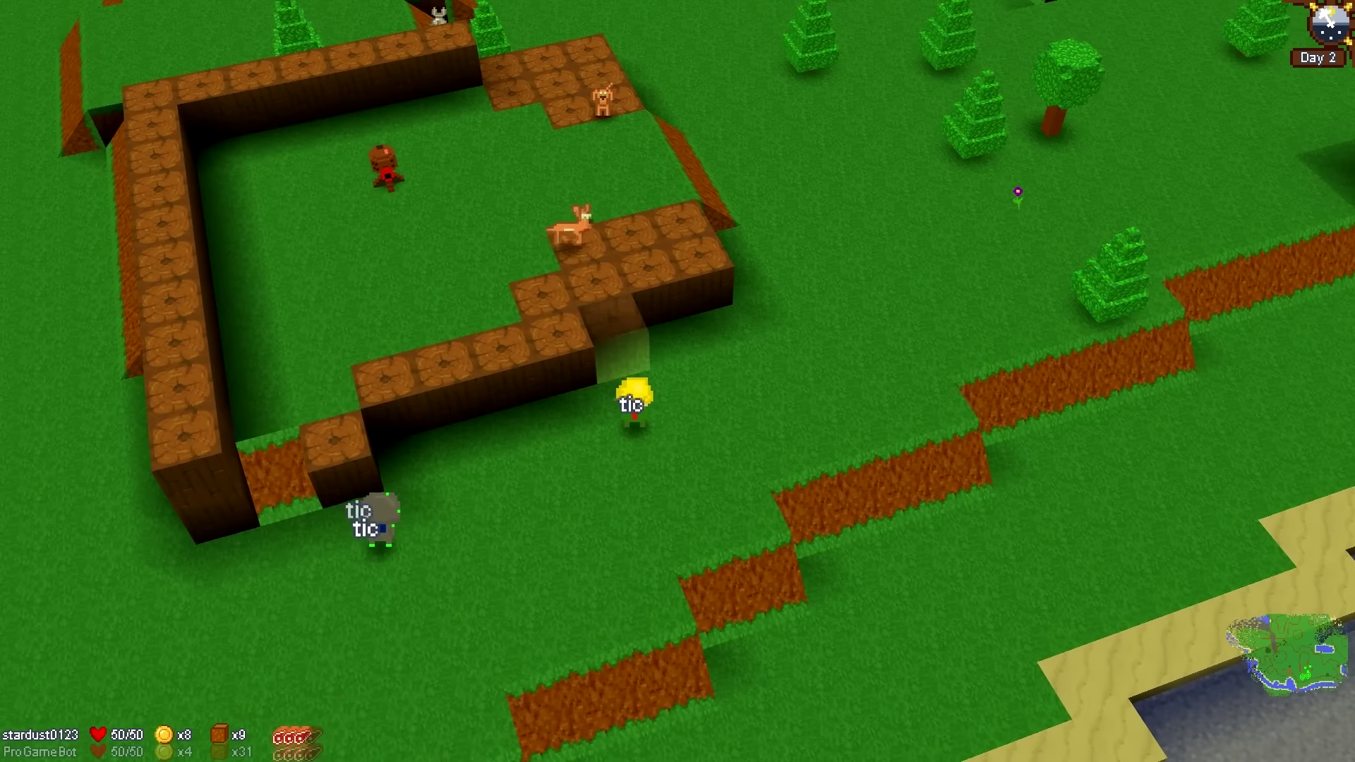
key(space)
Step: Walk right outside the fort, then back left through the wall gap inside
key(Right)
key(Down)
key(Left)
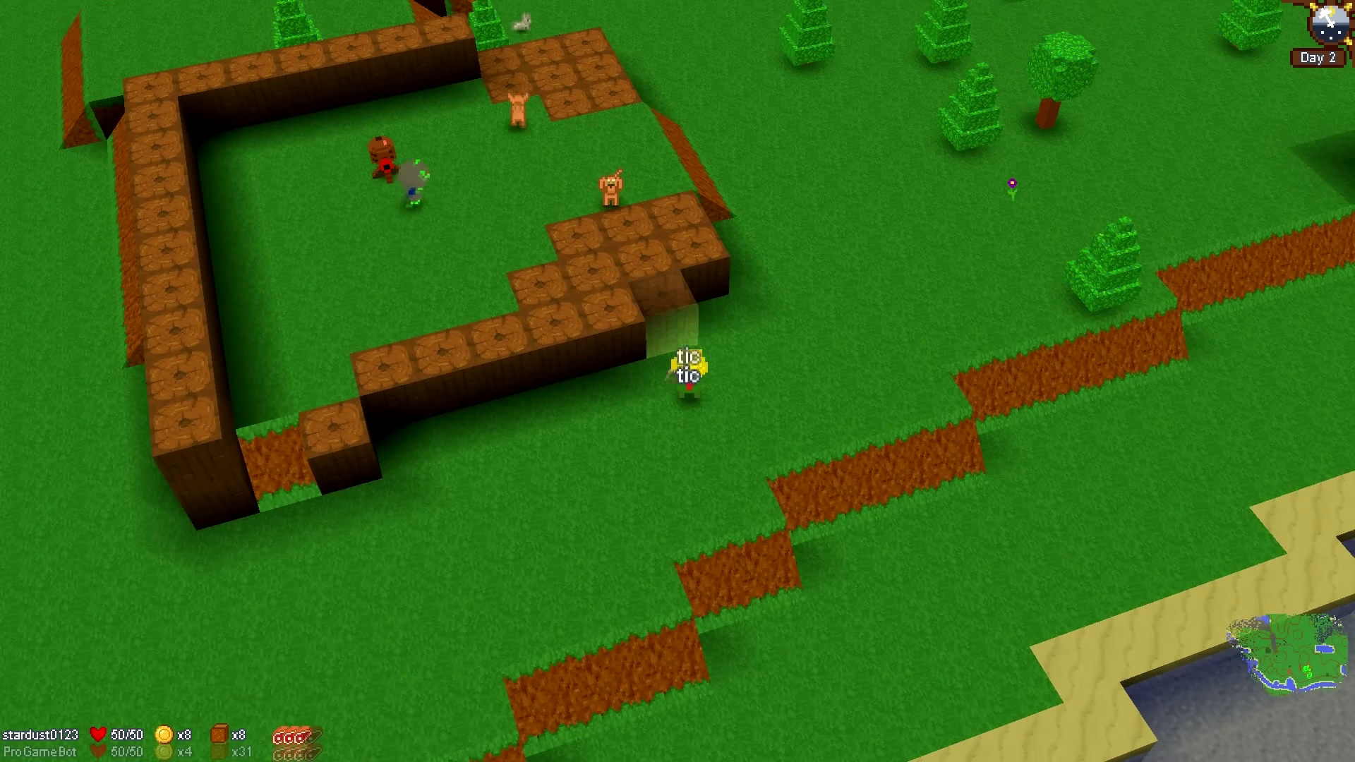
key(Right)
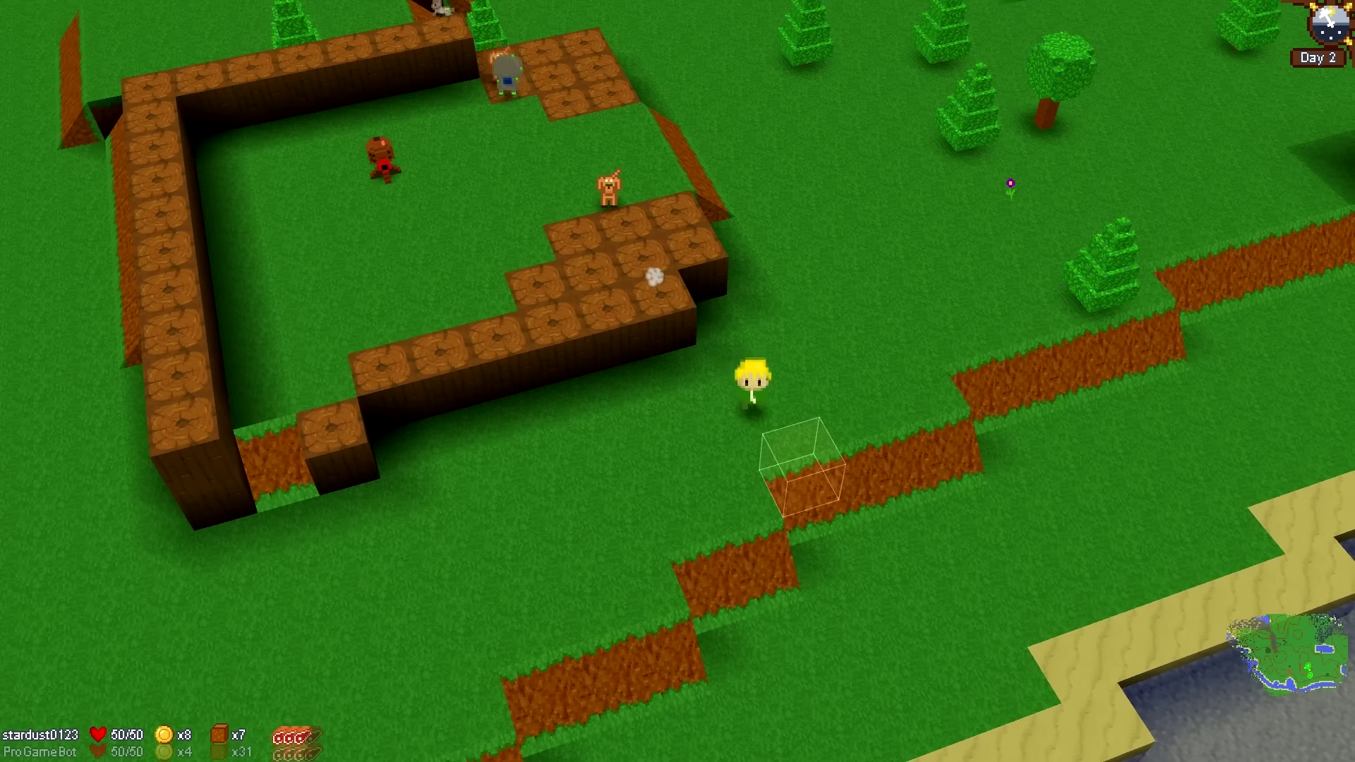
key(Up)
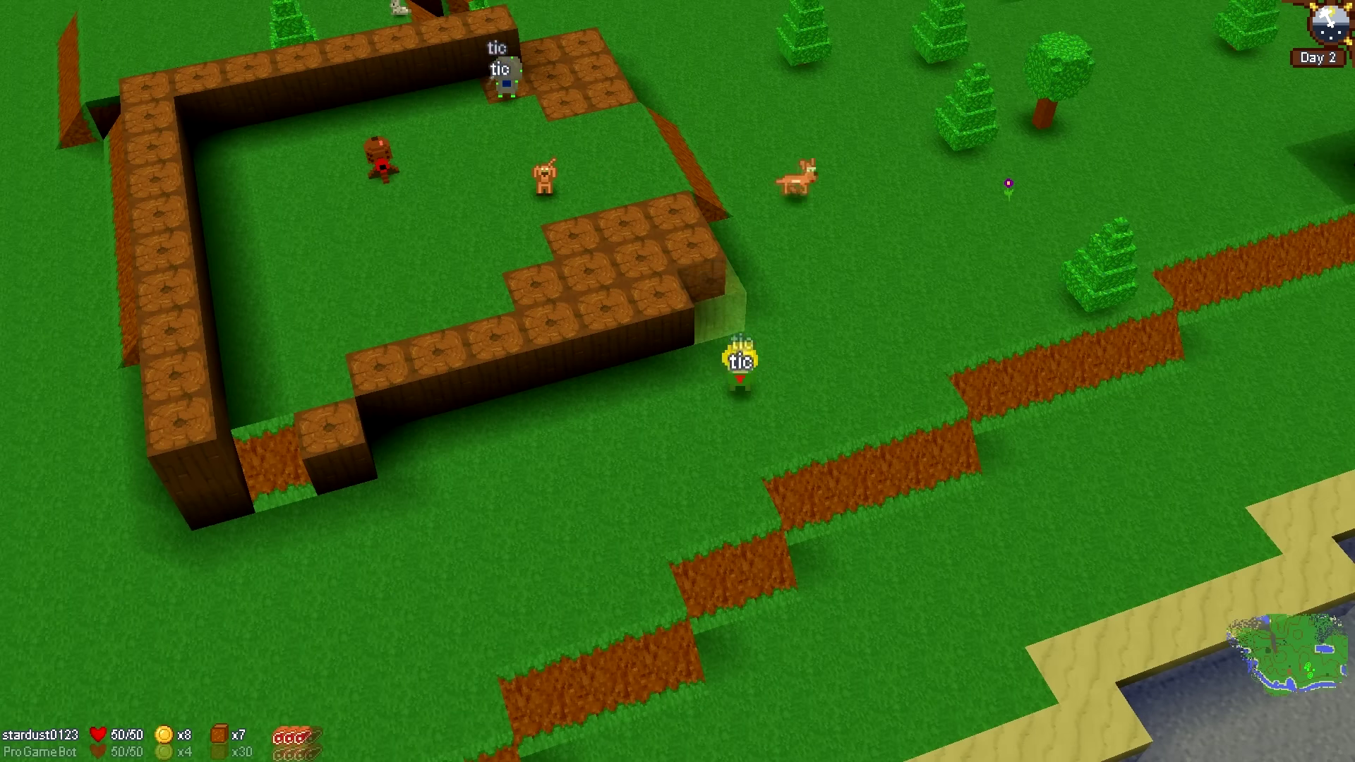
key(Left)
key(Down)
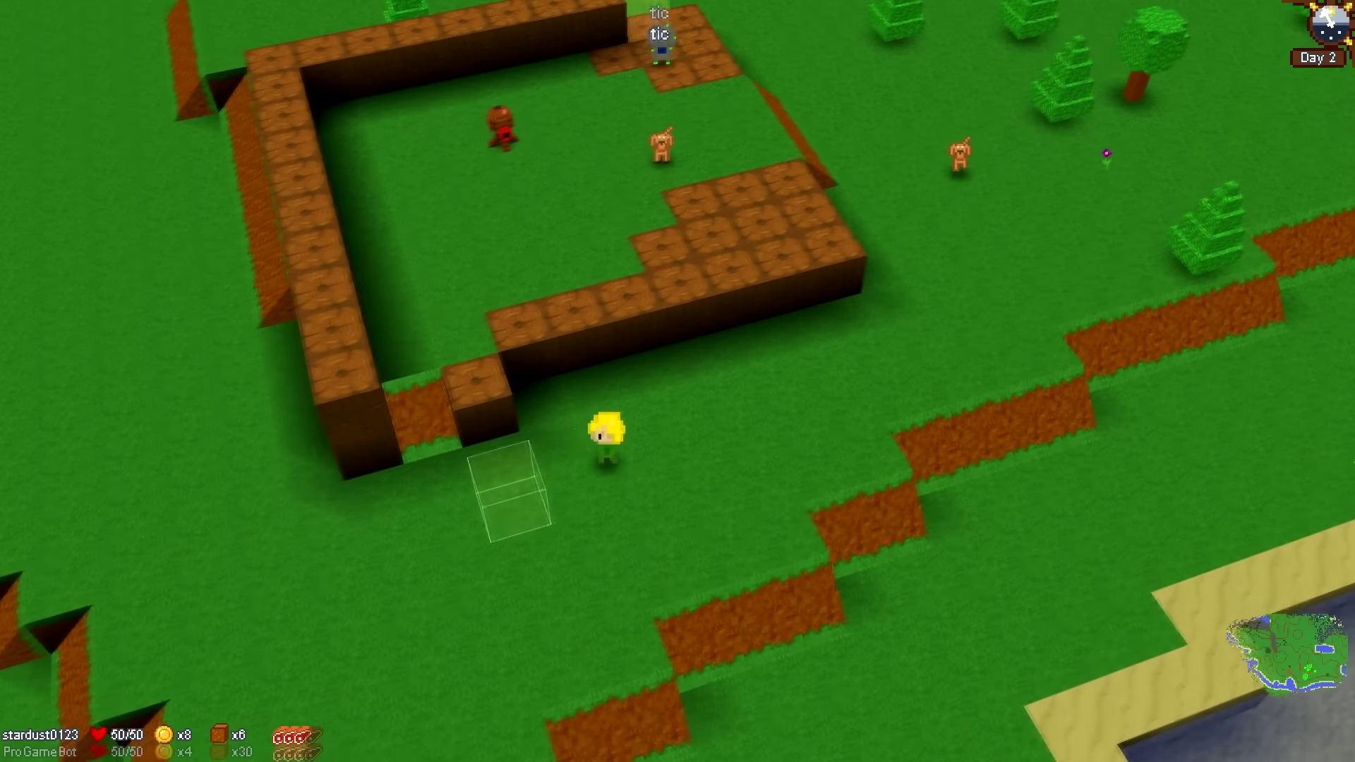
key(Left)
key(Up)
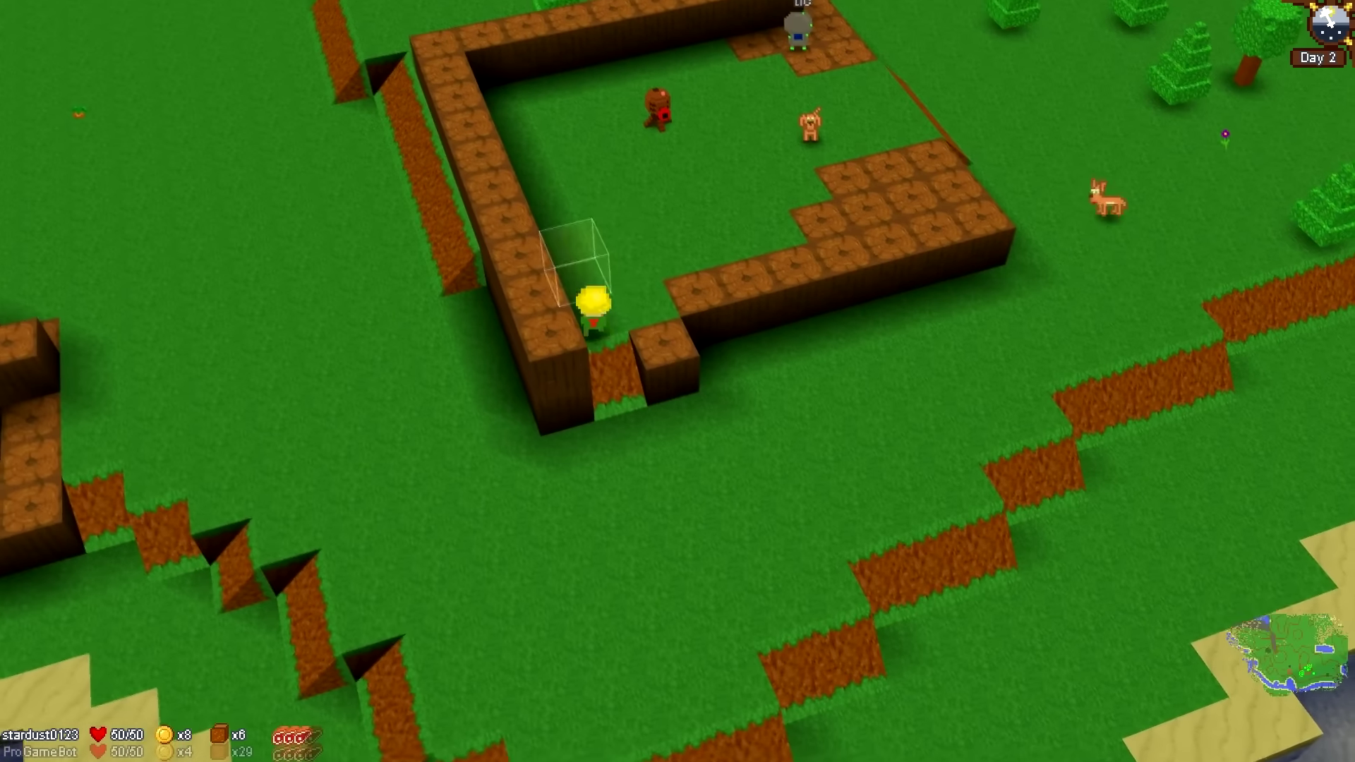
Step: Walk across the fort's interior past the grey character, ending facing left
key(Right)
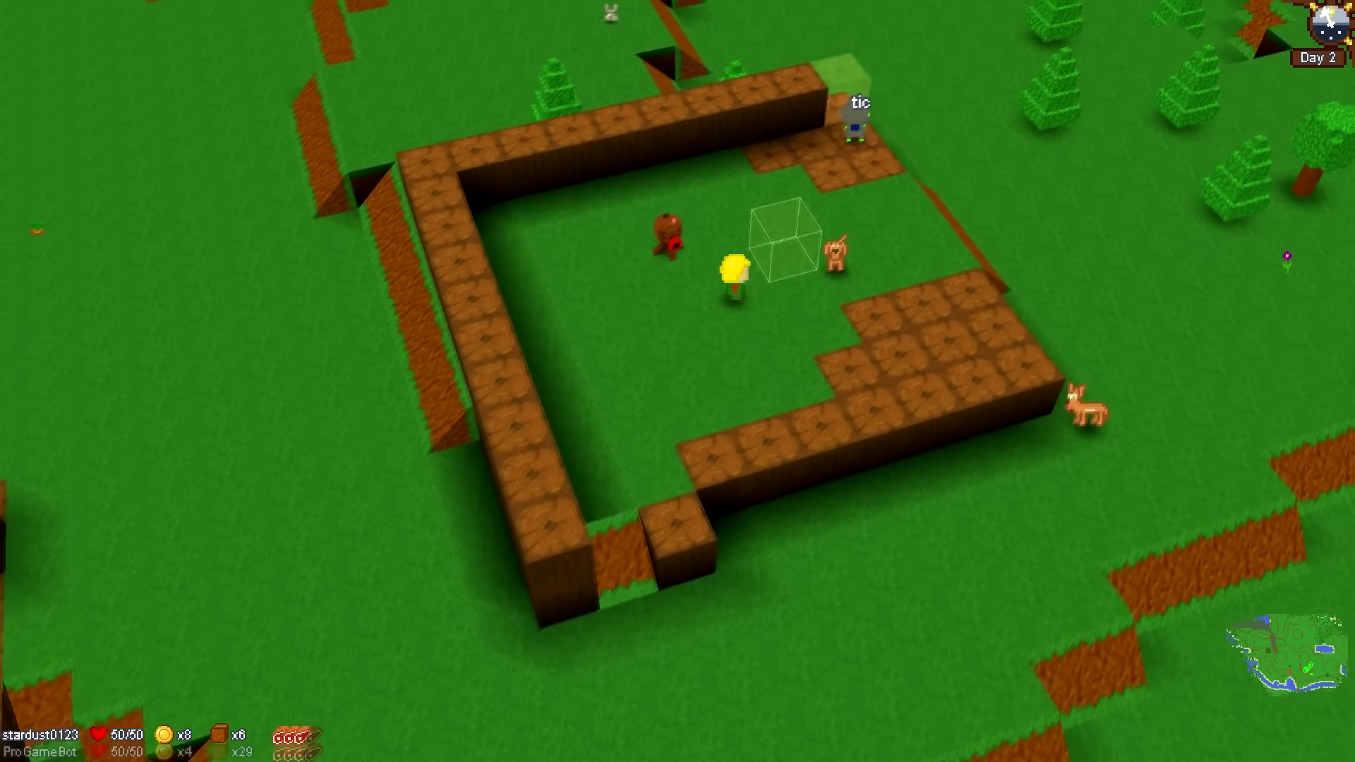
key(Left)
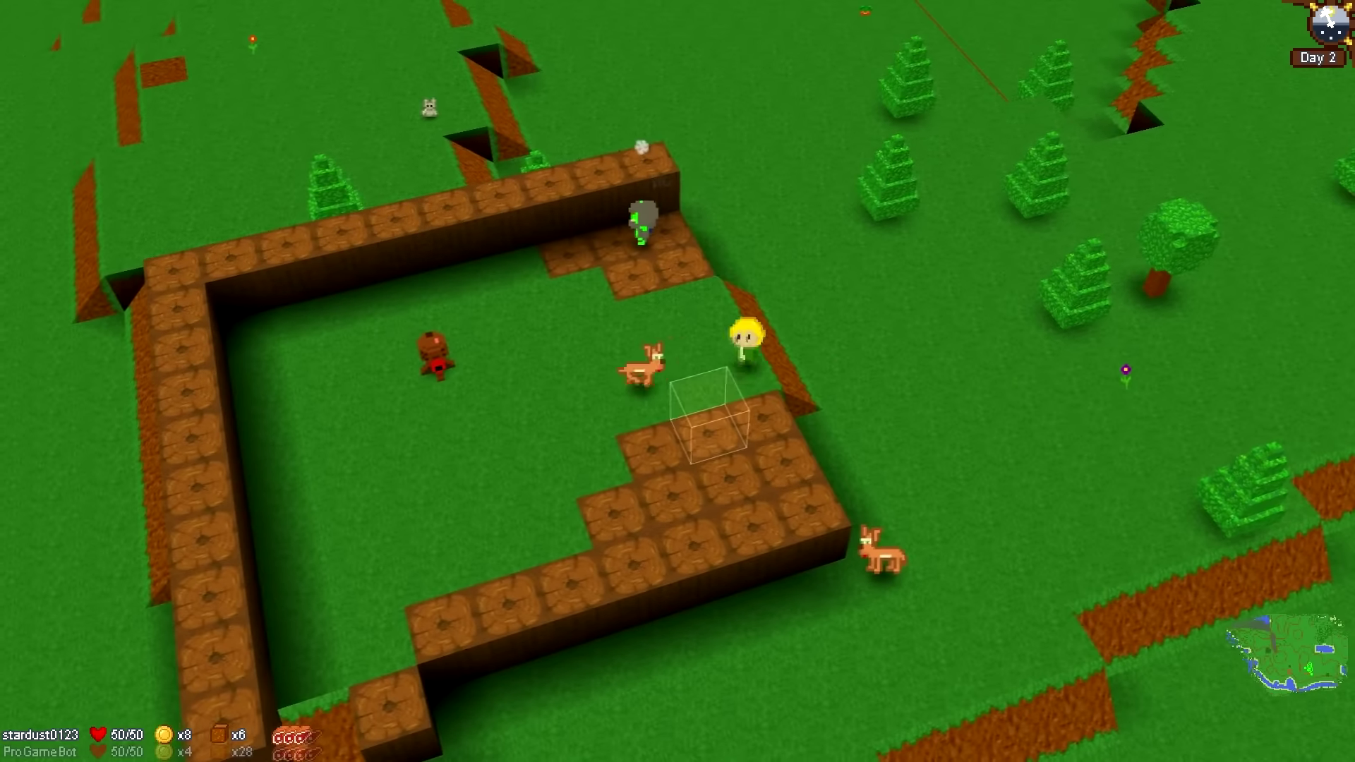
key(Up)
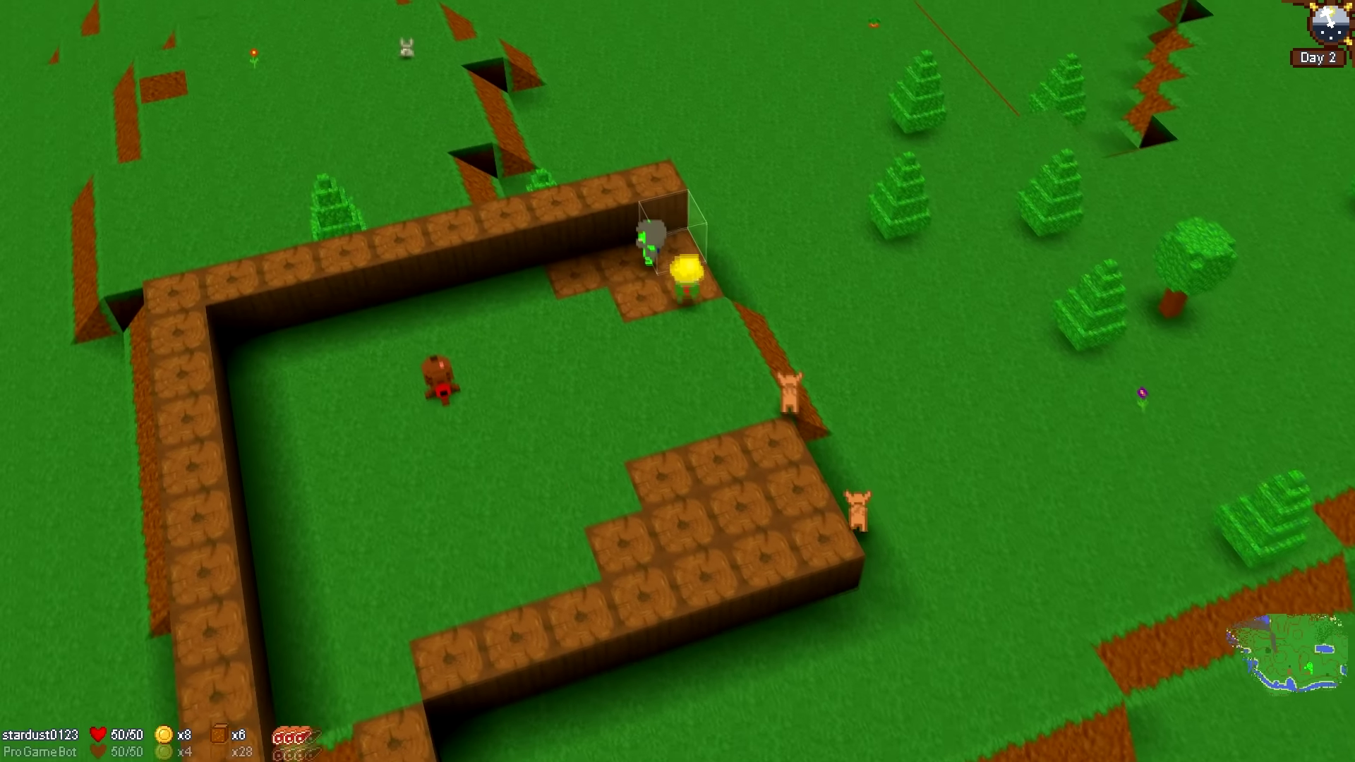
key(Left)
key(Down)
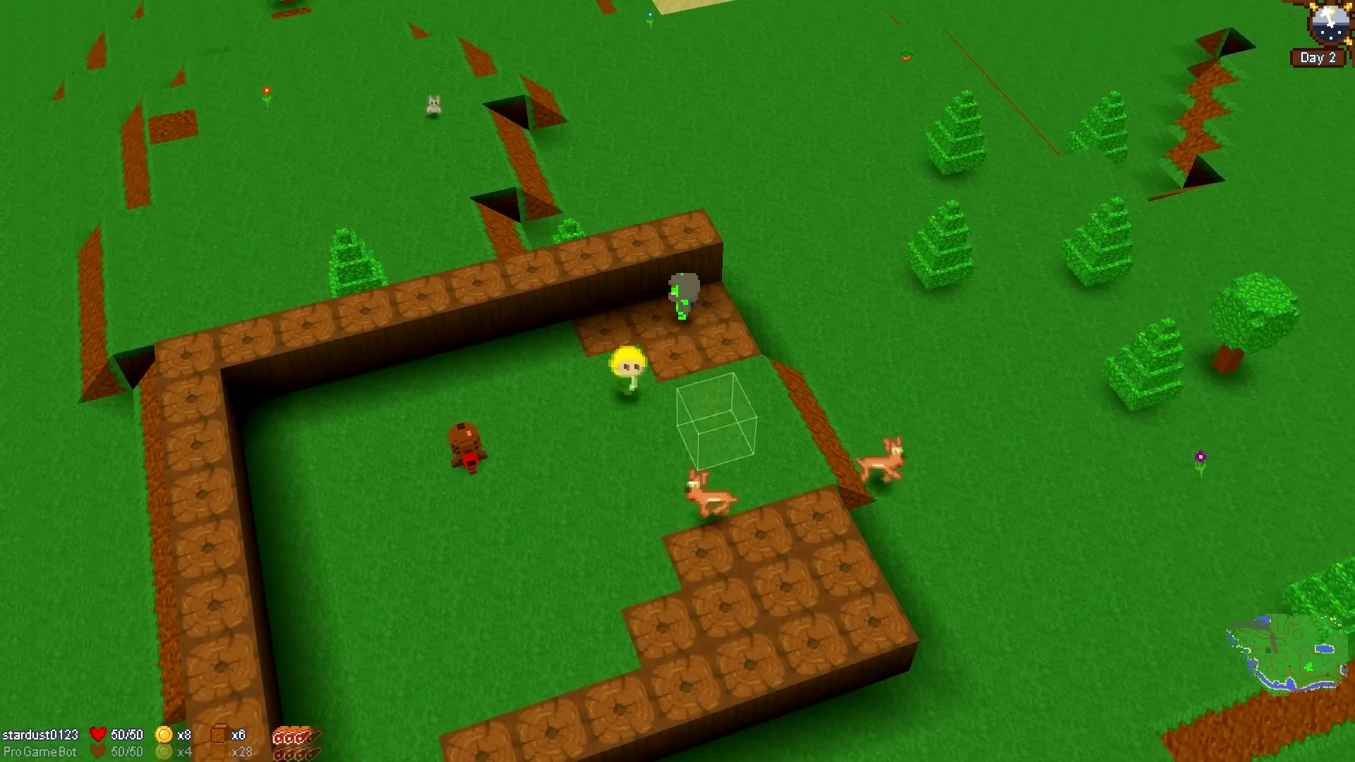
key(Left)
Step: Unequip the Wood block in the inventory so the wooden sword is held
key(Escape)
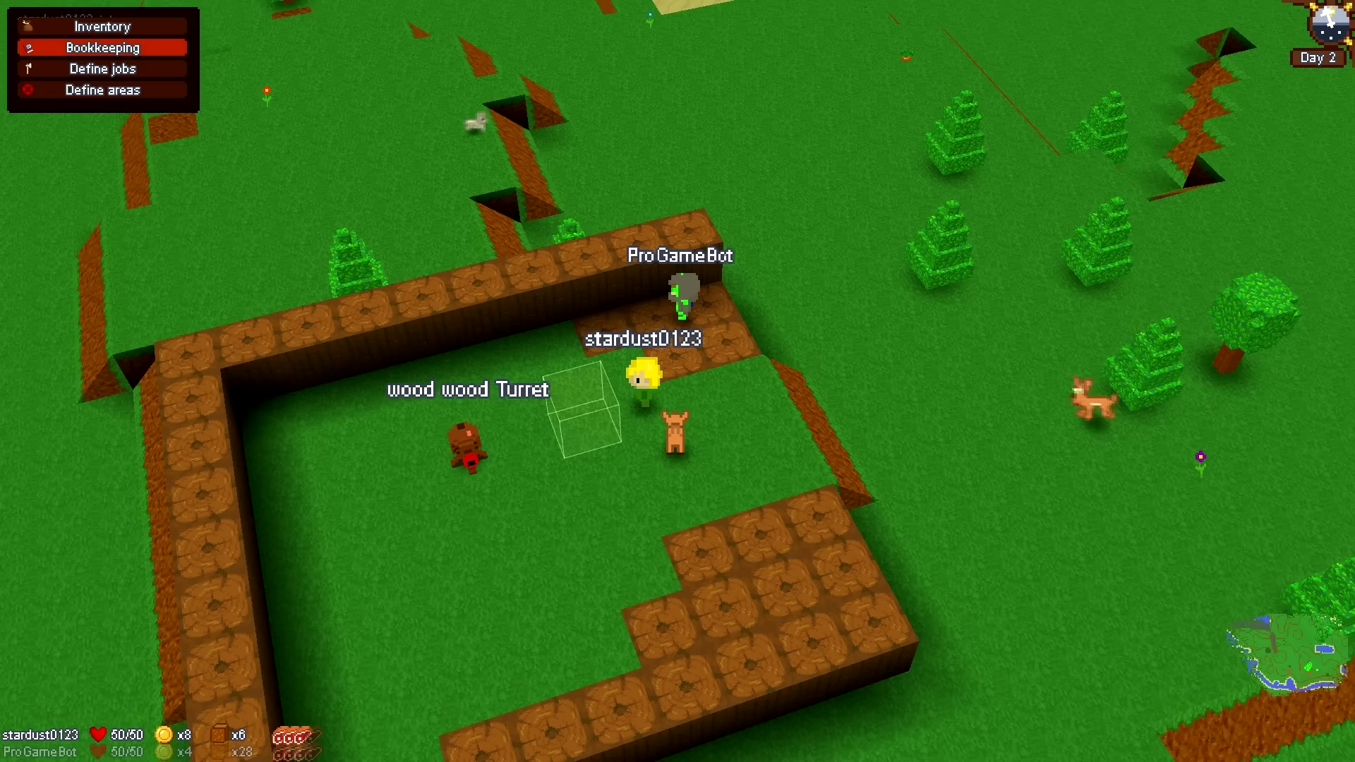
key(Return)
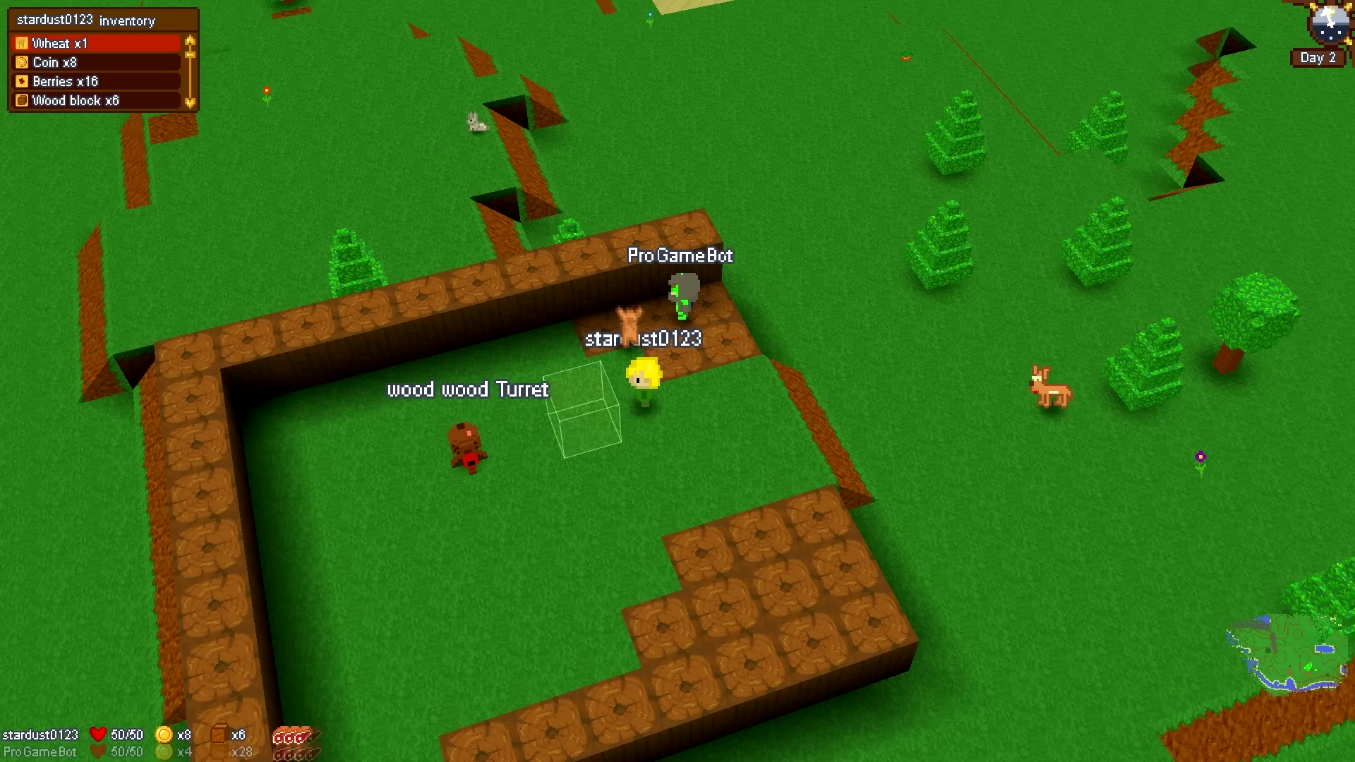
key(Up)
key(Return)
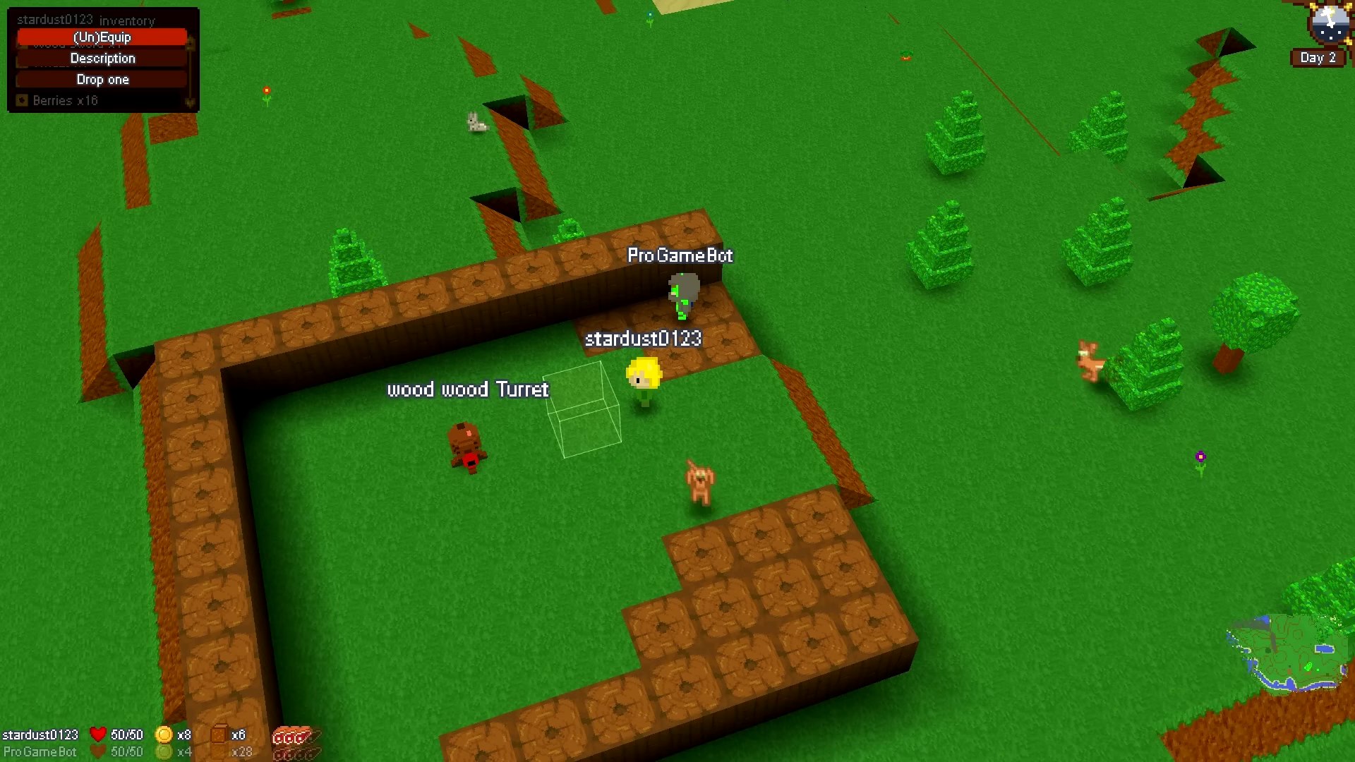
key(Return)
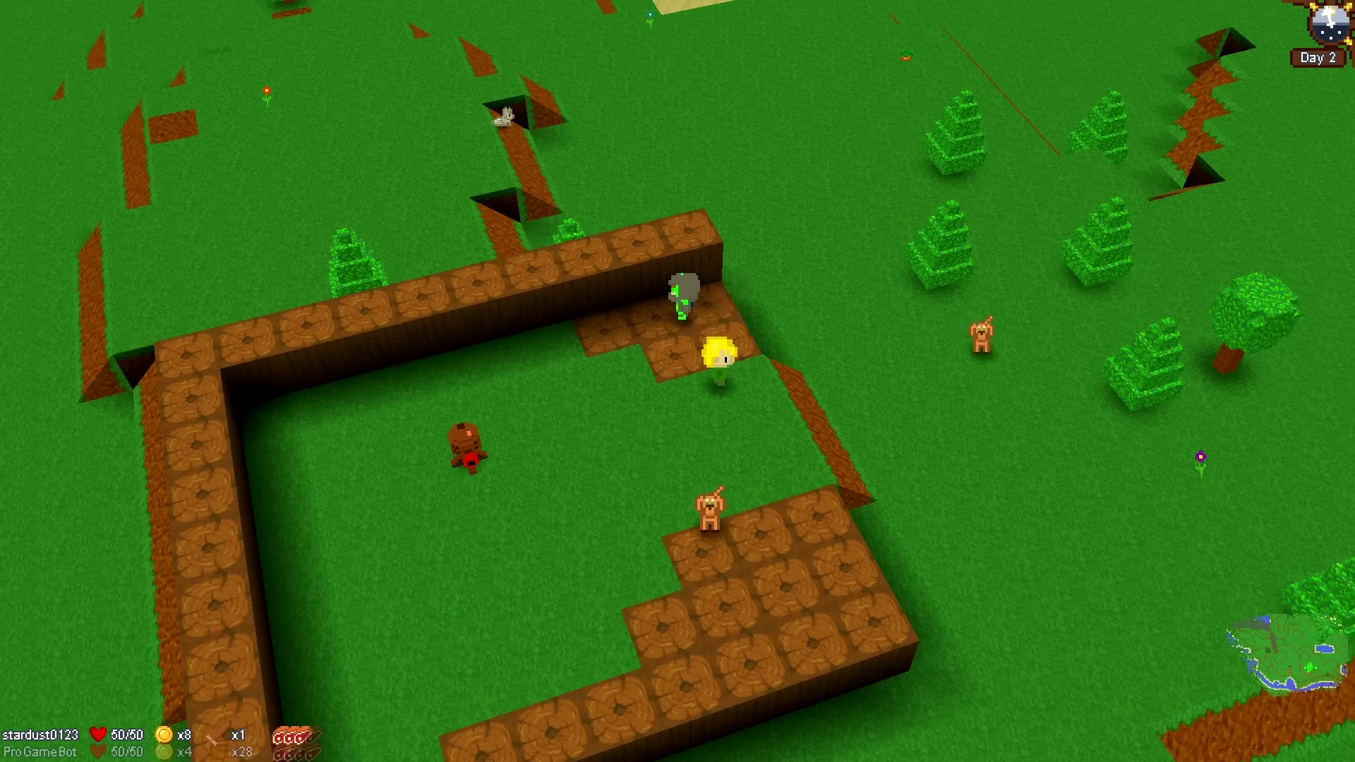
key(Left)
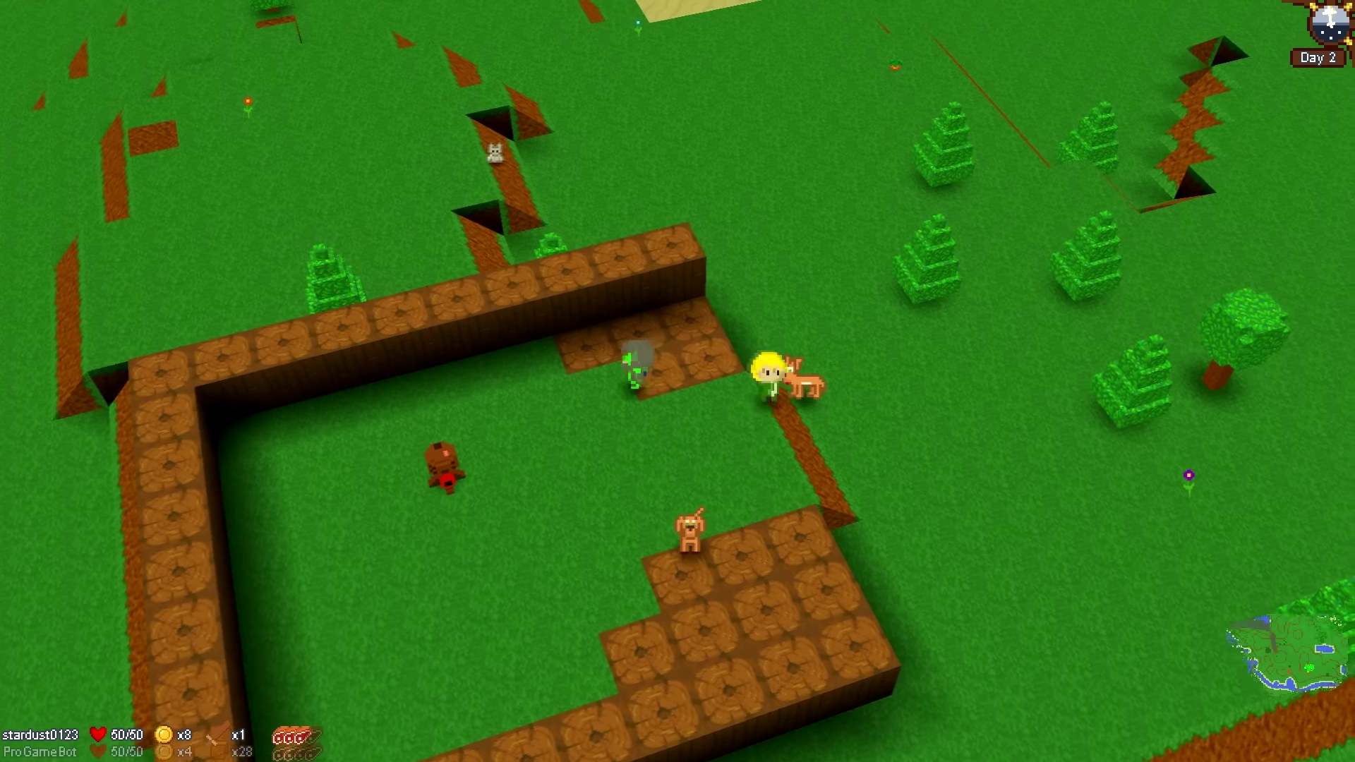
key(Up)
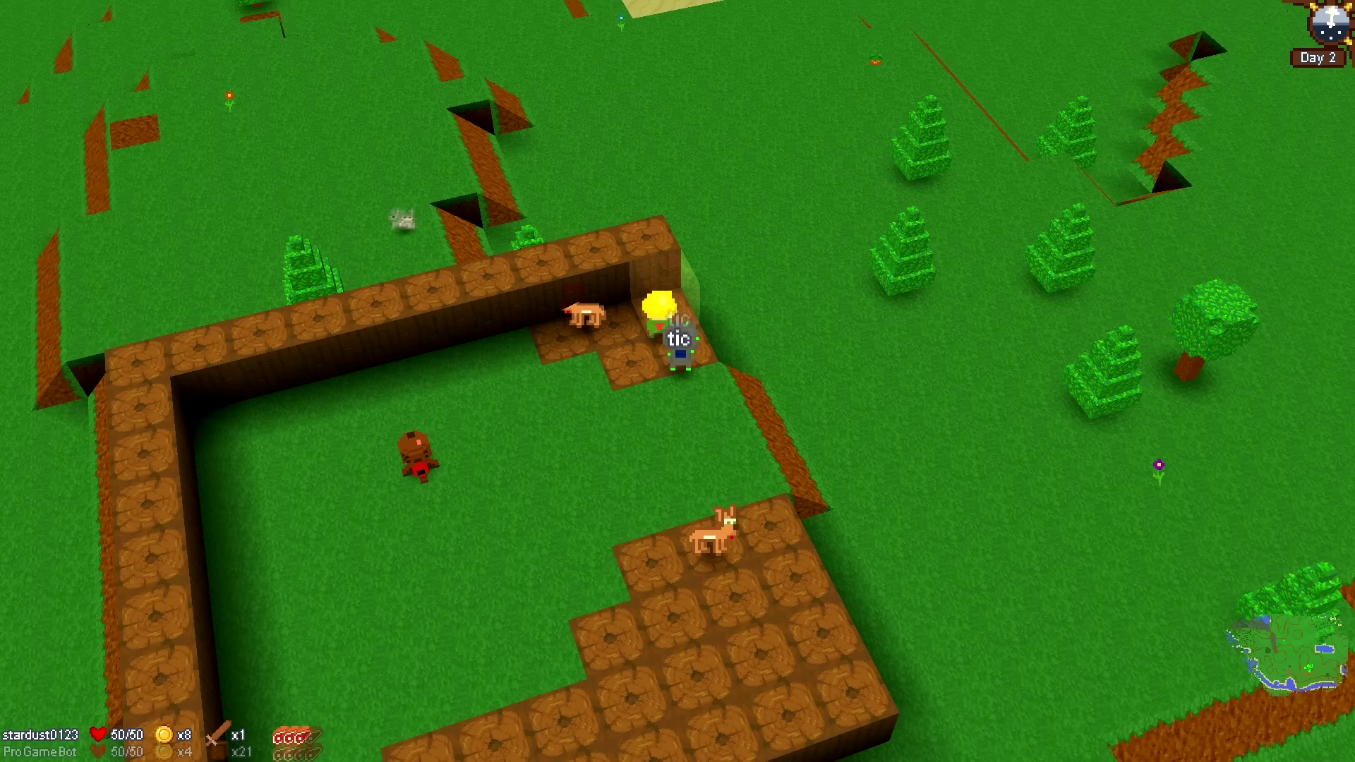
Step: Place nine wood blocks at the highlighted spots from the right wall corner down to the lower wall
click(658, 286)
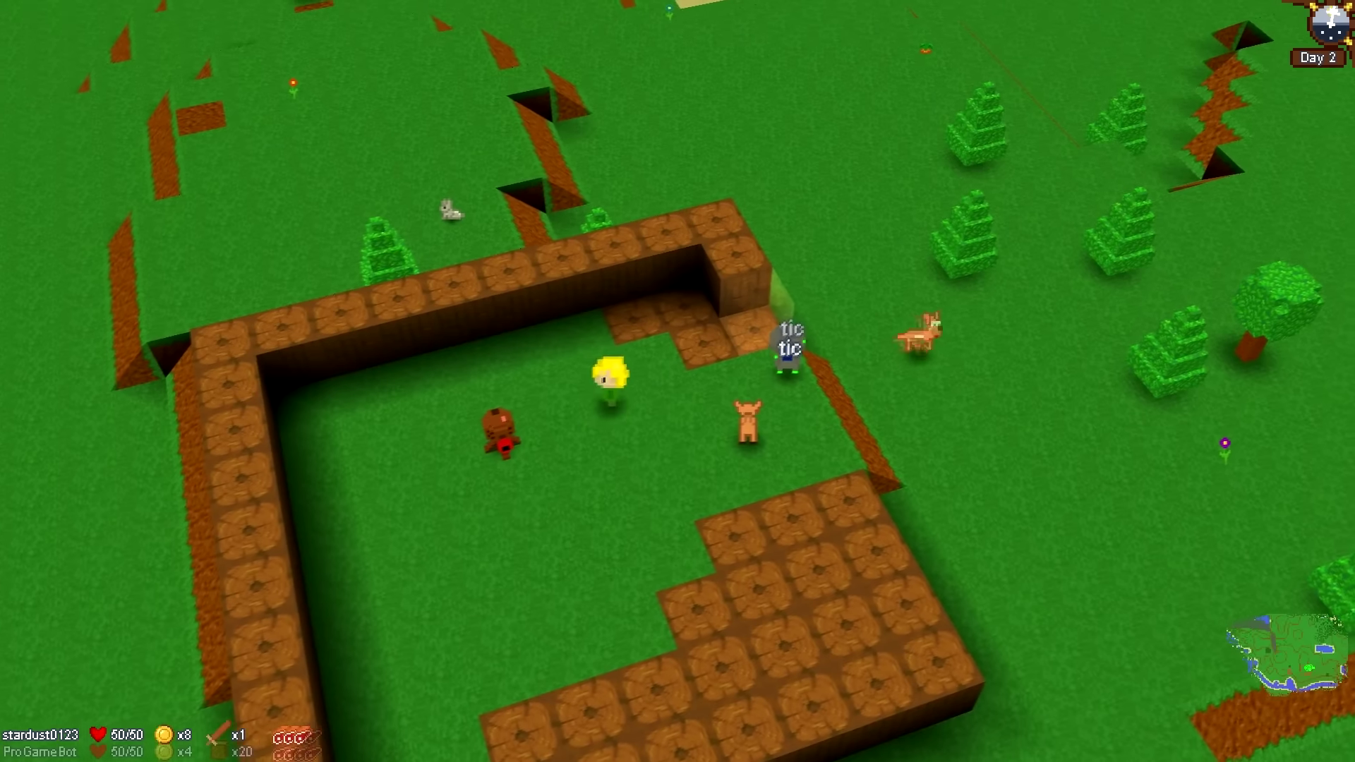
click(679, 366)
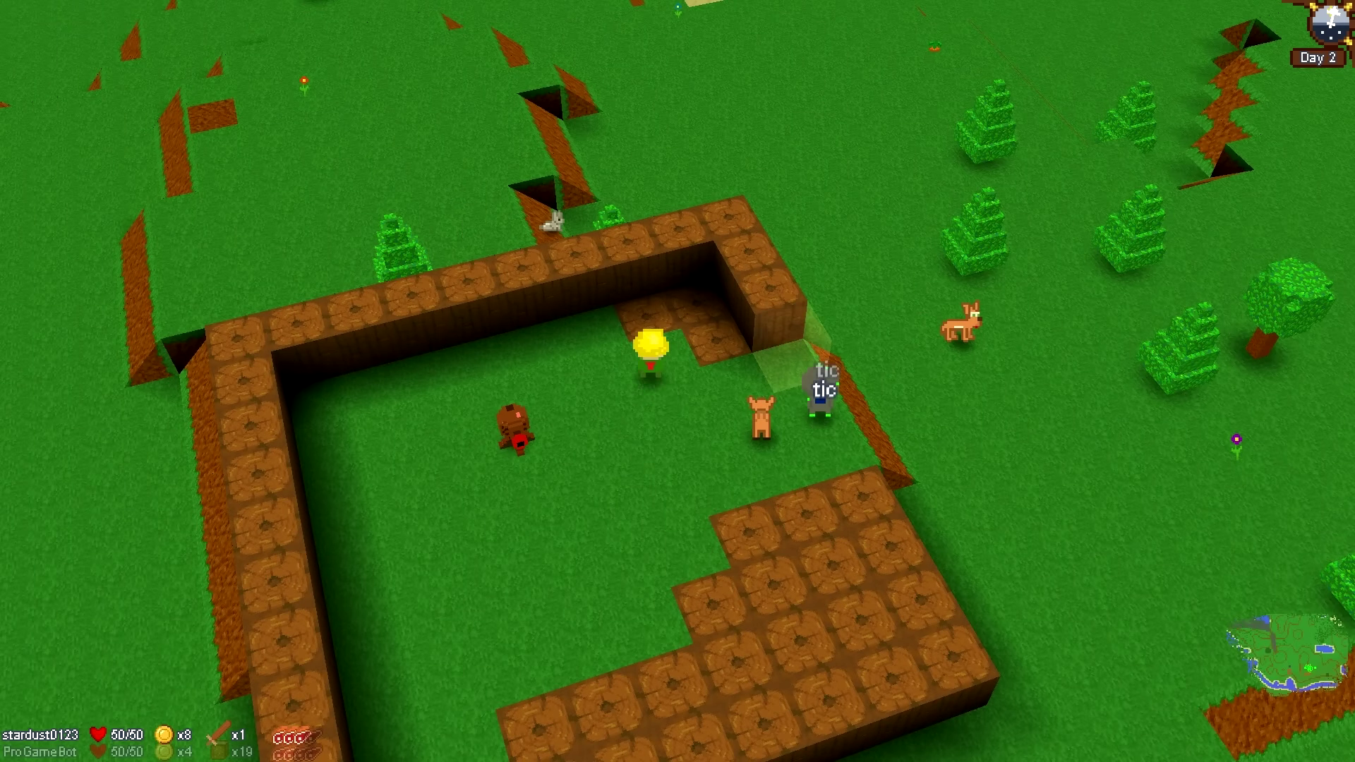
click(790, 366)
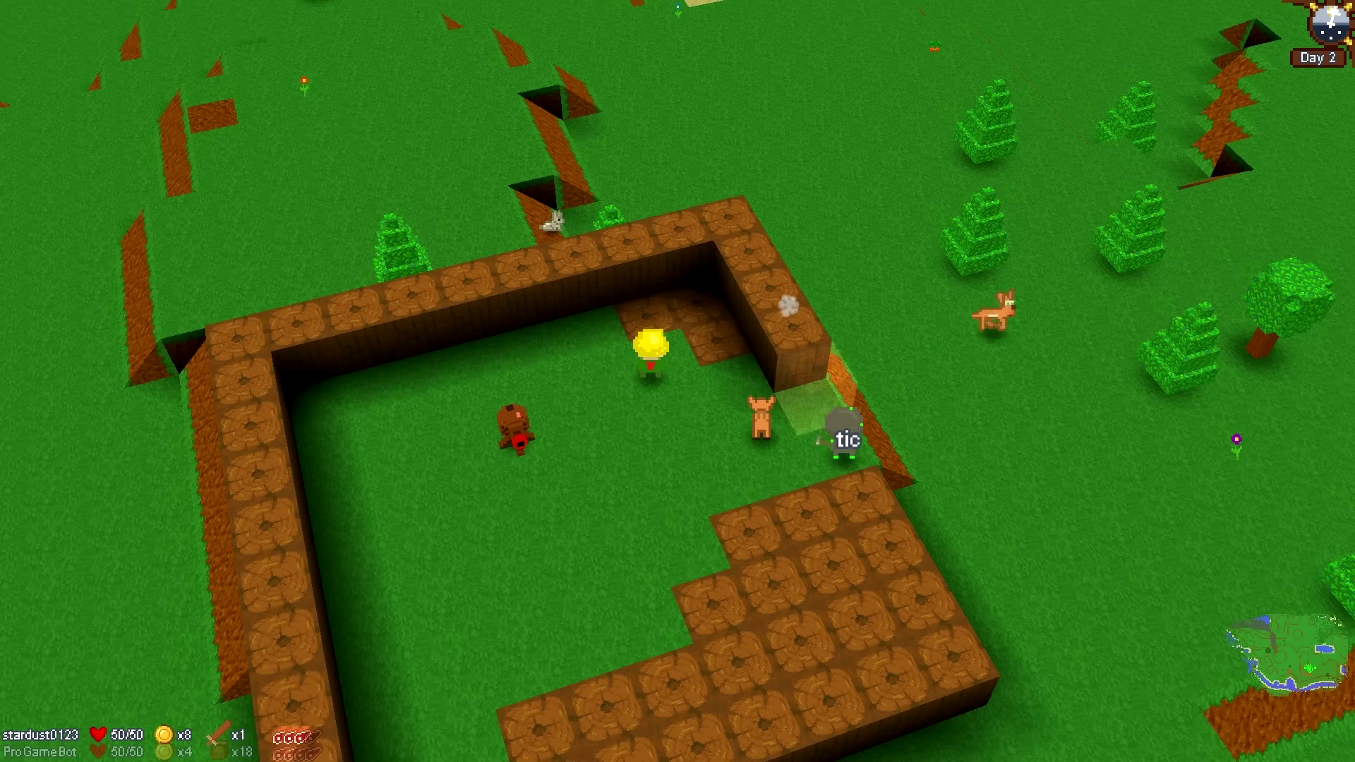
click(810, 387)
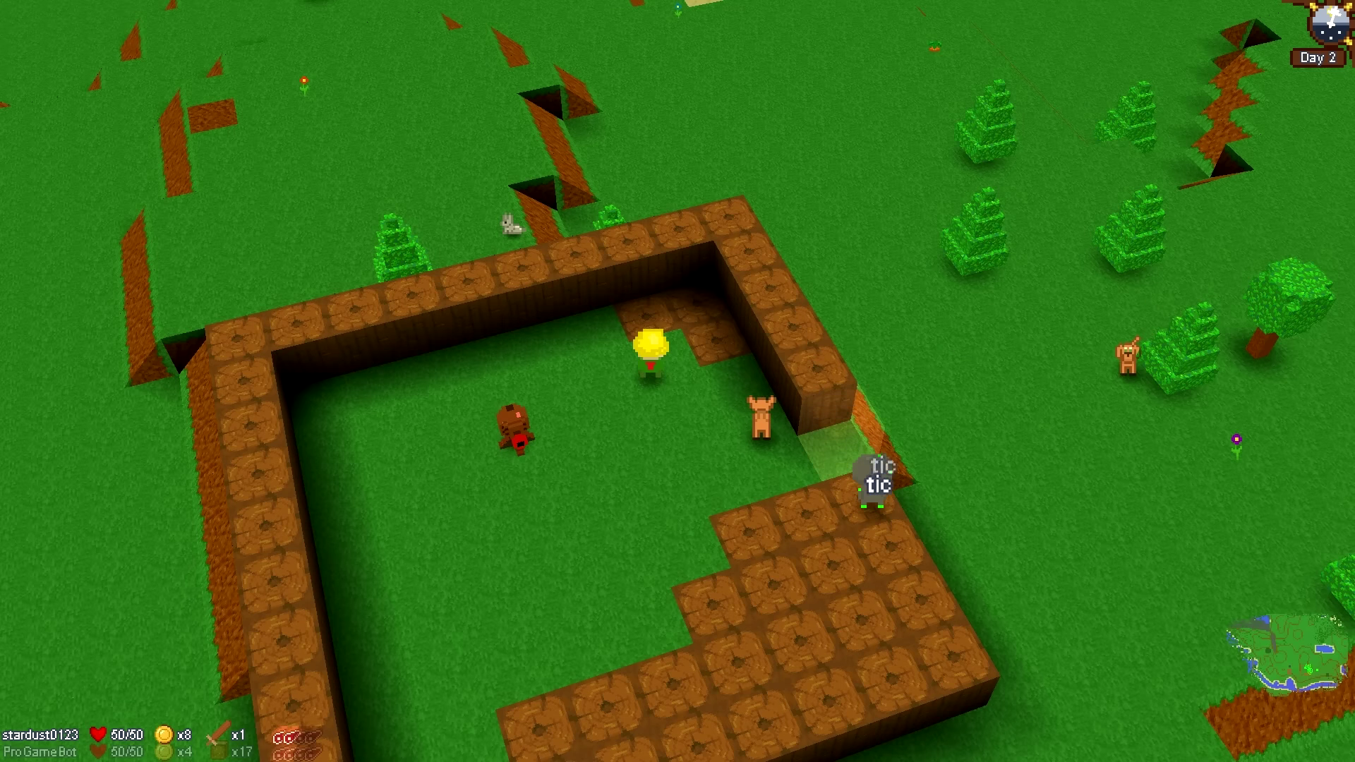
click(827, 439)
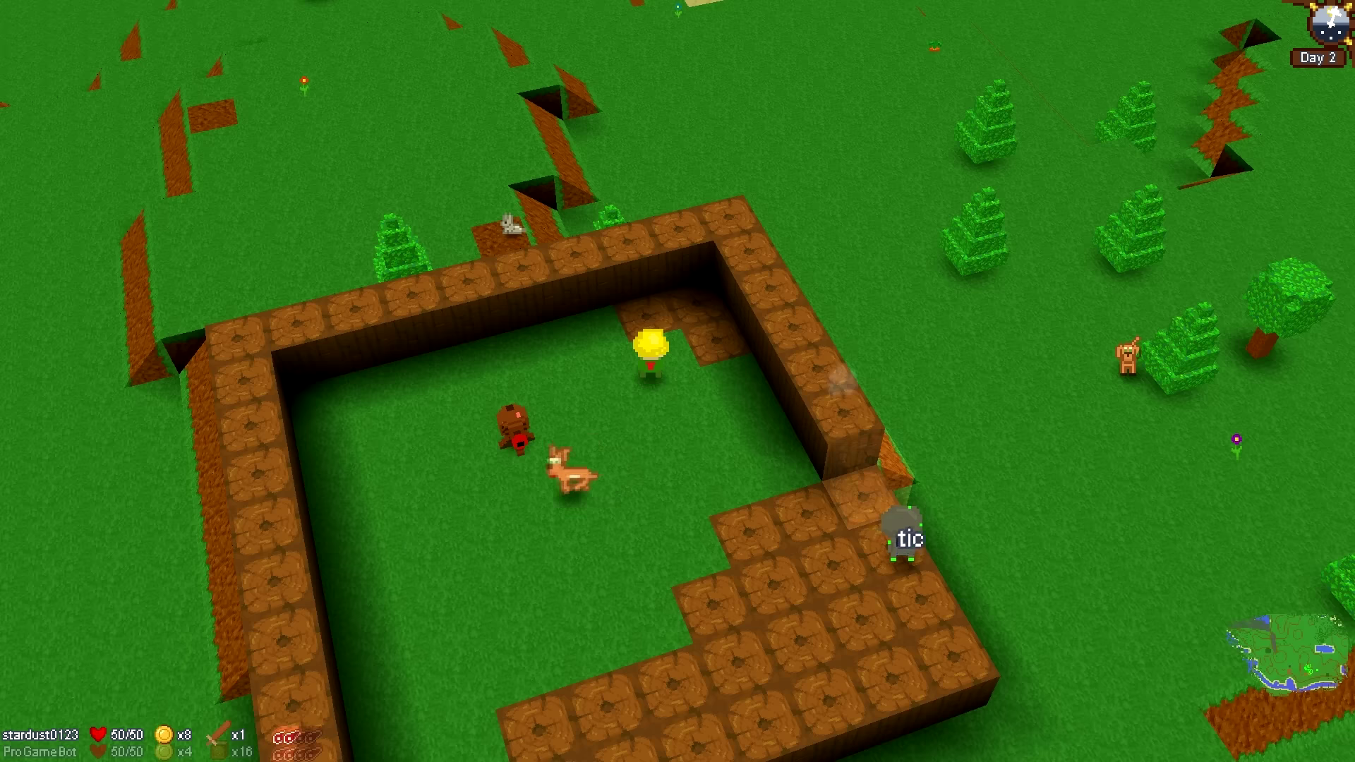
click(891, 461)
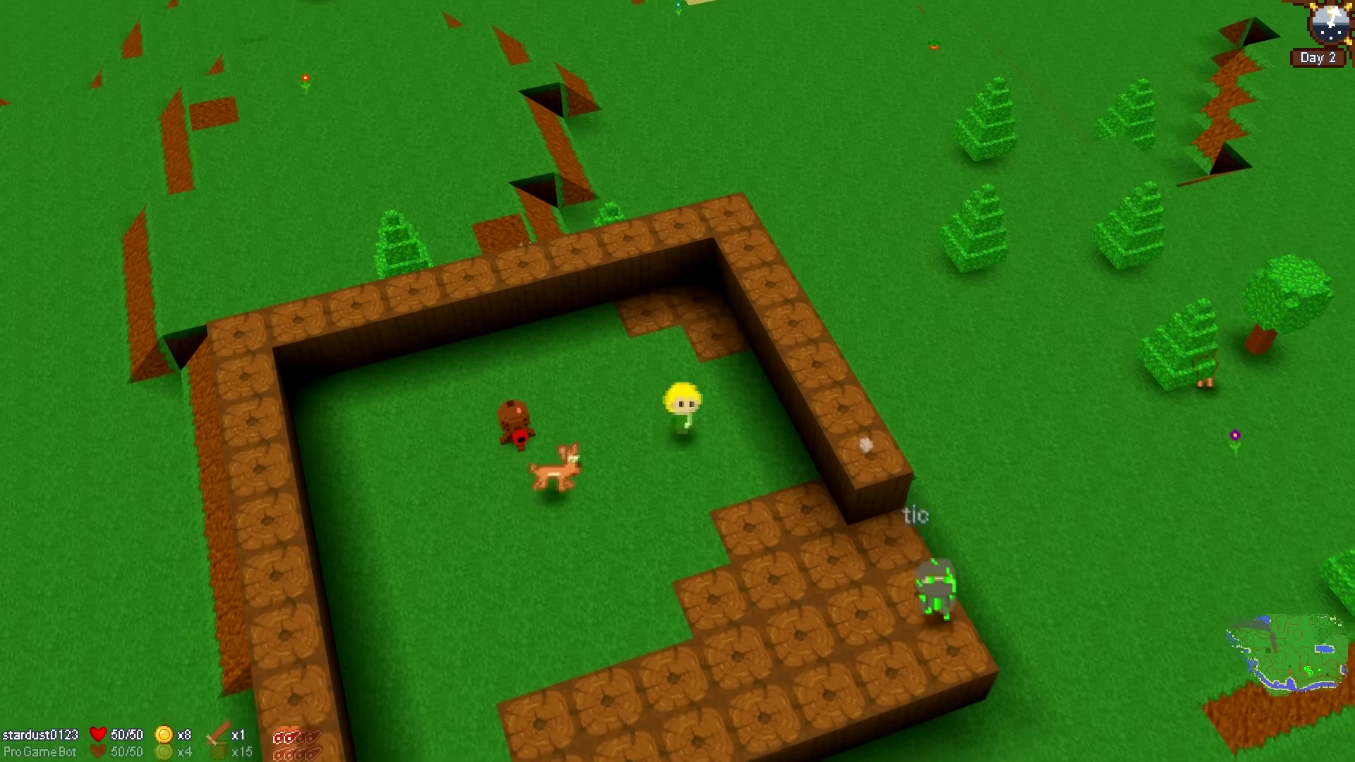
click(778, 470)
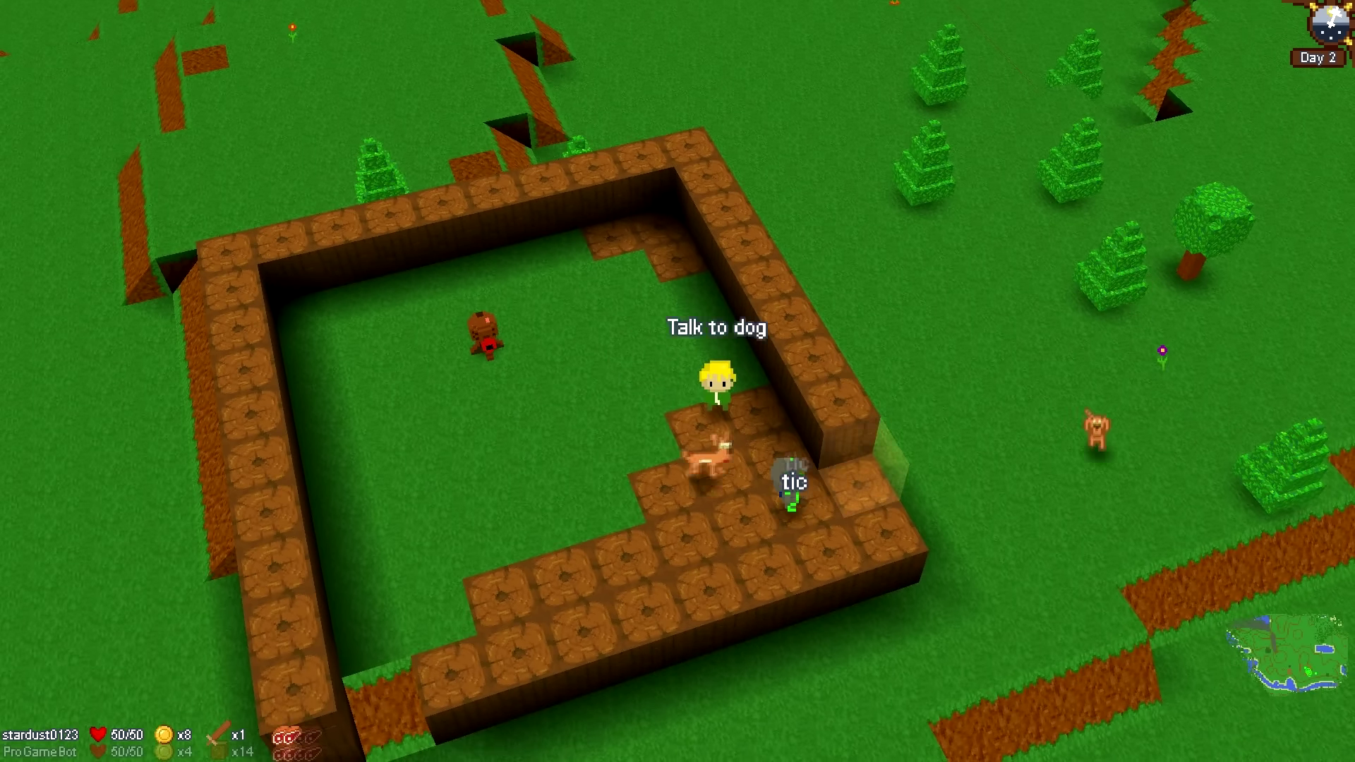
click(860, 422)
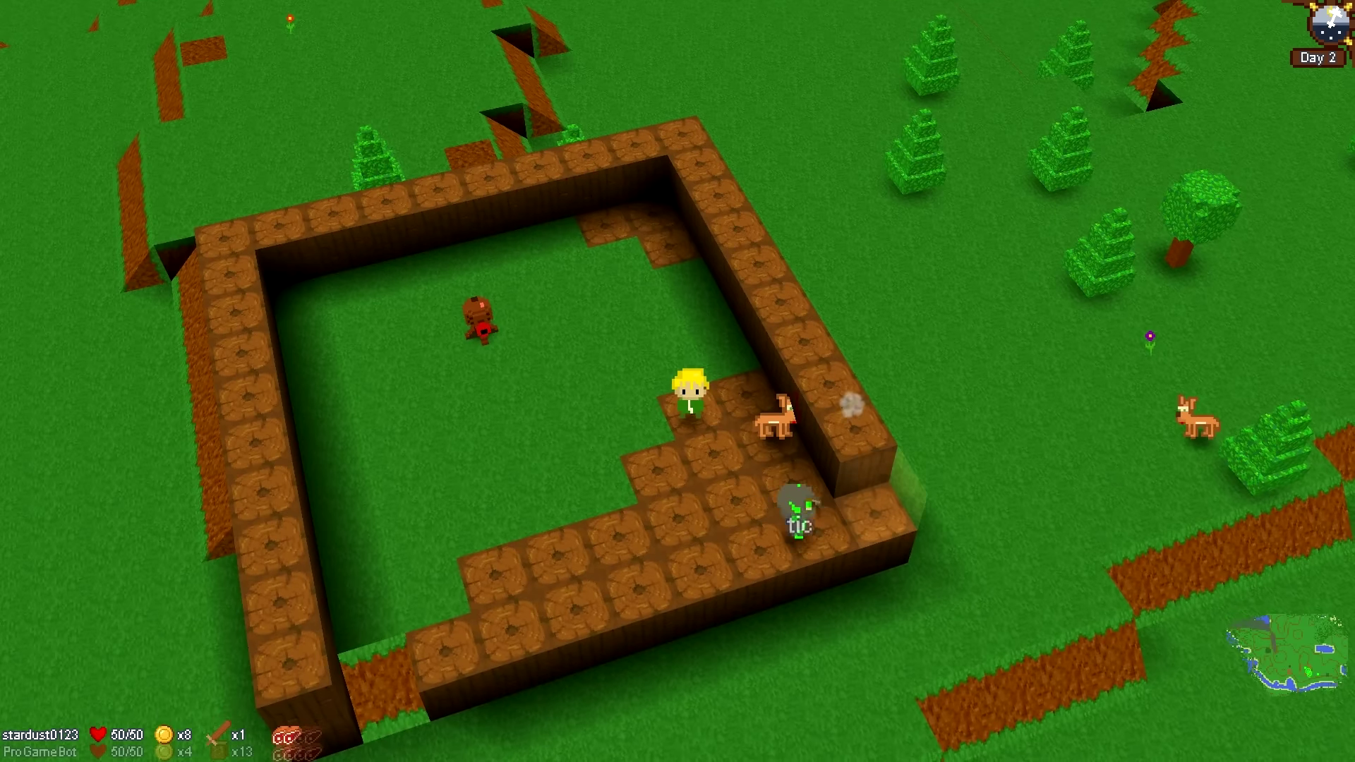
click(879, 482)
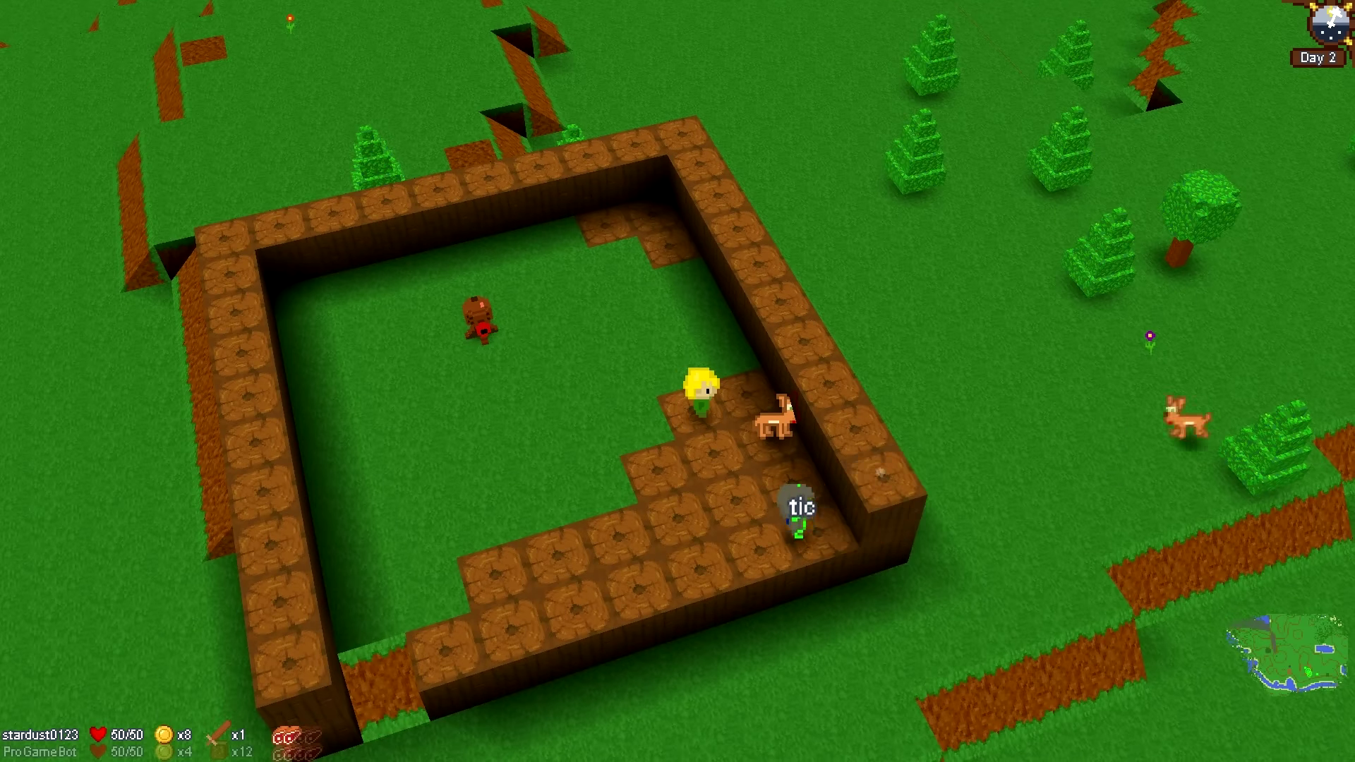